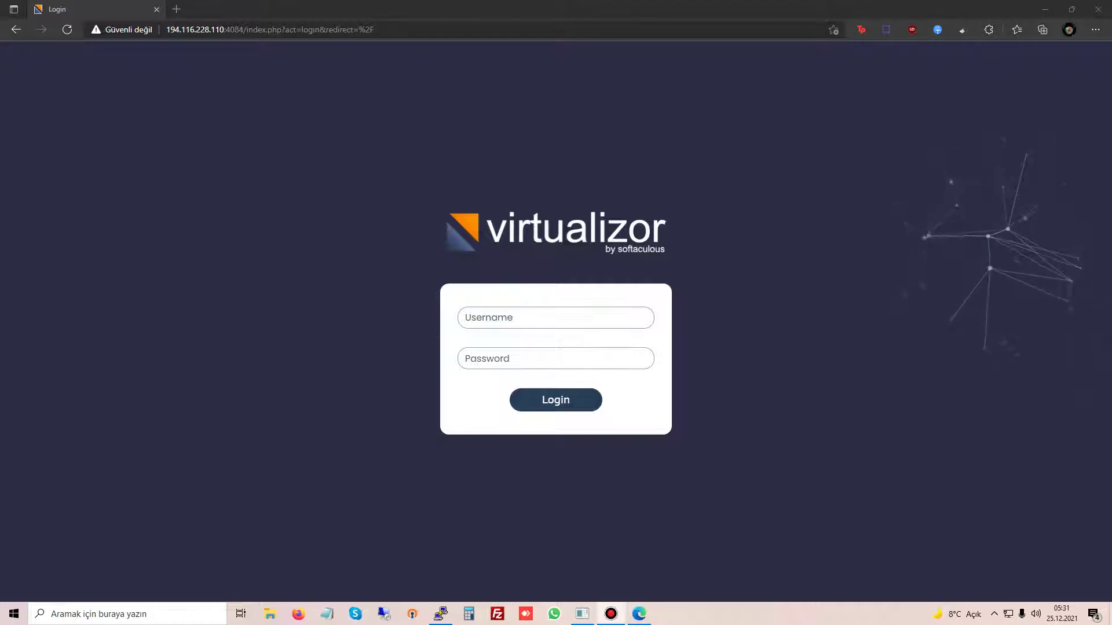
Step: Log in to Virtualizor as root, retyping the mistyped administrator password
left_click(556, 318)
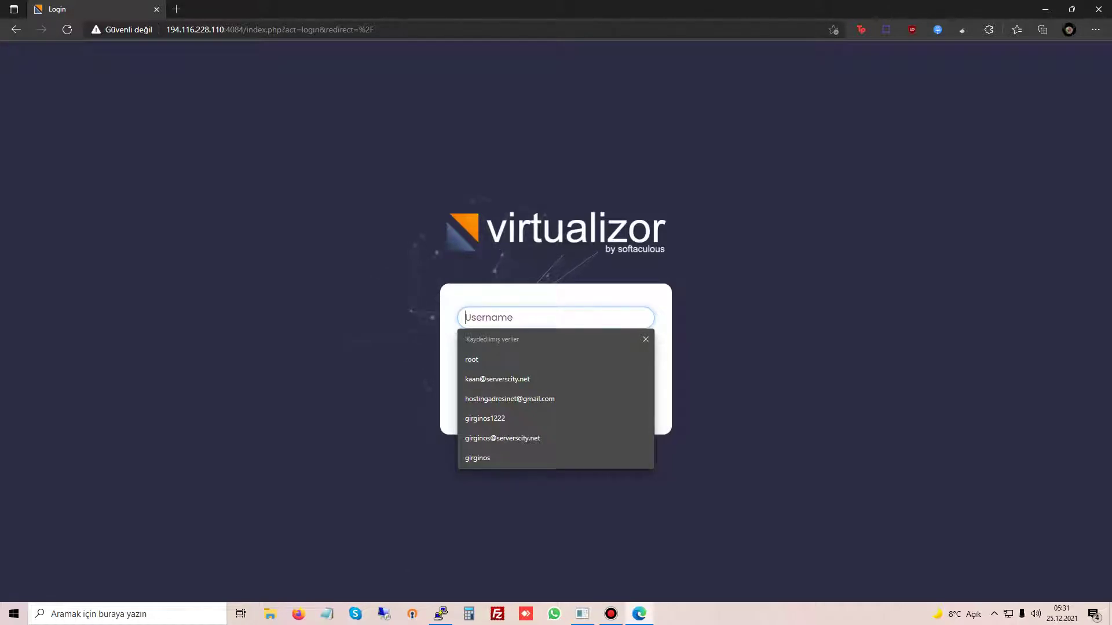
type("root")
key("Tab")
type("********")
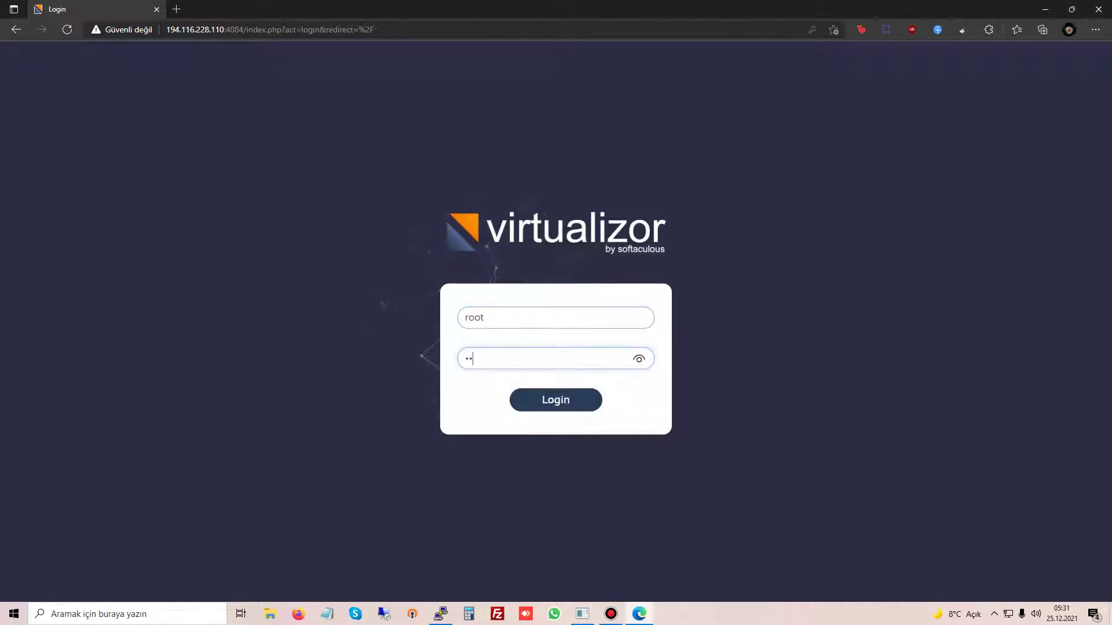
key("ctrl+a")
type("*******")
key("Return")
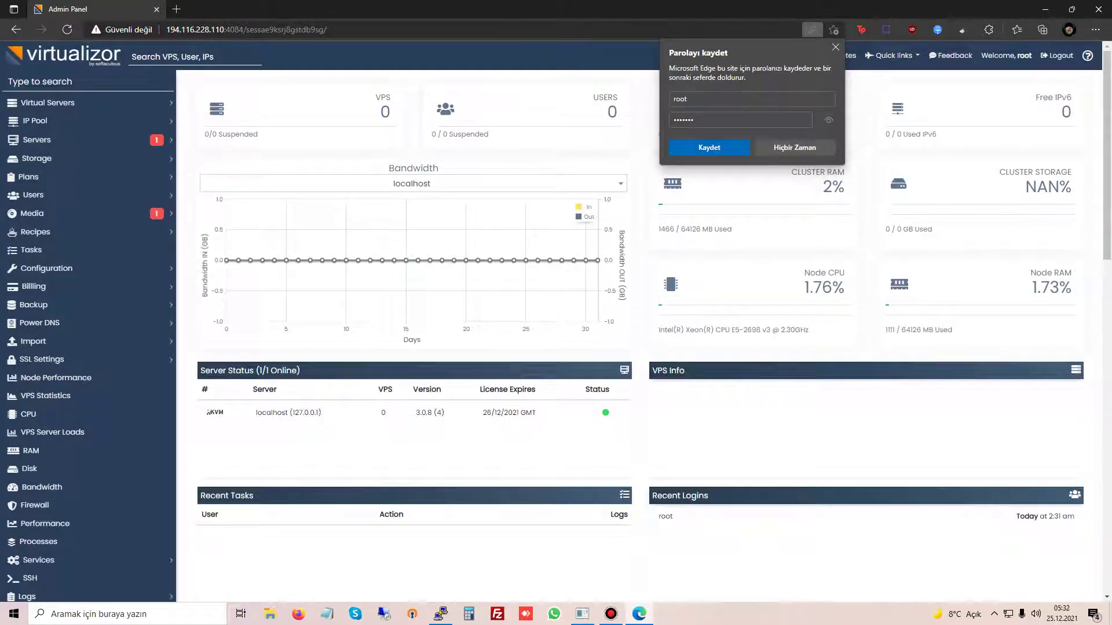
Step: Dismiss Edge's save-password prompt and open Create IP Pool under IP Pool
key("Escape")
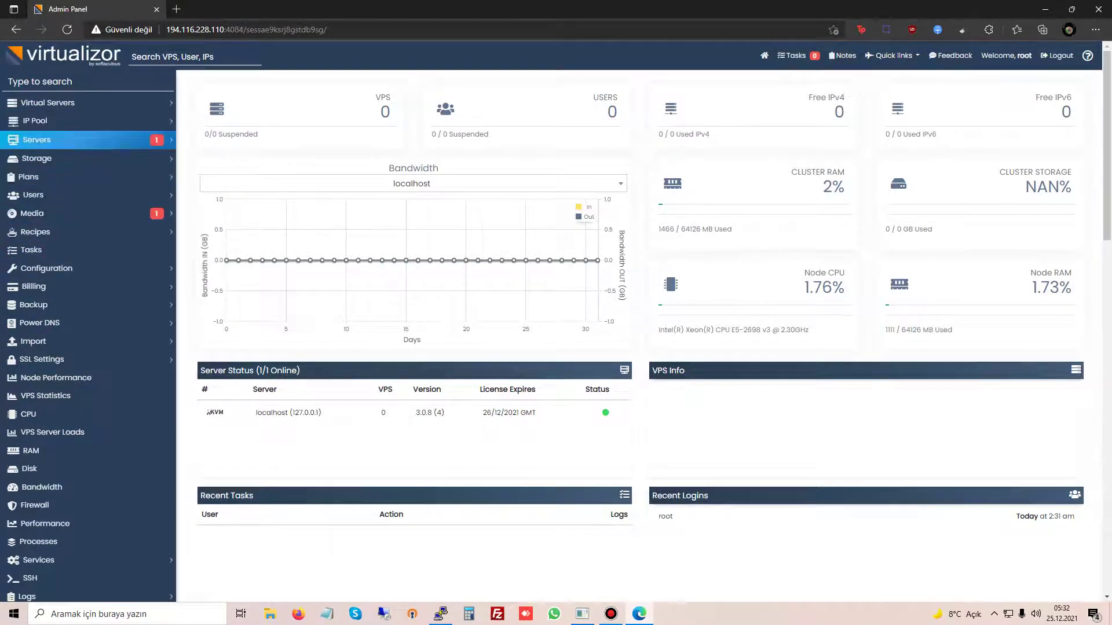
left_click(34, 121)
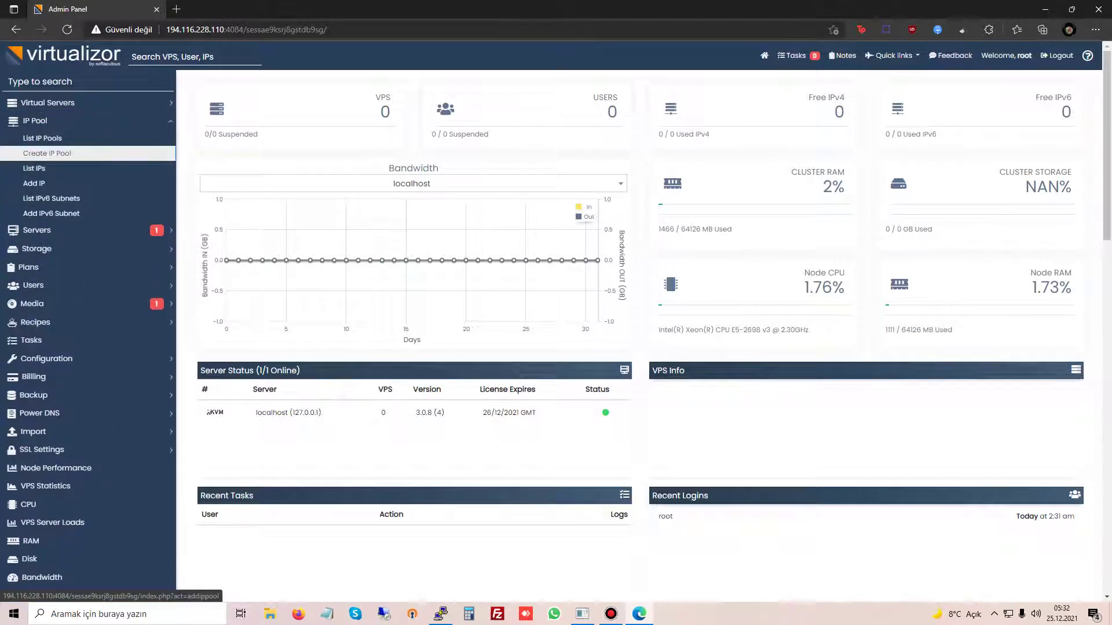
left_click(47, 153)
Step: Choose localhost as the pool's server and name the pool from the server's address prefix
left_click(536, 189)
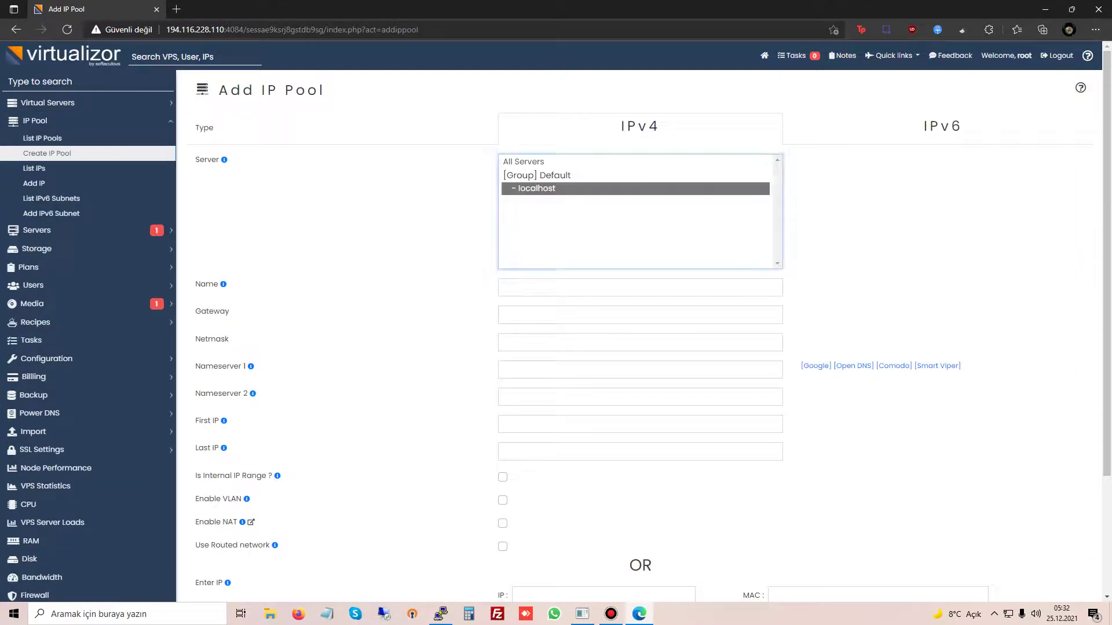
left_click(816, 366)
left_click(579, 288)
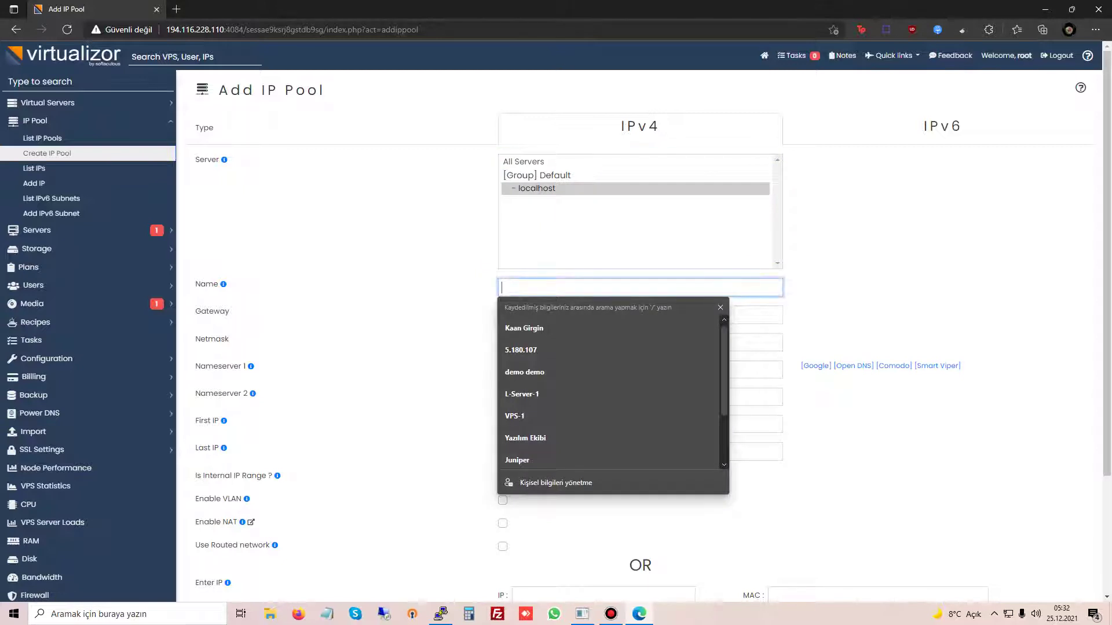
left_click_drag(224, 30, 166, 29)
key("ctrl+c")
left_click(579, 287)
key("ctrl+v")
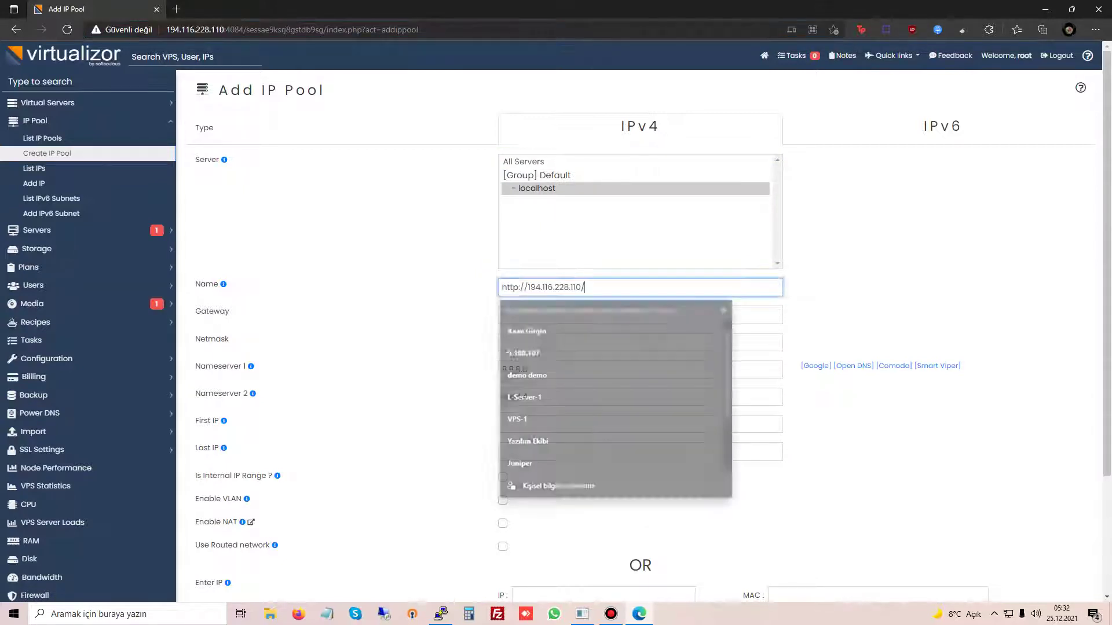
key("BackSpace")
key("BackSpace")
key("BackSpace")
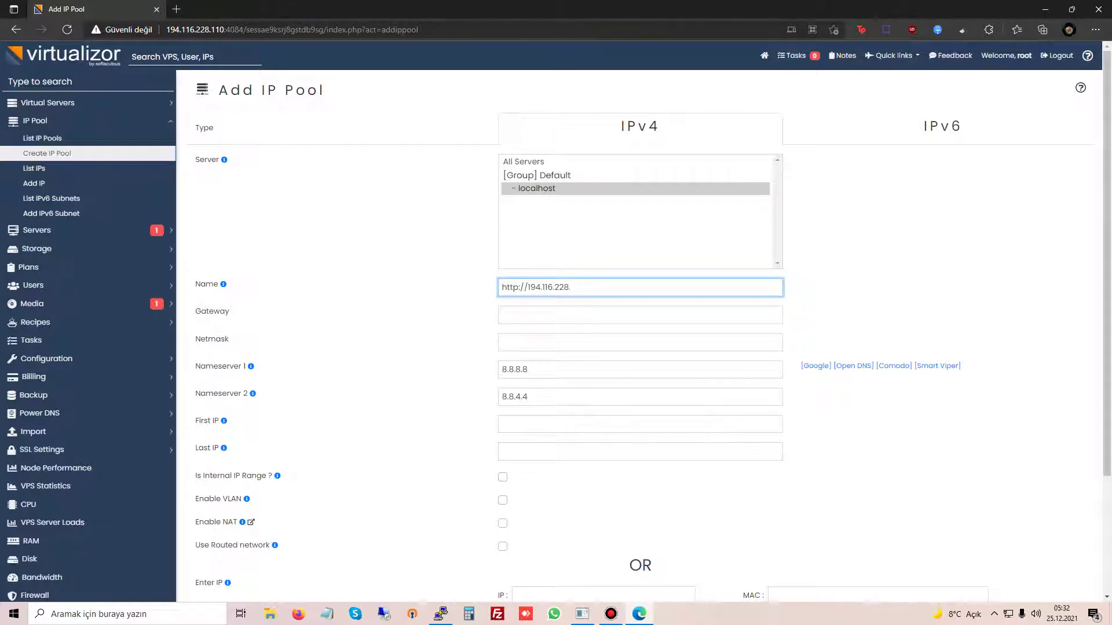
key("Home")
key("shift+Right")
key("shift+Right")
key("shift+Right")
key("shift+Right")
key("shift+Right")
key("shift+Right")
key("shift+Right")
key("BackSpace")
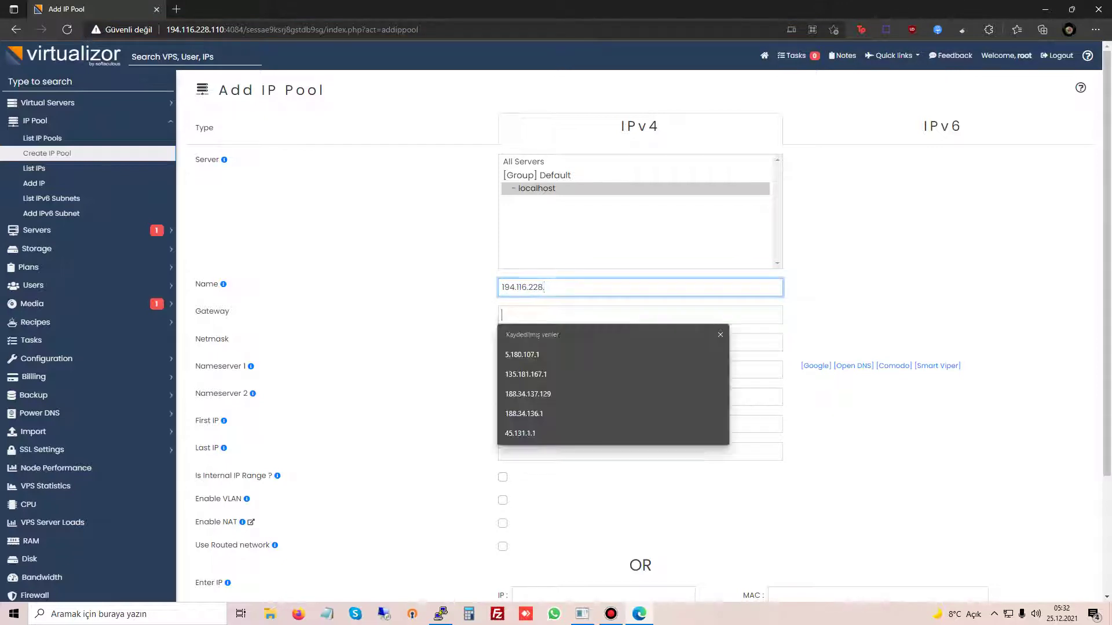
Step: Set the pool gateway to 194.116.228.1 and the netmask to 255.255.255.0
key("Tab")
key("ctrl+v")
key("BackSpace")
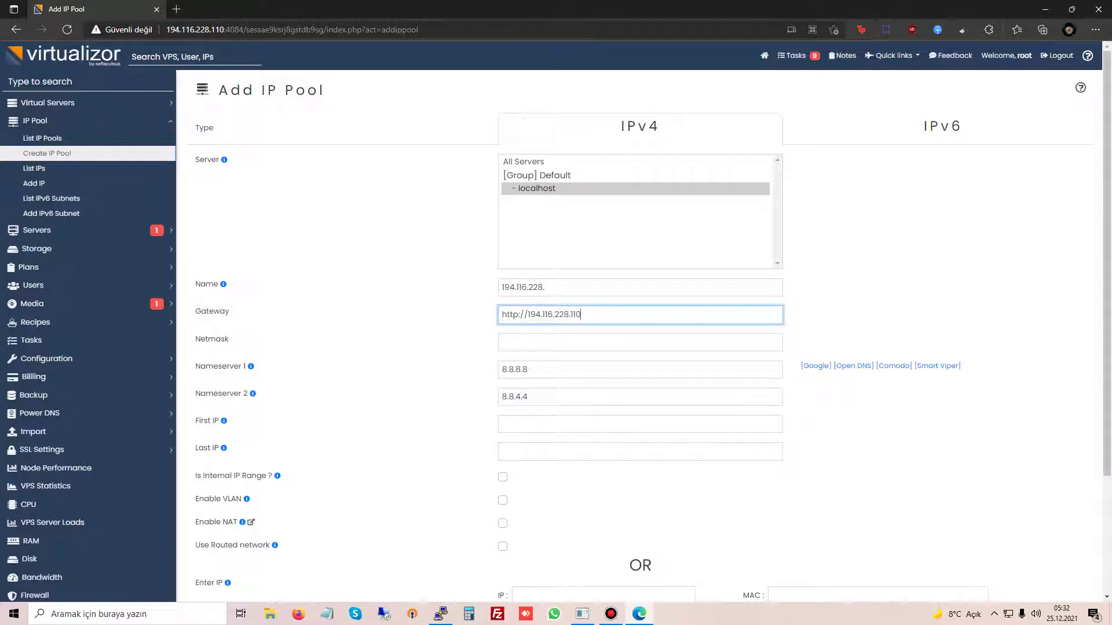
key("ctrl+a")
key("BackSpace")
type("194.116.228.1o")
key("Tab")
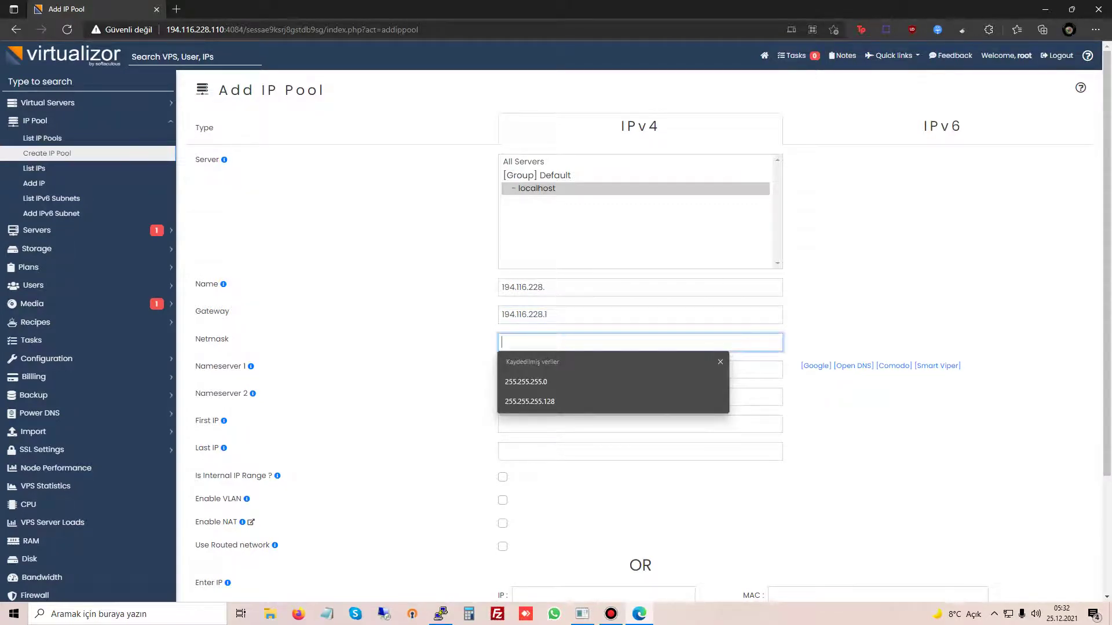
key("ctrl+v")
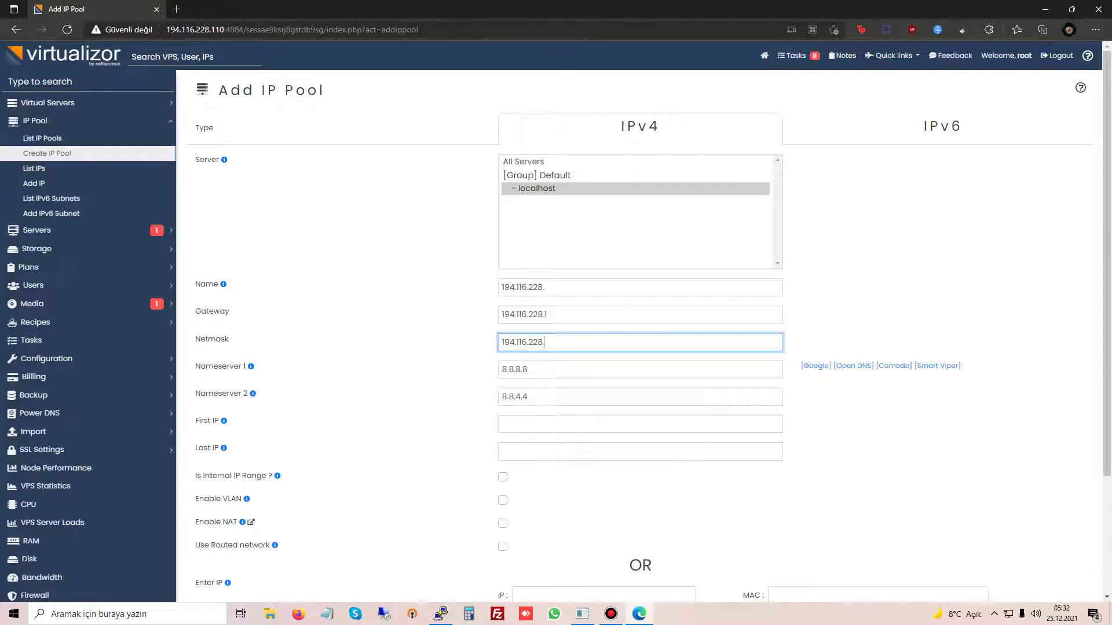
key("ctrl+a")
type("255.255.25")
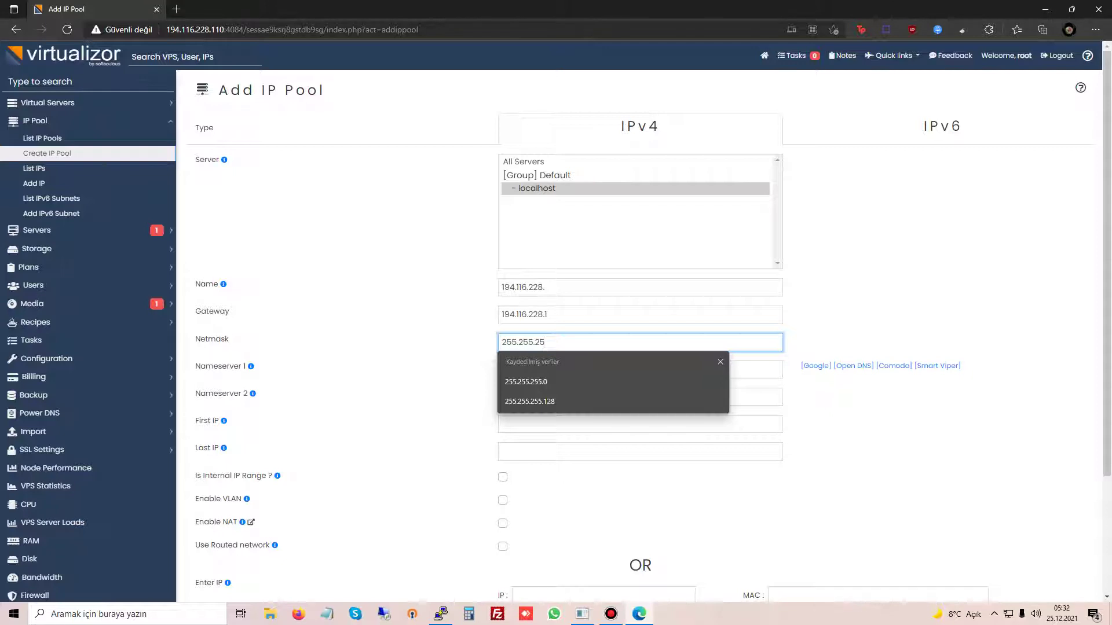
type("5.0")
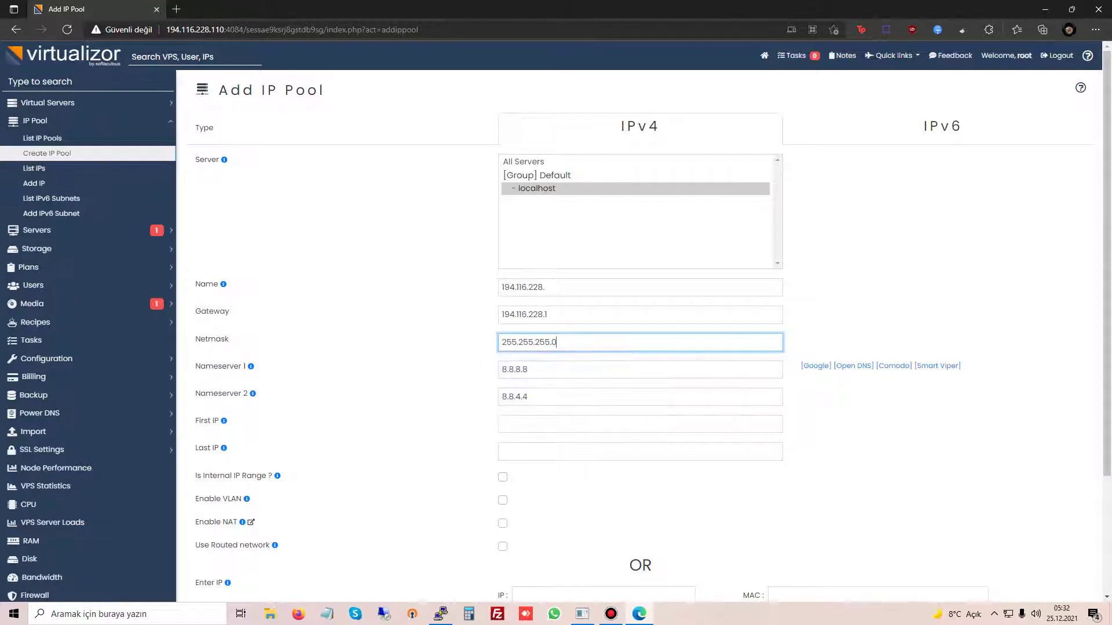
Step: Enter 194.116.228.111 as the first IP and start the last IP from it
left_click(502, 424)
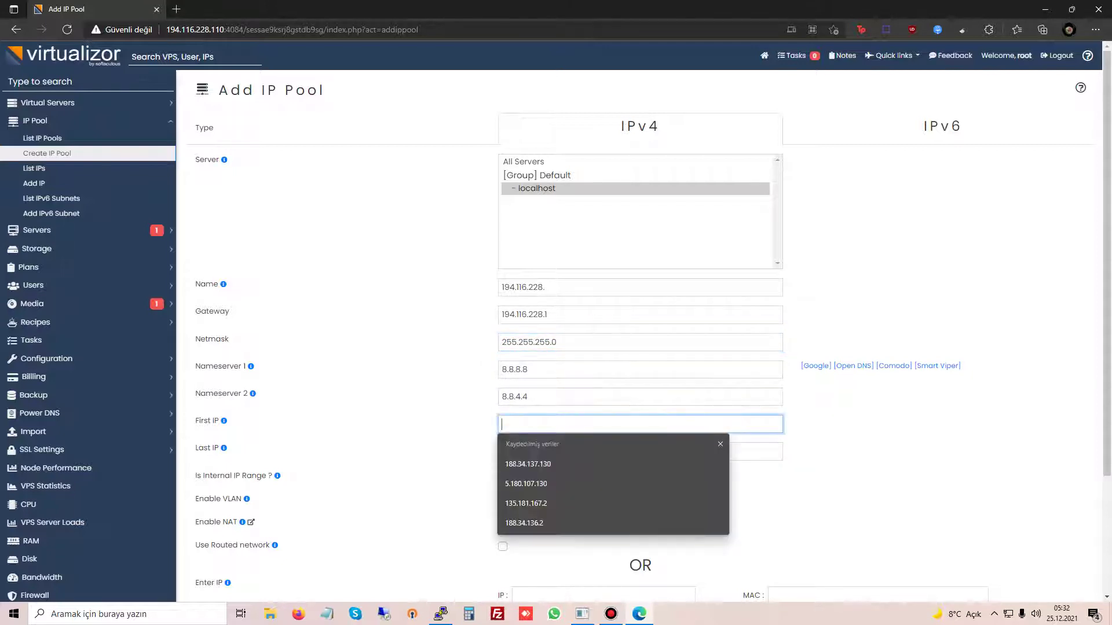
key("ctrl+v")
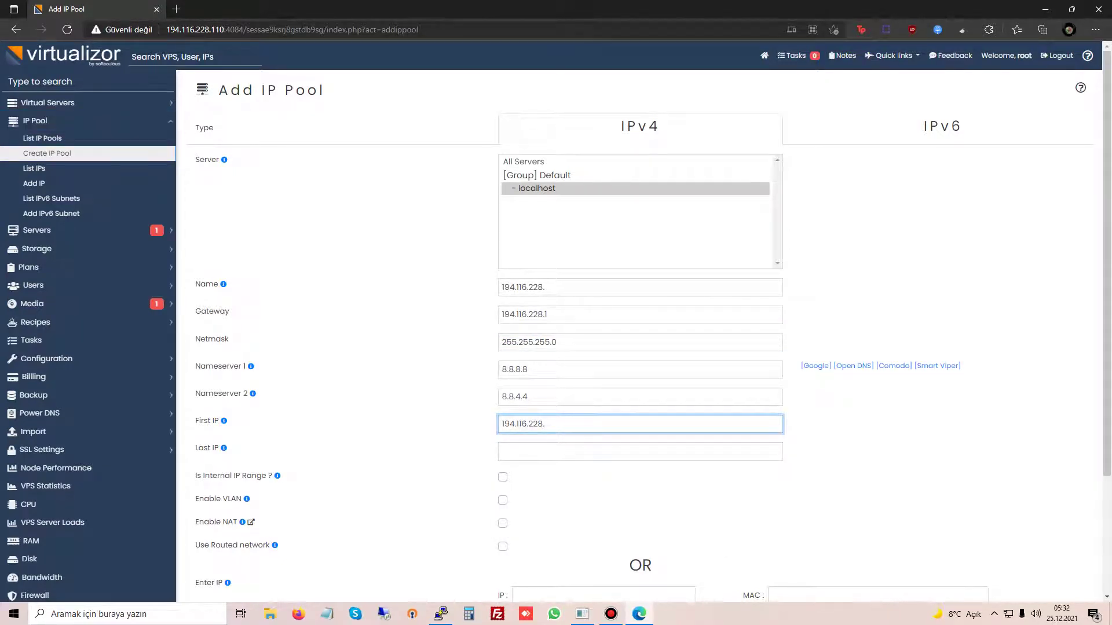
type("111")
key("ctrl+a")
key("ctrl+c")
key("Tab")
key("ctrl+v")
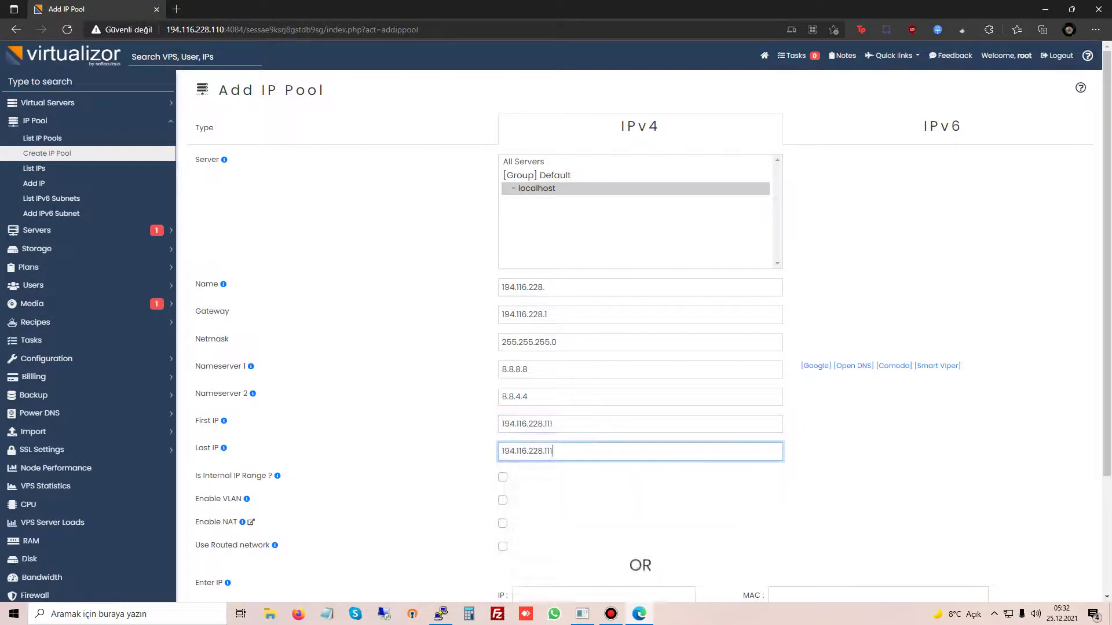
key("BackSpace")
key("BackSpace")
Step: Finish the last IP as 194.116.228.121
type("2")
scroll(643, 324, "down", 3)
type("1")
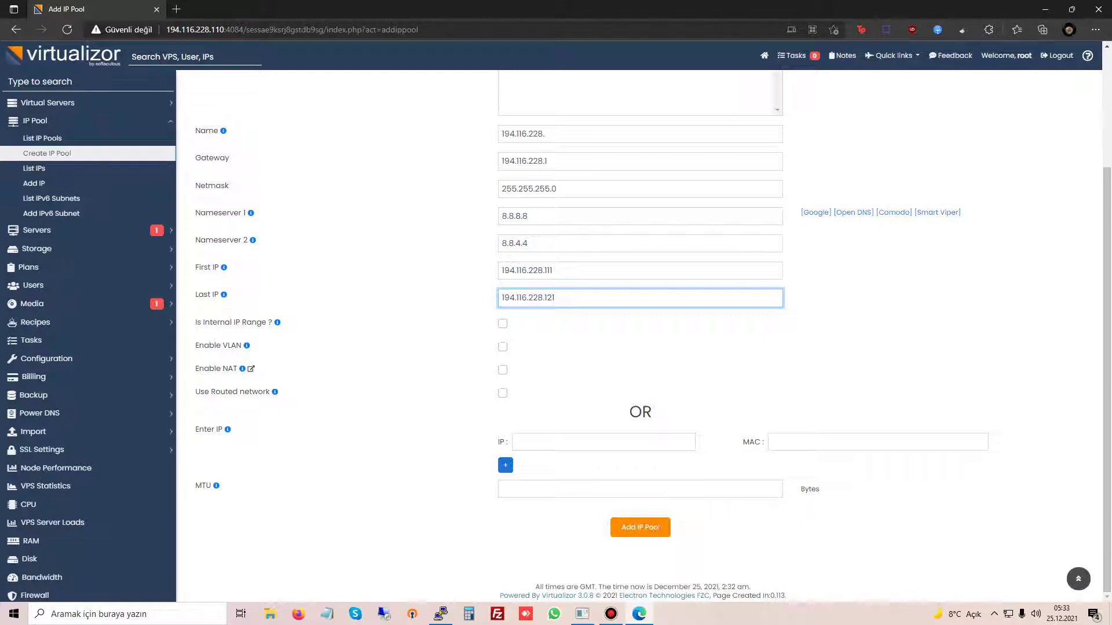
left_click_drag(195, 368, 247, 369)
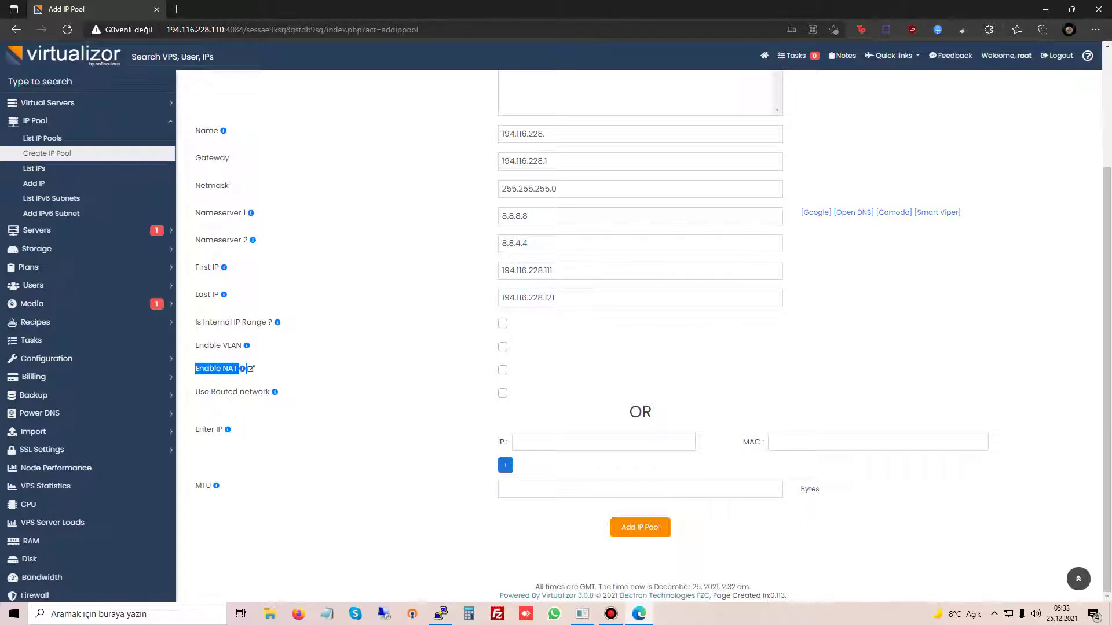
left_click(246, 369)
Step: Save the IP pool with routed networking enabled, then open Storage > Add Storage
left_click(502, 393)
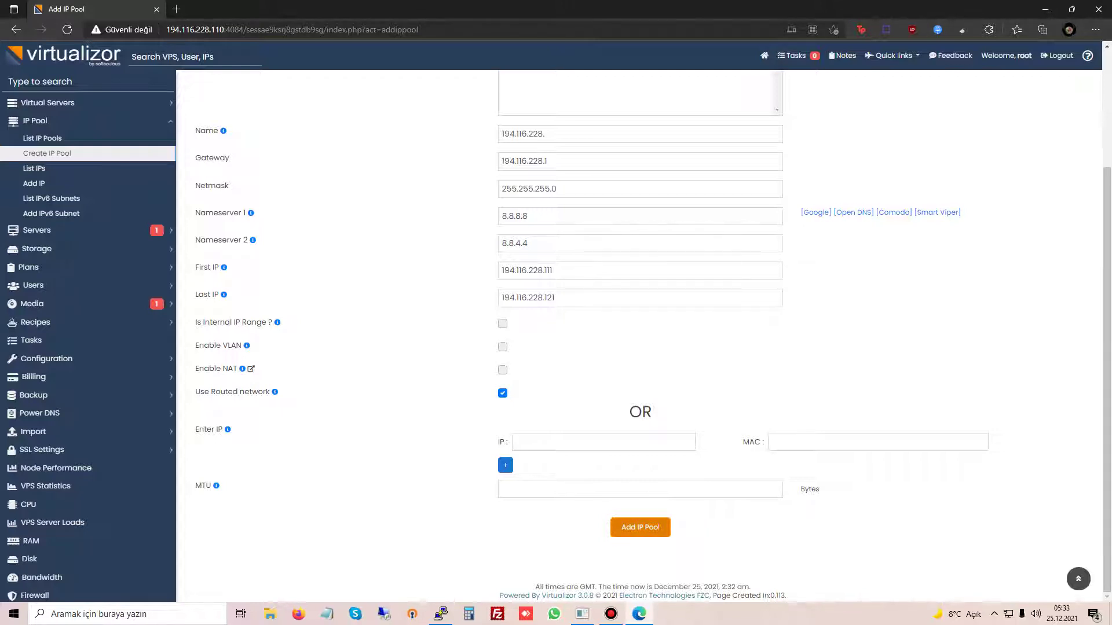
left_click(640, 527)
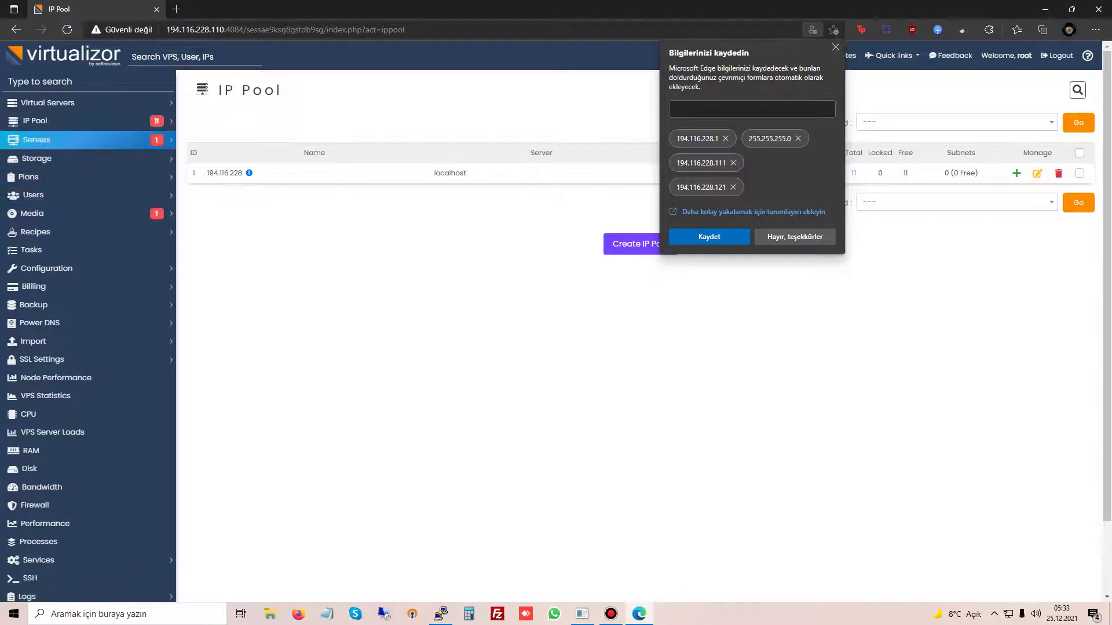
left_click(36, 158)
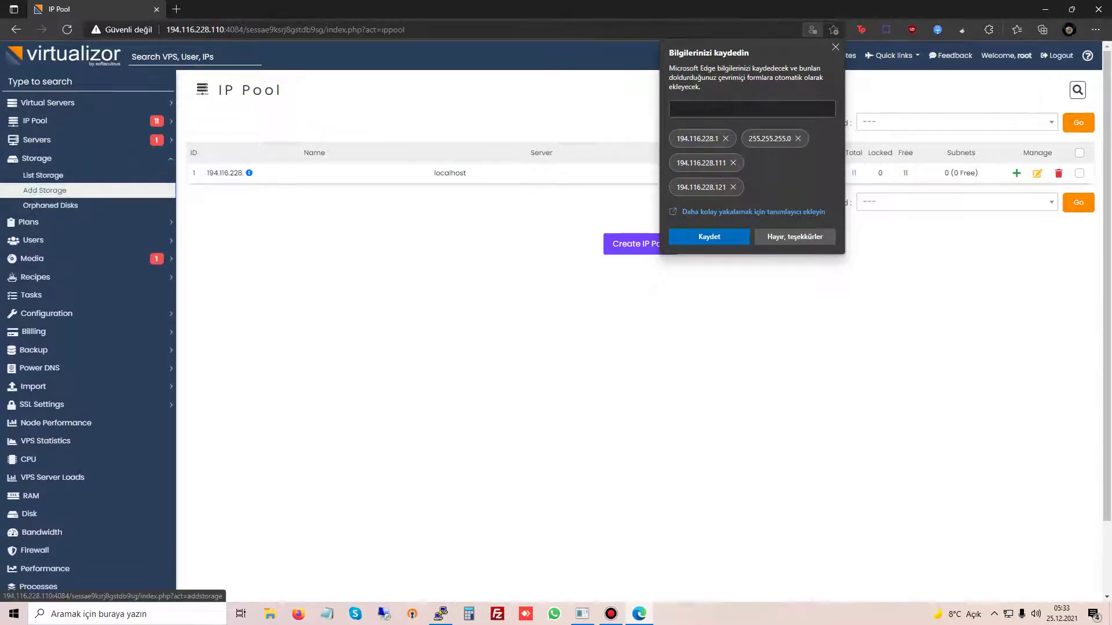
left_click(45, 190)
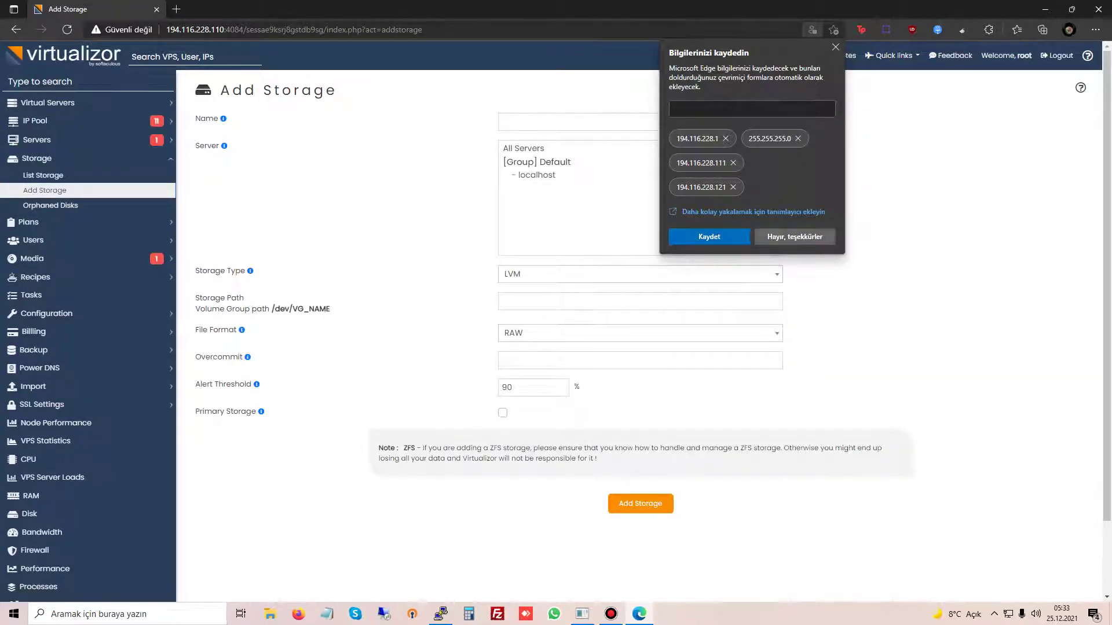
Step: Name the localhost storage local1 and set its storage type to Thin LVM
left_click(536, 175)
left_click(640, 122)
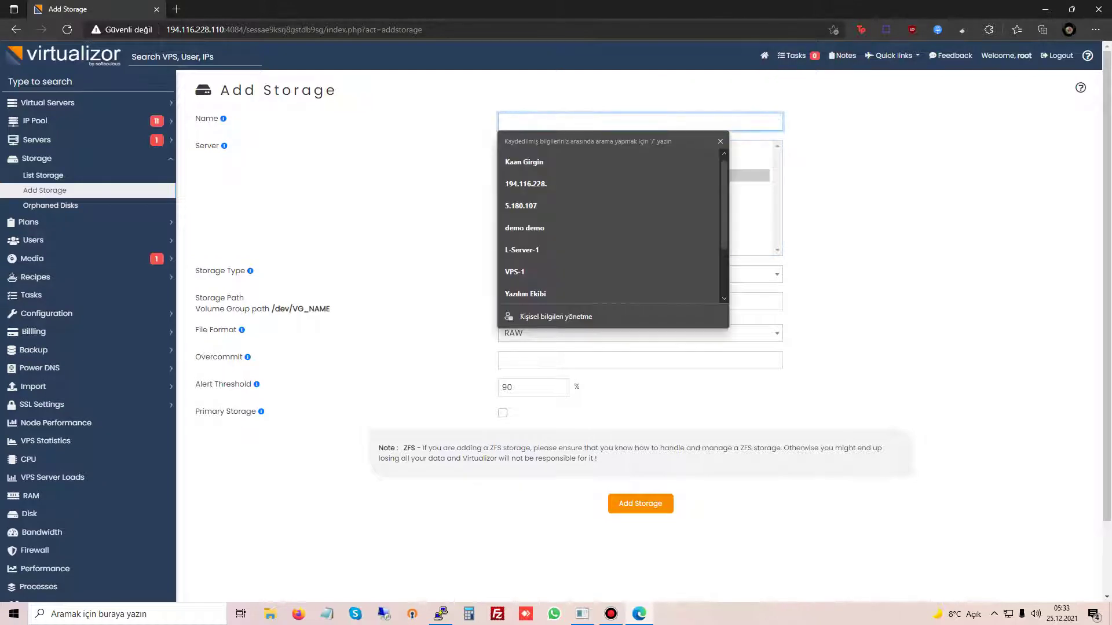
type("local1")
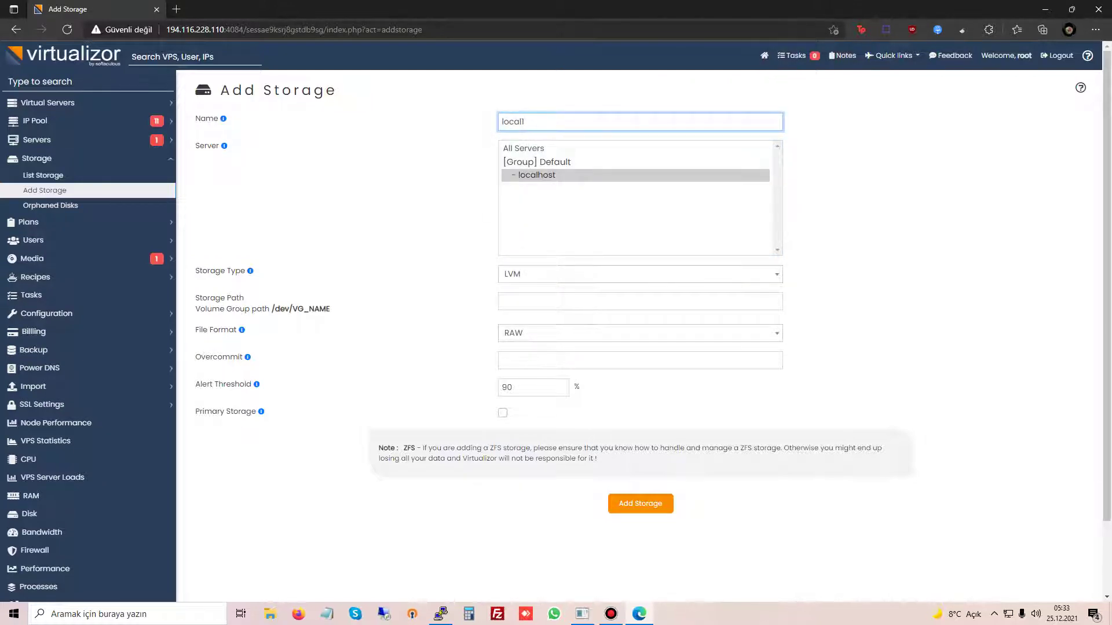
left_click(640, 274)
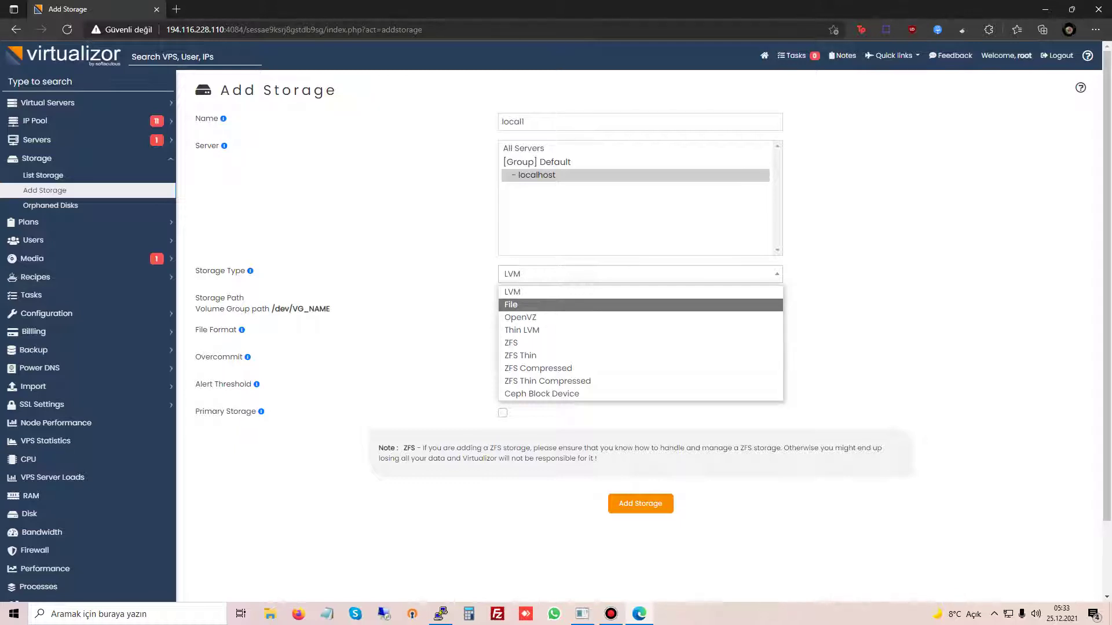
left_click(640, 304)
left_click(640, 274)
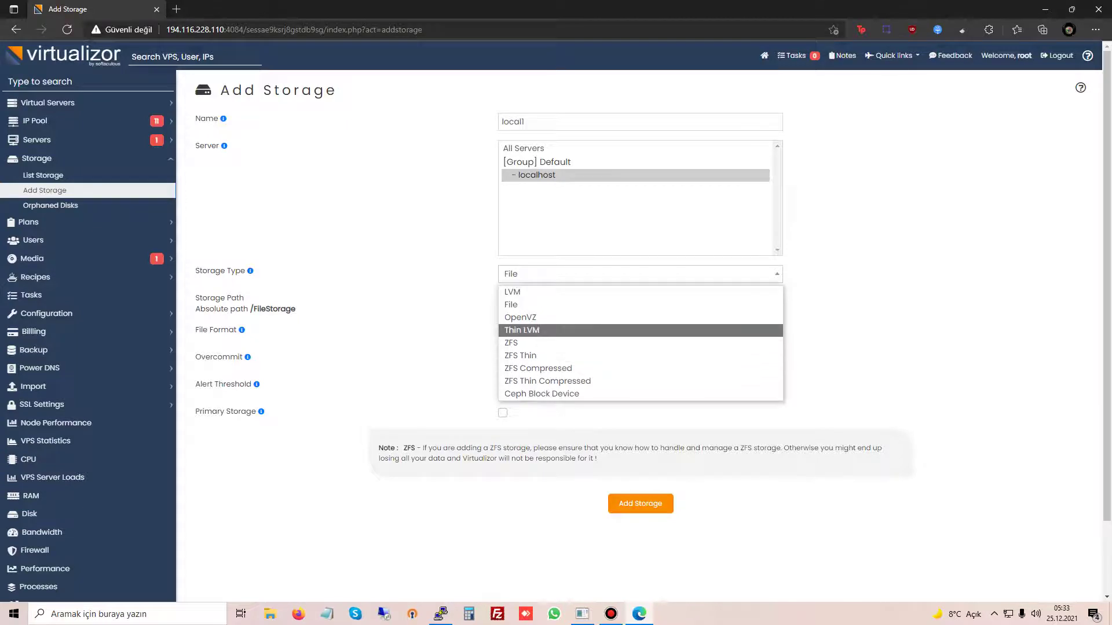
left_click(522, 330)
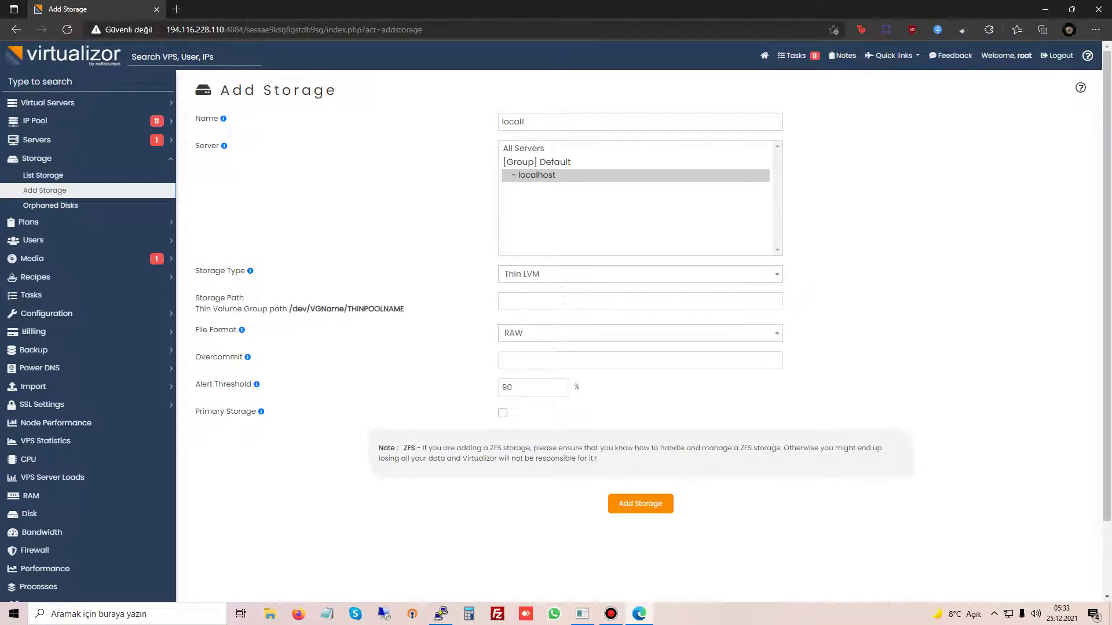
left_click_drag(289, 308, 440, 297)
left_click_drag(404, 309, 289, 309)
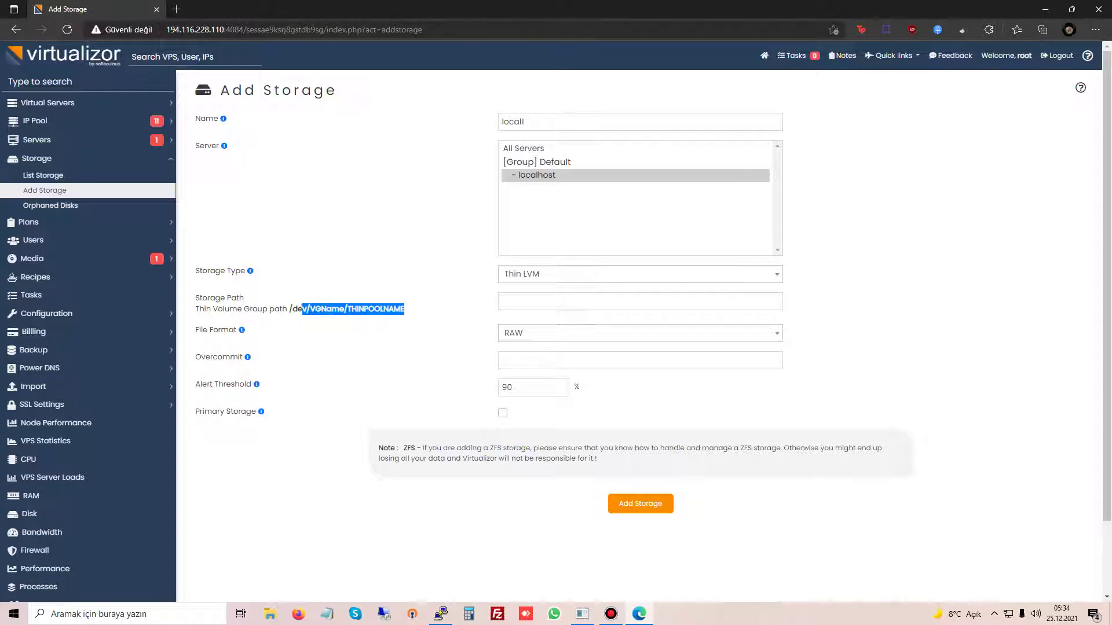
left_click(298, 289)
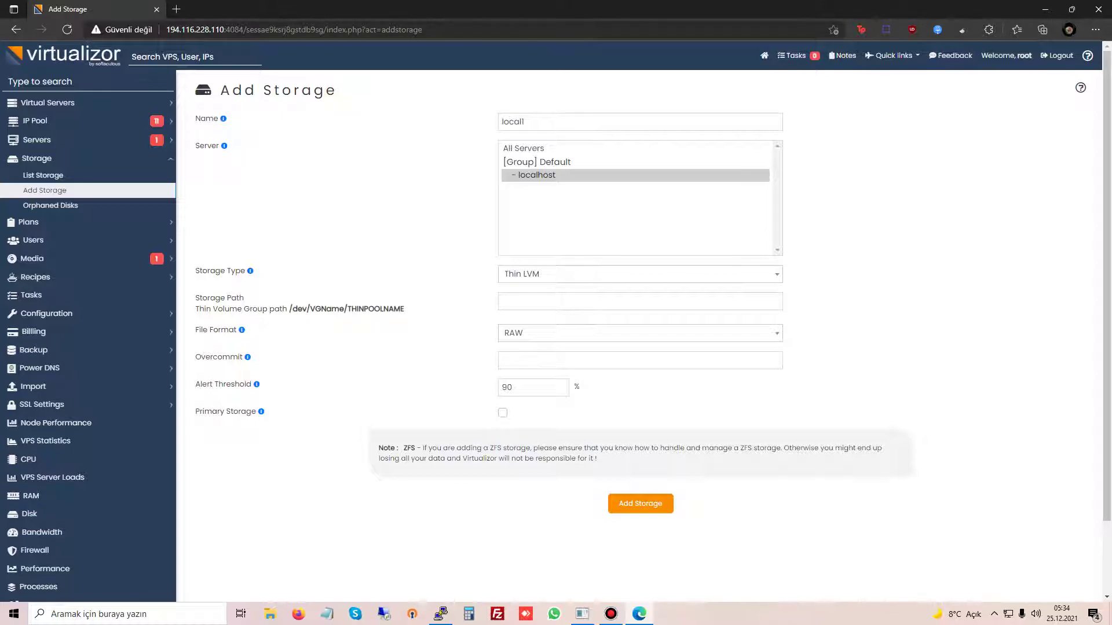
left_click(640, 301)
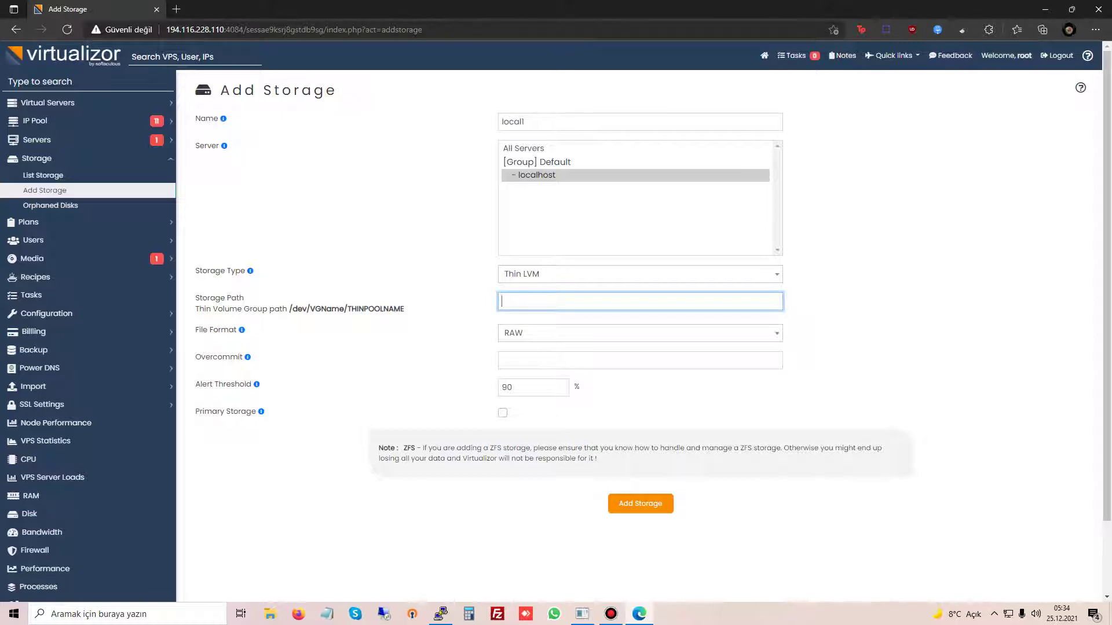
Step: Switch the storage type to File with path /home, keeping the RAW file format
left_click(639, 274)
left_click(521, 302)
left_click(640, 301)
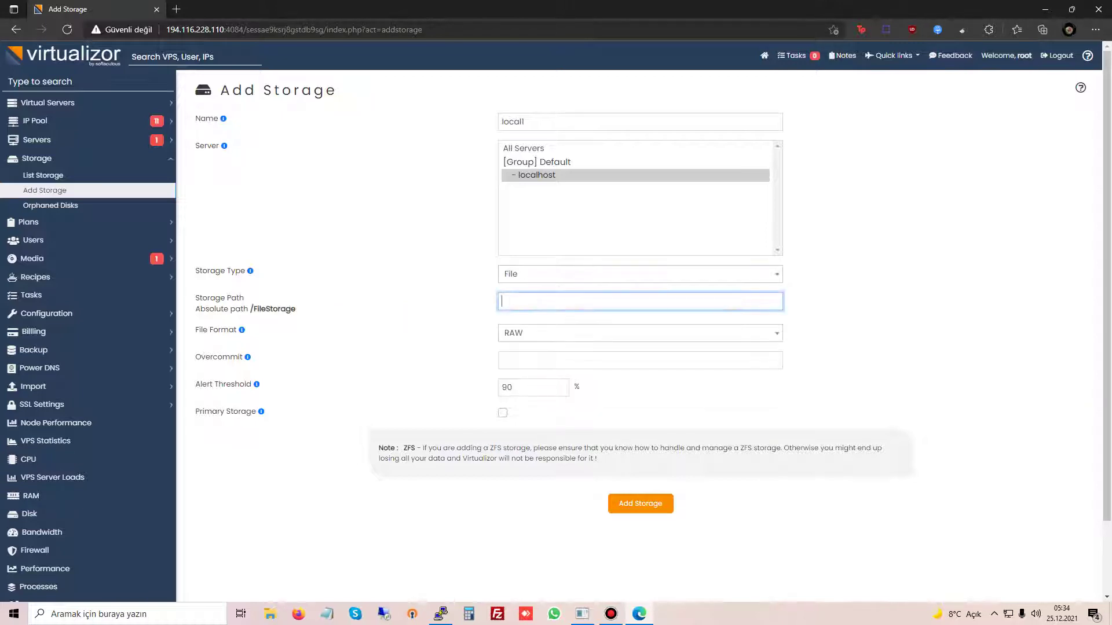
type("/home")
key("Tab")
key("alt+Down")
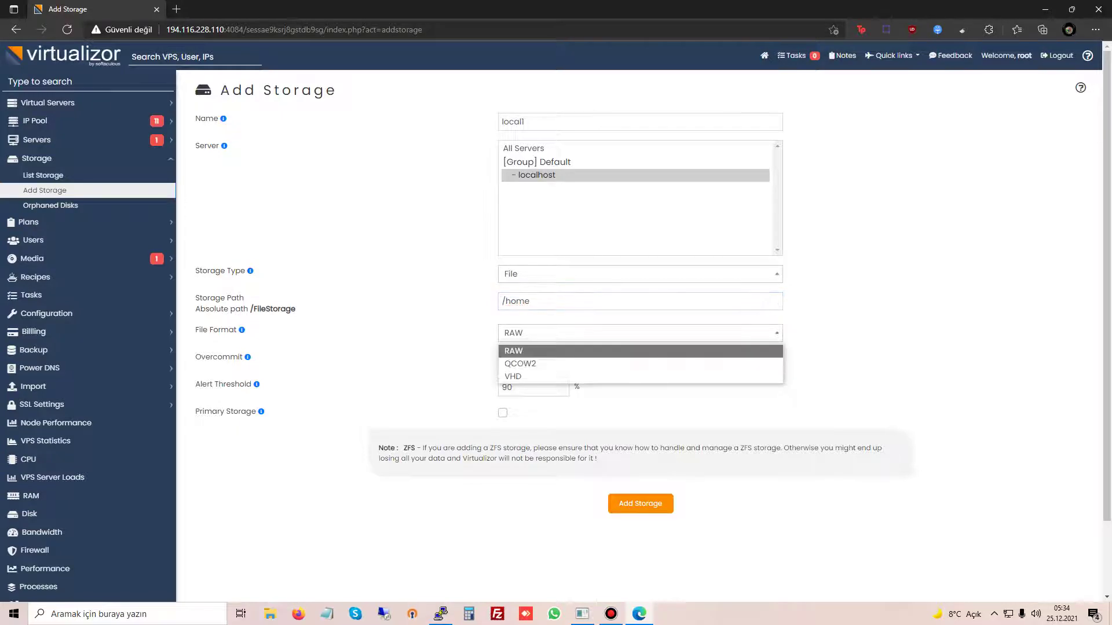
key("Down")
key("Up")
key("Return")
key("alt+Down")
key("Return")
Step: Submit the local1 storage, dismiss the success message, and expand Media
key("Tab")
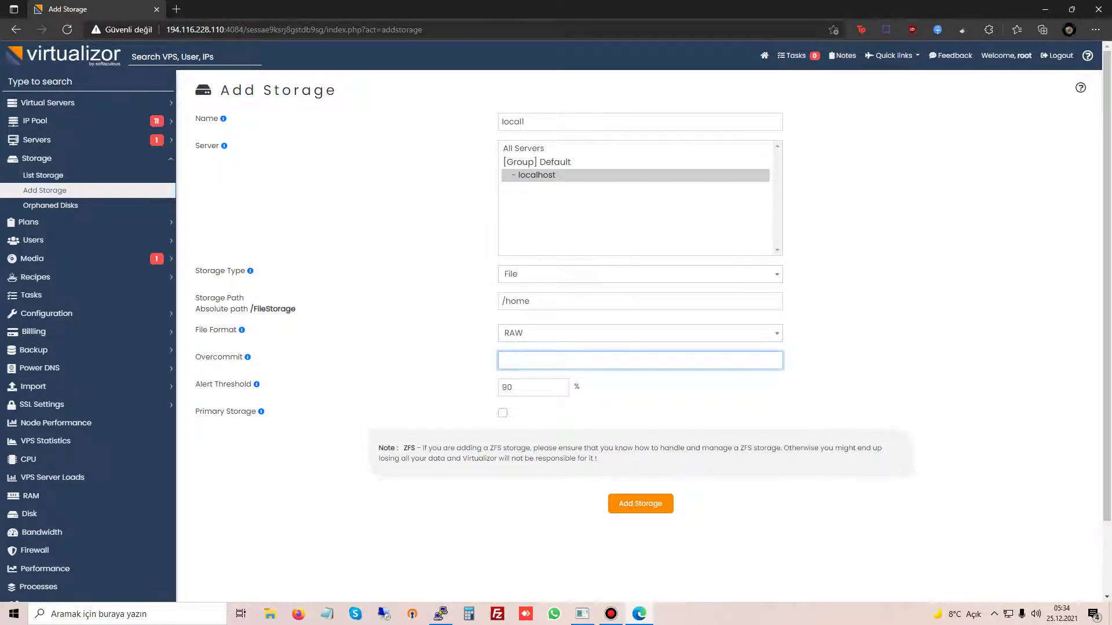
key("Return")
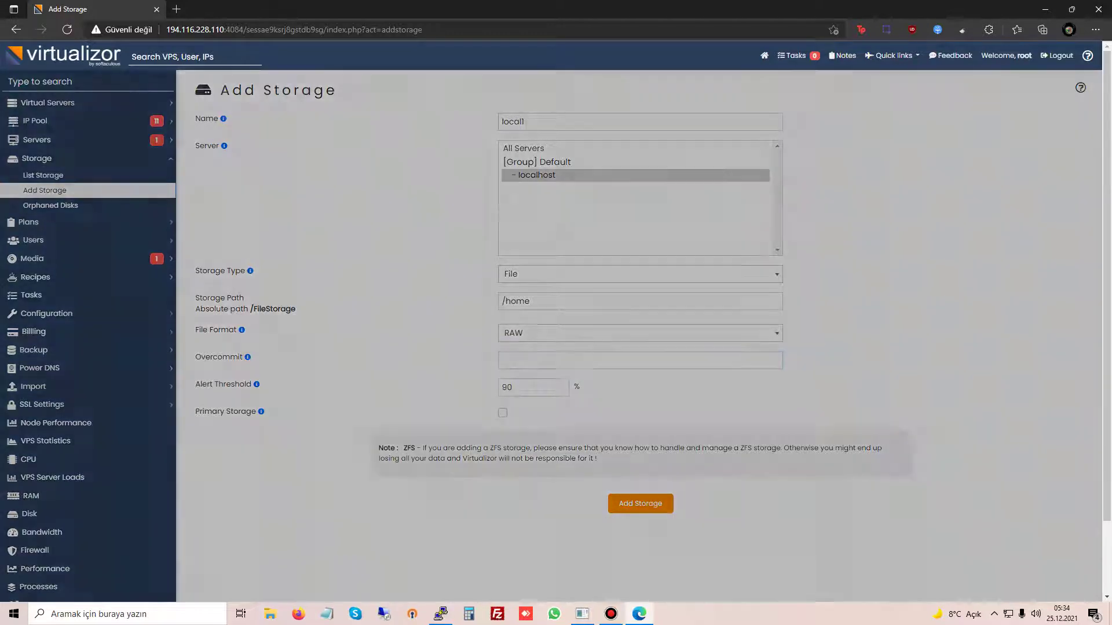
key("Return")
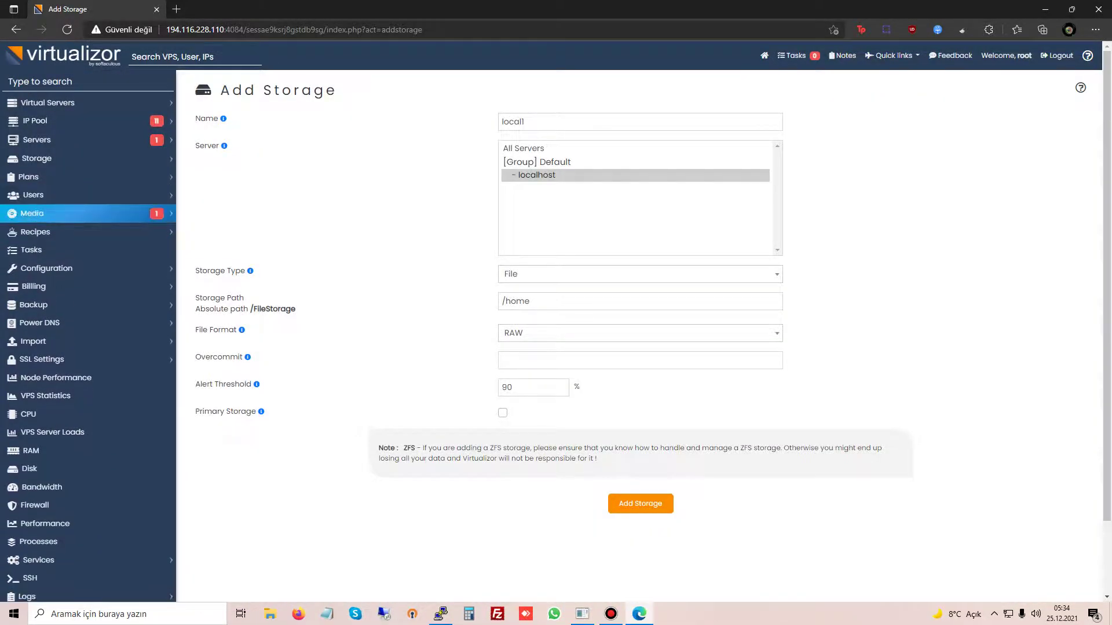
left_click(32, 213)
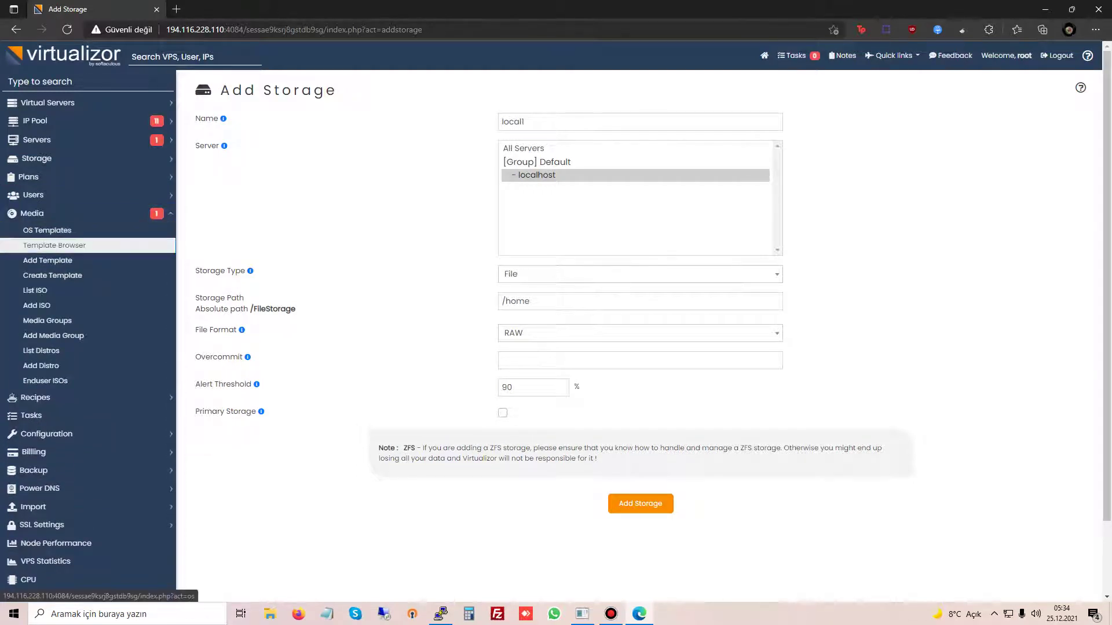
Step: Open the OS Templates Browser and show only KVM templates for all distributions
left_click(54, 245)
scroll(640, 336, "down", 5)
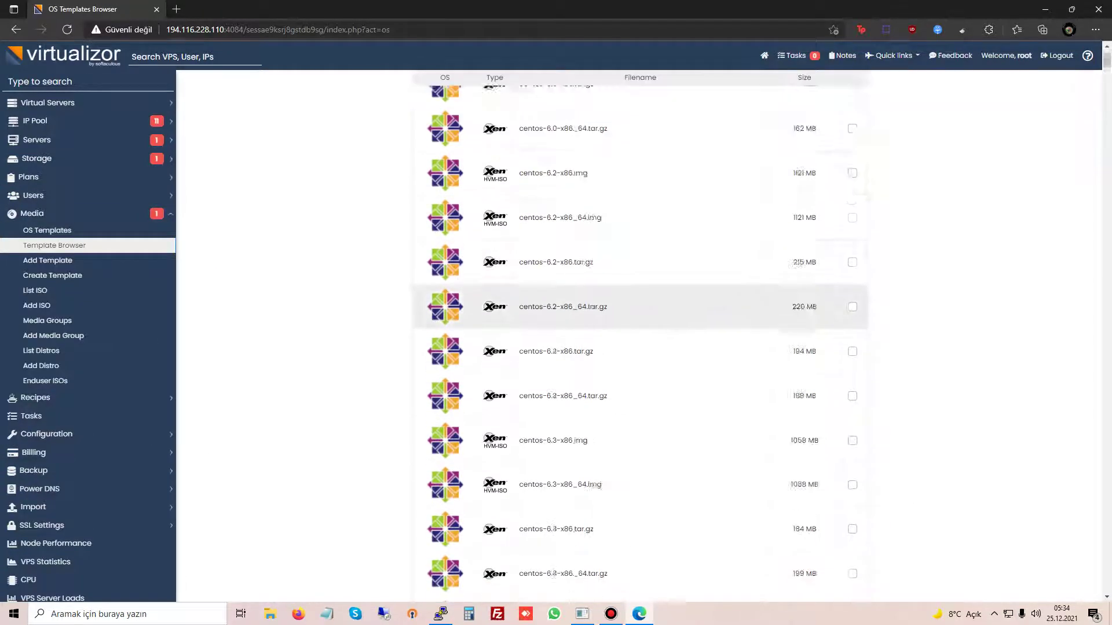
scroll(640, 336, "up", 5)
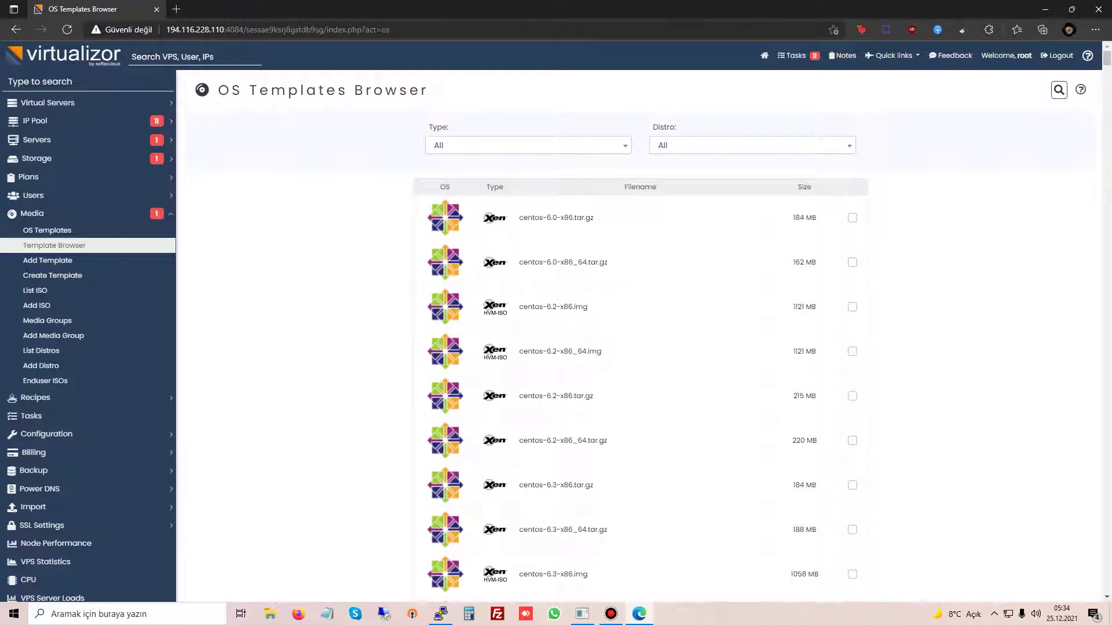
left_click(528, 145)
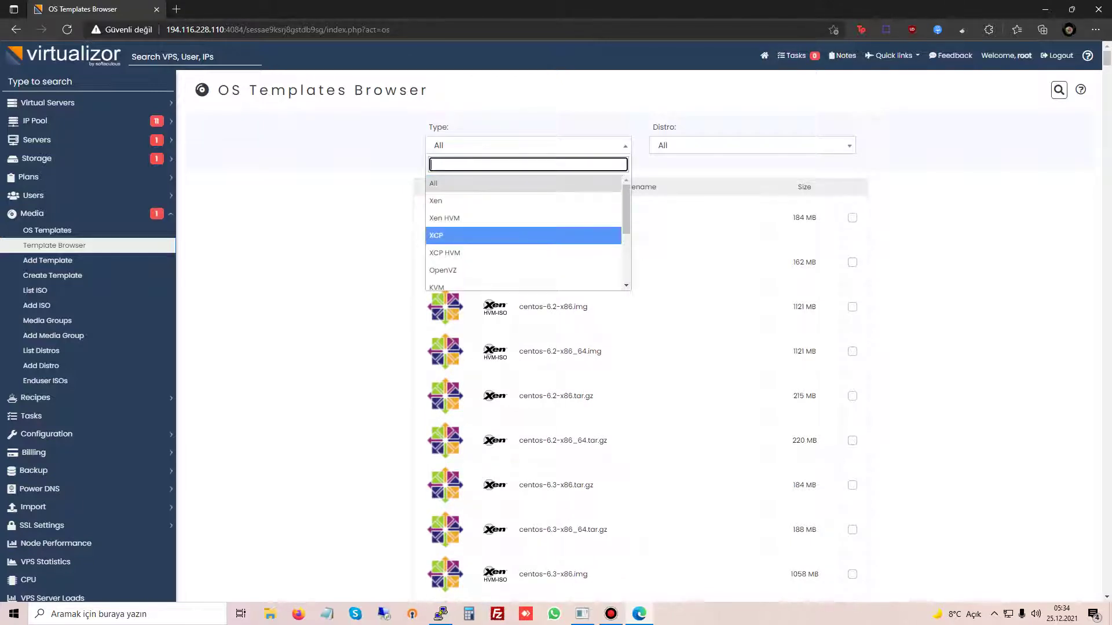
key("Down")
key("Down")
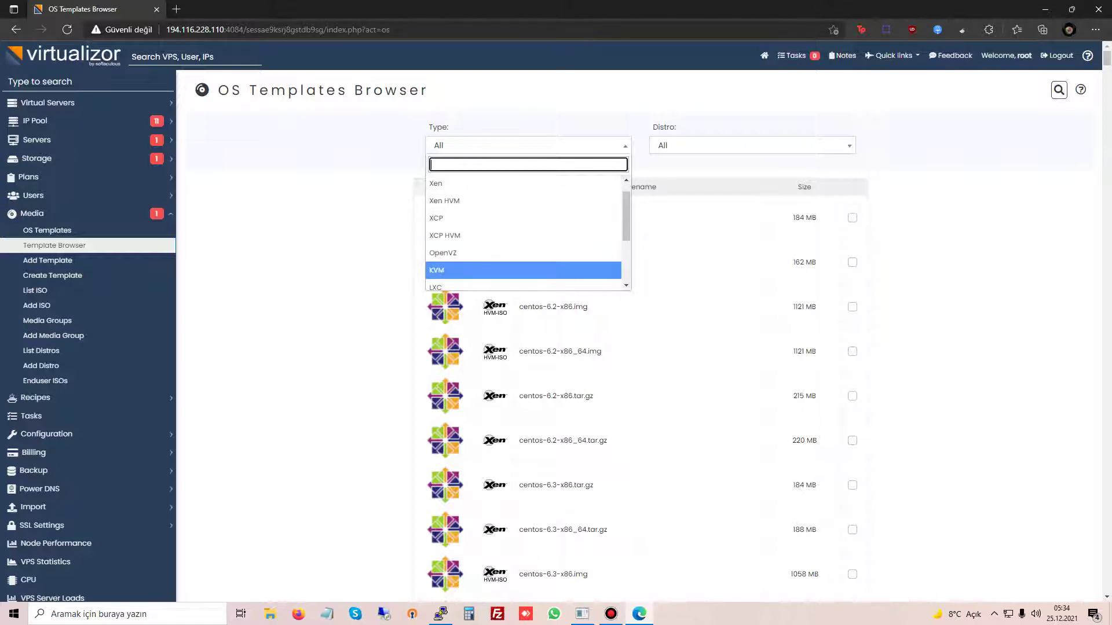
key("Return")
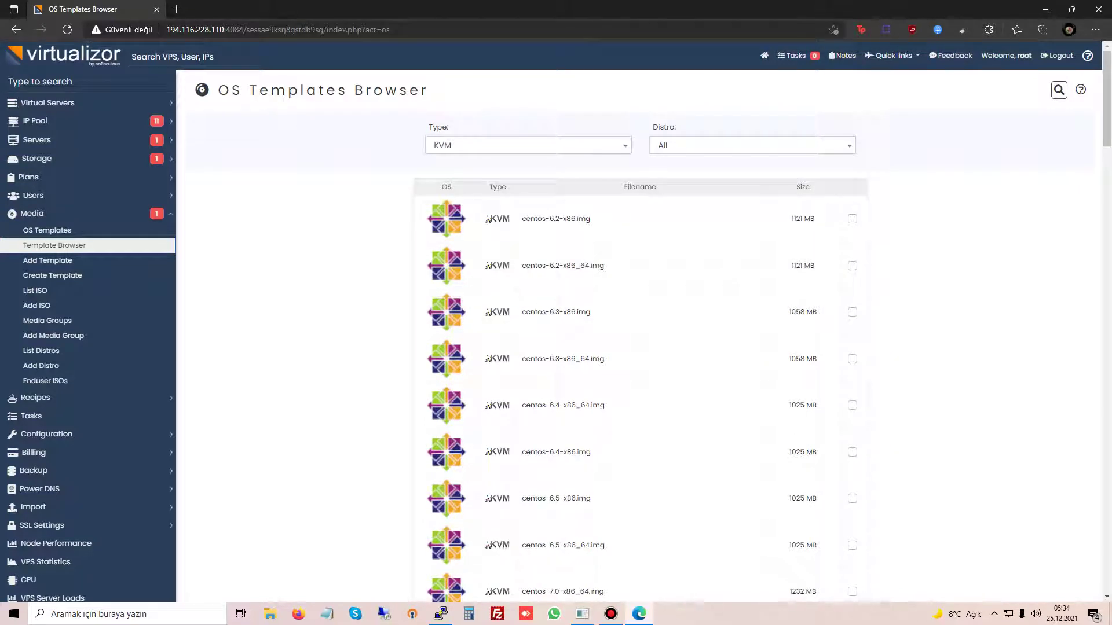
key("Tab")
key("Down")
key("Down")
key("Down")
key("Down")
key("Down")
key("Down")
key("Down")
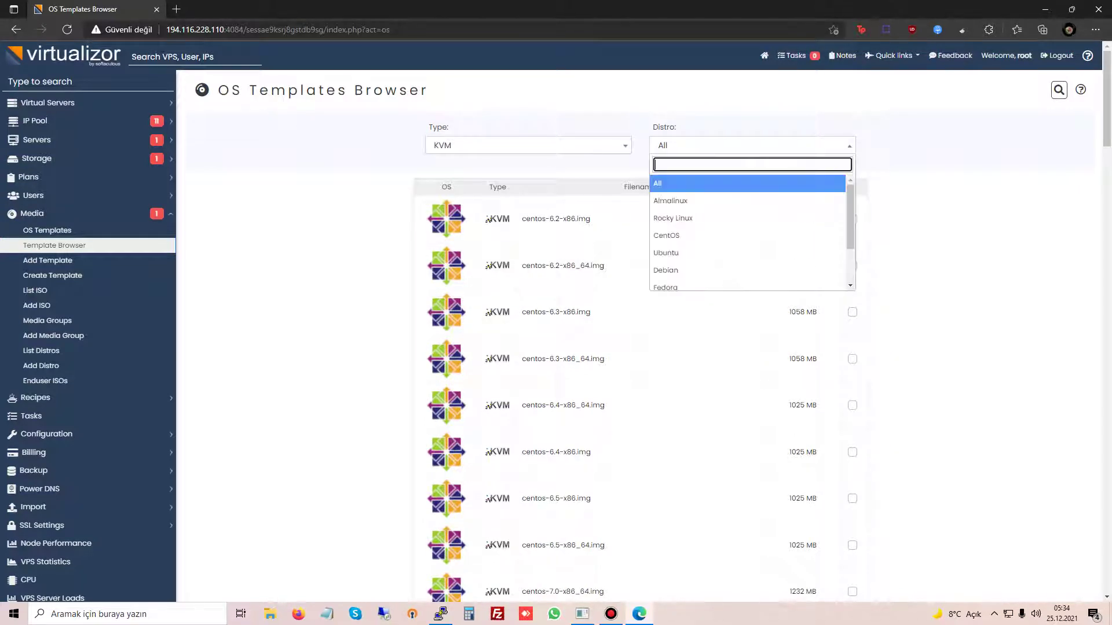
key("Up")
key("Up")
key("Up")
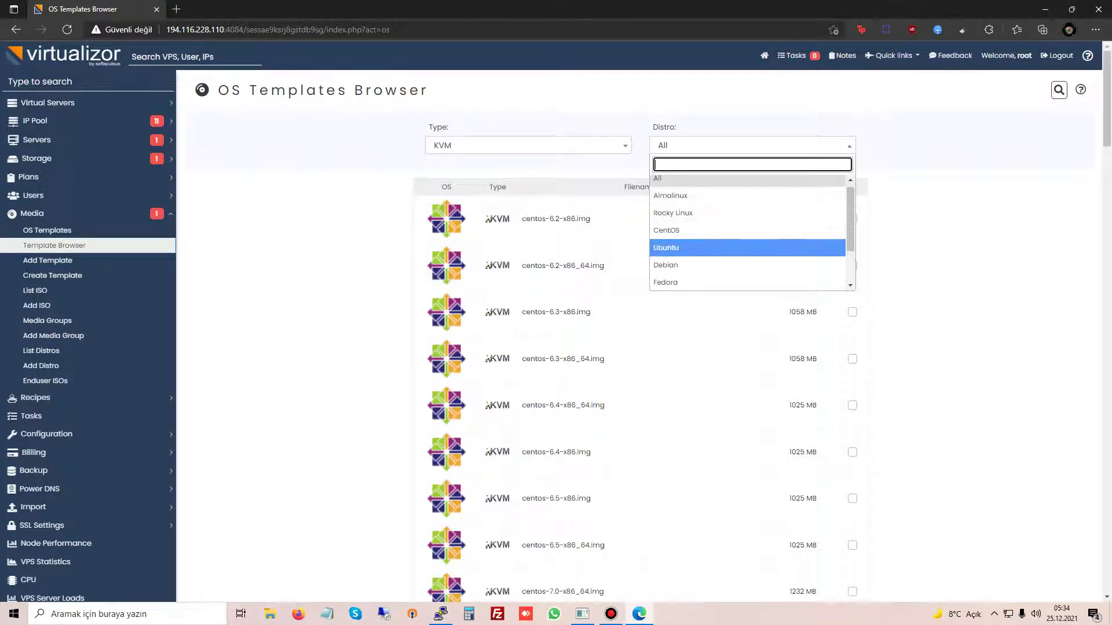
key("Down")
key("Up")
key("Escape")
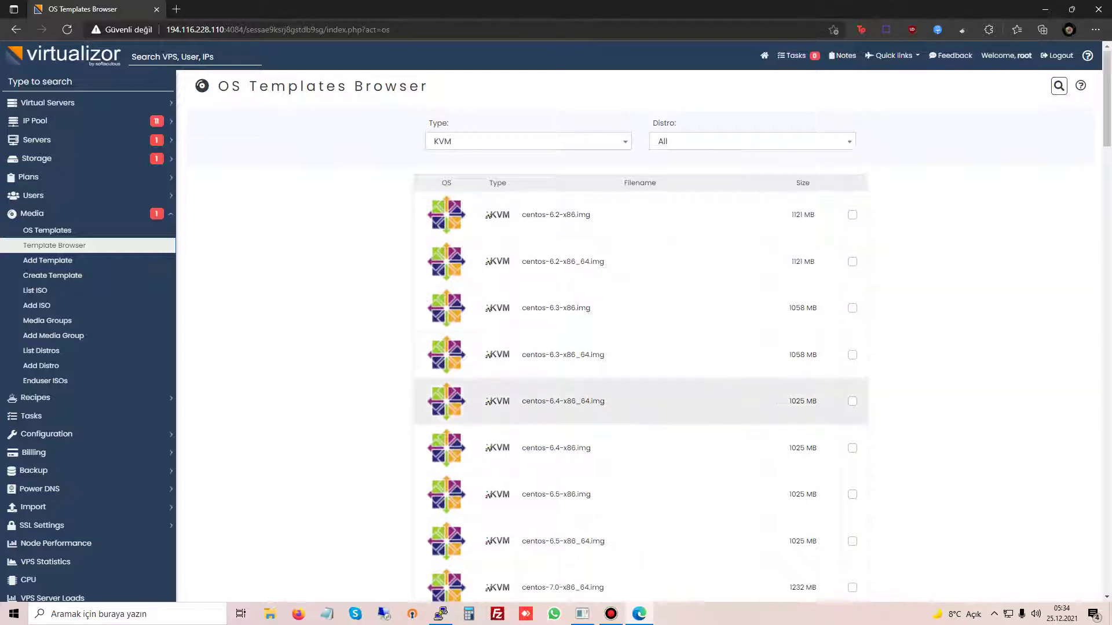
Step: Mark centos-7.9, ubuntu-20.04, ubuntu-18.10, ubuntu-18.04-x86_64 and almalinux-8.4 templates for download
scroll(640, 348, "down", 3)
scroll(641, 344, "up", 3)
scroll(641, 344, "down", 12)
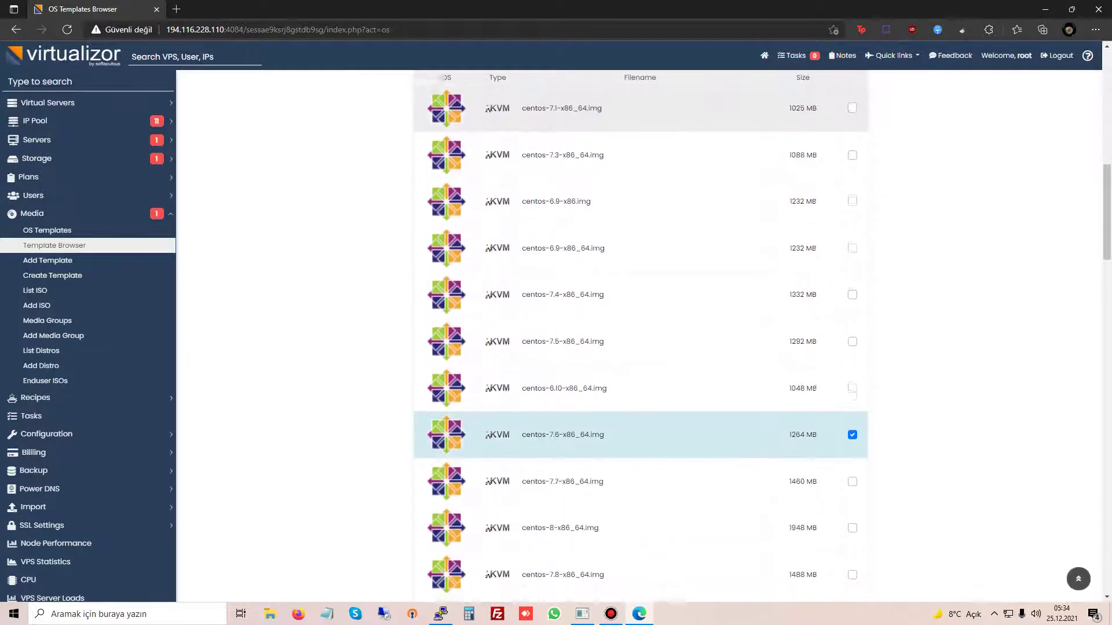
scroll(640, 324, "down", 3)
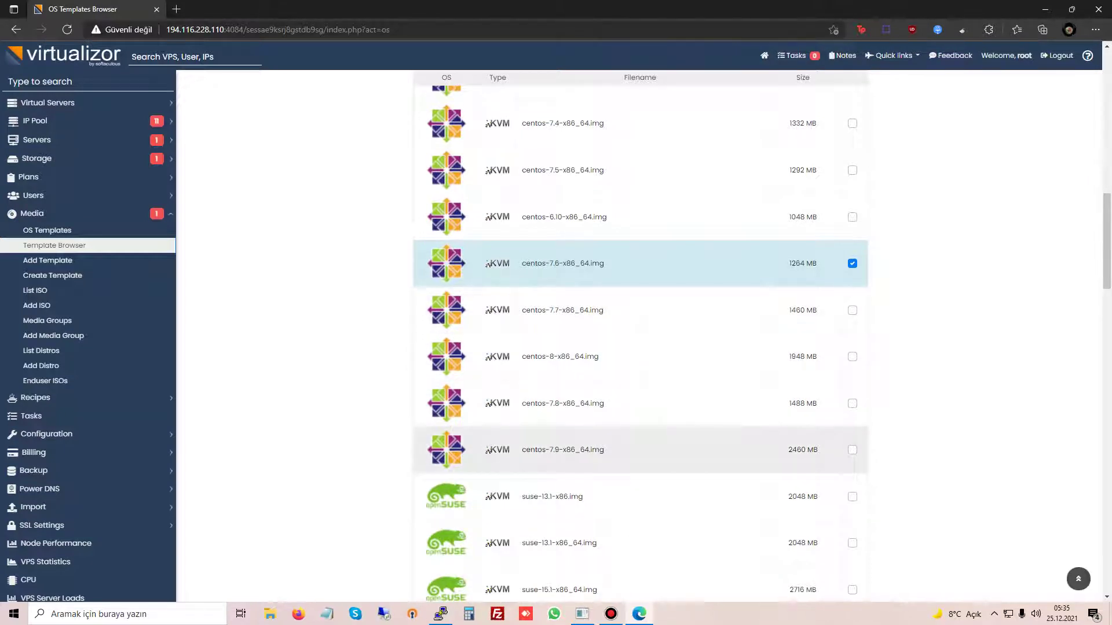
left_click(852, 450)
scroll(641, 371, "down", 10)
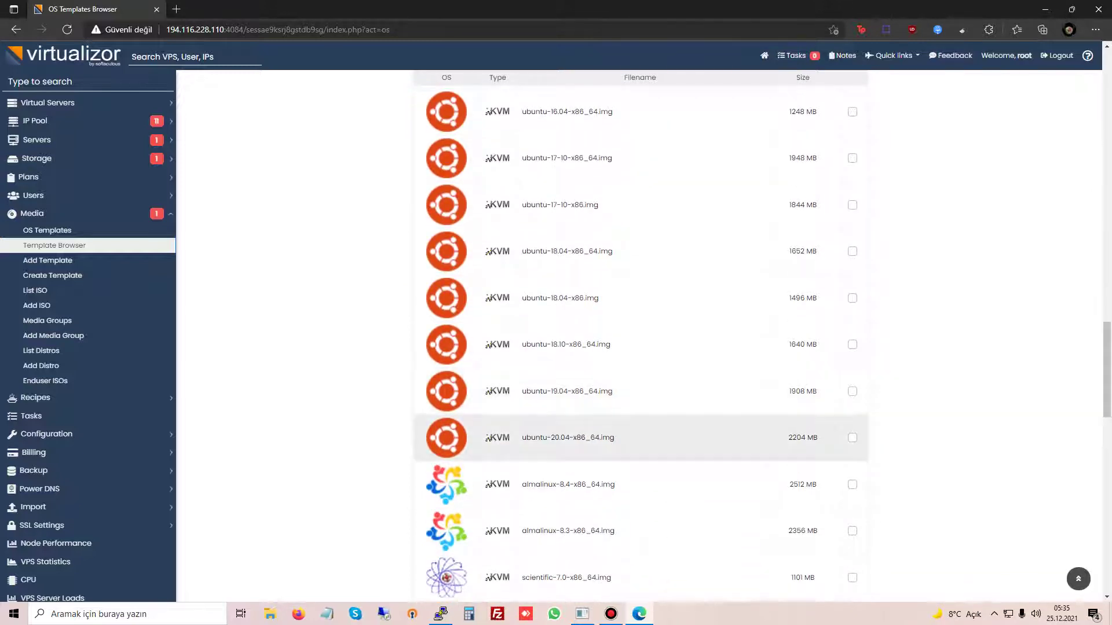
left_click(852, 437)
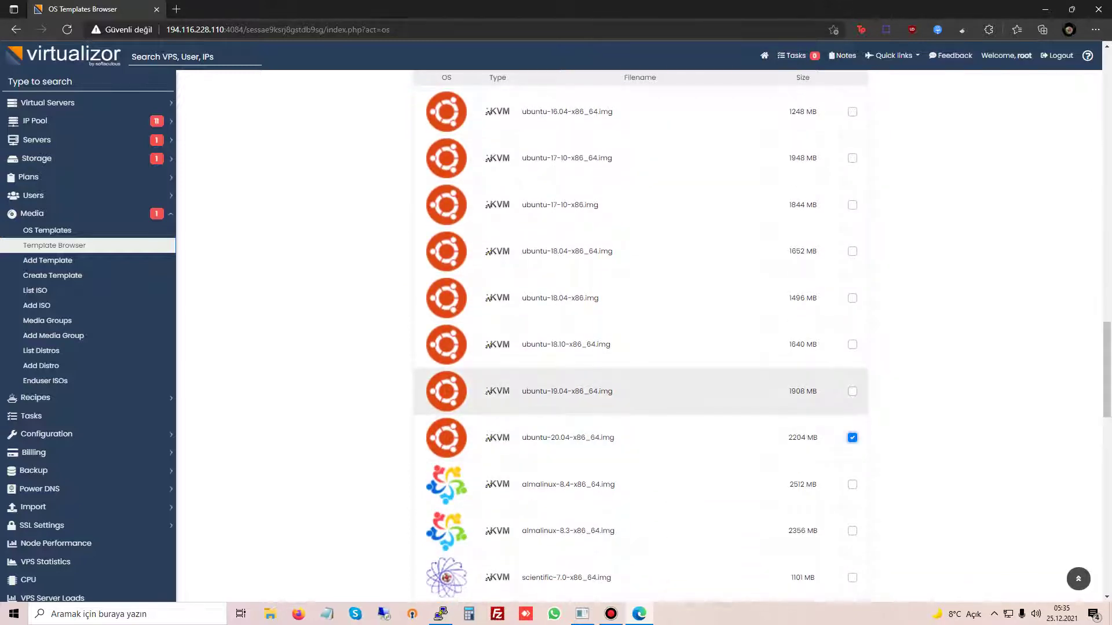
left_click(852, 344)
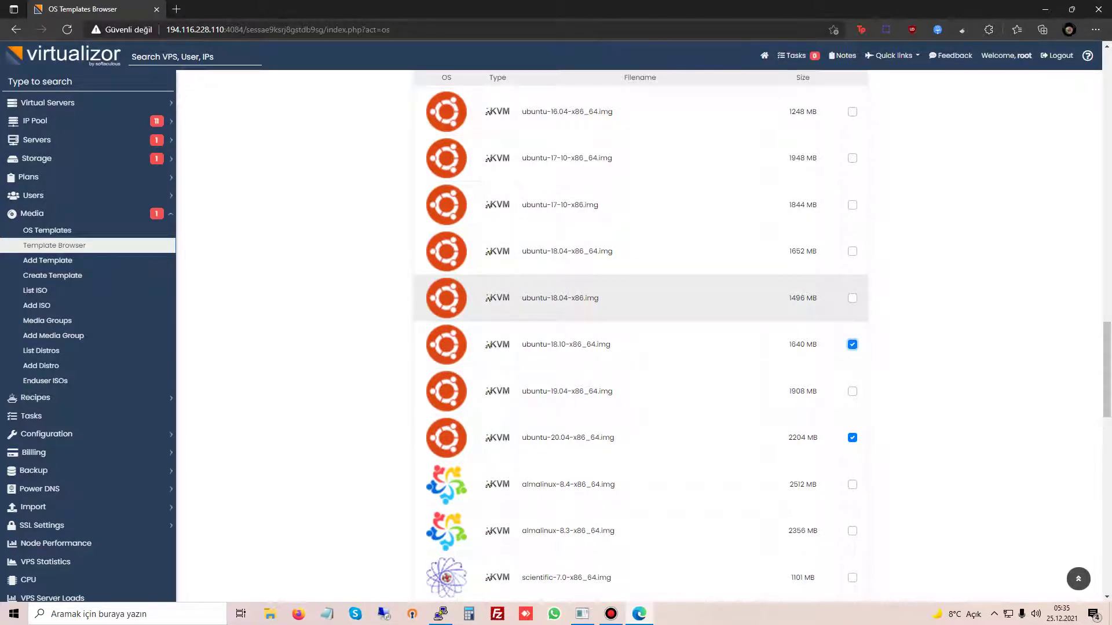
scroll(852, 324, "up", 2)
left_click(852, 336)
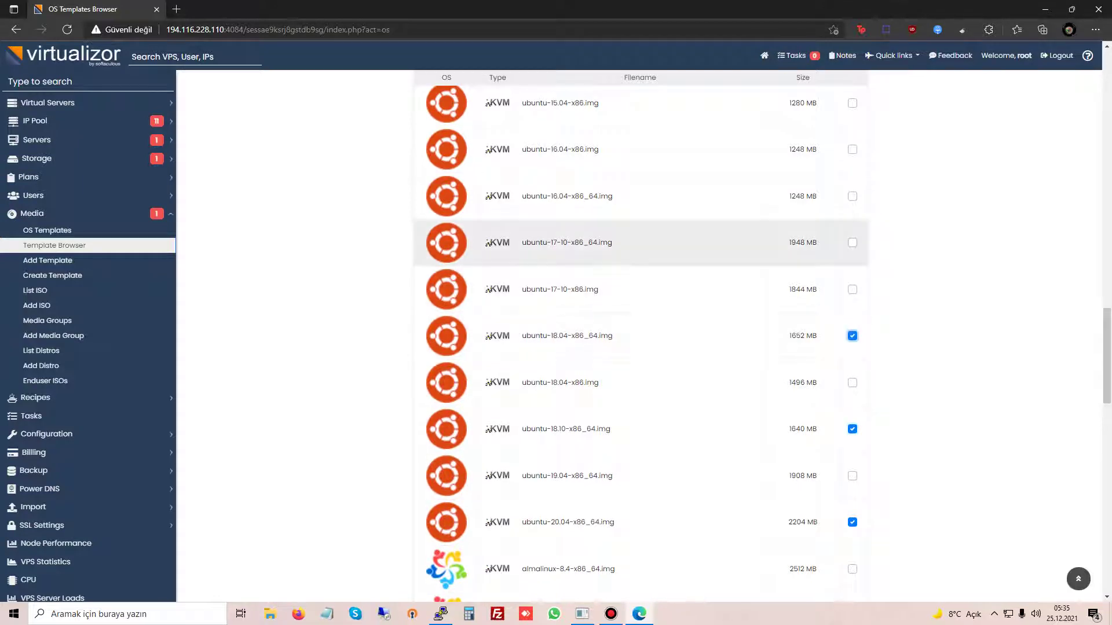
scroll(851, 325, "down", 6)
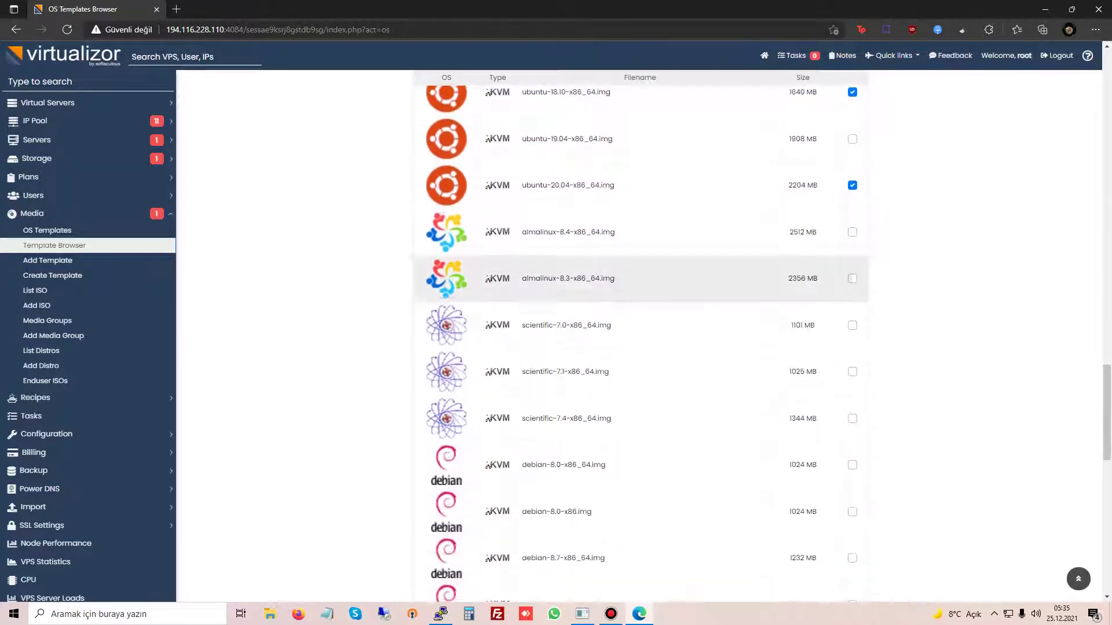
left_click(852, 231)
Step: Mark debian-10-x86_64, debian-11-x86_64 and debian-9.4-x86 for download, then review the list
scroll(810, 406, "down", 4)
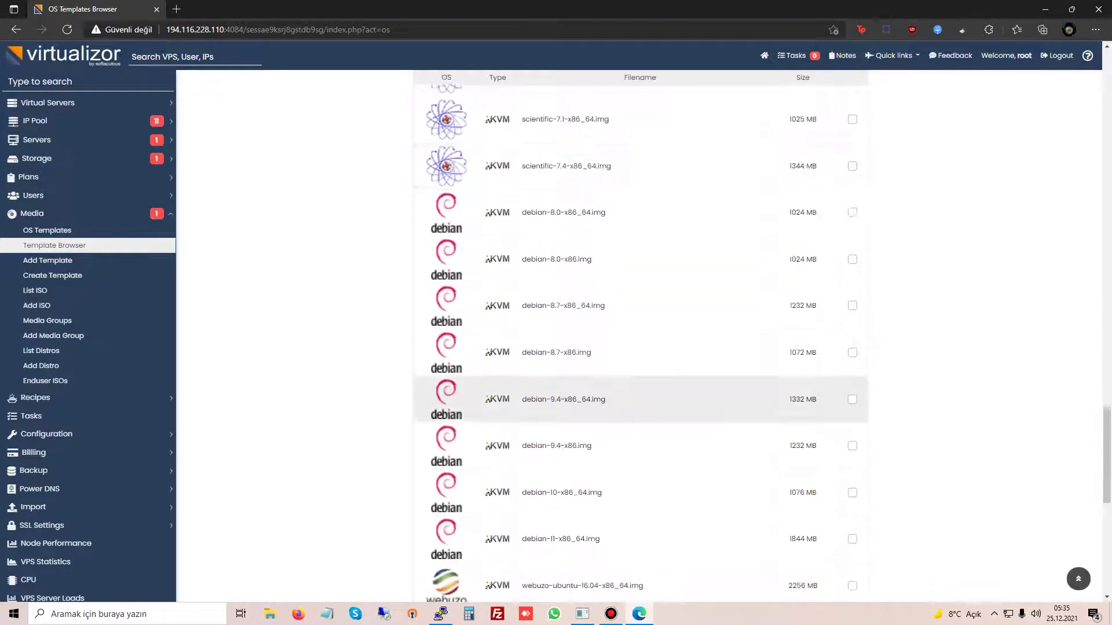
scroll(810, 406, "down", 1)
left_click(852, 408)
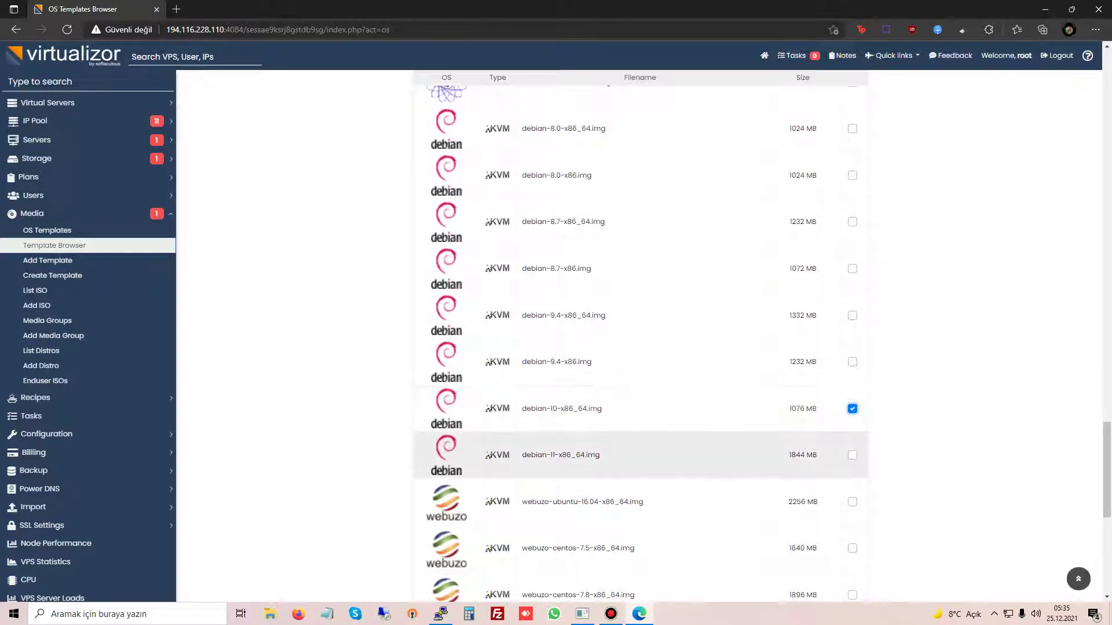
left_click(852, 454)
left_click(852, 361)
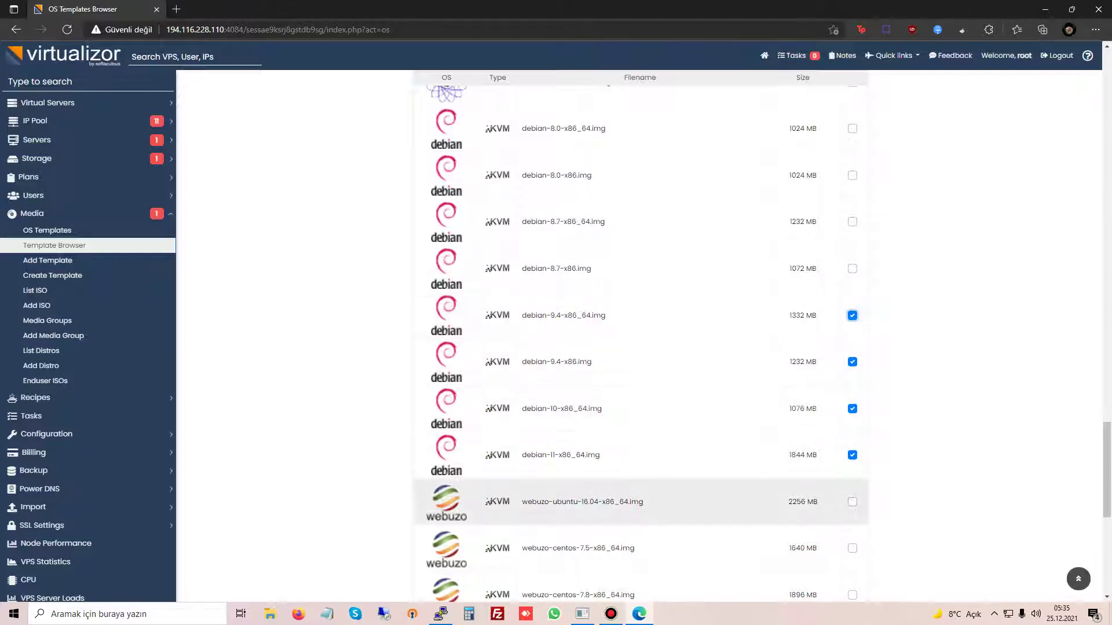
scroll(641, 389, "down", 4)
scroll(641, 389, "down", 3)
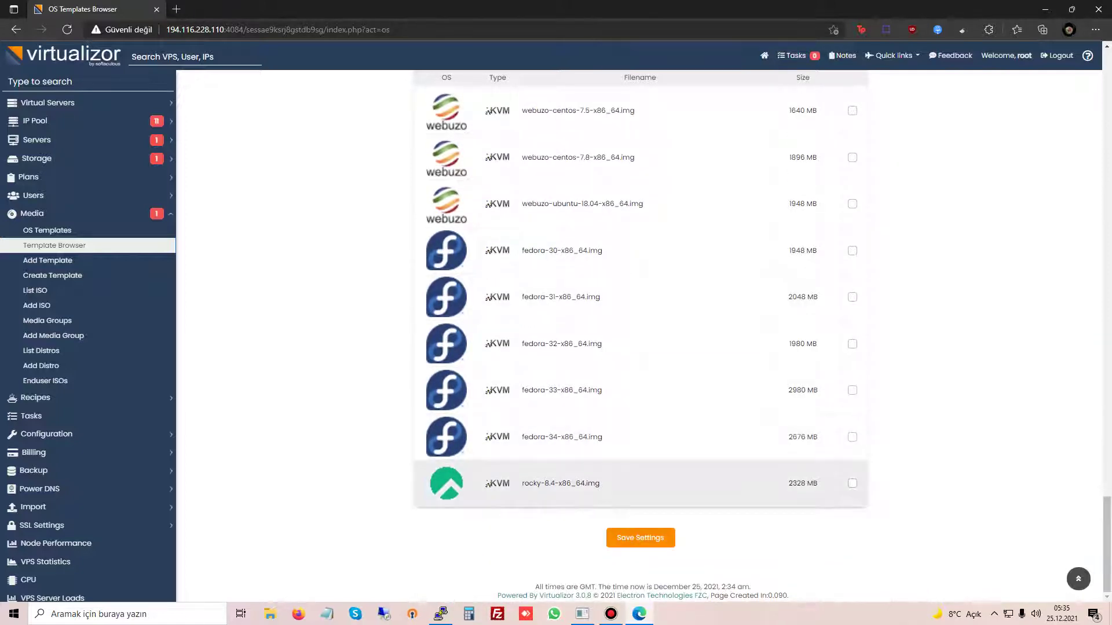
scroll(641, 362, "up", 15)
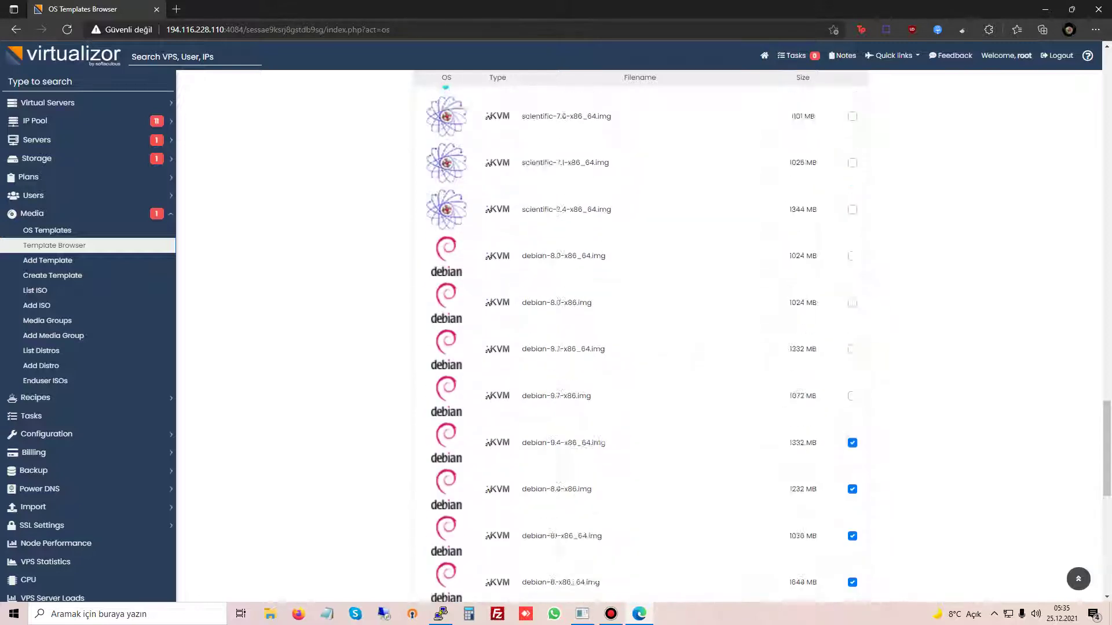
scroll(641, 363, "up", 6)
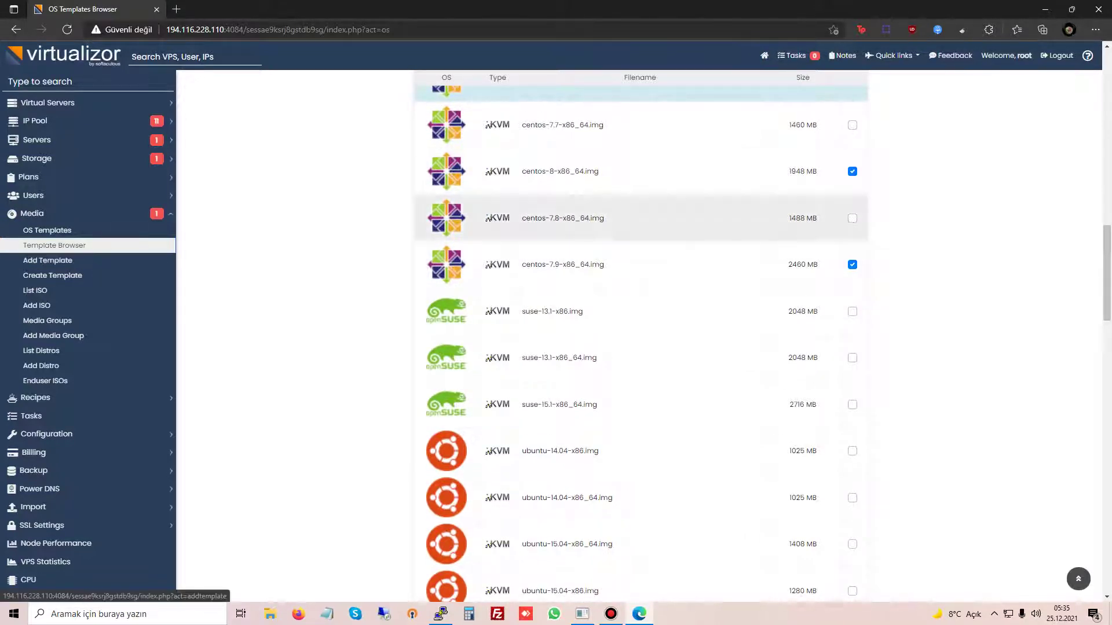
scroll(641, 223, "up", 2)
scroll(641, 223, "up", 8)
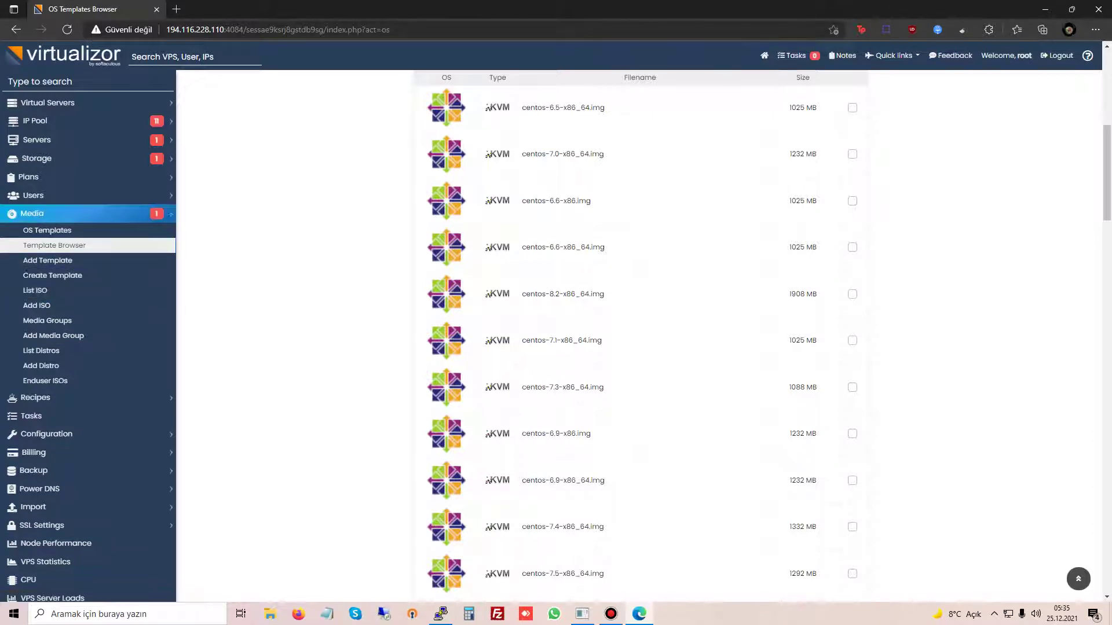
Step: Open Virtual Servers > Create VPS in a second browser tab
left_click(32, 214)
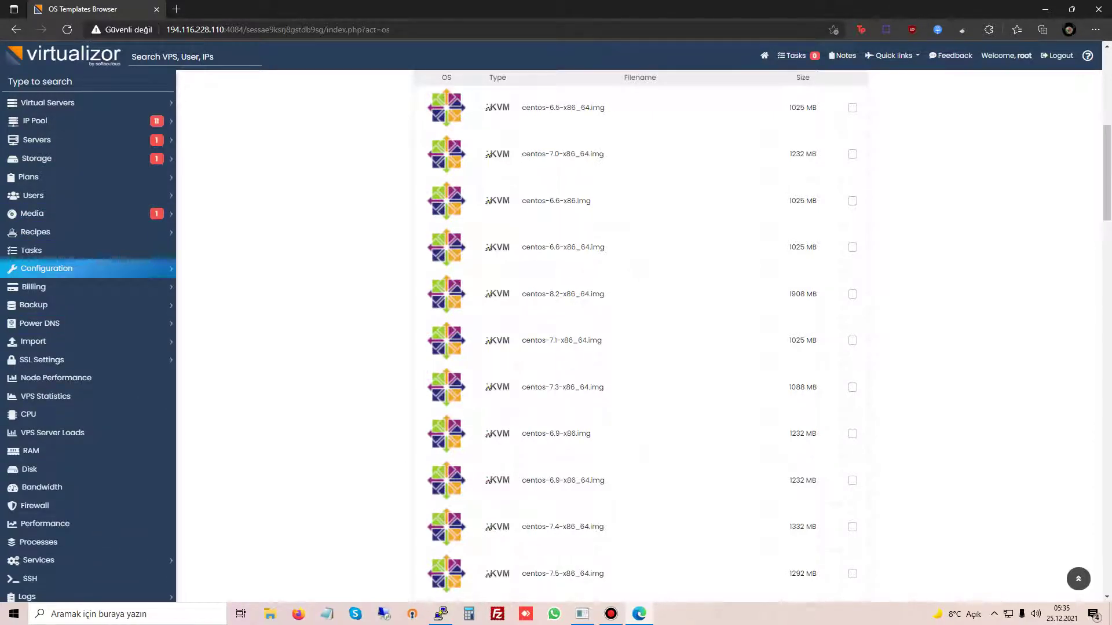
left_click(47, 102)
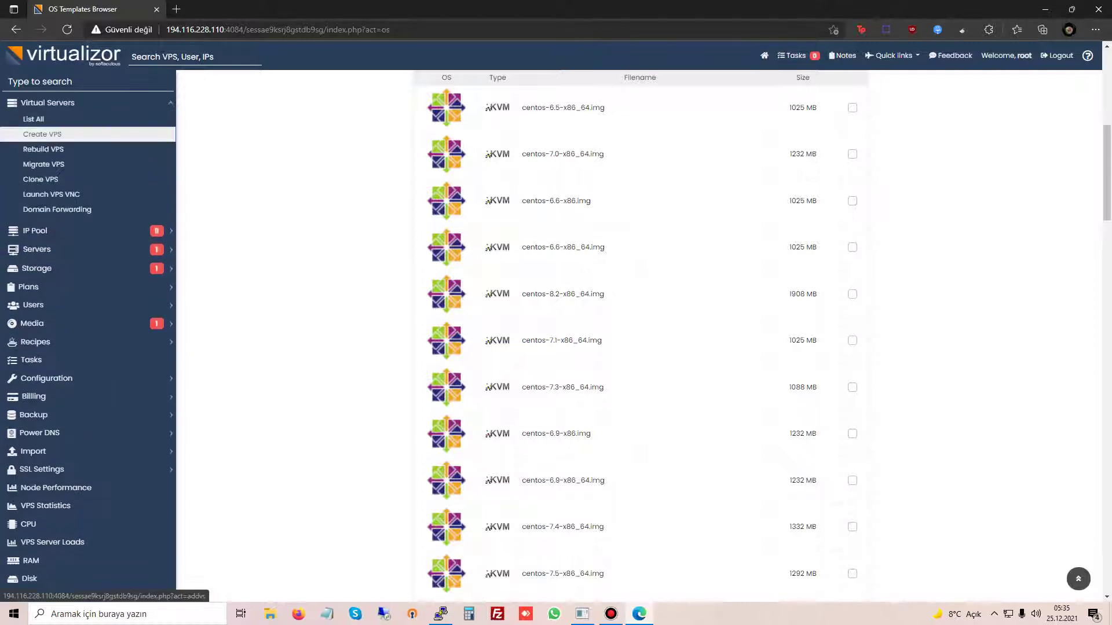
middle_click(43, 134)
key("ctrl+Tab")
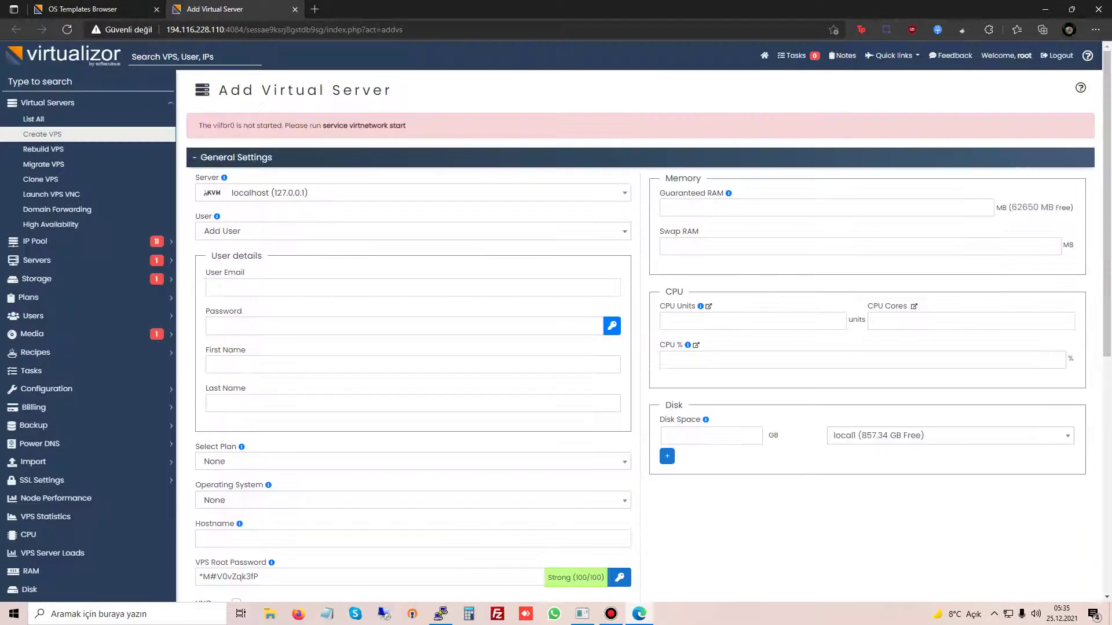
Step: Copy the virtnetwork start command from the virbr0 warning and return to the first tab
left_click_drag(261, 125, 317, 126)
left_click(365, 126)
right_click(319, 126)
left_click(348, 136)
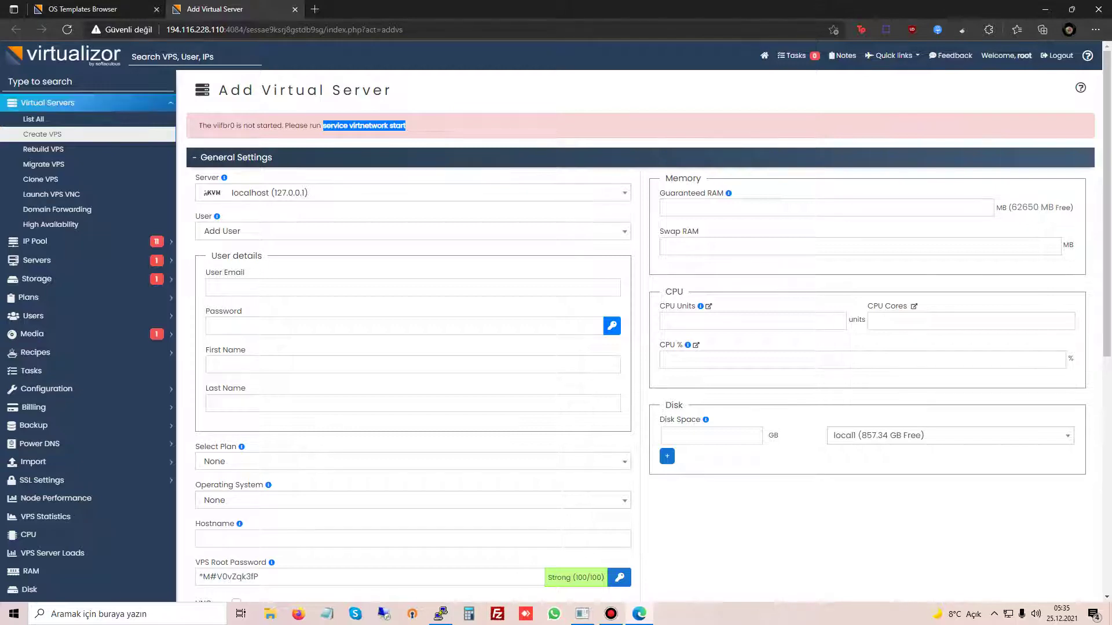
key("ctrl+shift+Tab")
left_click(46, 389)
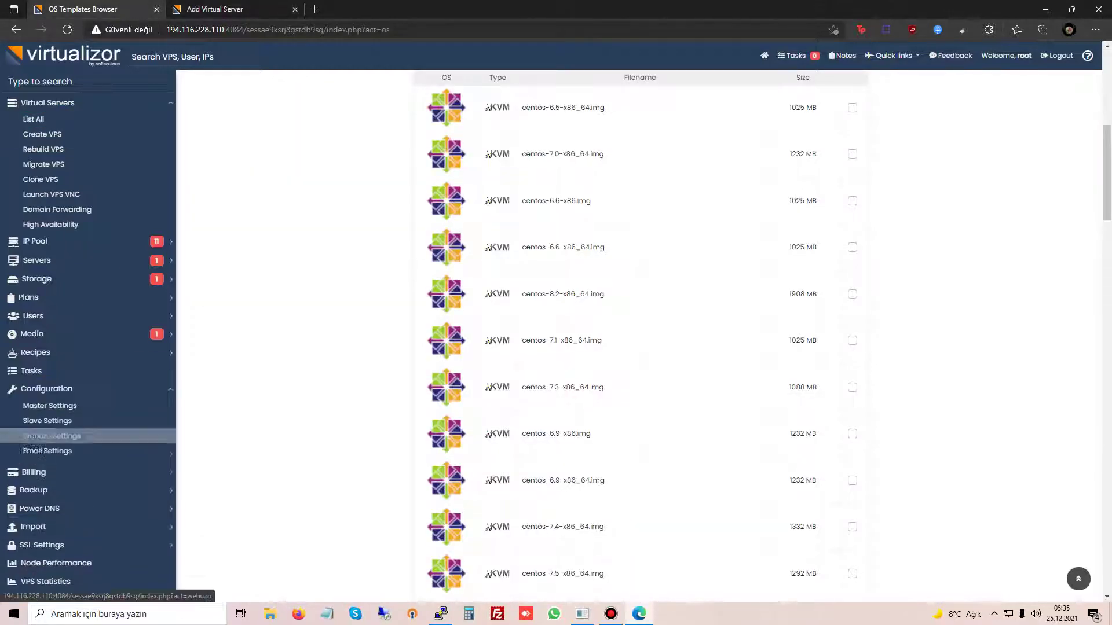
Step: Open Master Settings, view the Network Interface help, and switch to the PuTTY terminal
left_click(50, 405)
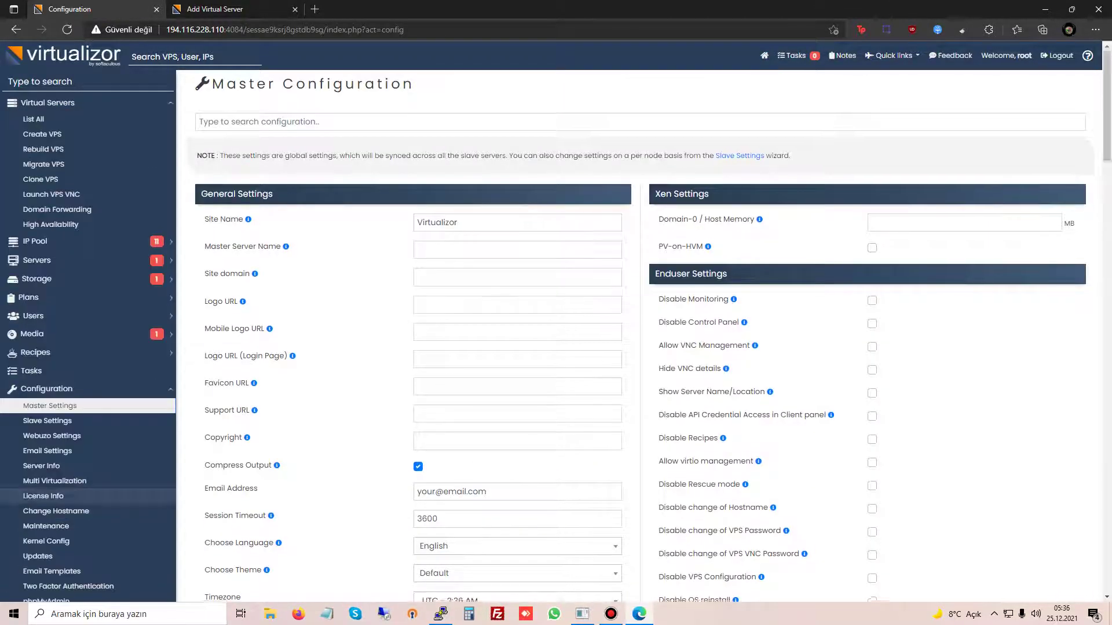
scroll(637, 336, "down", 15)
scroll(231, 406, "down", 2)
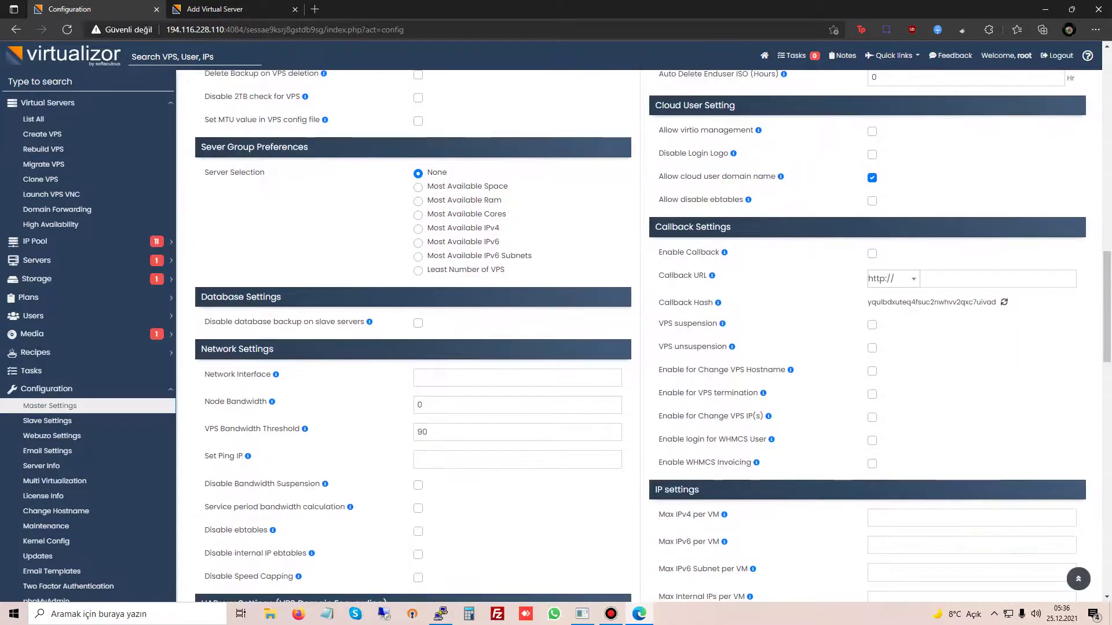
left_click_drag(204, 374, 262, 375)
left_click(276, 375)
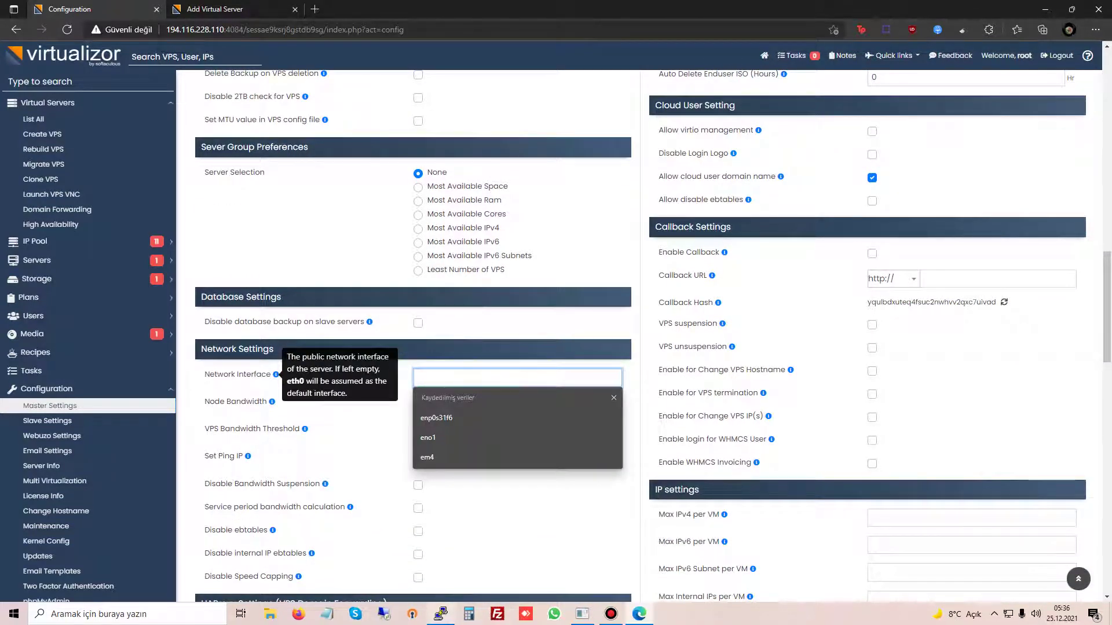
key("alt+Tab")
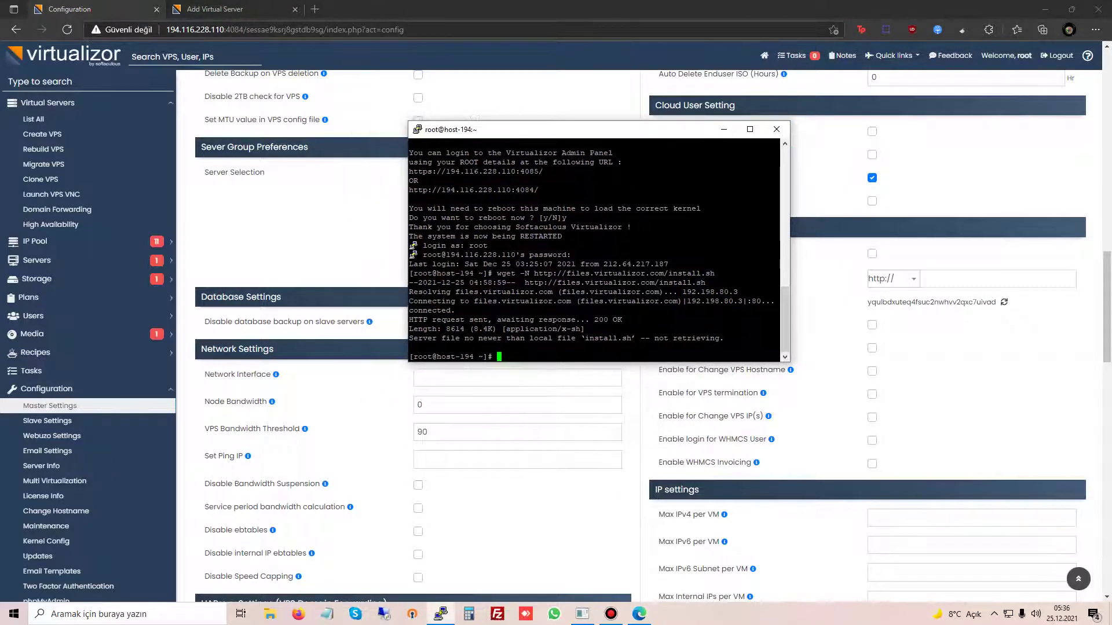
Step: Run 'ip link' in PuTTY, then rerun it in the maximized terminal window
key("alt+Tab")
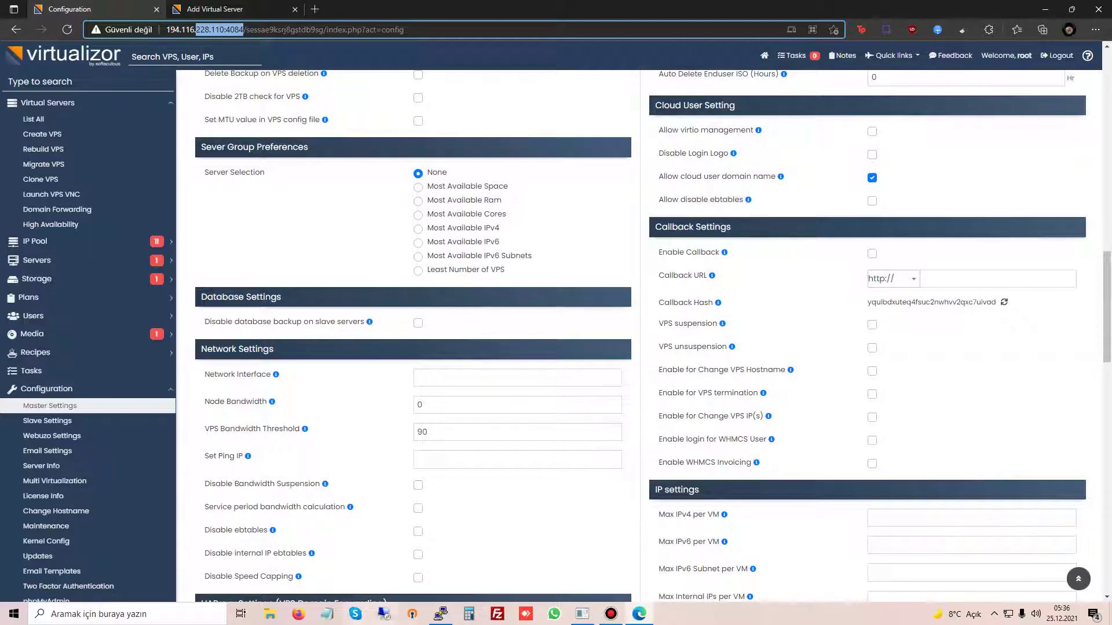
key("alt+Tab")
type("ip link")
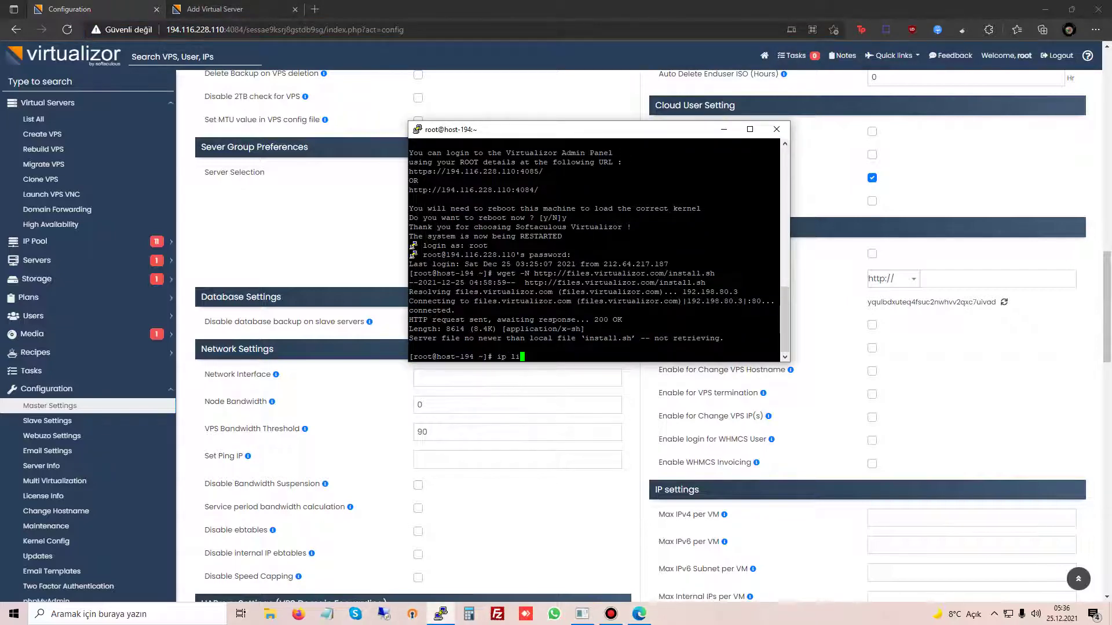
key("Return")
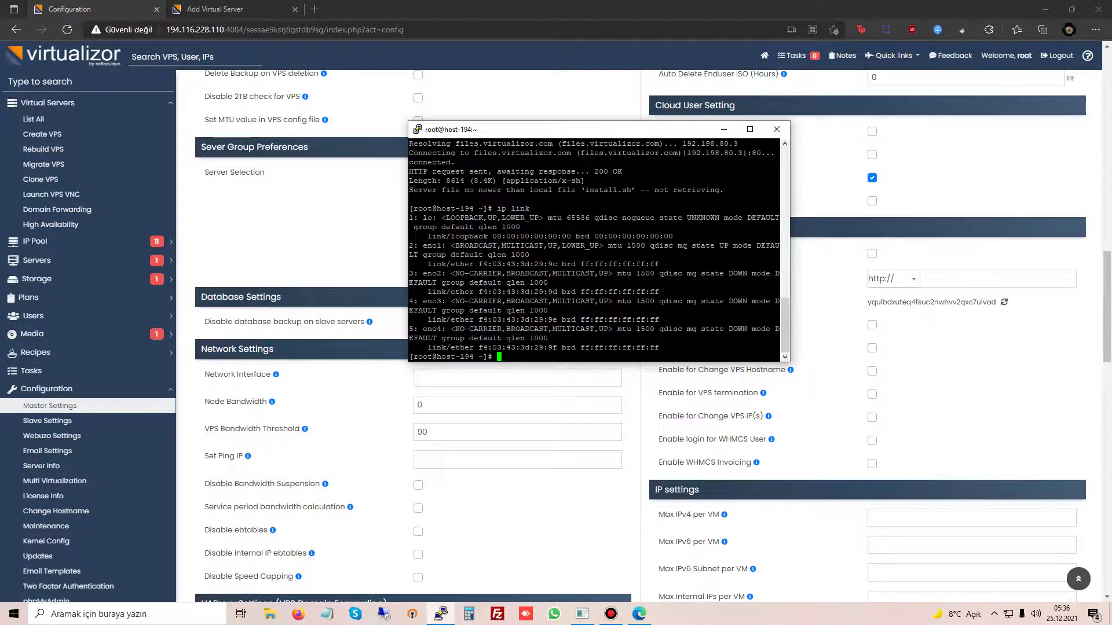
key("super+Up")
key("Up")
key("Return")
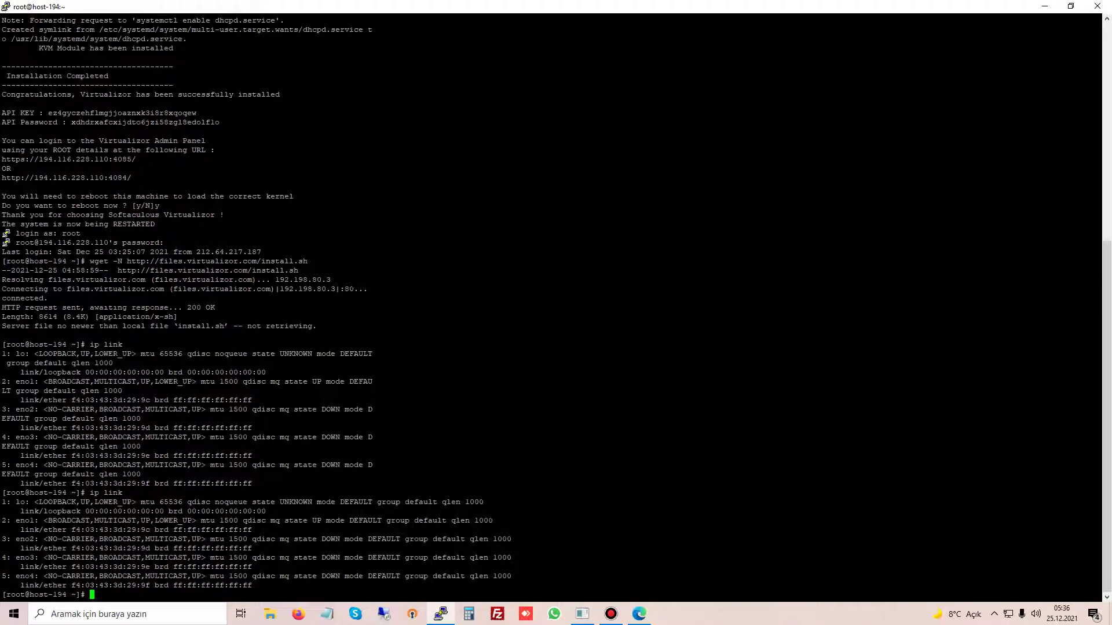
Step: Highlight lines of the ip link output, including the loopback entry
left_click_drag(3, 493, 92, 595)
left_click(92, 595)
left_click_drag(2, 502, 438, 502)
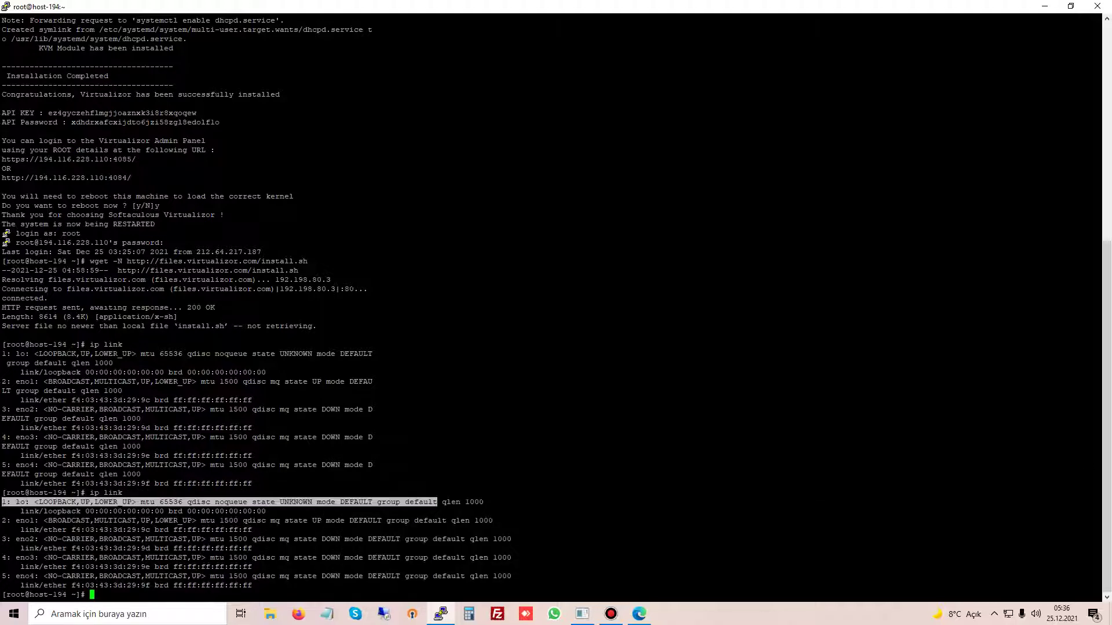
left_click(438, 502)
mouse_move(90, 511)
left_mouse_down()
mouse_move(4, 520)
mouse_move(98, 511)
left_mouse_up()
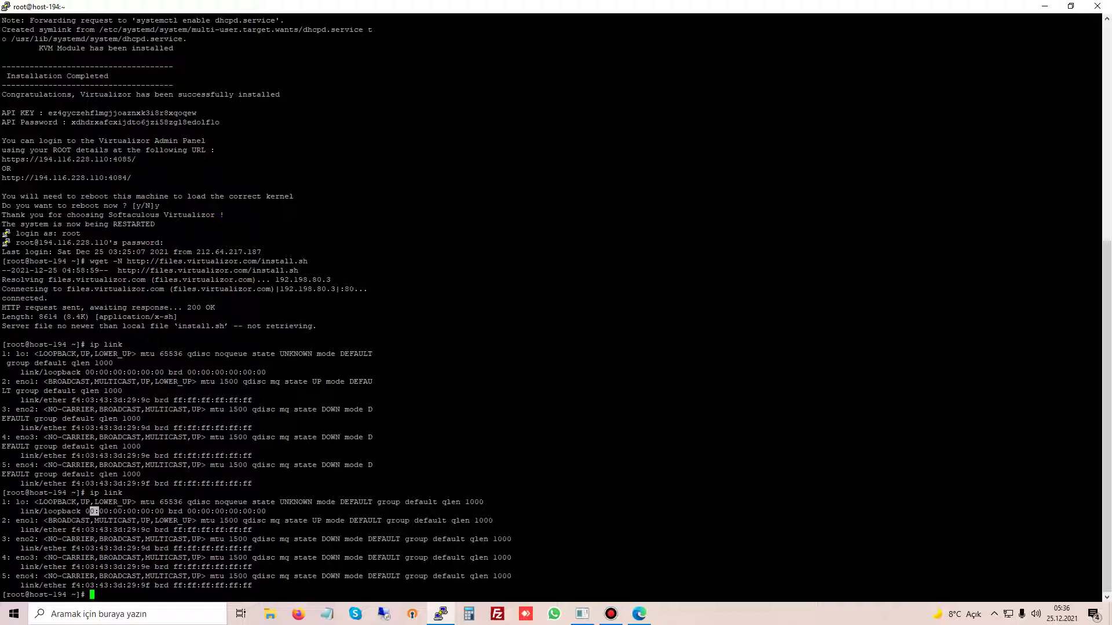
left_click_drag(99, 512, 6, 588)
left_click(6, 588)
Step: Point out eno1's UP state versus eno2's DOWN state and copy the name eno1
left_click_drag(307, 521, 340, 521)
left_click_drag(321, 539, 360, 539)
left_click(359, 539)
double_click(354, 539)
left_click_drag(312, 520, 335, 520)
left_click_drag(16, 520, 34, 521)
key("ctrl+c")
key("alt+Tab")
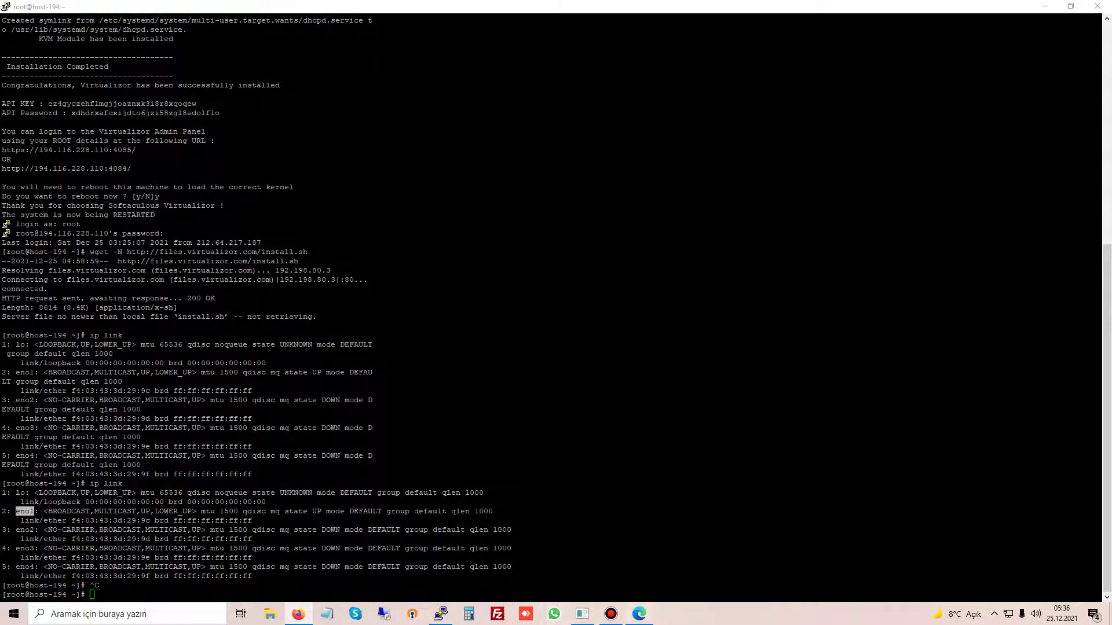
key("alt+Tab")
Step: Set the Network Interface to eno1 in the master settings and save
left_click(517, 378)
type("eth0")
key("Return")
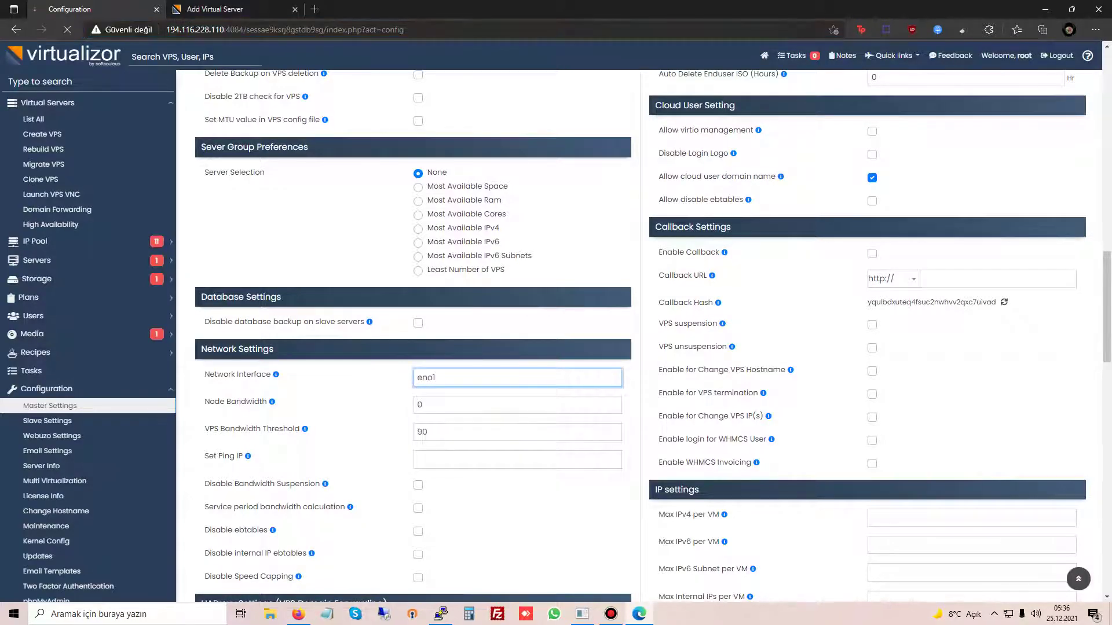
left_click(671, 348)
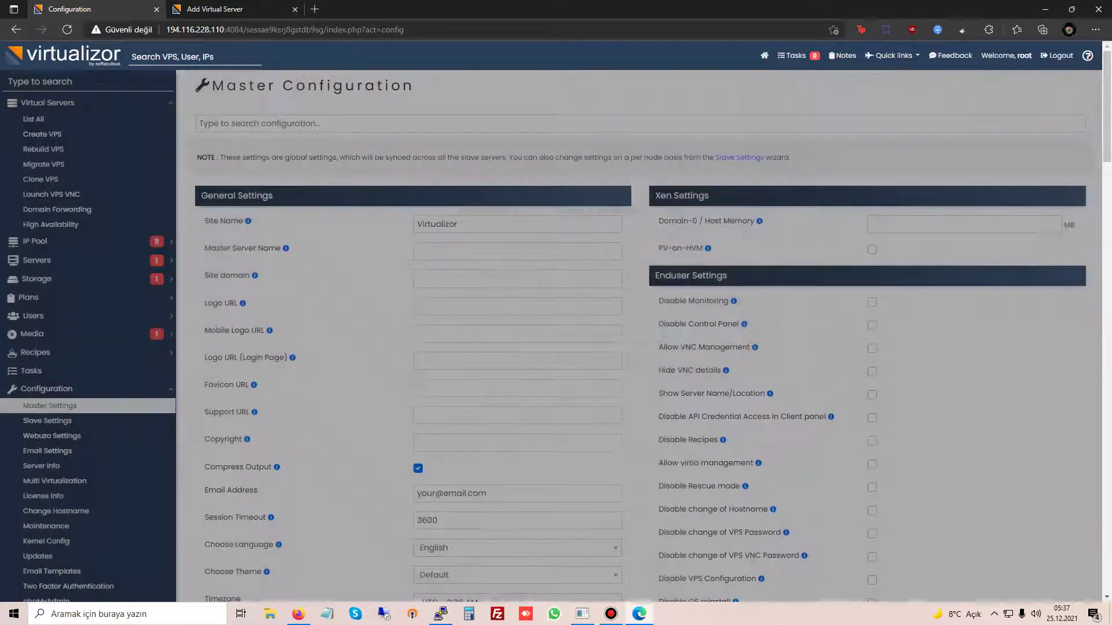
Step: Copy 'service virtnetwork start' from the Create VPS warning and run it in PuTTY
left_click(42, 133)
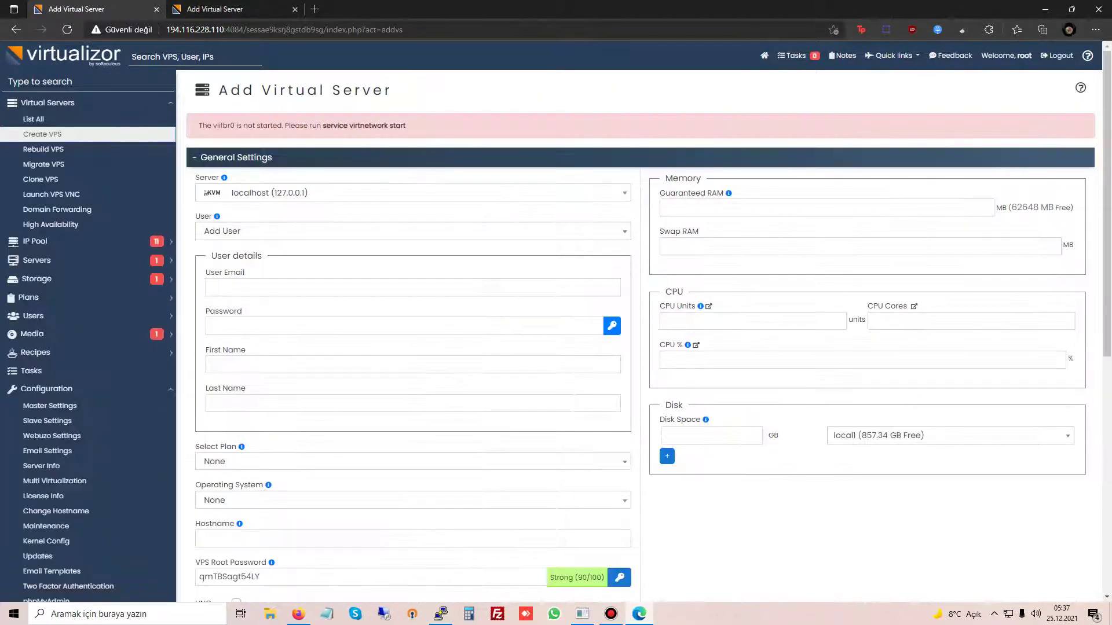
left_click_drag(324, 126, 405, 125)
key("ctrl+c")
left_click(441, 614)
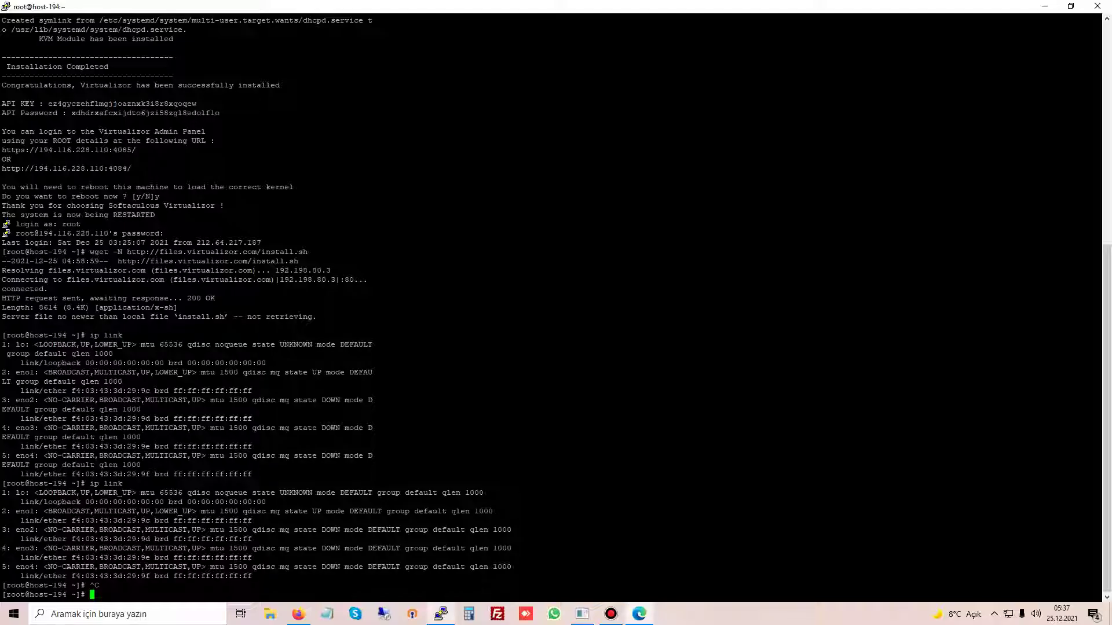
key("shift+Insert")
key("Return")
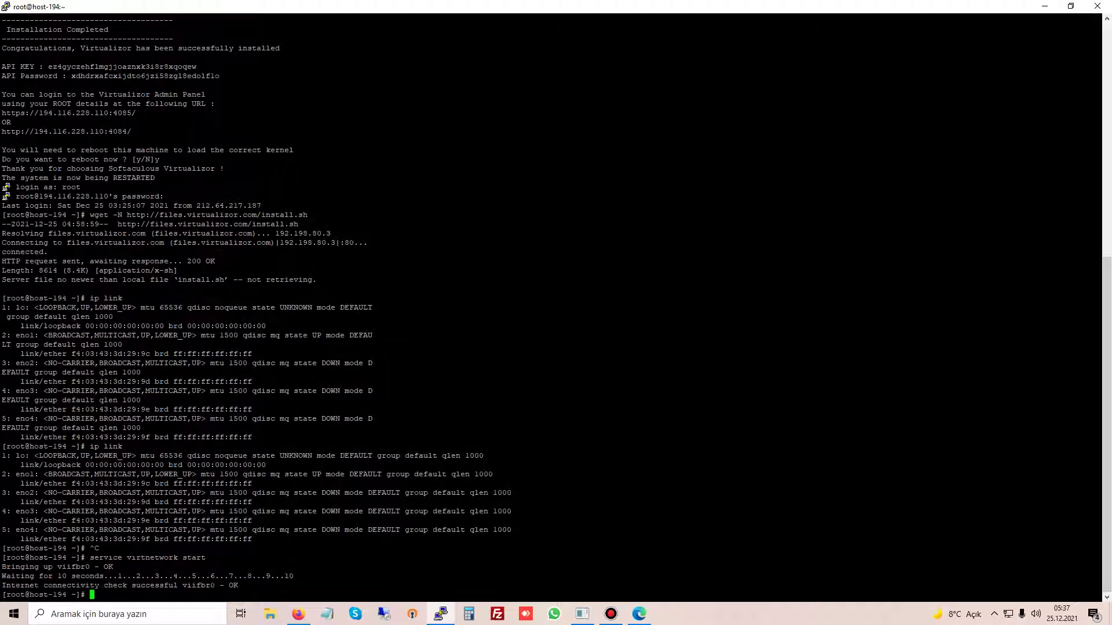
Step: Collapse the Configuration and Virtual Servers sections in the browser, then return to PuTTY
left_click(298, 614)
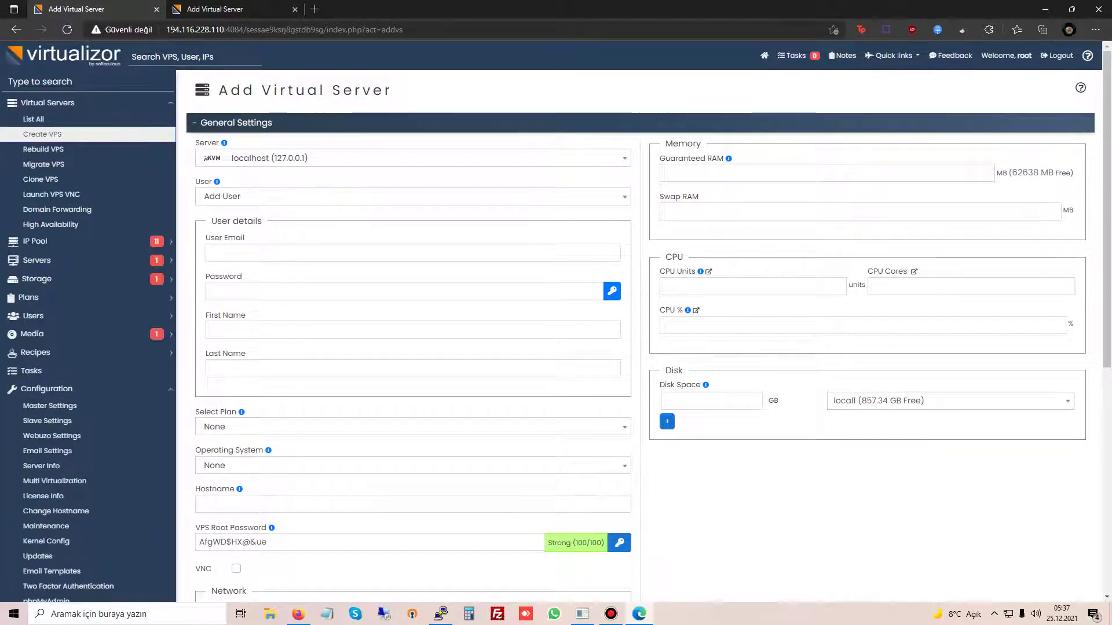
left_click(46, 389)
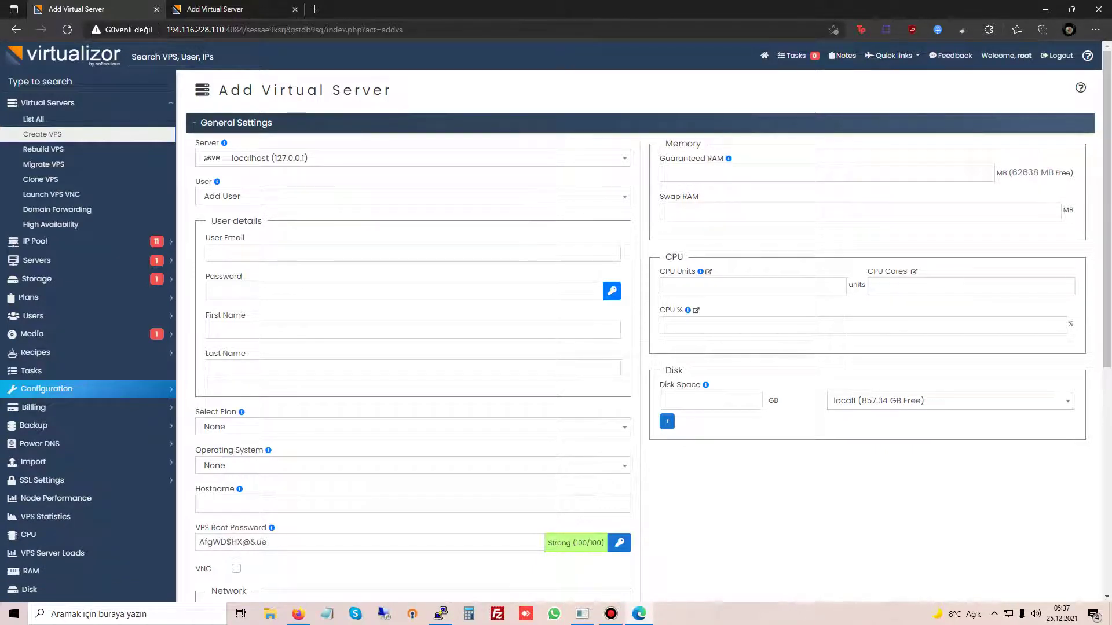
left_click(47, 102)
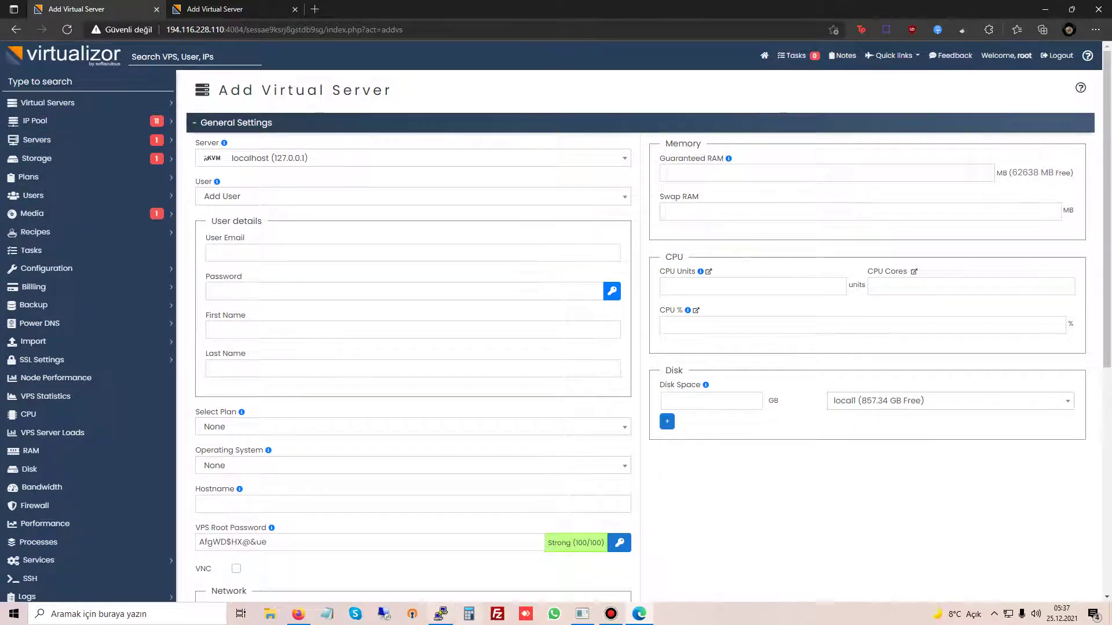
left_click(441, 614)
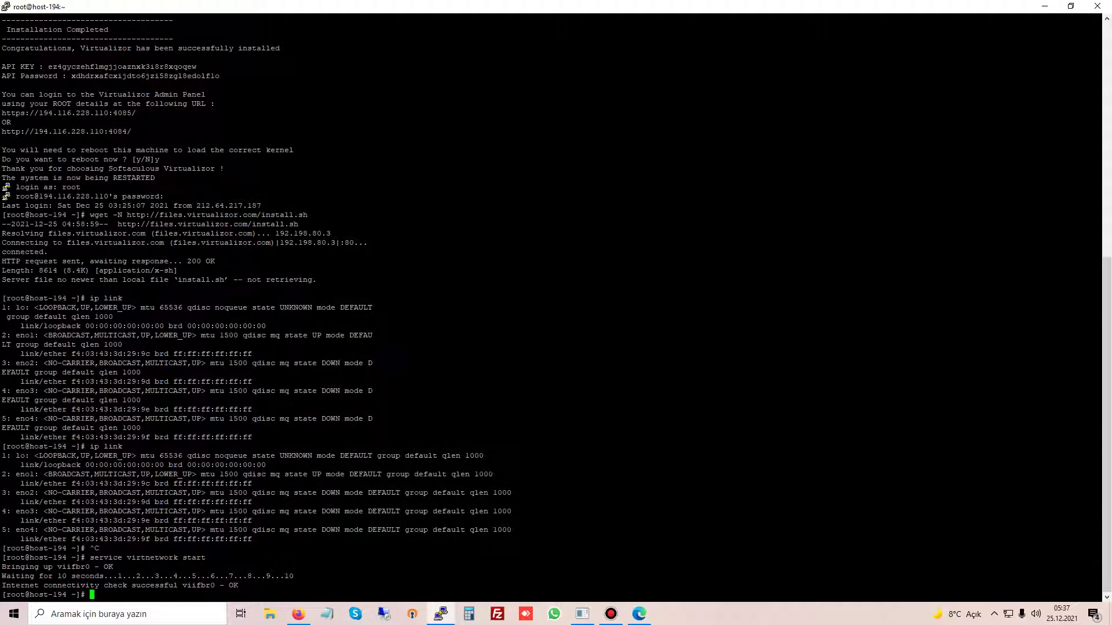
Step: Change into /etc/sysconfig/network-scripts and list its files
type("cd /etc/sysconfig/network-scripts")
key("Return")
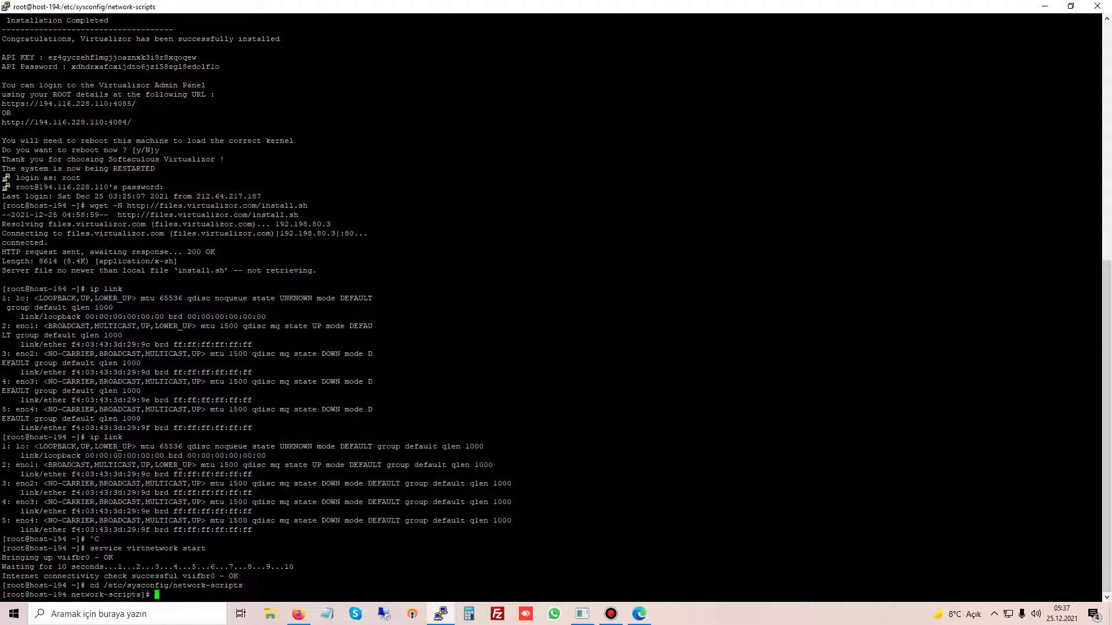
type("ls")
key("Return")
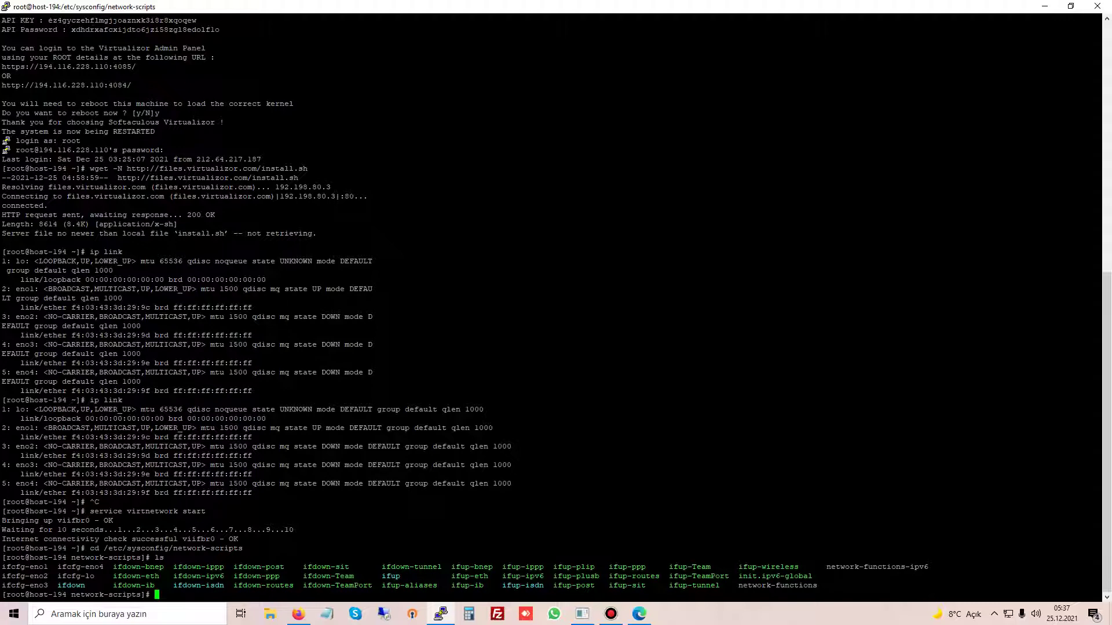
Step: Copy the ifcfg-eno1 file name and try opening it with nano
left_click_drag(49, 567, 7, 567)
key("ctrl+c")
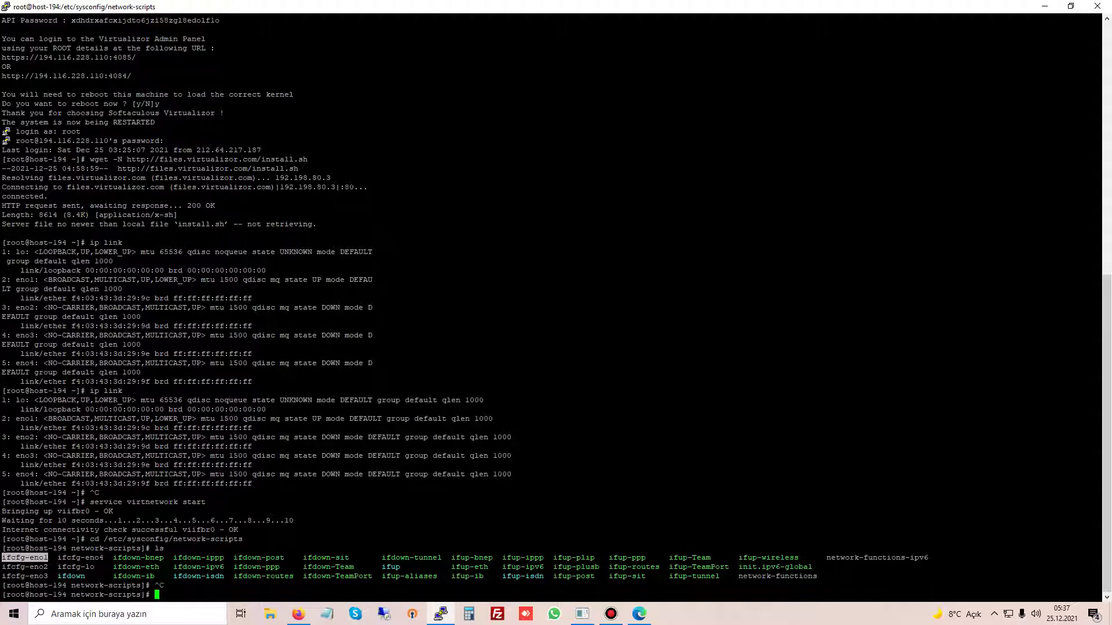
type("nanao")
key("BackSpace")
key("shift+Insert")
key("Return")
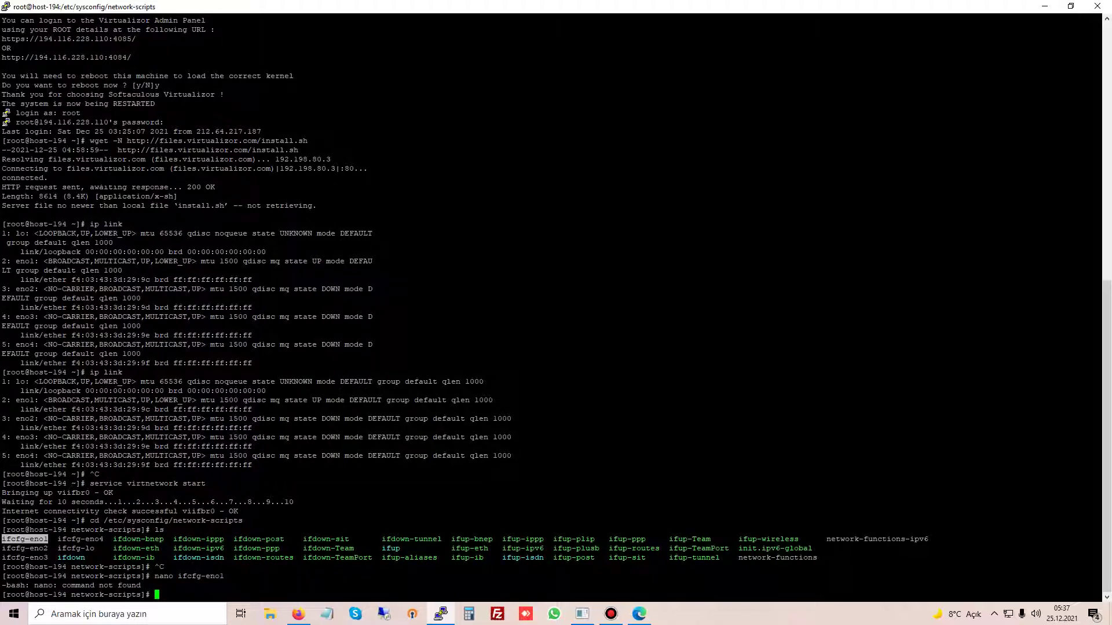
Step: Install nano with 'yum install nano -y', review ifcfg-eno1, and exit without saving
type("yum install nano -y")
key("Return")
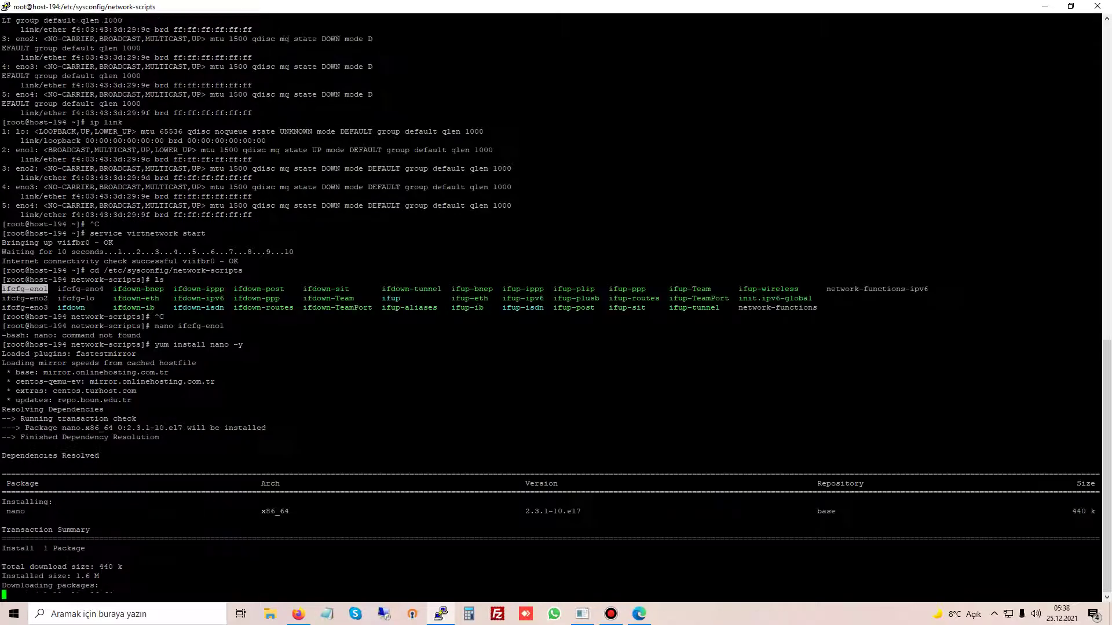
key("Up")
key("Up")
key("Return")
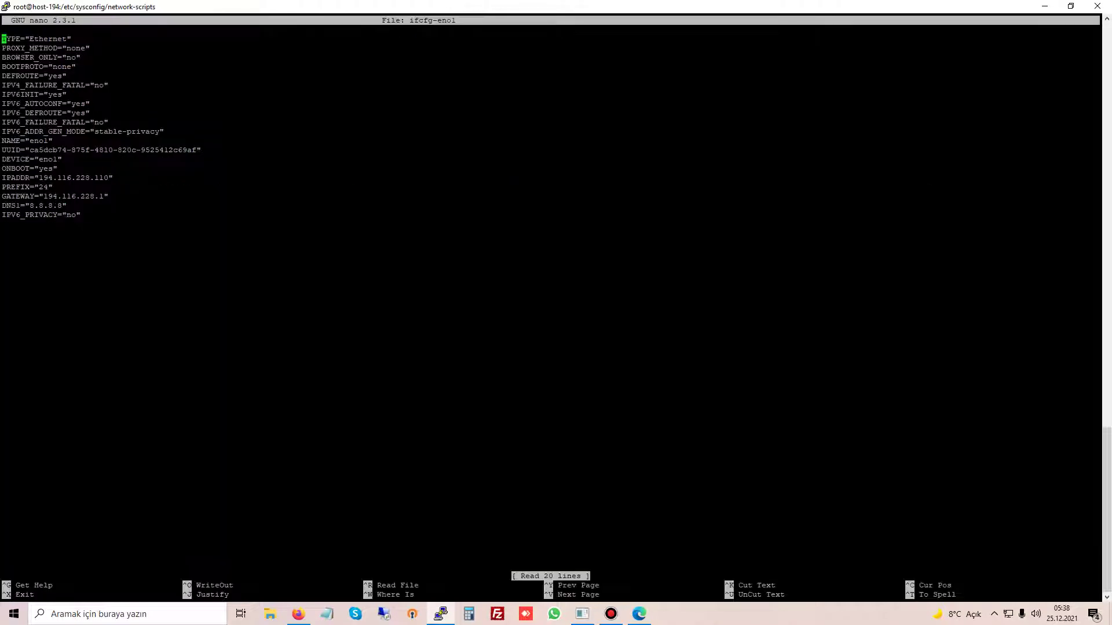
key("Down")
key("Down")
key("Down")
key("Down")
key("Down")
key("Down")
key("Down")
key("Down")
key("Down")
key("Down")
key("Down")
key("Down")
key("Down")
key("Down")
key("Down")
key("ctrl+x")
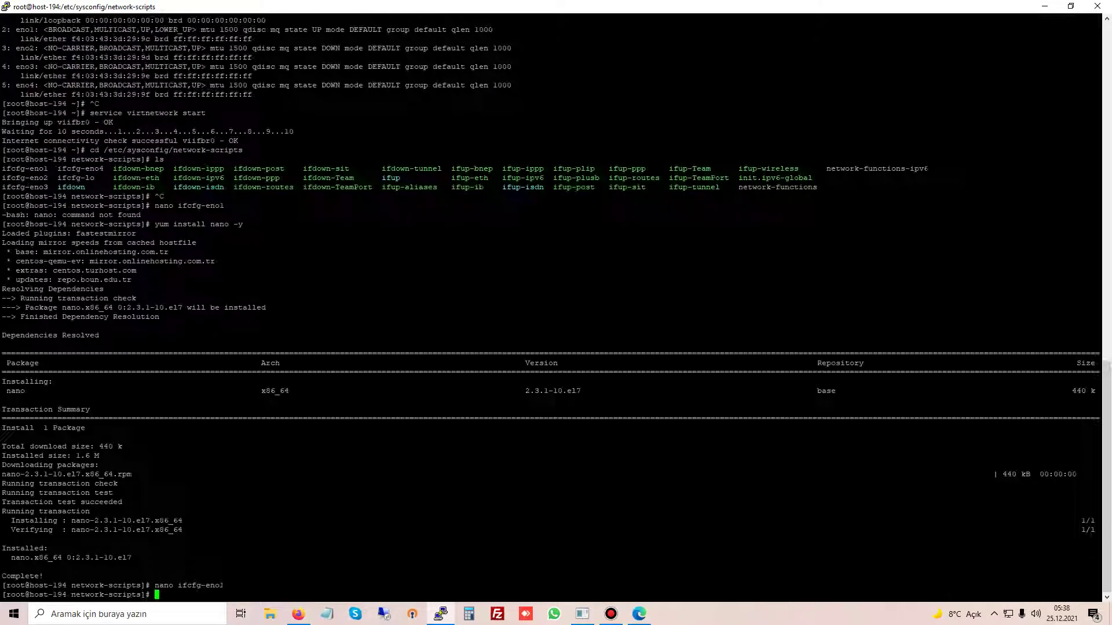
left_click(298, 614)
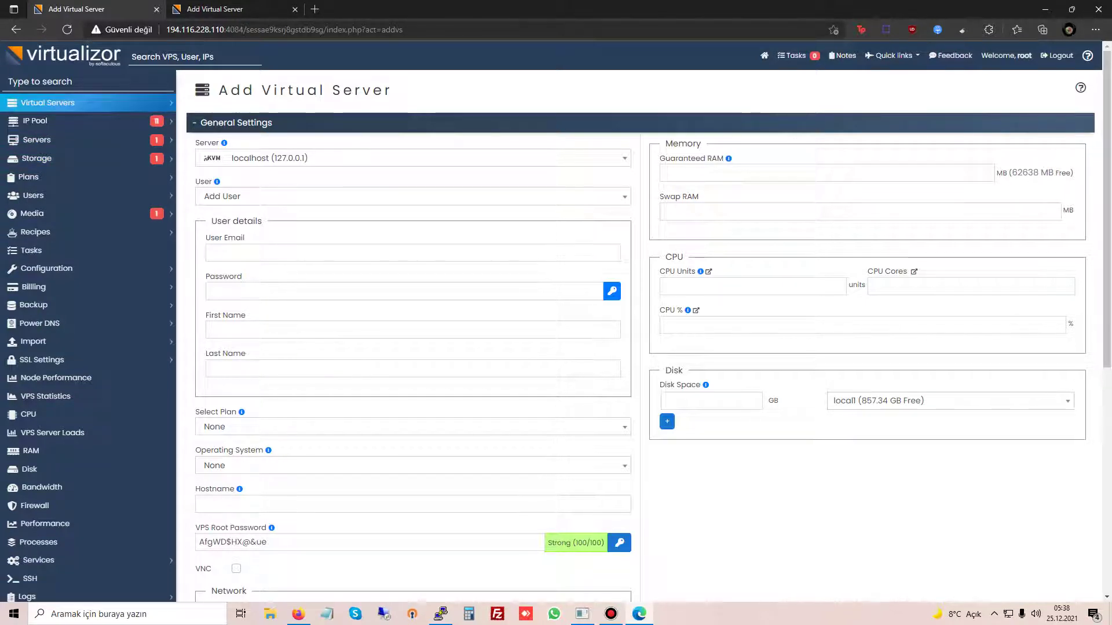
Step: Enter the new user's e-mail, password, first name and last name
left_click(413, 252)
type("demo@demo.com")
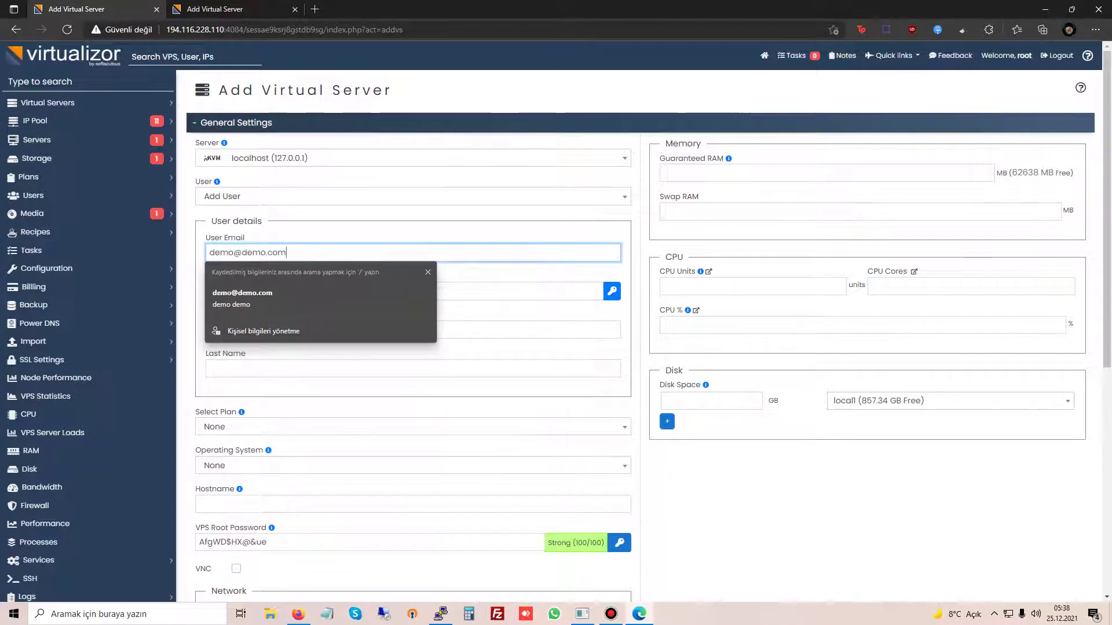
key("Tab")
type("demo")
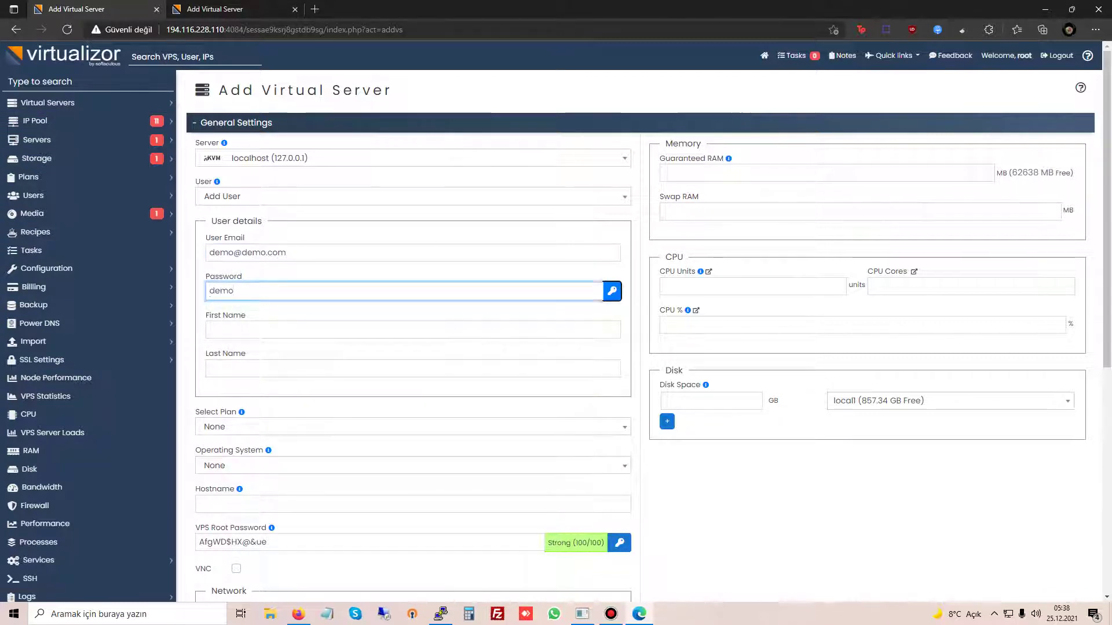
key("Tab")
type("demo")
key("Tab")
type("demo")
key("Tab")
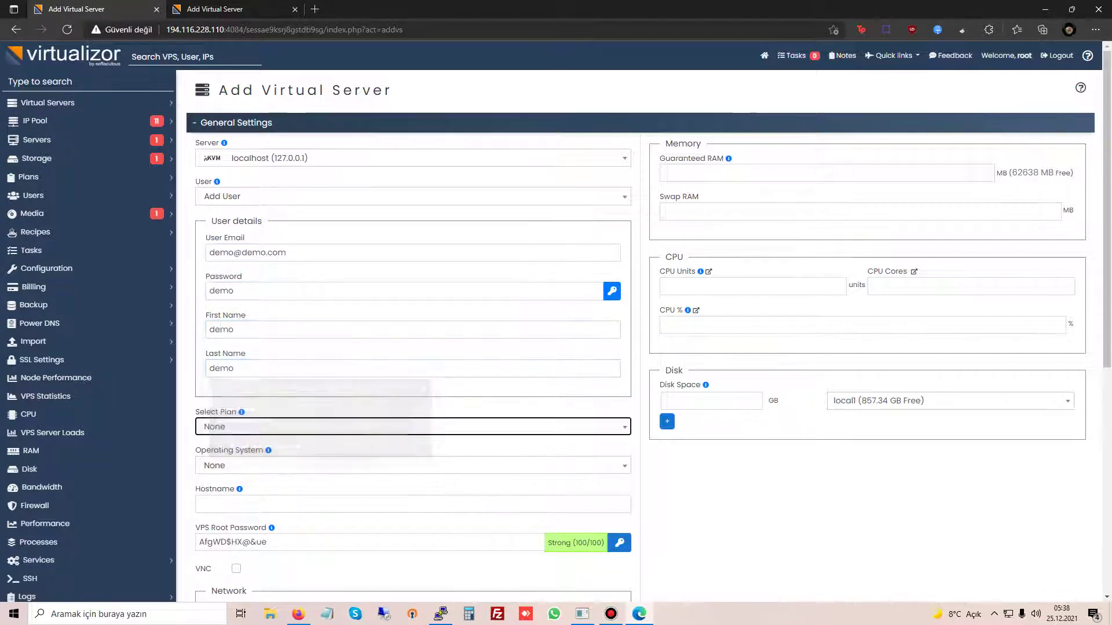
Step: Choose centos-7.6-x86_64 as the OS, set hostname demo, and enable VNC
key("Tab")
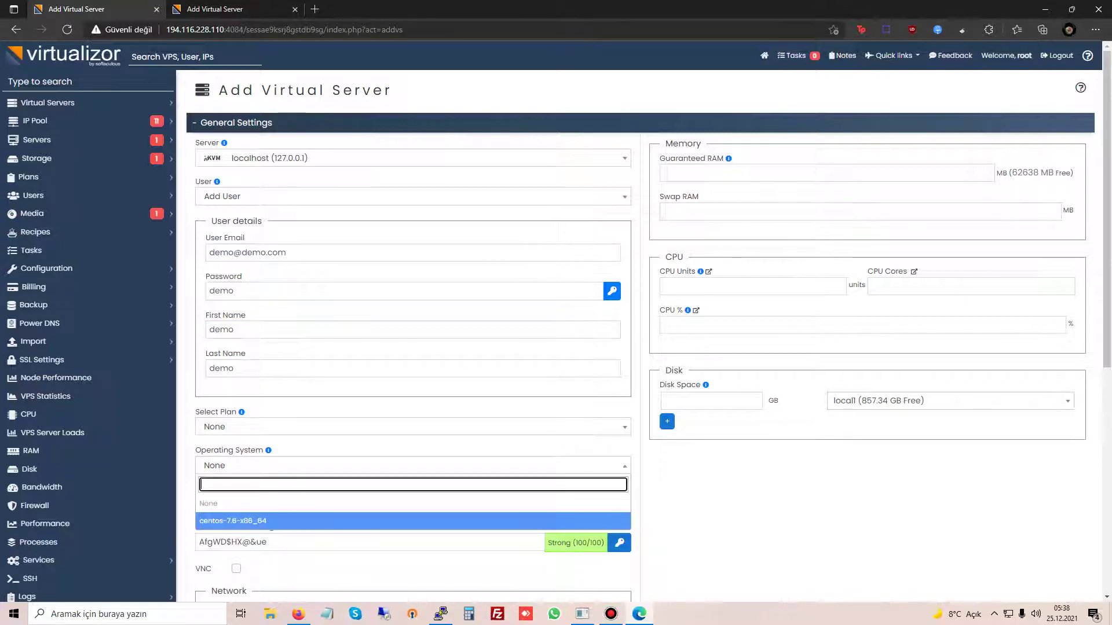
key("Return")
key("Tab")
type("de")
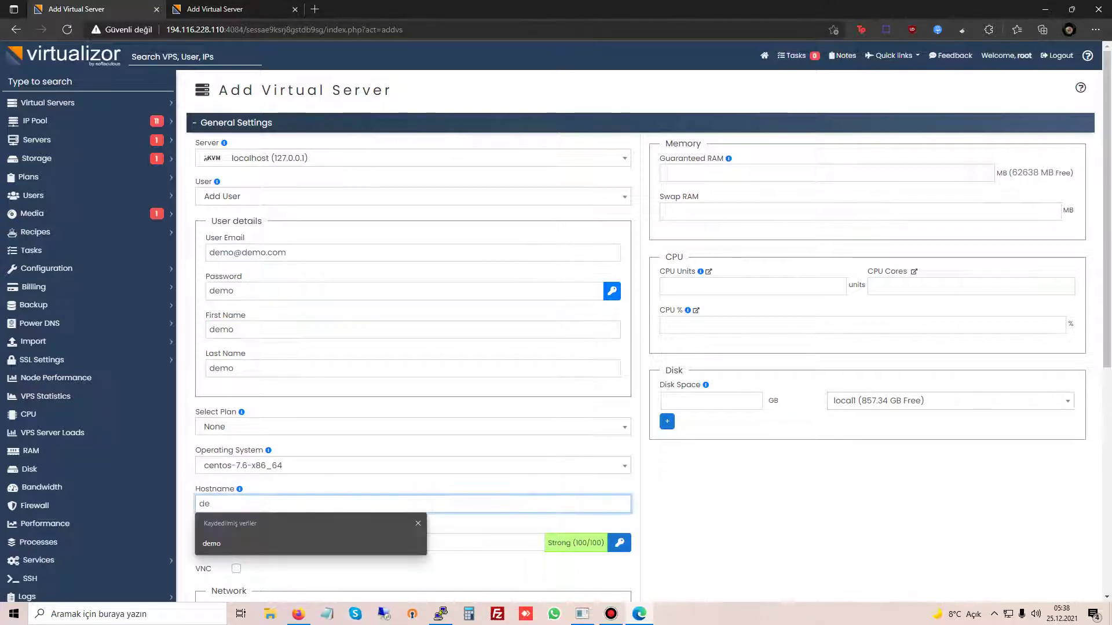
type("mo")
key("Tab")
scroll(652, 336, "down", 4)
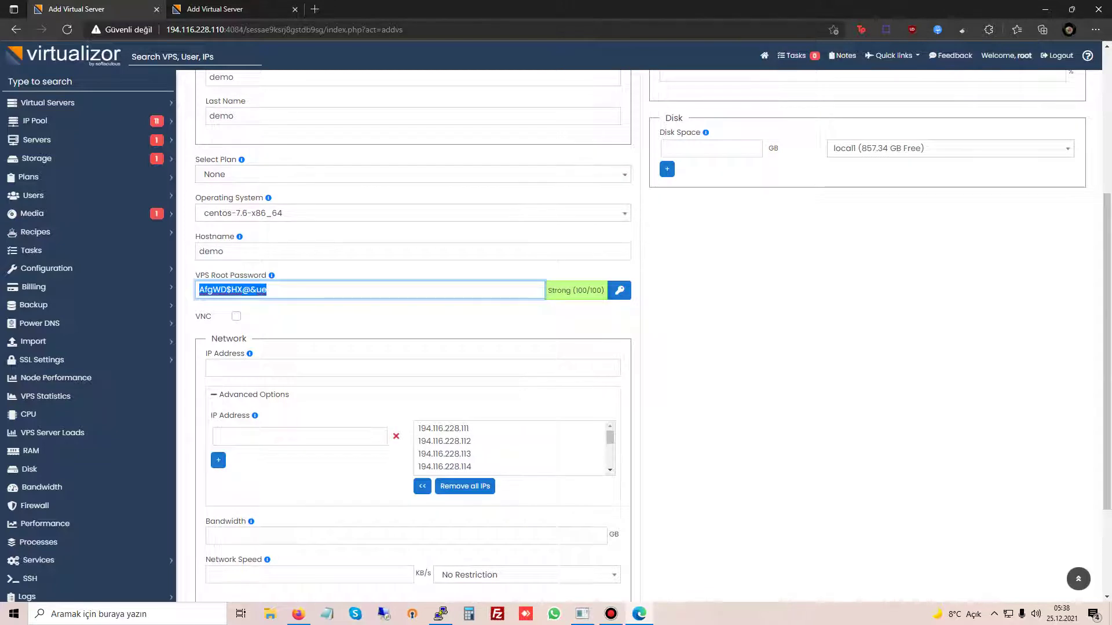
key("Tab")
key("space")
Step: Assign the free IP 194.116.228.111 to the VPS
left_click(444, 443)
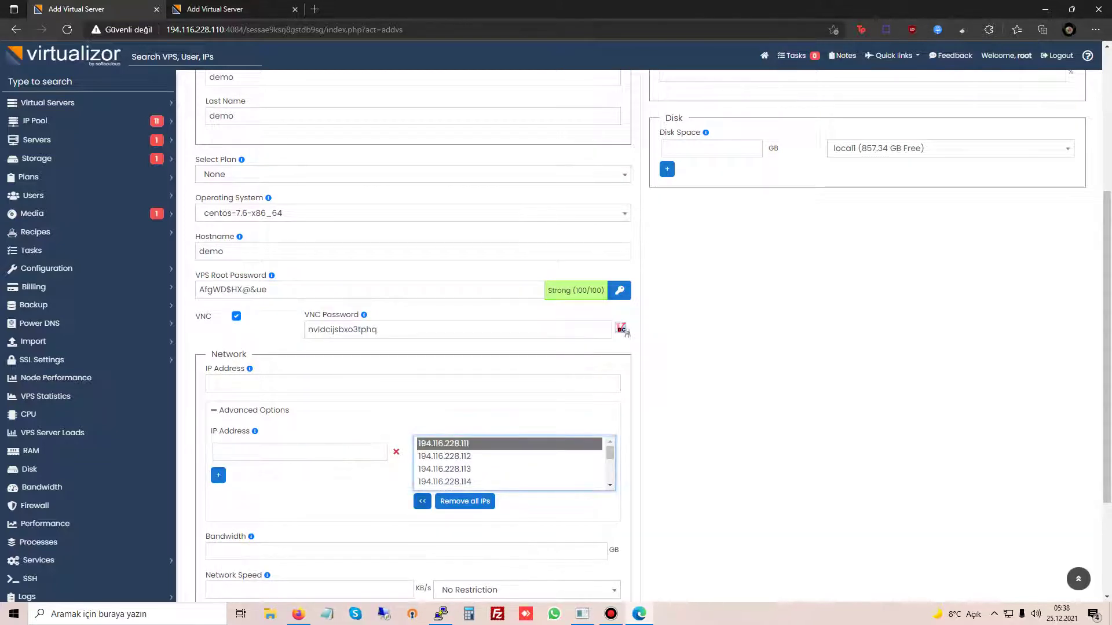
left_click(422, 501)
scroll(652, 335, "down", 3)
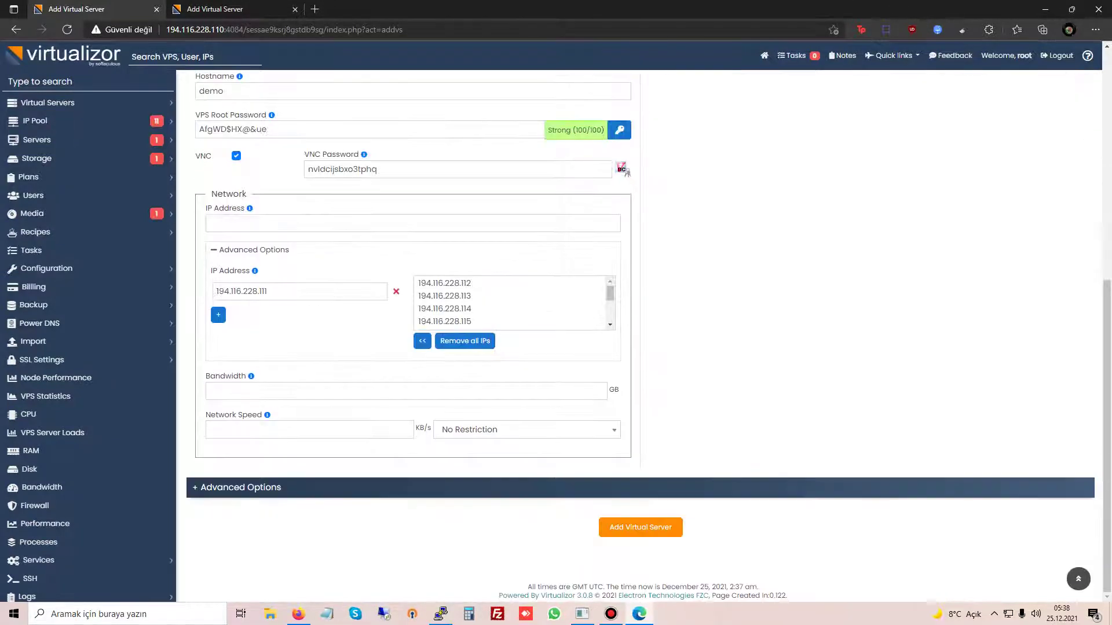
scroll(643, 336, "up", 5)
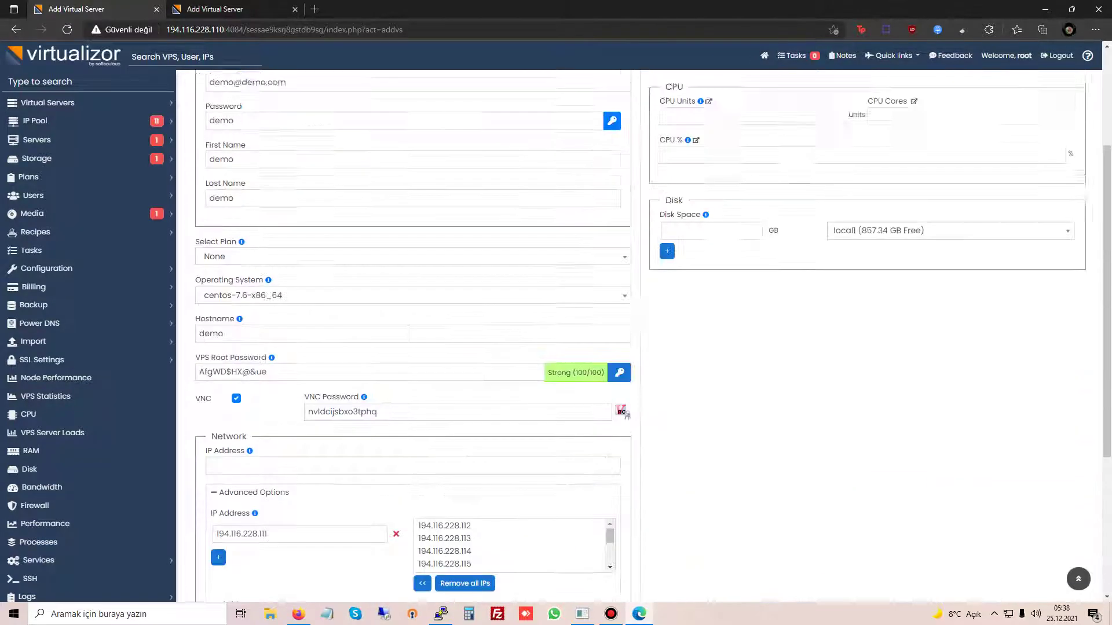
scroll(643, 336, "down", 5)
left_click(405, 390)
scroll(643, 327, "up", 5)
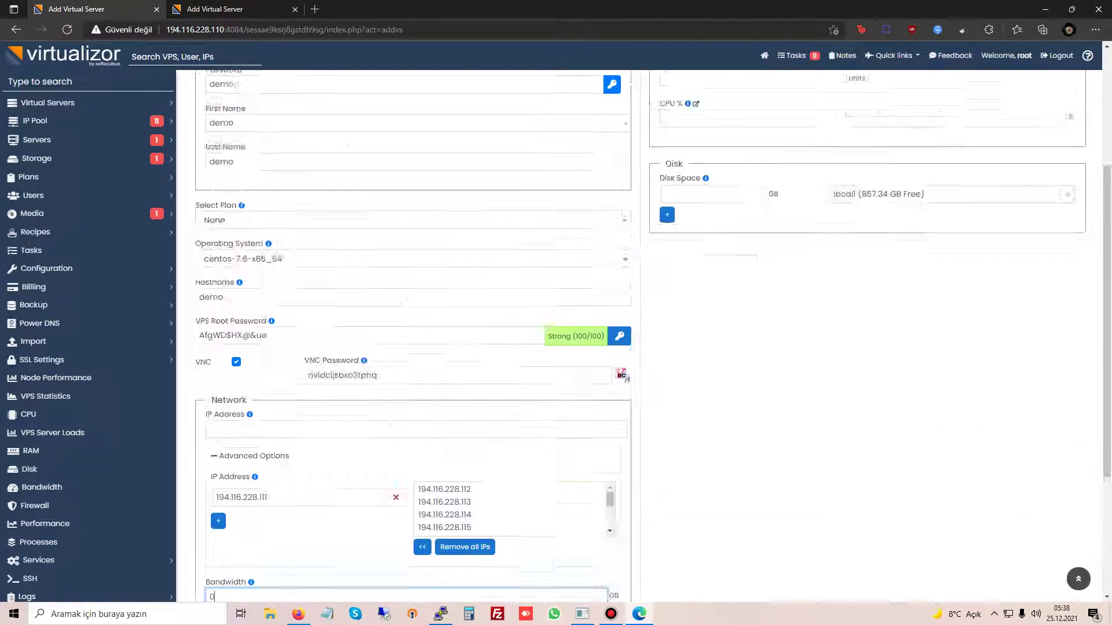
Step: Set guaranteed RAM to 4096 MB and swap to 2048 MB
left_click(665, 173)
type("4096")
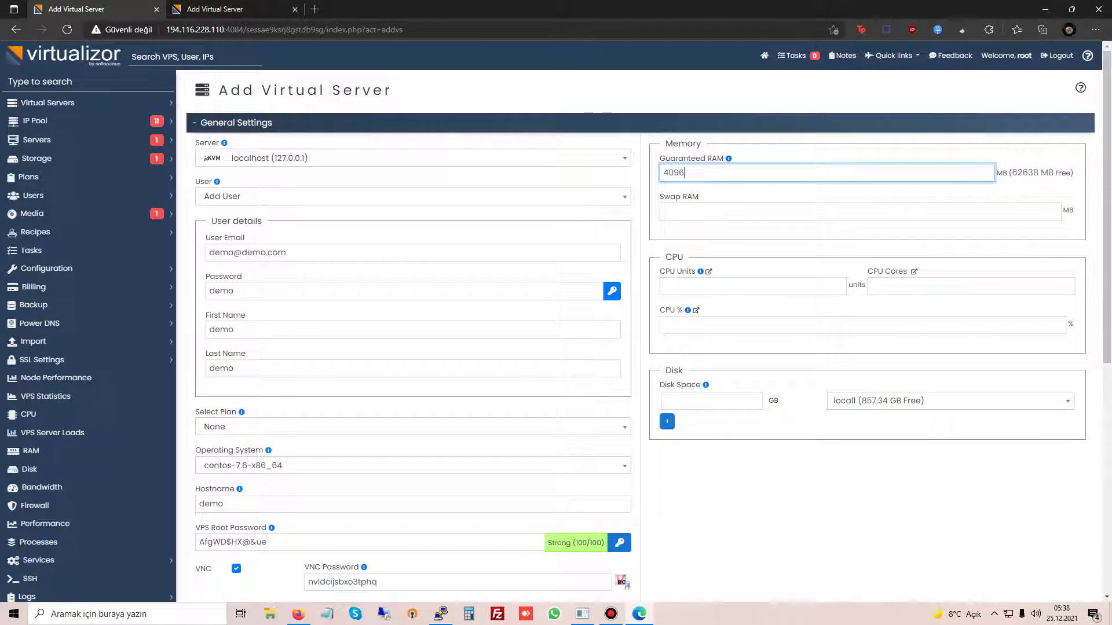
key("Tab")
type("2048")
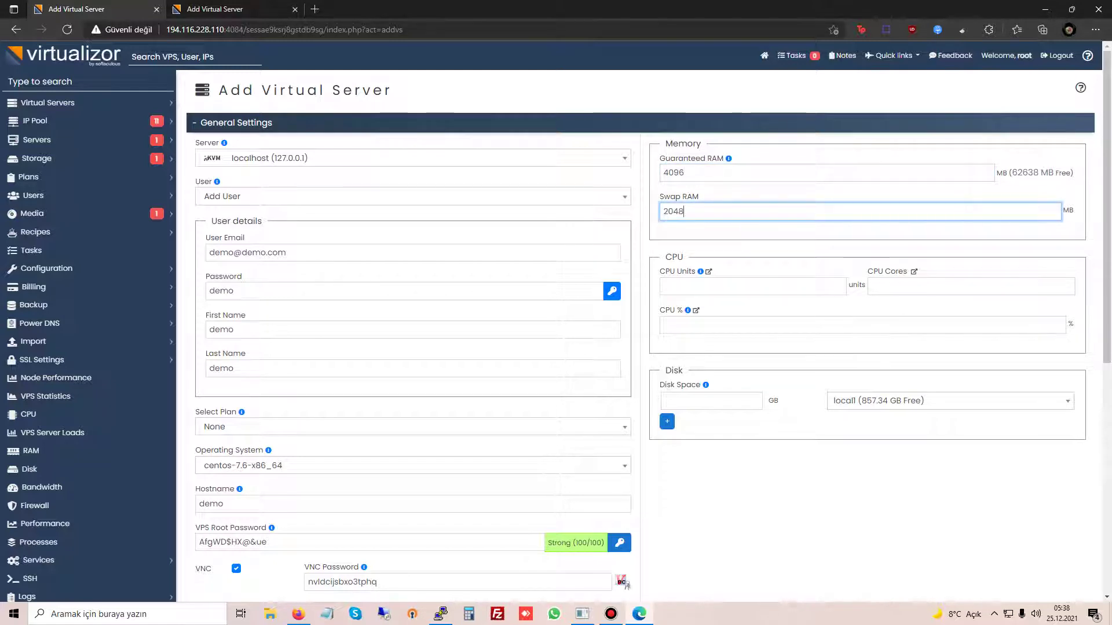
key("Tab")
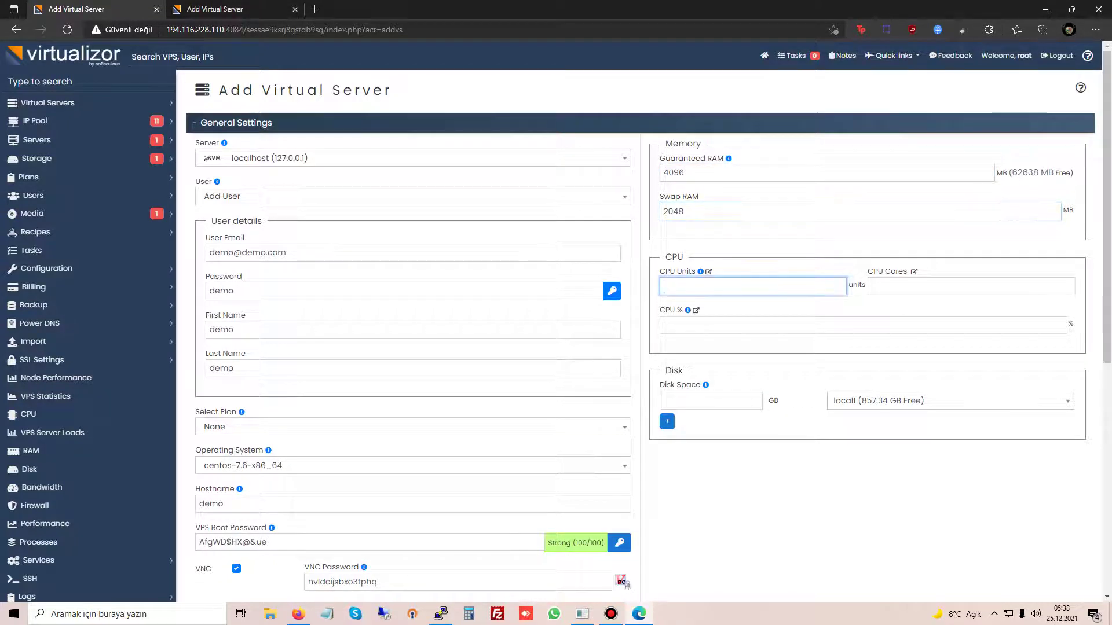
mouse_move(700, 271)
left_click(863, 325)
Step: Set CPU cores to 4, CPU units to 12000 and CPU % to 1200
left_click(971, 286)
type("4")
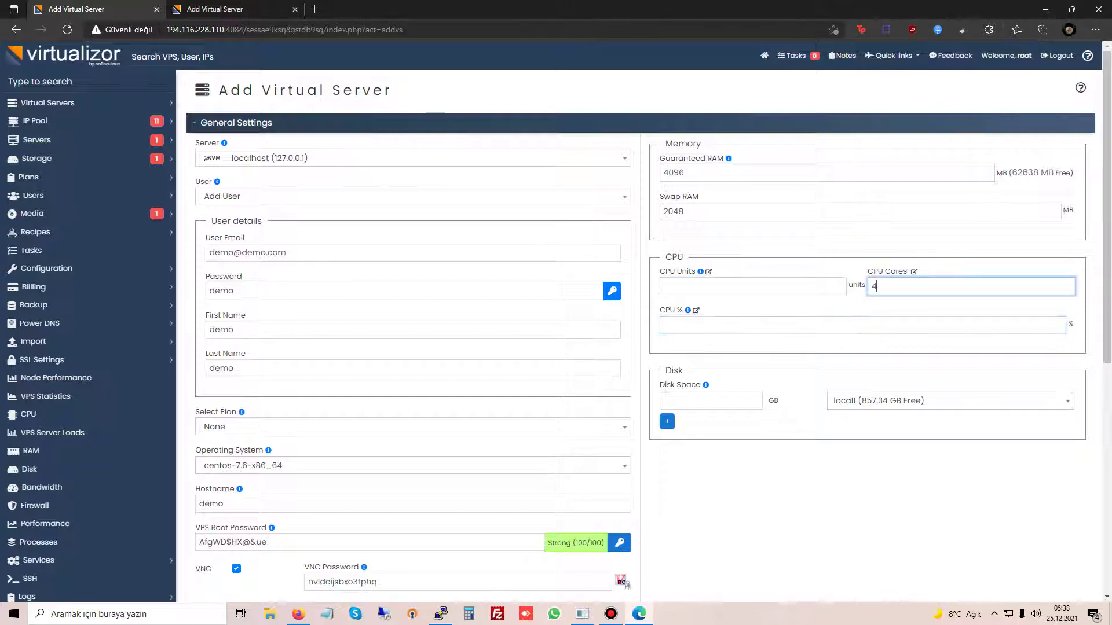
left_click(753, 286)
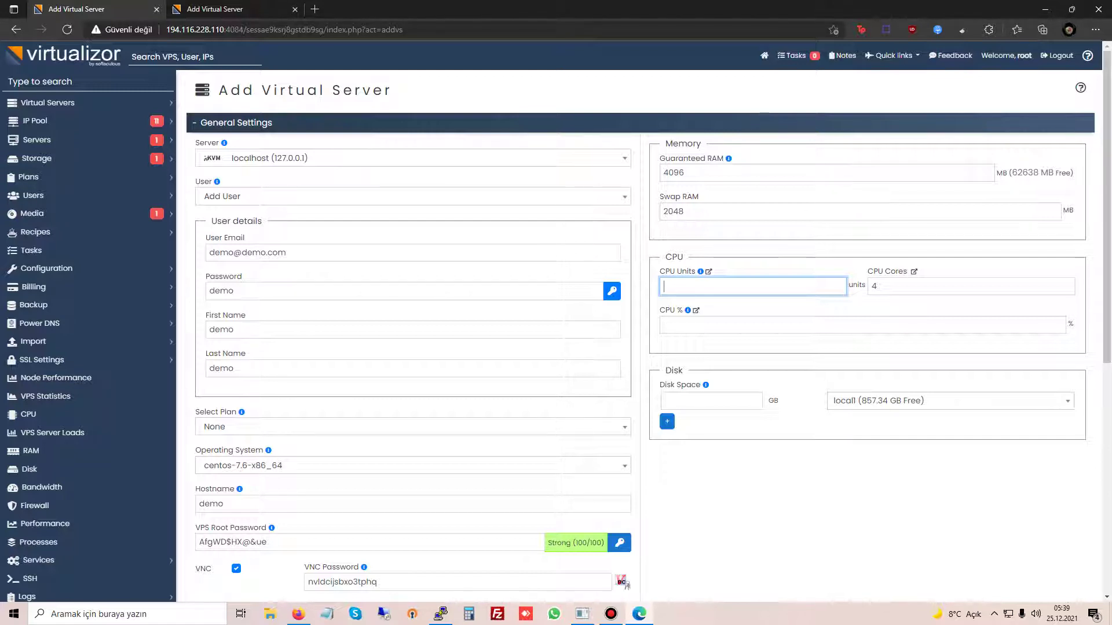
type("12000")
left_click(672, 325)
type("1200")
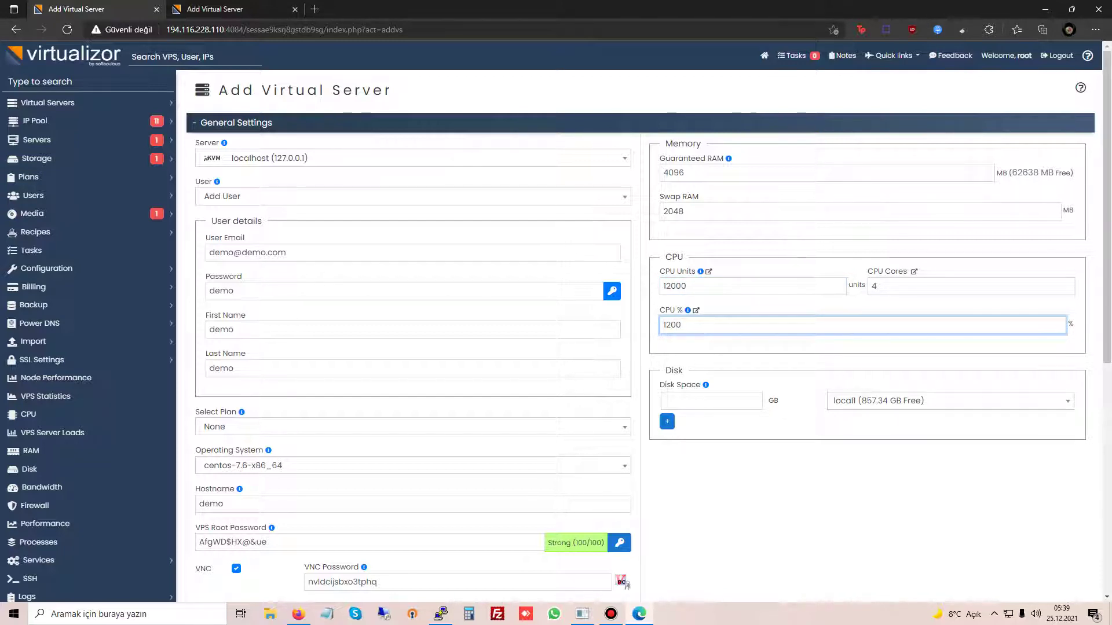
Step: Submit the form with Add Virtual Server to start building the VPS
left_click(711, 400)
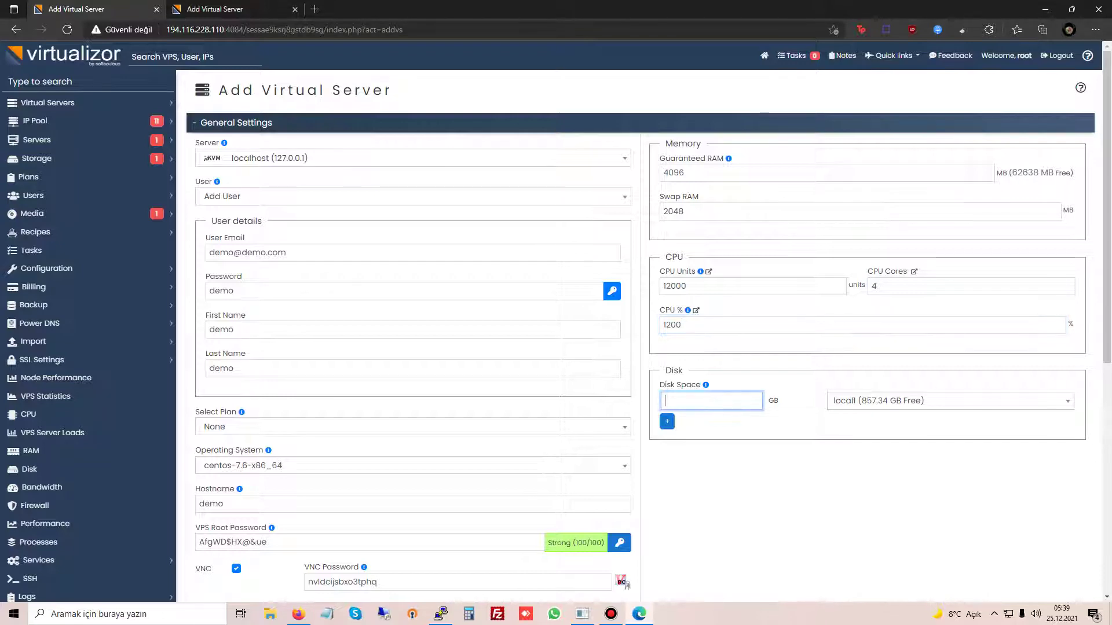
scroll(628, 586, "down", 10)
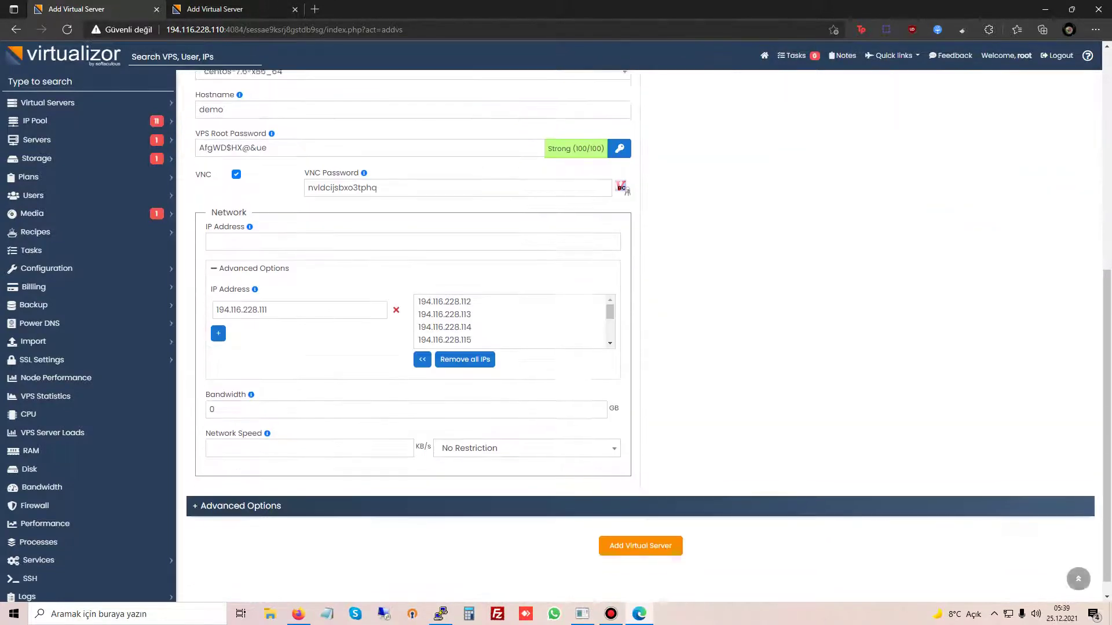
left_click(641, 527)
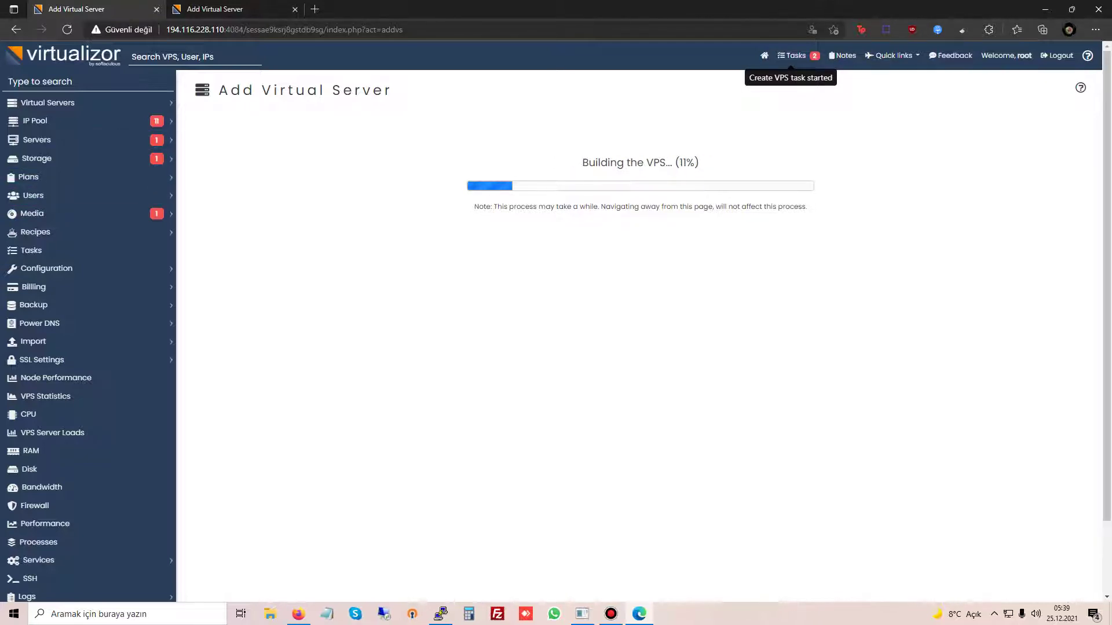
Step: Start a continuous ping with 'ping 194.116.228.111 -t' from Windows search
left_click(224, 29)
left_click_drag(224, 29, 170, 29)
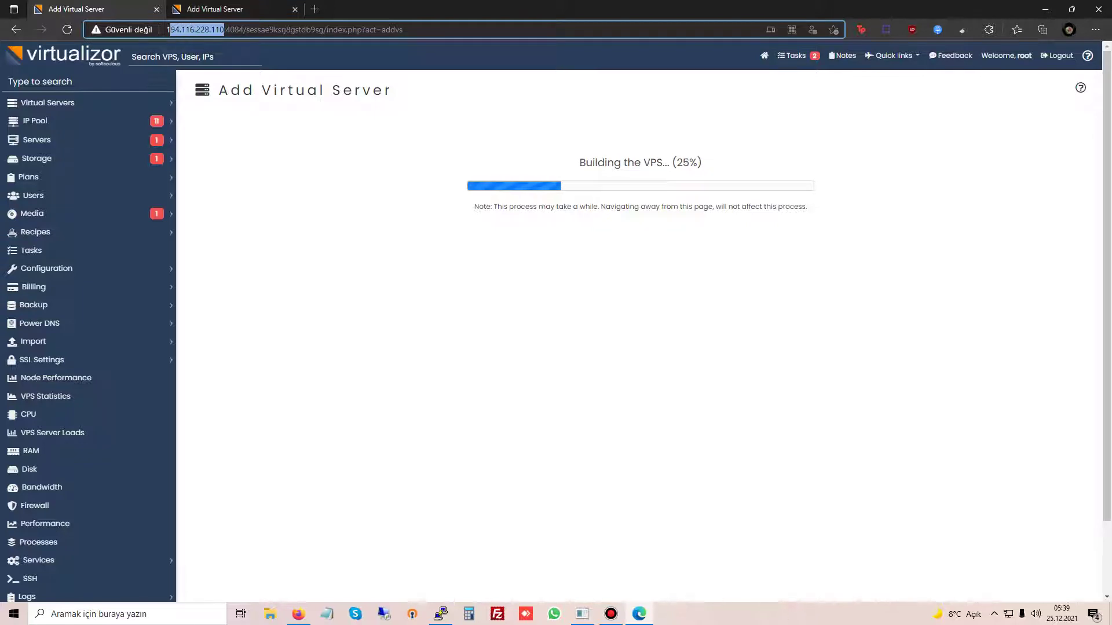
left_click(128, 614)
type("ping")
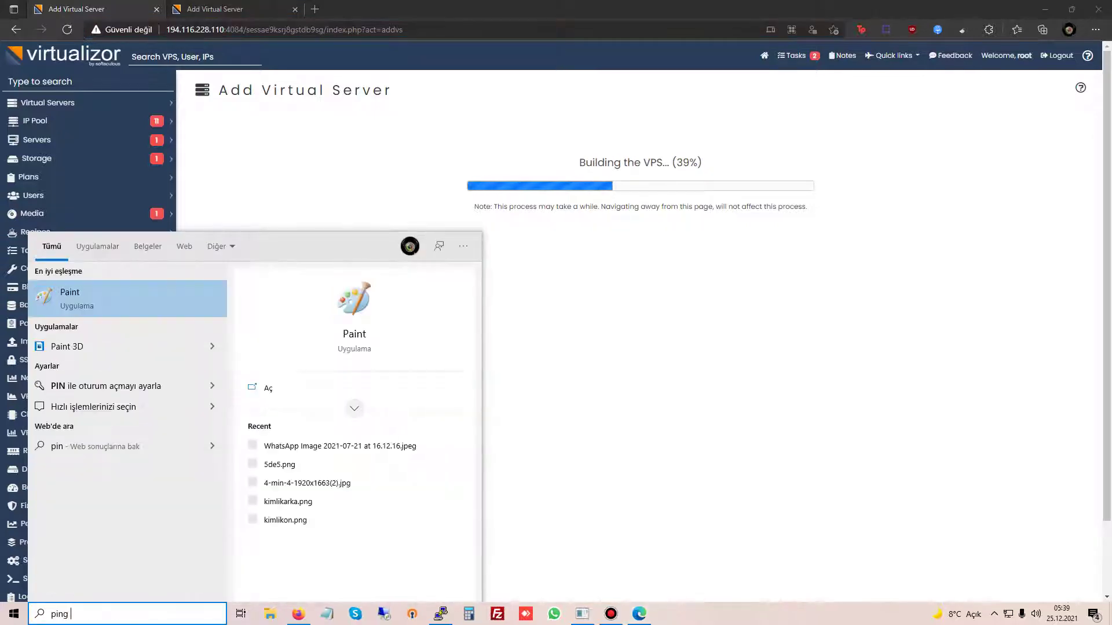
type("http://194.116.228.110/")
type("-t")
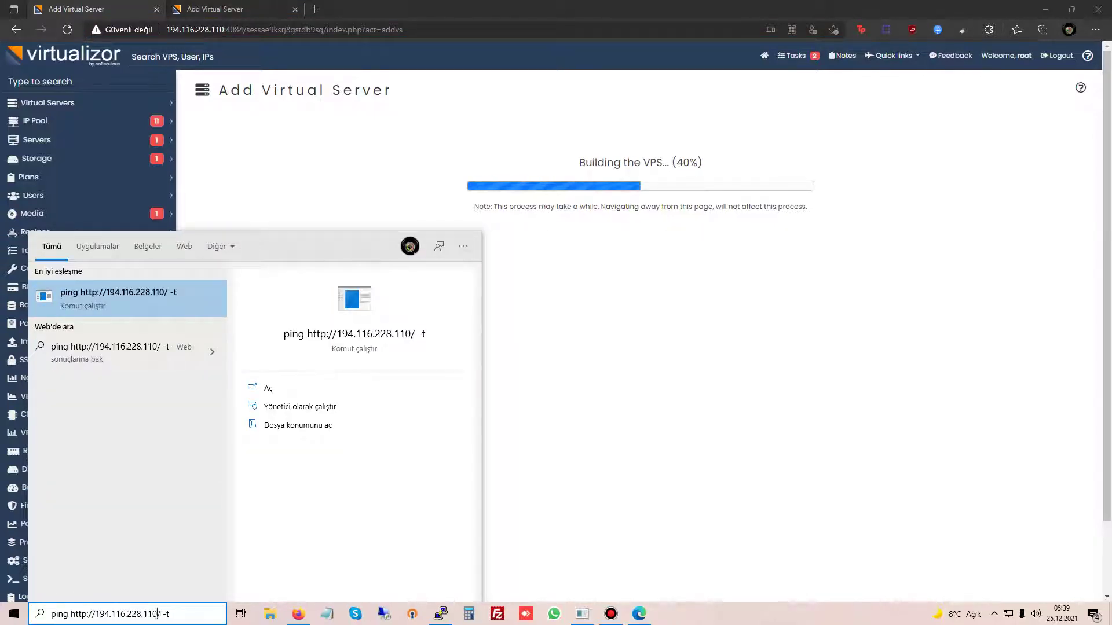
key("BackSpace")
key("BackSpace")
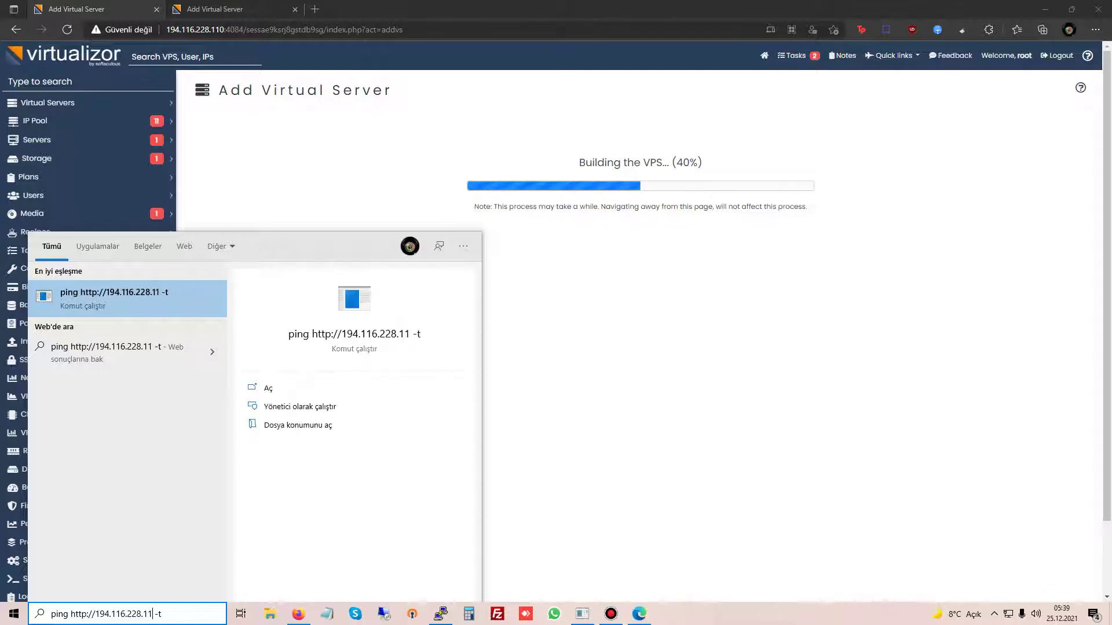
type("1")
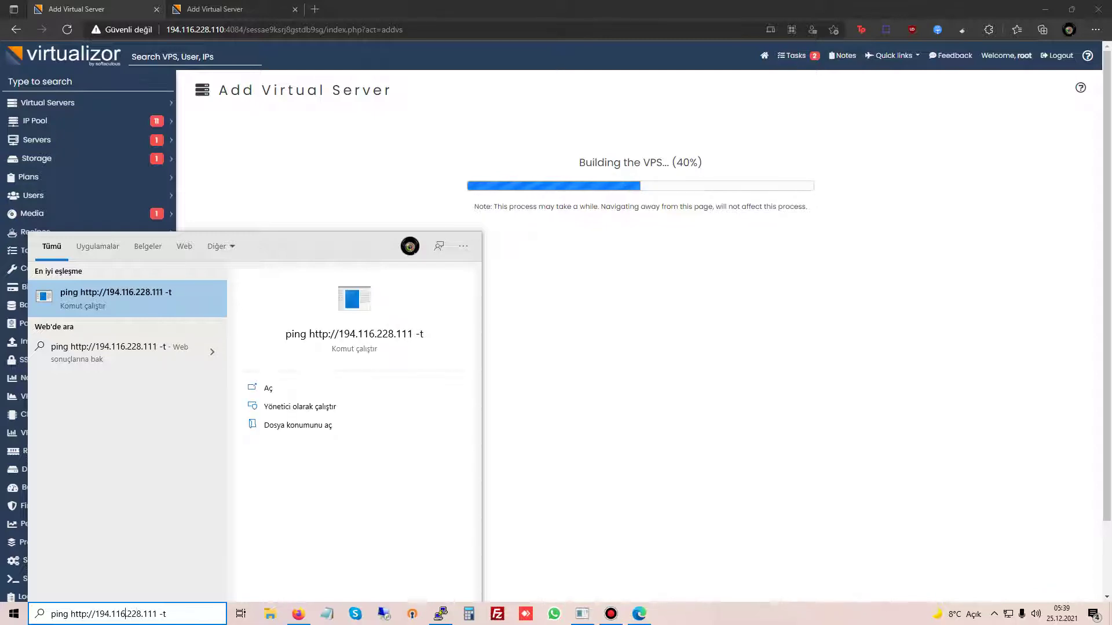
key("Left")
key("Left")
key("Left")
key("BackSpace")
key("BackSpace")
key("BackSpace")
key("BackSpace")
key("BackSpace")
key("BackSpace")
key("BackSpace")
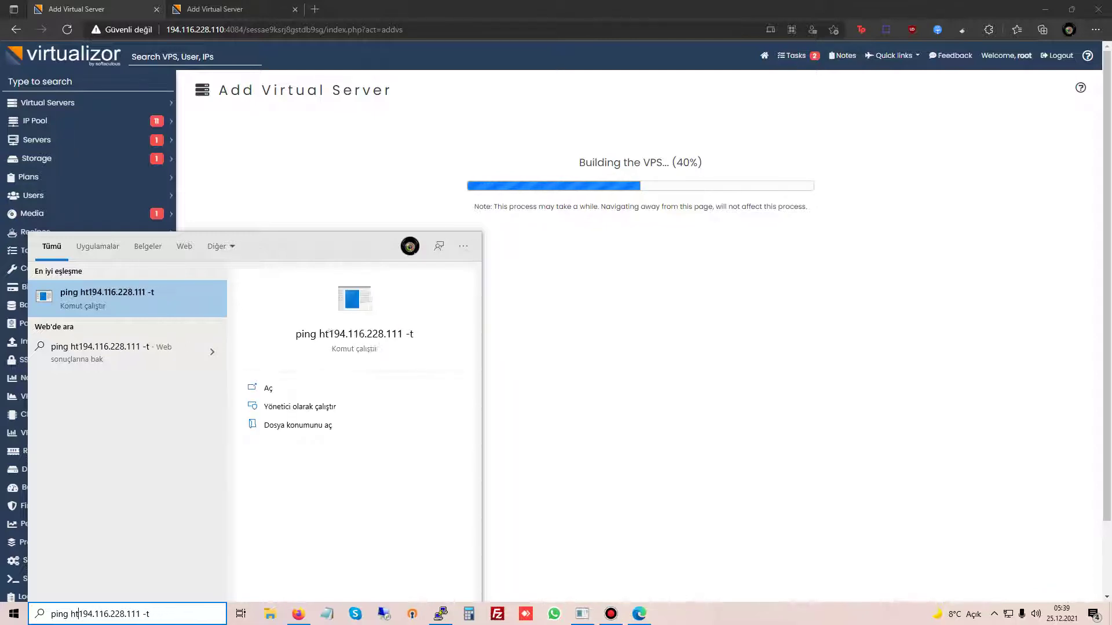
key("Return")
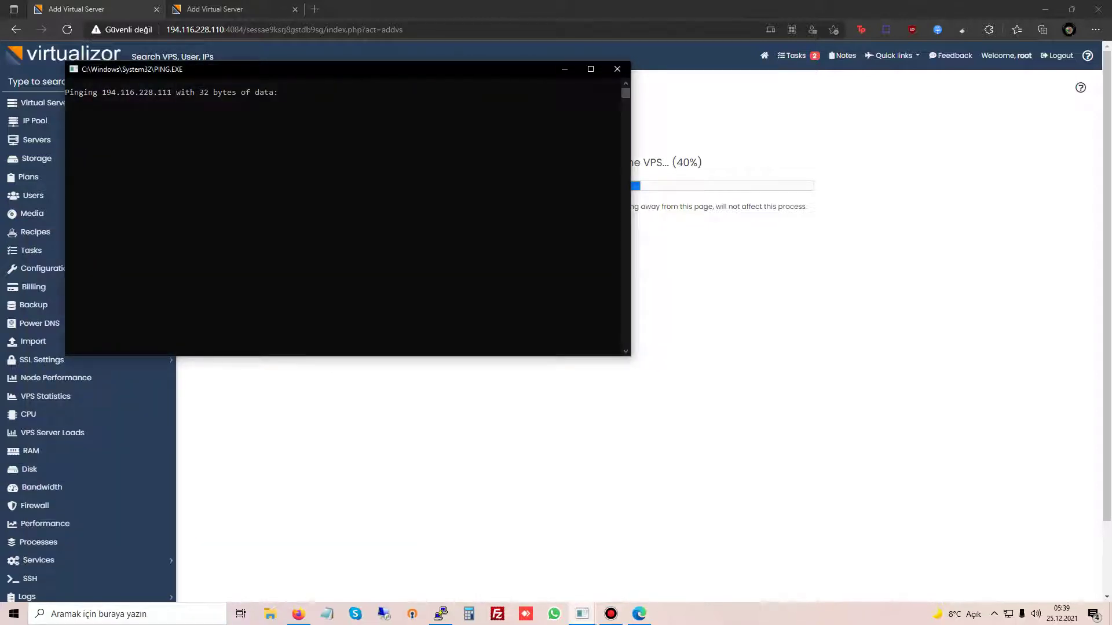
Step: Reposition the PING.EXE window while the VPS build completes to the Success dialog
left_click_drag(476, 68, 678, 249)
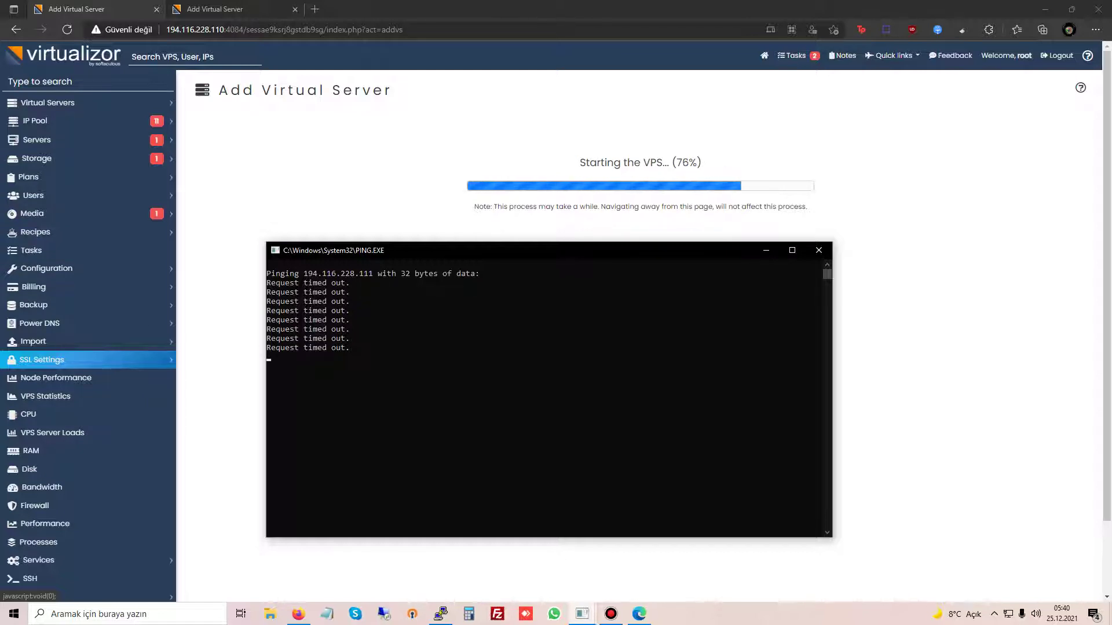
left_click_drag(463, 250, 480, 270)
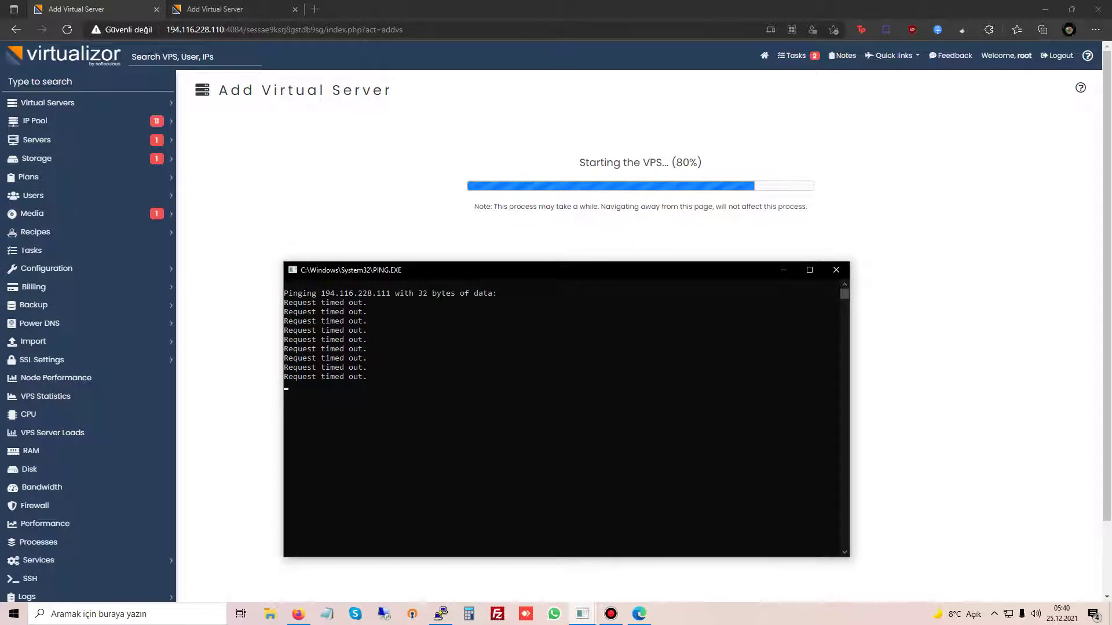
left_click_drag(647, 271, 711, 258)
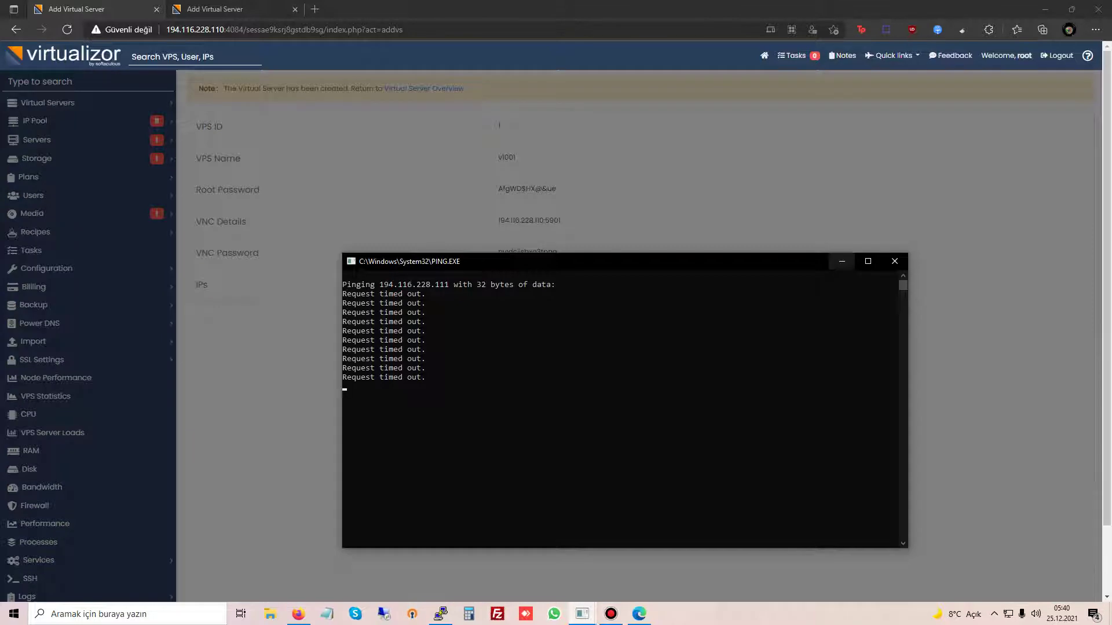
left_click_drag(773, 264, 684, 389)
middle_click(611, 322)
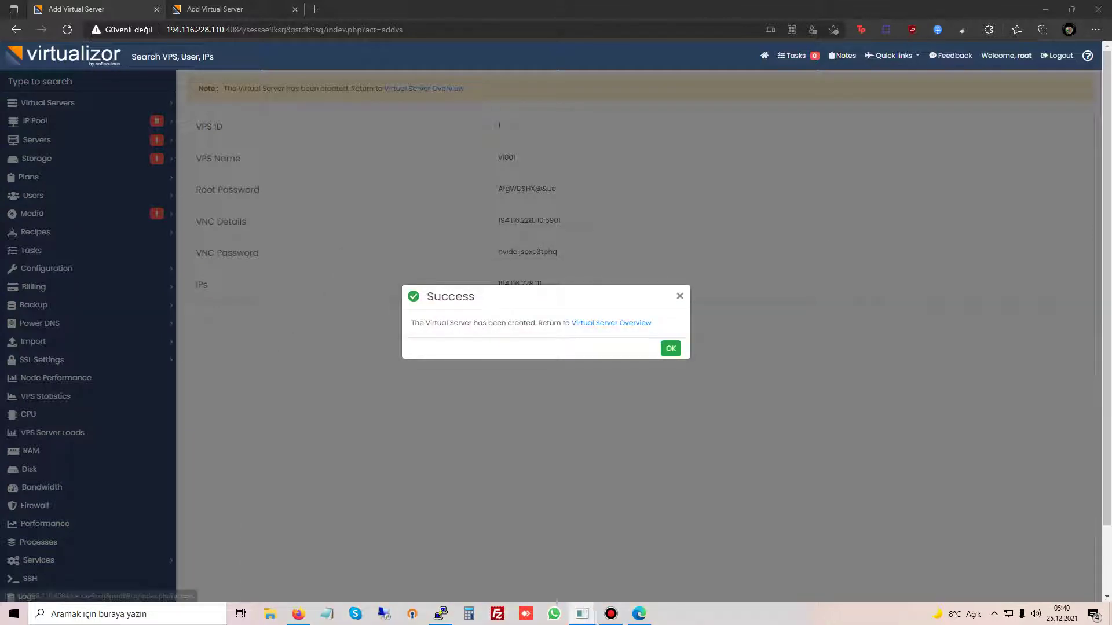
Step: Open VPS v1001's Manage page and launch its NoVNC console from the VNC tile
key("ctrl+Tab")
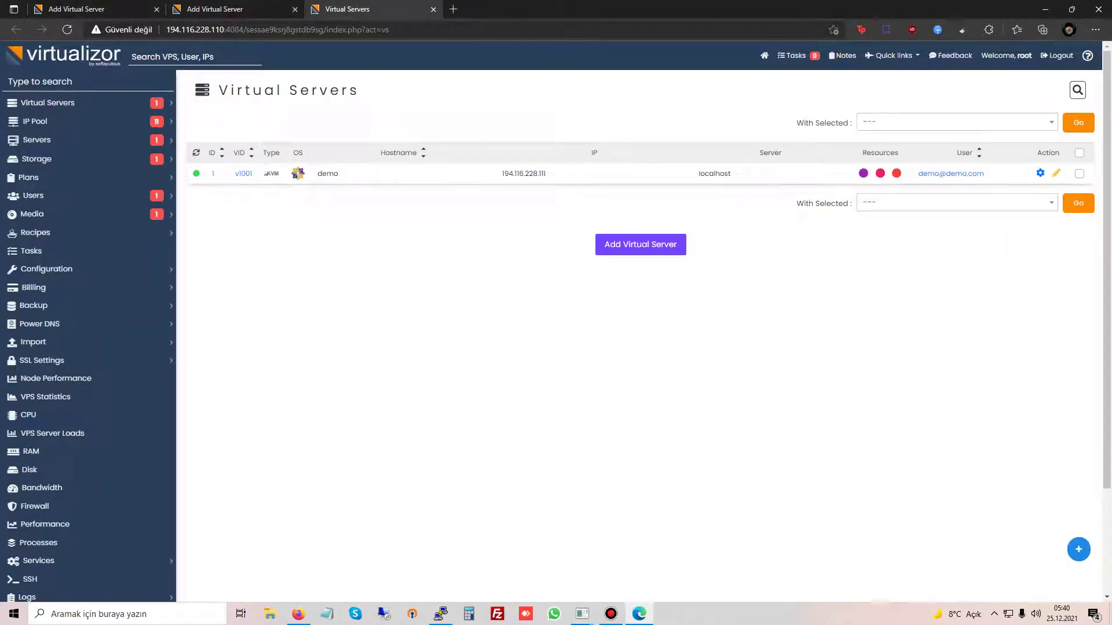
left_click(243, 173)
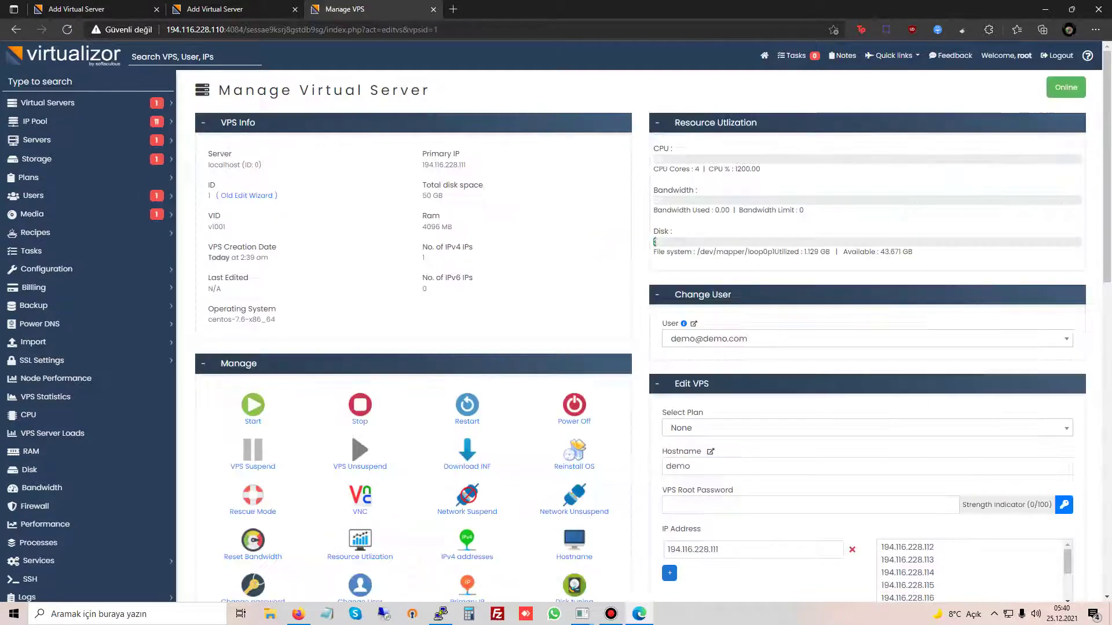
left_click(360, 496)
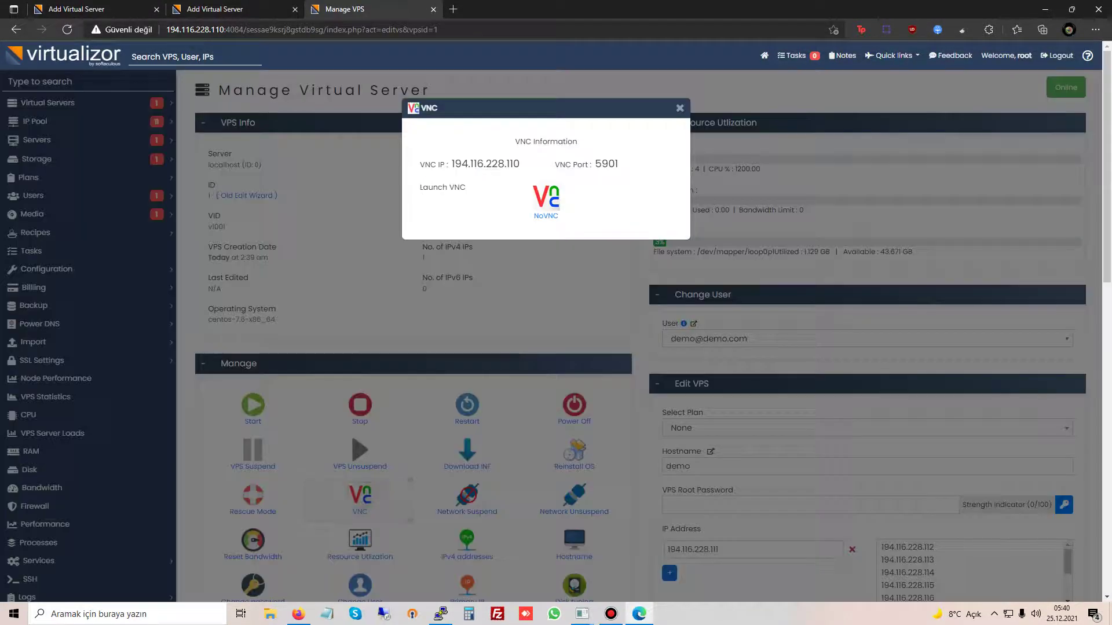
left_click(546, 200)
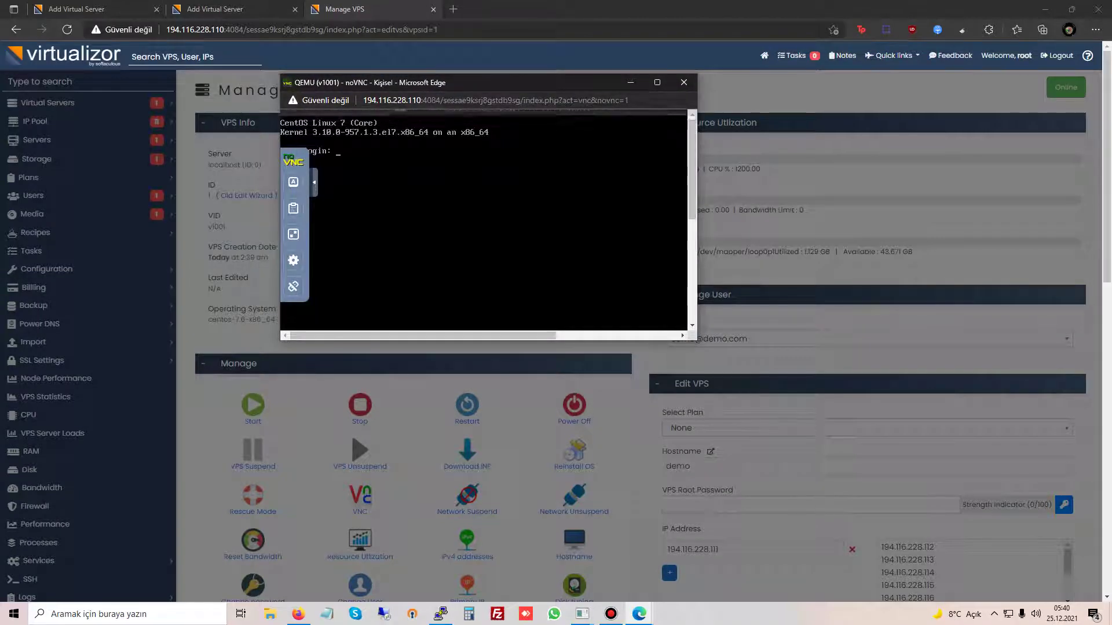
Step: Bring the ping window to the front and move it up and right
mouse_move(582, 614)
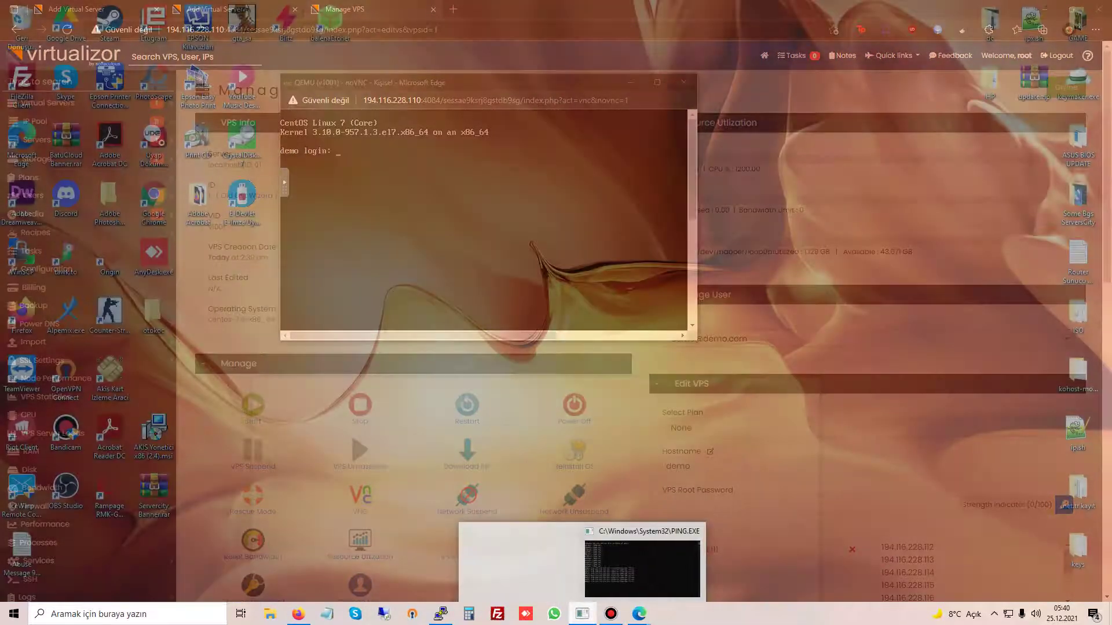
left_click(642, 569)
left_click_drag(521, 386, 616, 270)
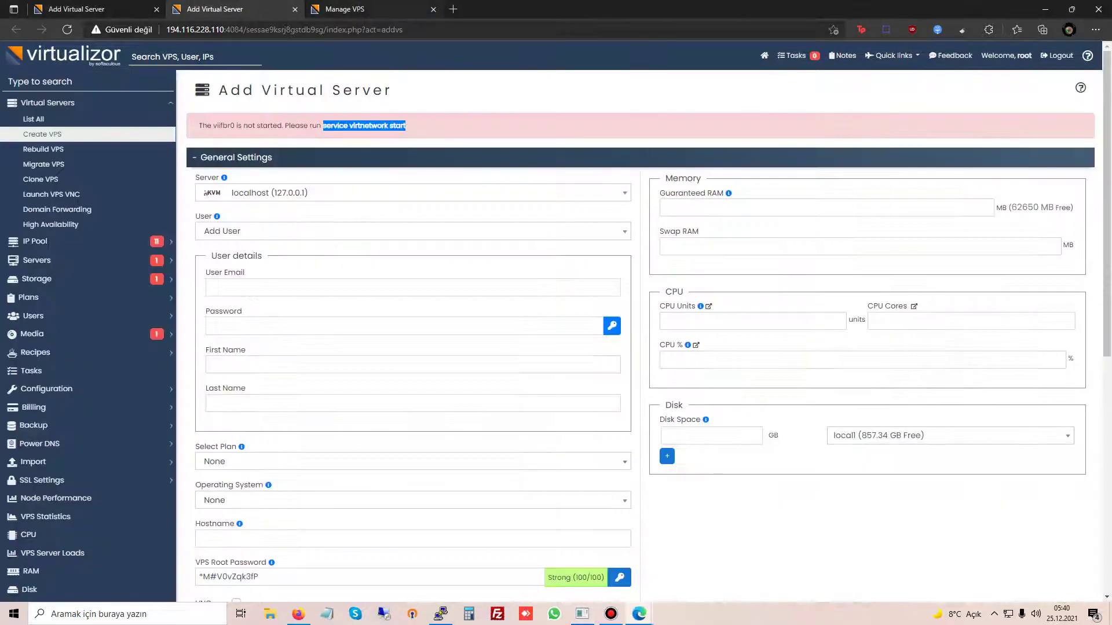
Step: Dismiss the VPS creation success message and select the IP 194.116.228.111
key("ctrl+Tab")
key("ctrl+shift+Tab")
key("ctrl+shift+Tab")
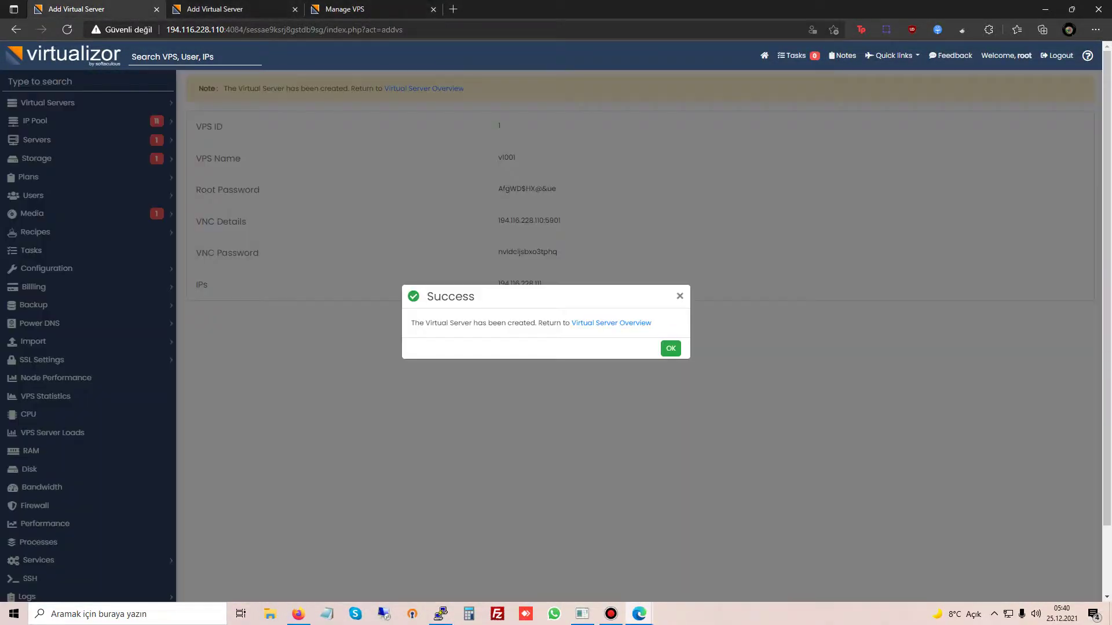
key("Escape")
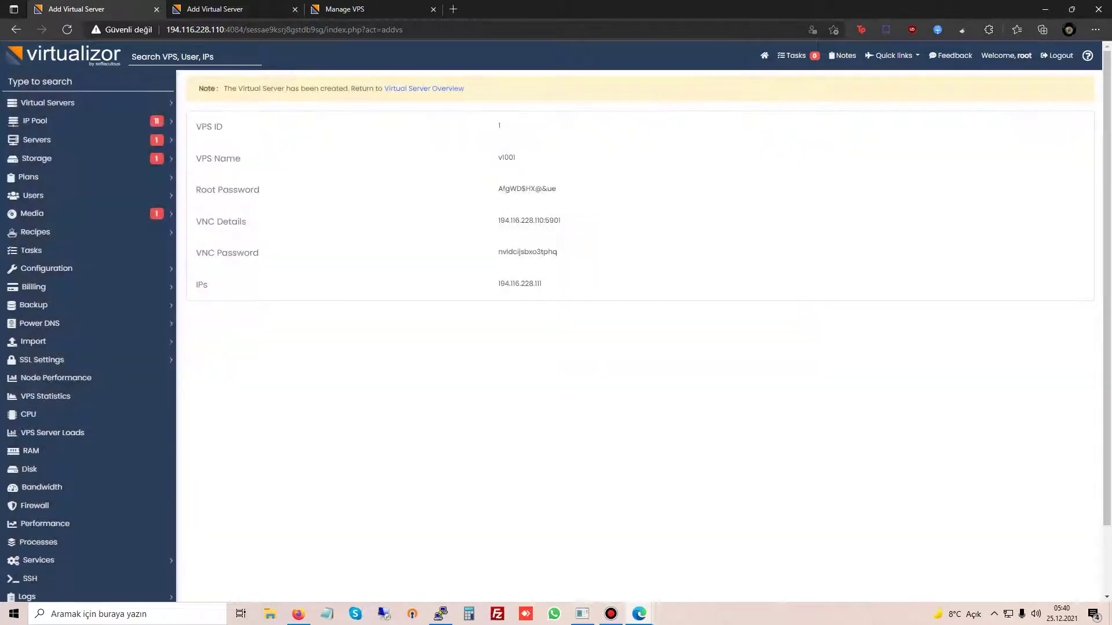
left_click_drag(497, 284, 542, 284)
Step: Open a new PuTTY SSH session to 194.116.228.111, accept the host key, and enter login root
left_click(440, 614)
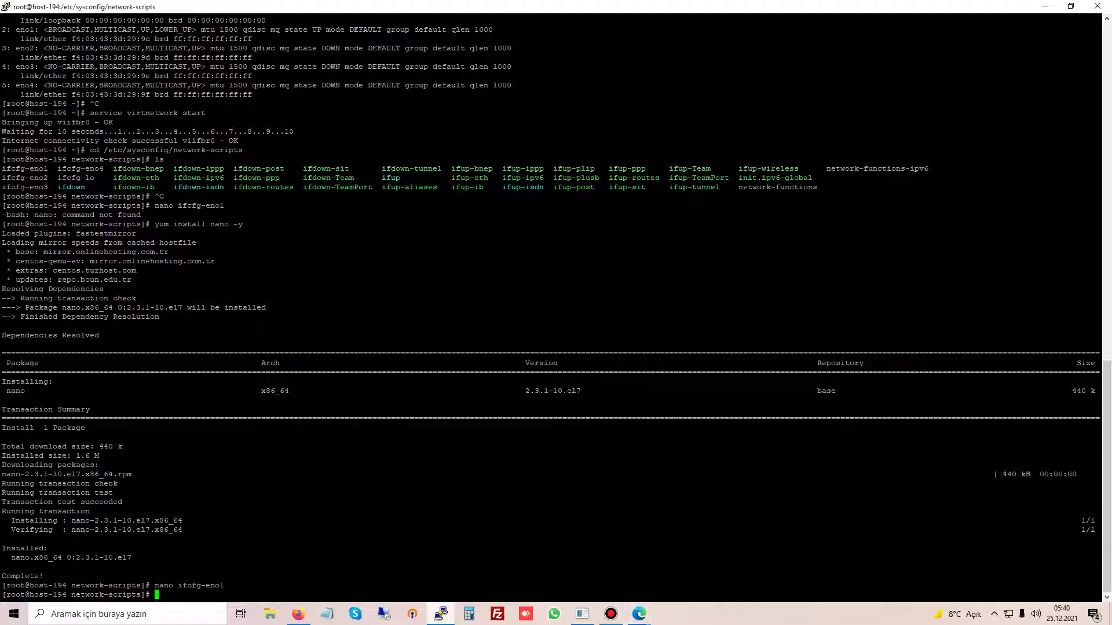
left_click(440, 614)
right_click(440, 614)
left_click(397, 553)
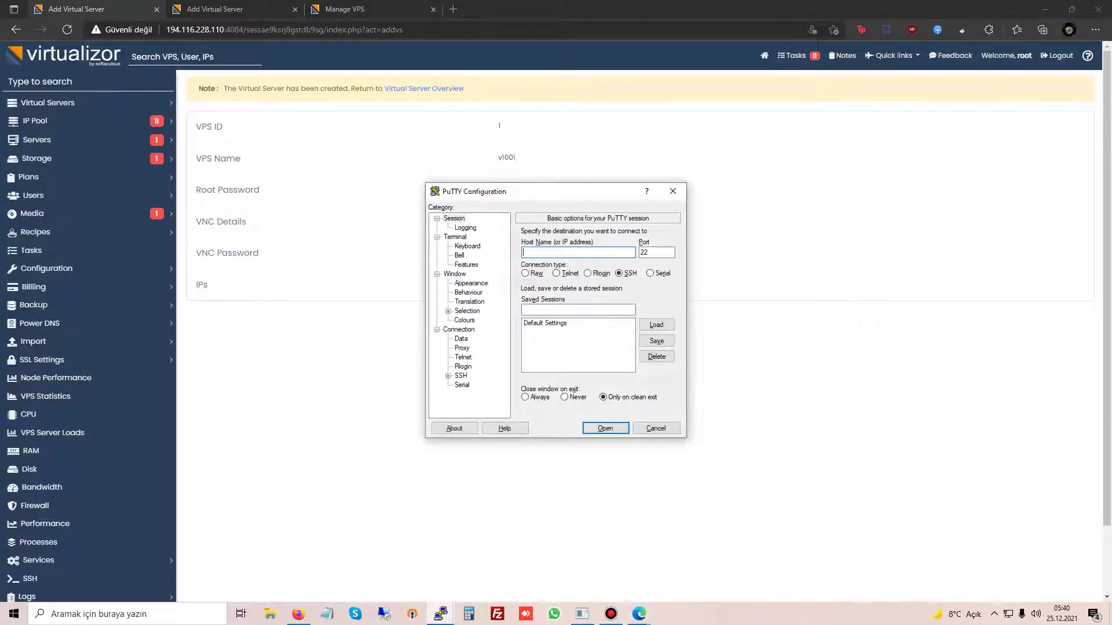
type("194.116.228.111")
key("Return")
key("Left")
key("Left")
key("Return")
type("root")
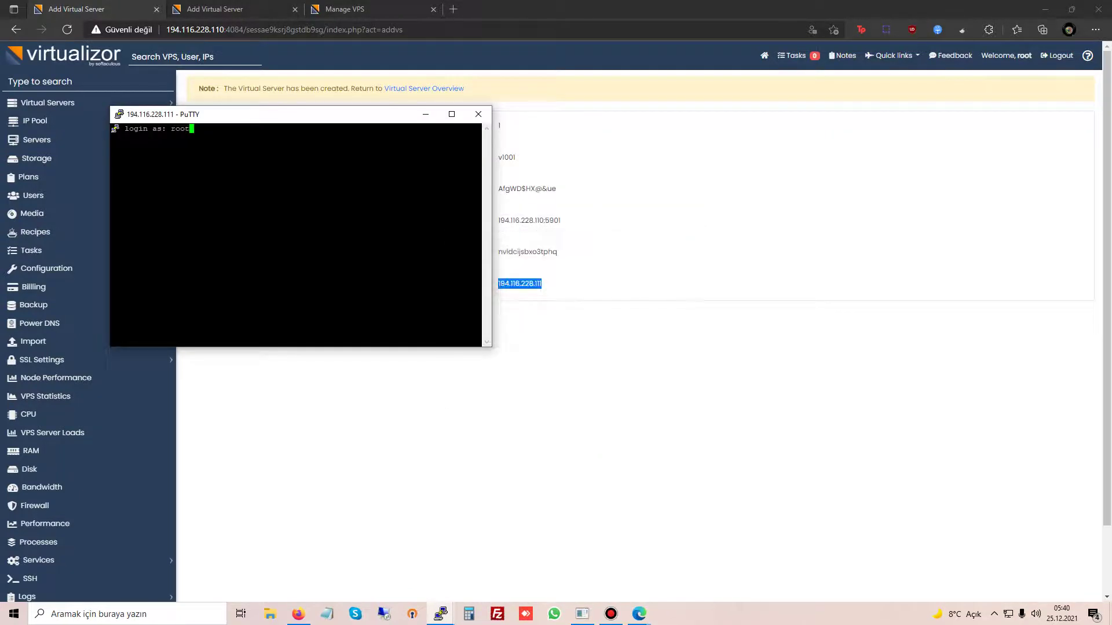
key("Return")
Step: Copy the VPS root password from the details page and log in with it
key("alt+Tab")
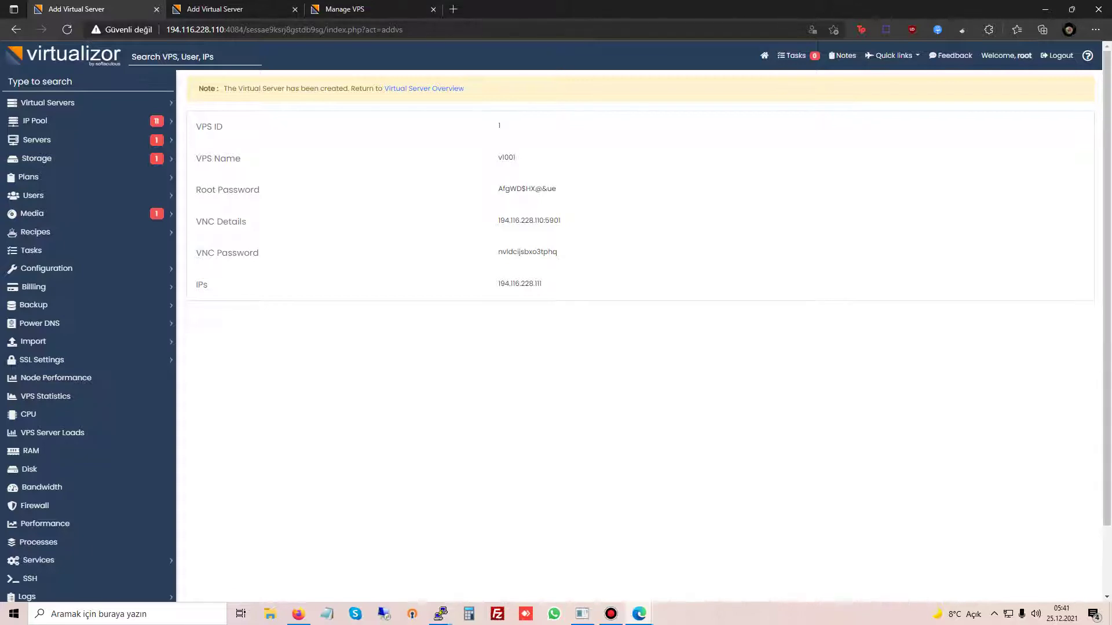
left_click_drag(498, 188, 556, 189)
key("ctrl+c")
mouse_move(441, 614)
left_click(501, 564)
right_click(295, 232)
key("Return")
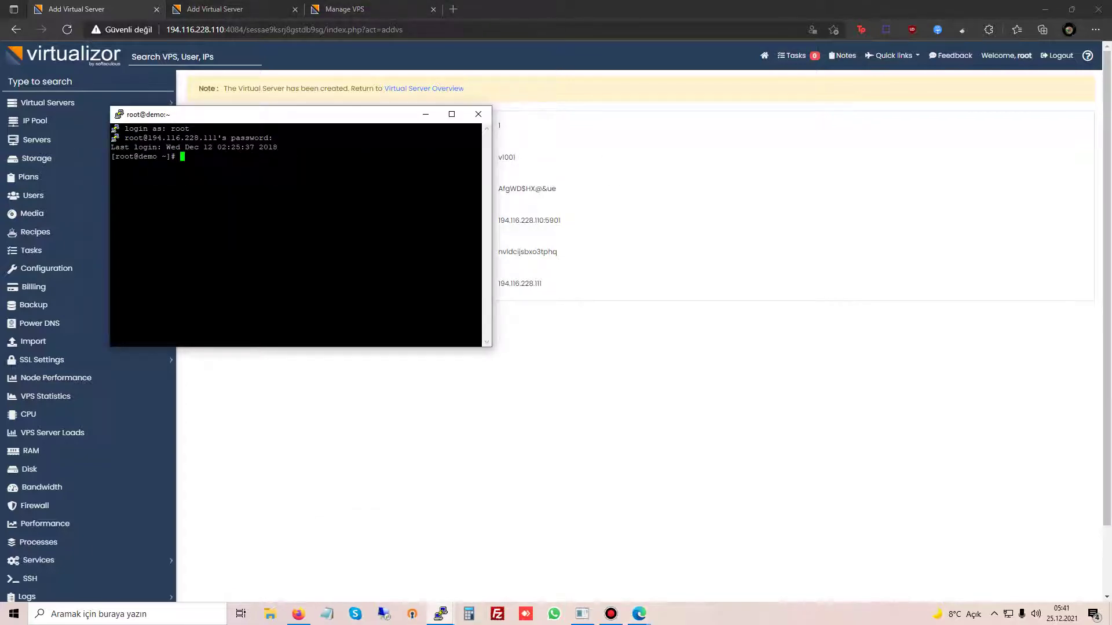
Step: Run 'yum update -y' on the VPS to update all packages
type("yum update -y")
key("Return")
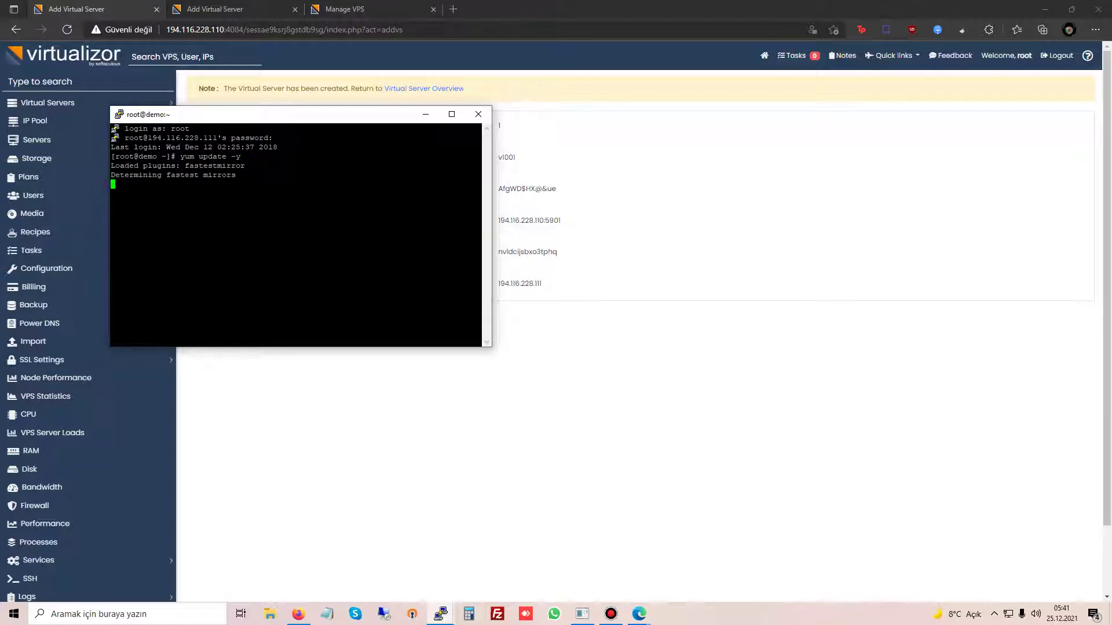
left_click_drag(289, 114, 384, 128)
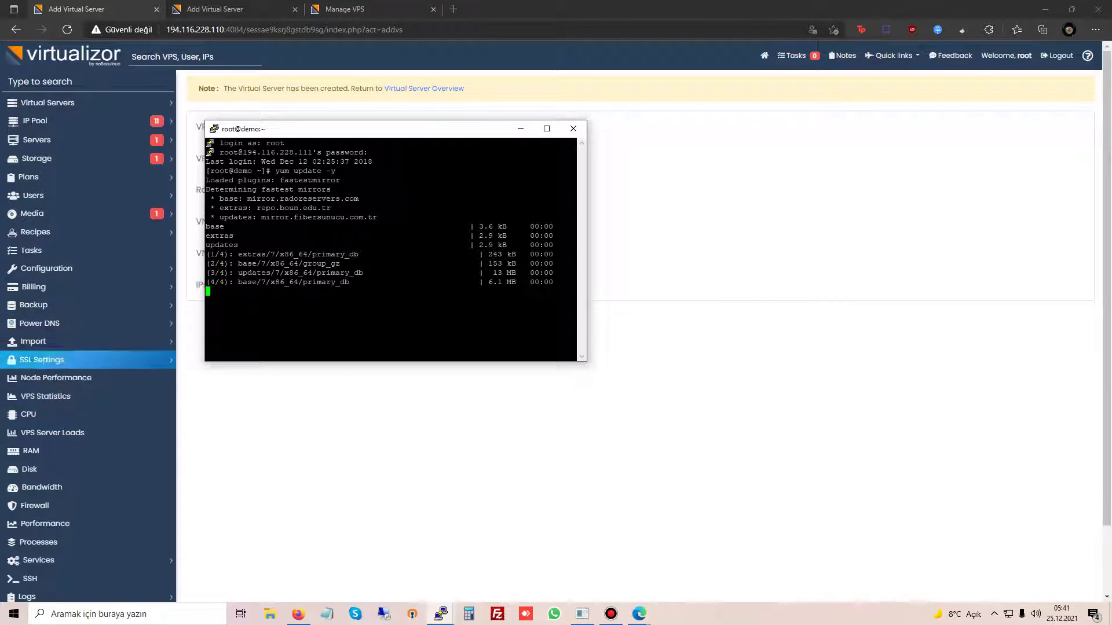
Step: Expand the Media section and start a new-tab search for 'wirtualizor windows'
left_click(58, 213)
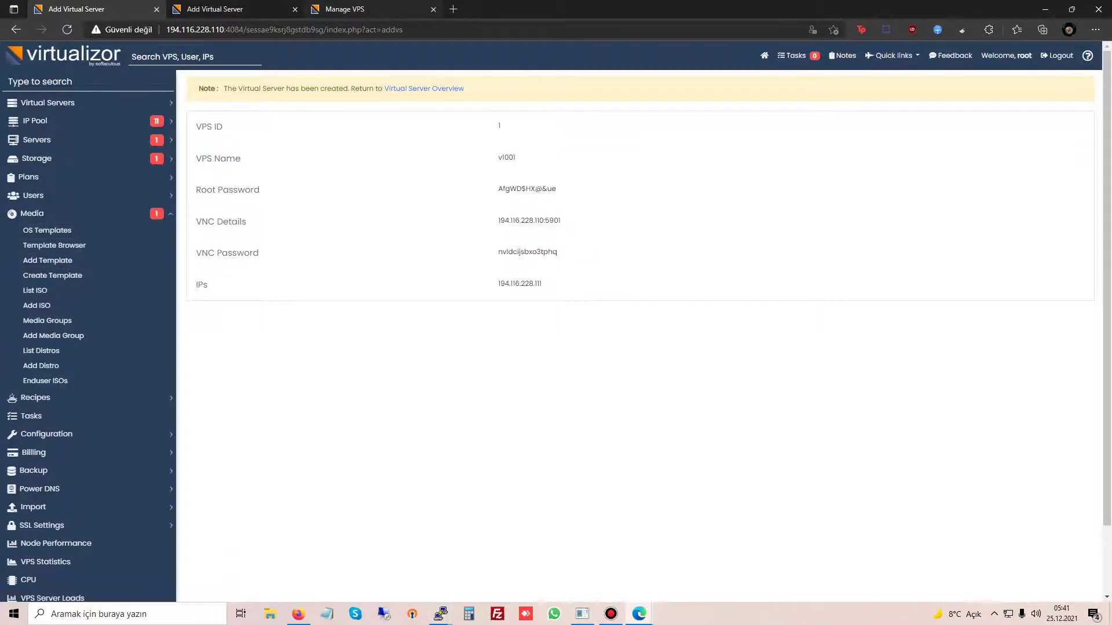
left_click(453, 8)
type("wirtualizor w")
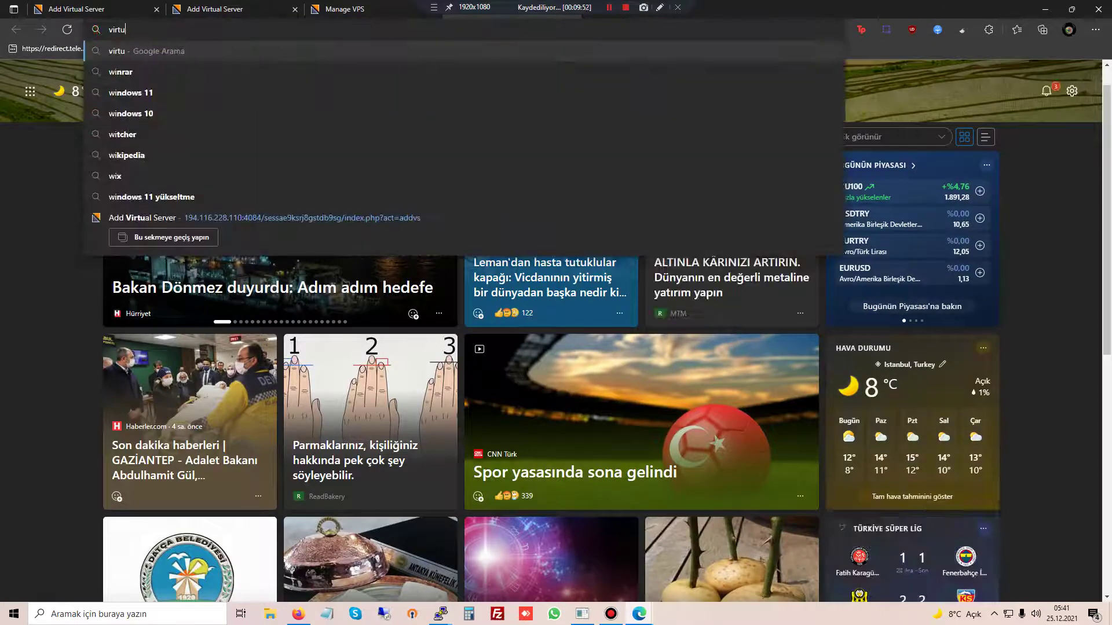
type("indows")
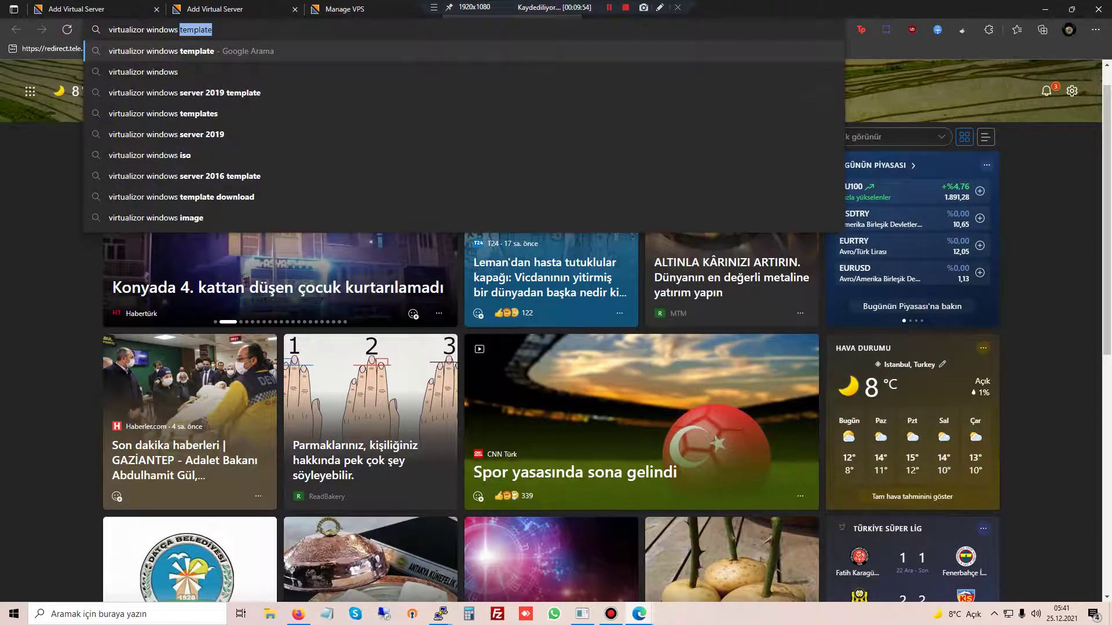
Step: Search for the Windows Server 2019 template and open the Ucartz guide in a new tab
key("Down")
key("Down")
key("Return")
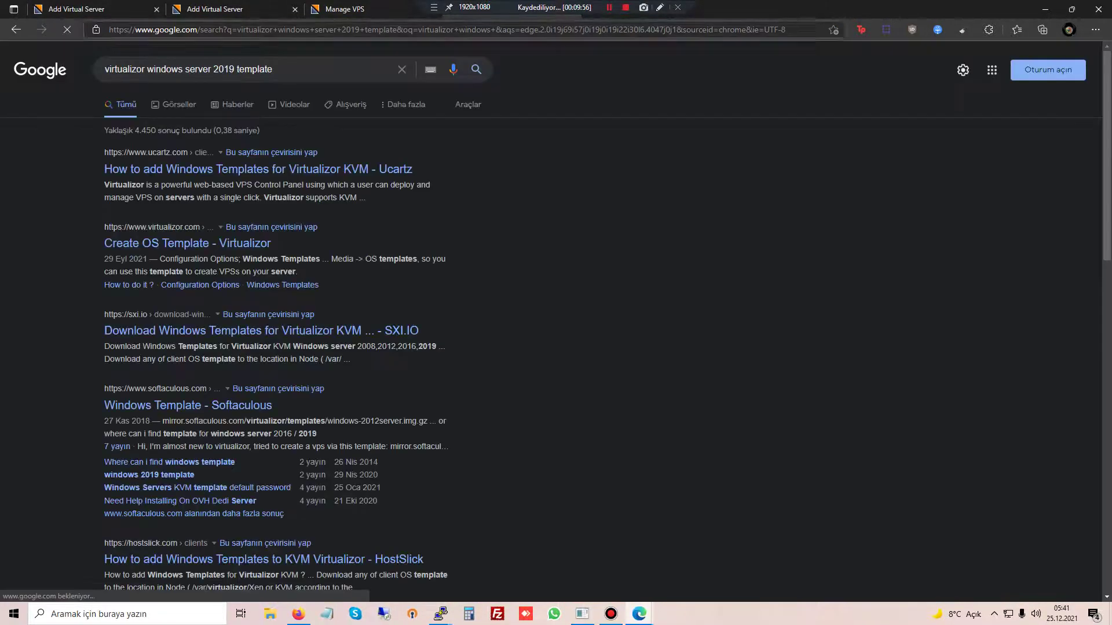
middle_click(258, 169)
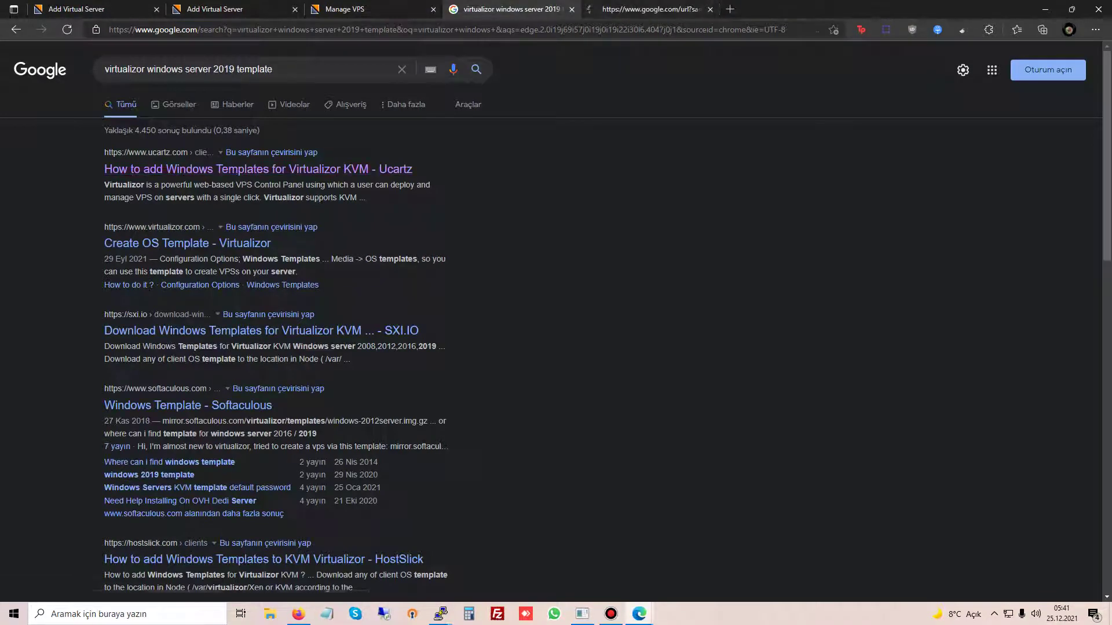
key("ctrl+Tab")
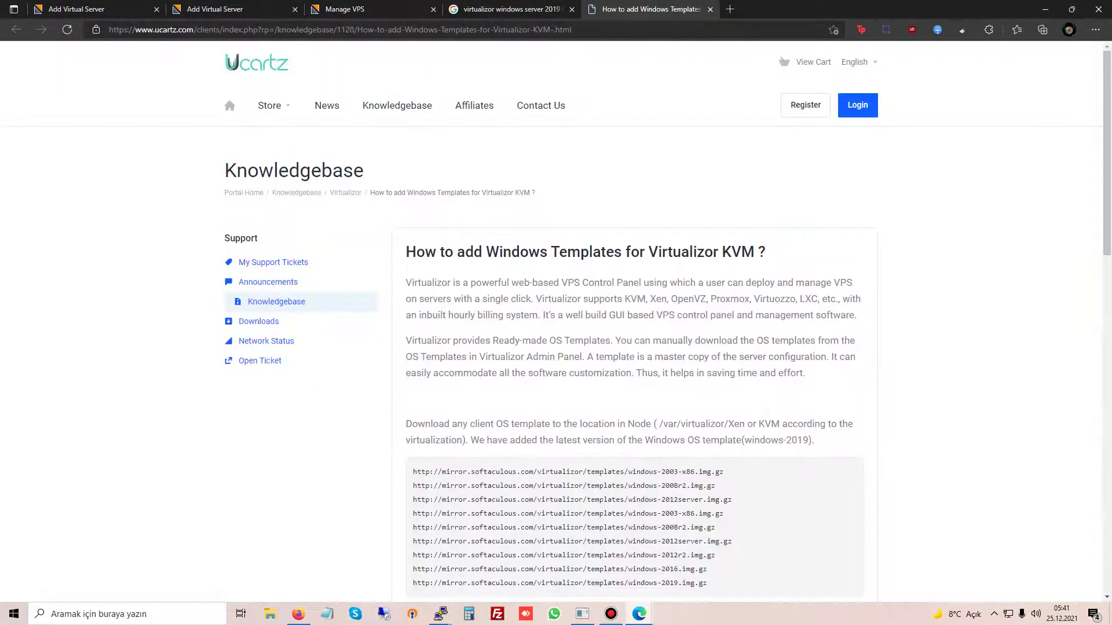
Step: Select the windows-2019.img.gz download URL in the guide, then return to Add Virtual Server
scroll(637, 318, "down", 3)
left_click_drag(707, 415, 413, 414)
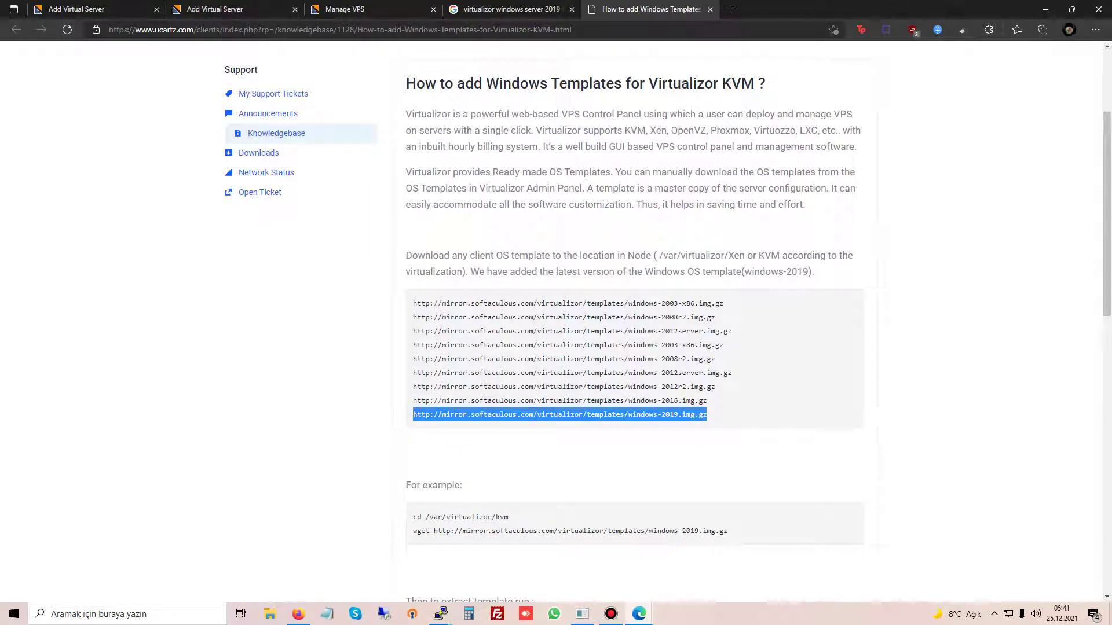
key("ctrl+shift+Tab")
key("ctrl+shift+Tab")
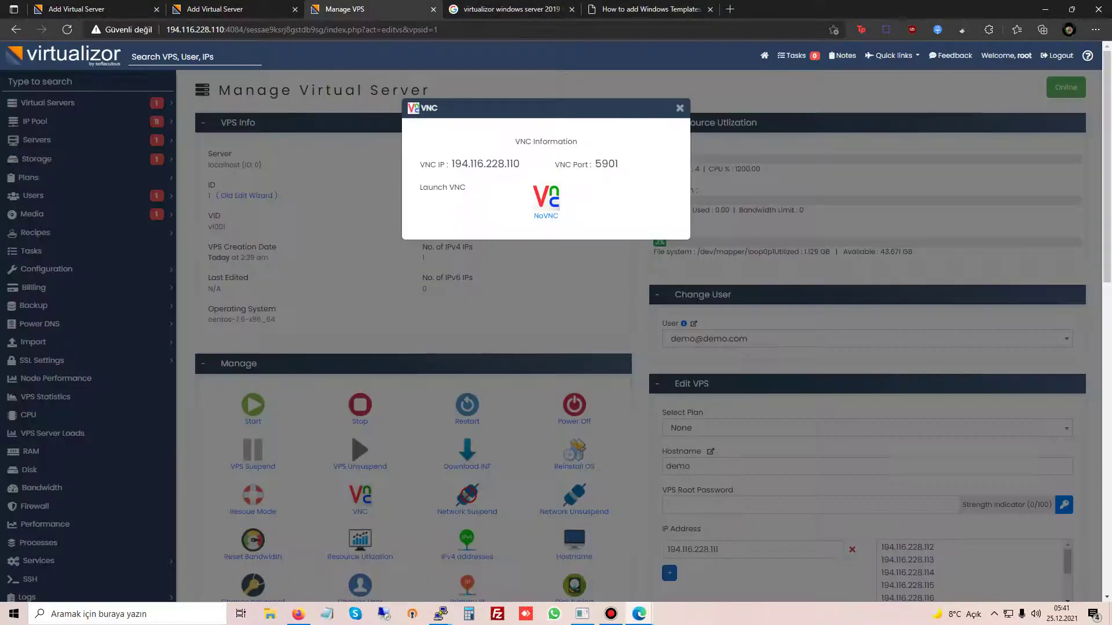
key("ctrl+shift+Tab")
key("ctrl+Tab")
key("ctrl+shift+Tab")
key("ctrl+shift+Tab")
key("ctrl+Tab")
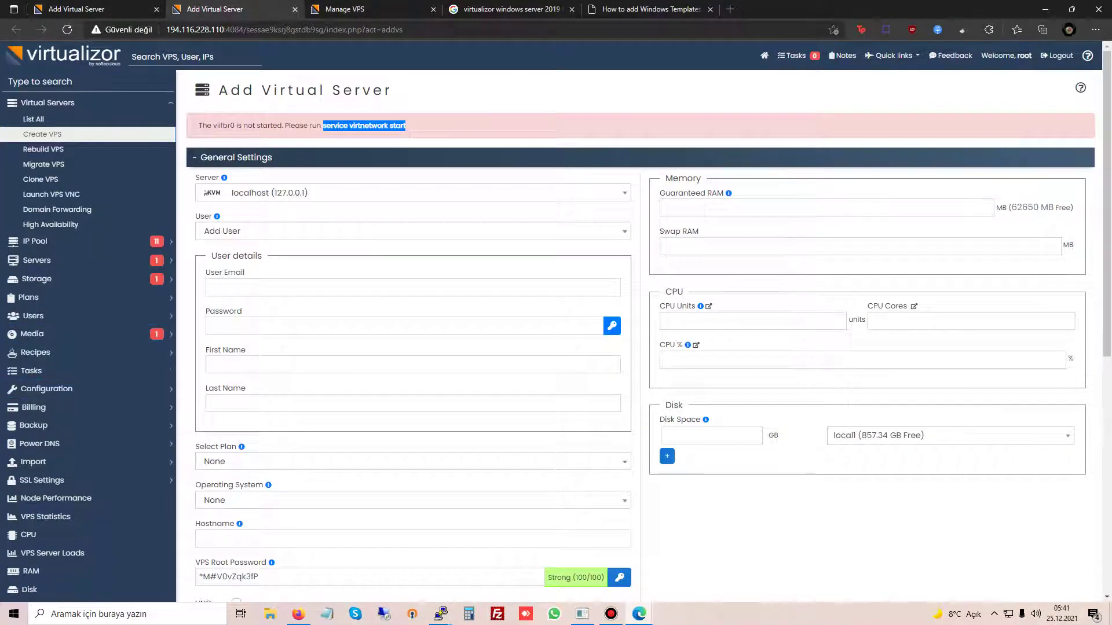
Step: Close the duplicate tab and VNC box, then go to Media > Add OS Template
left_click(295, 9)
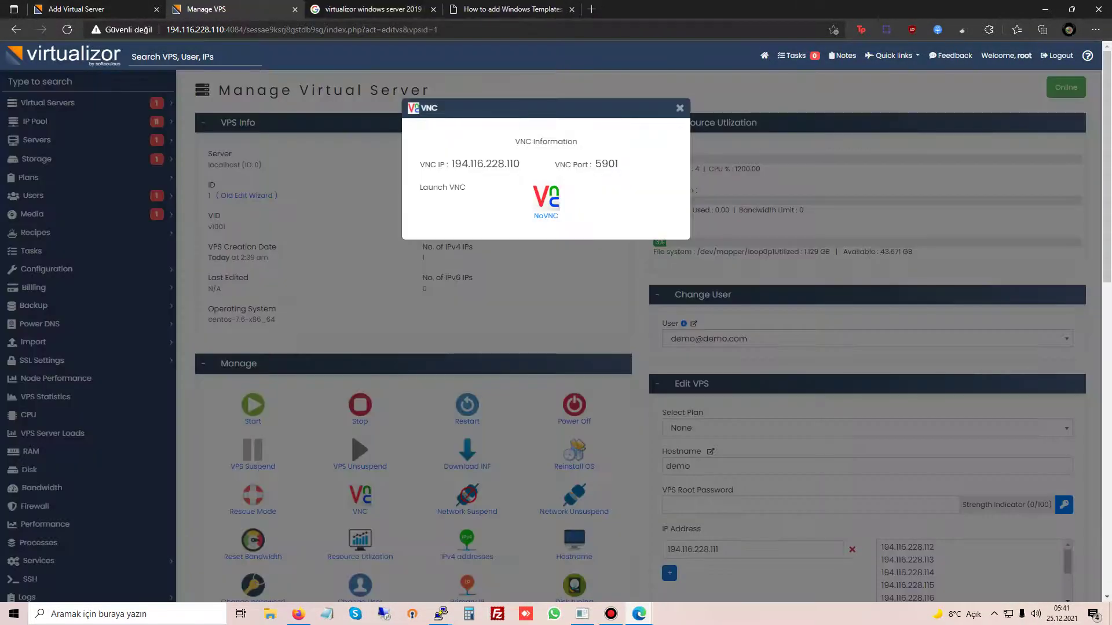
left_click(680, 108)
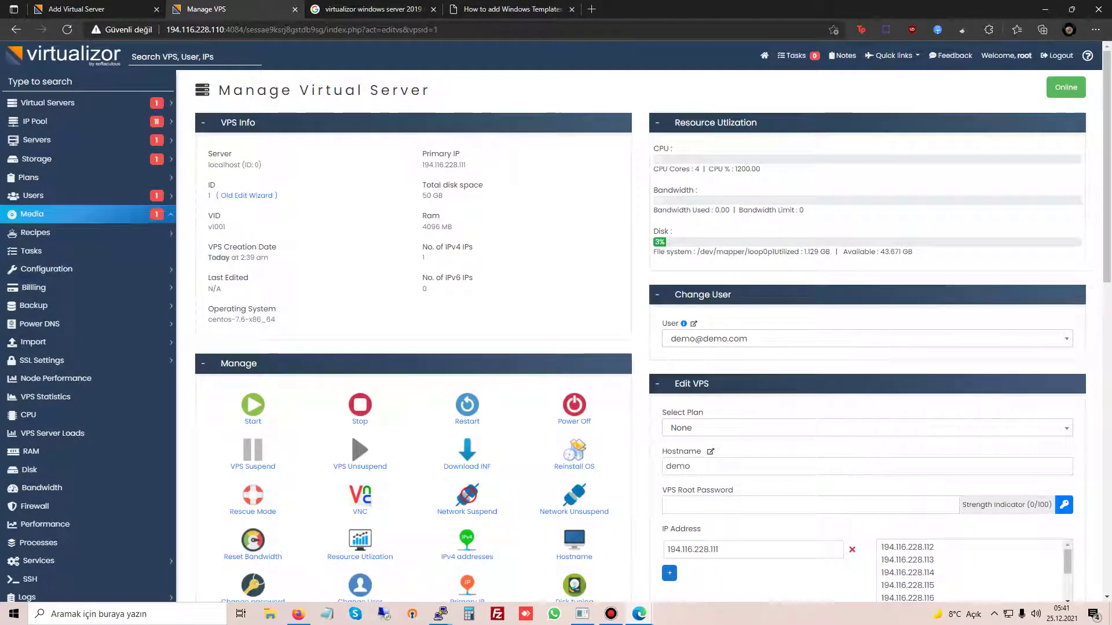
left_click(31, 214)
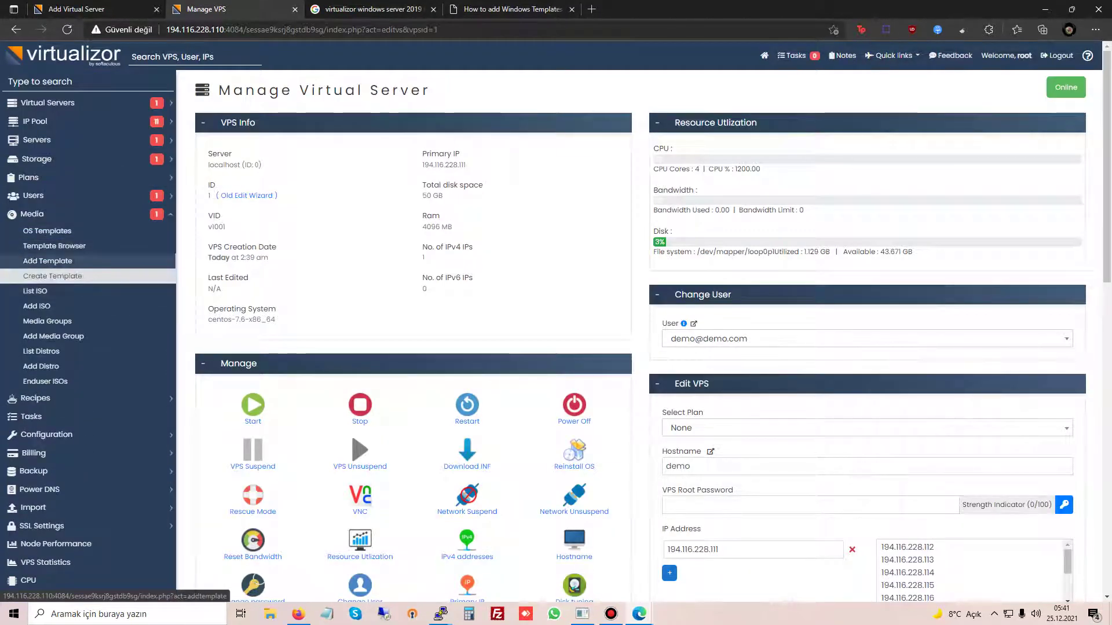
left_click(48, 260)
Step: Set KVM and Windows, paste the URL, filename windows-2019.img.gz, and name Windows Server 2019
left_click(640, 121)
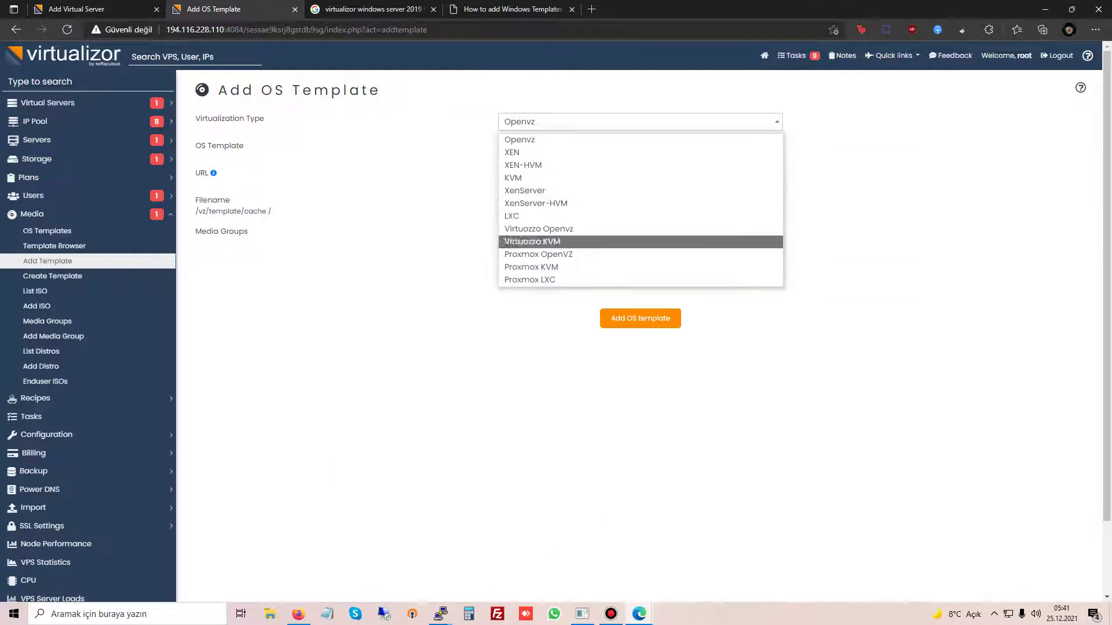
left_click(514, 178)
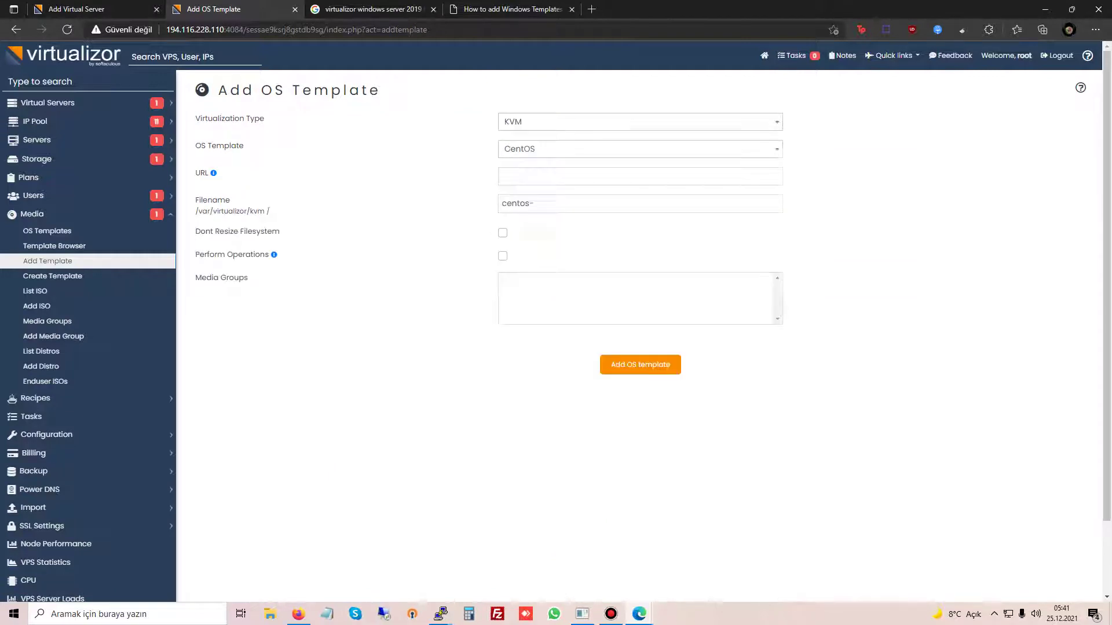
left_click(639, 149)
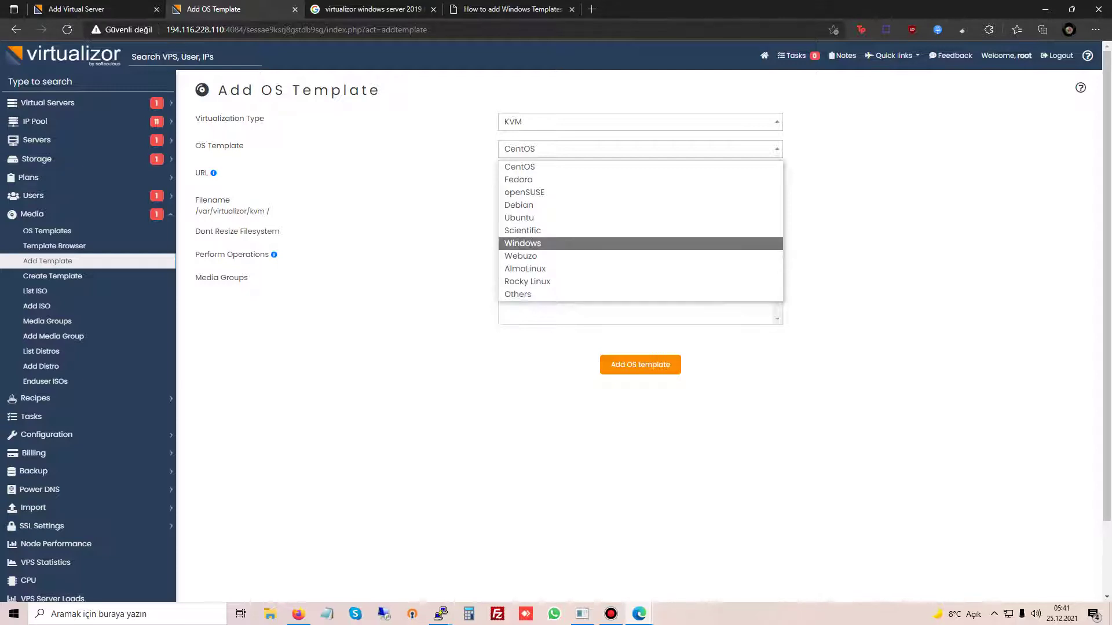
left_click(522, 243)
left_click(640, 176)
key("ctrl+v")
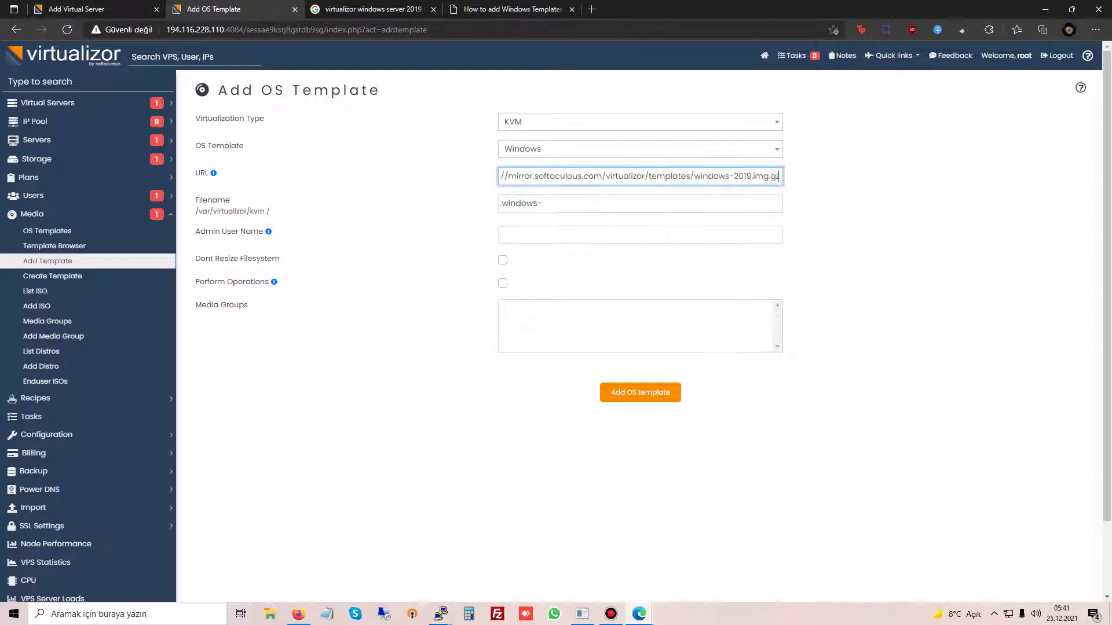
left_click(640, 203)
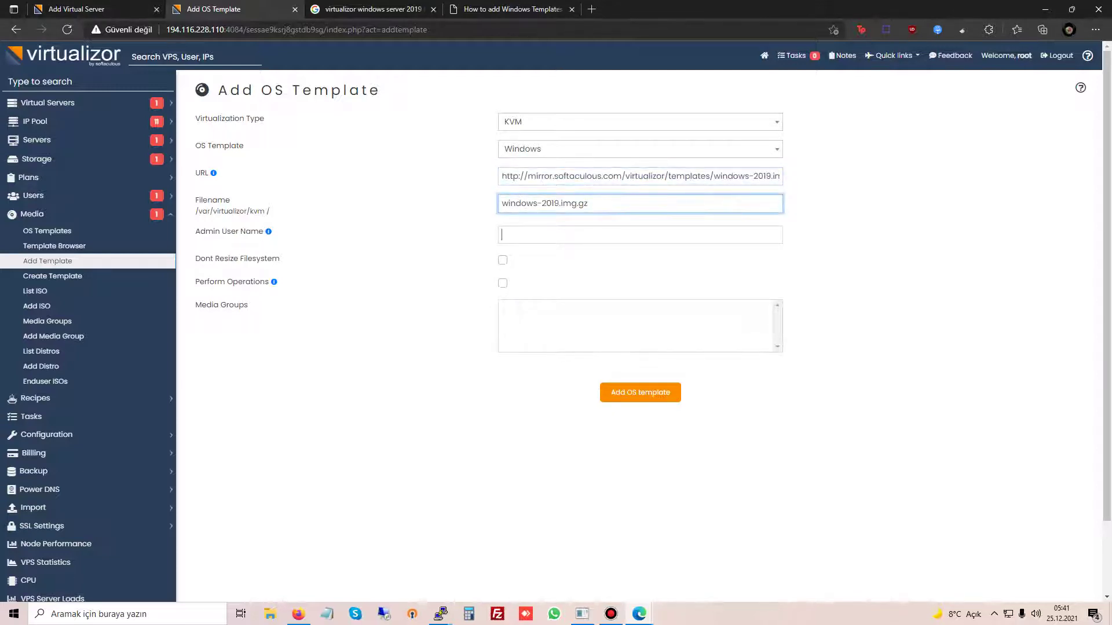
type("Wi")
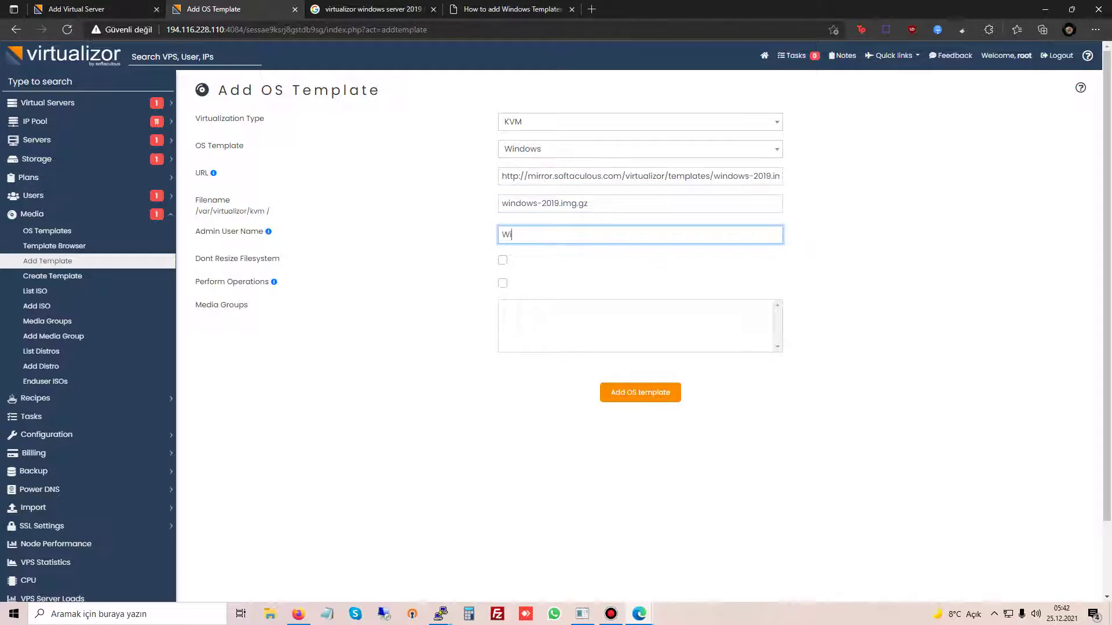
type("ndows Server 2019")
Step: Select the Dont Resize Filesystem label and open translate.google.com in a new tab
triple_click(272, 258)
key("ctrl+c")
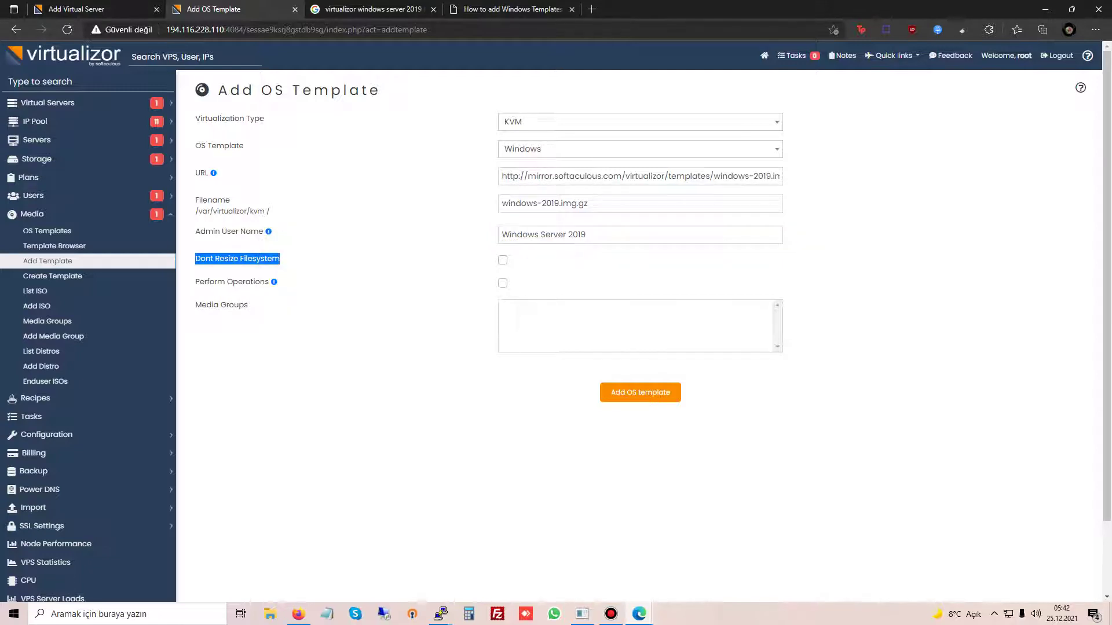
key("ctrl+t")
type("tra")
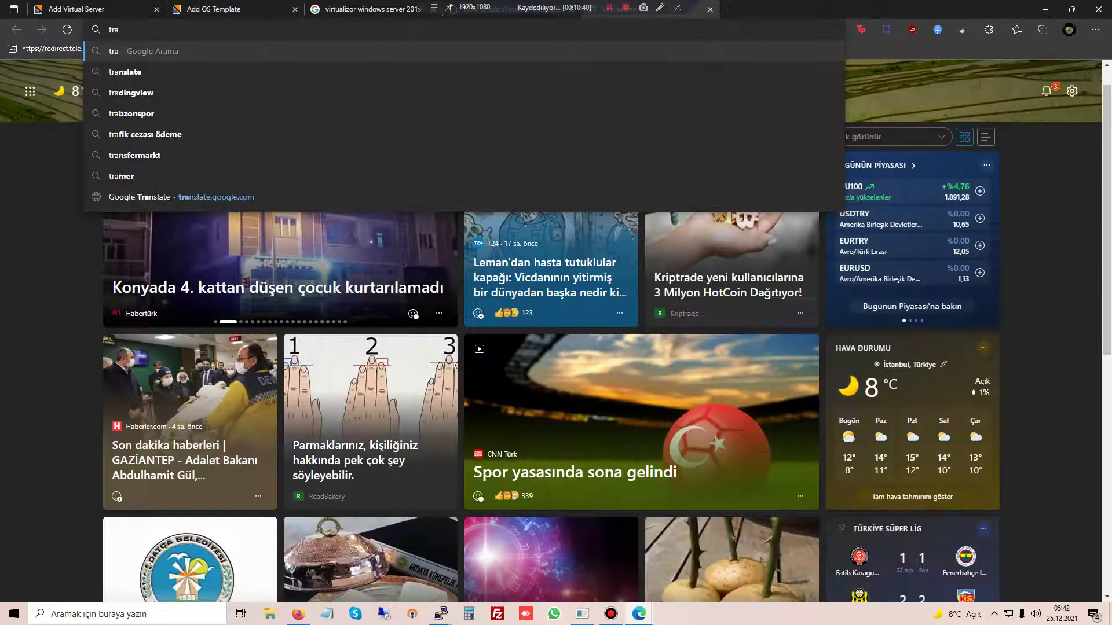
type("nslate.")
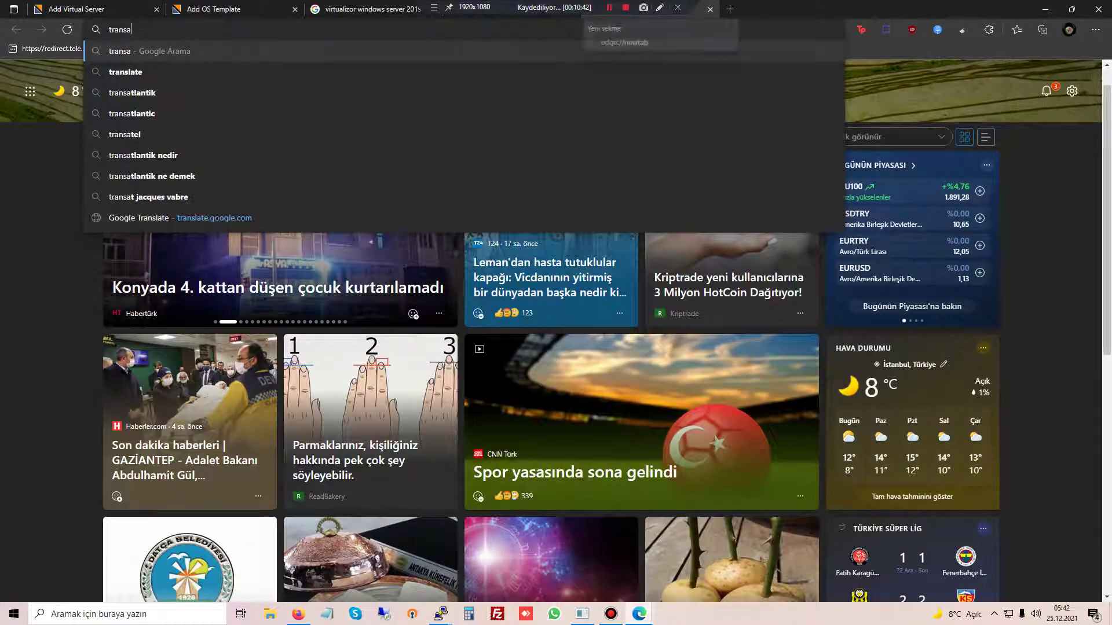
type("google.com")
Step: Translate the Dont Resize Filesystem label in Google Translate
key("Return")
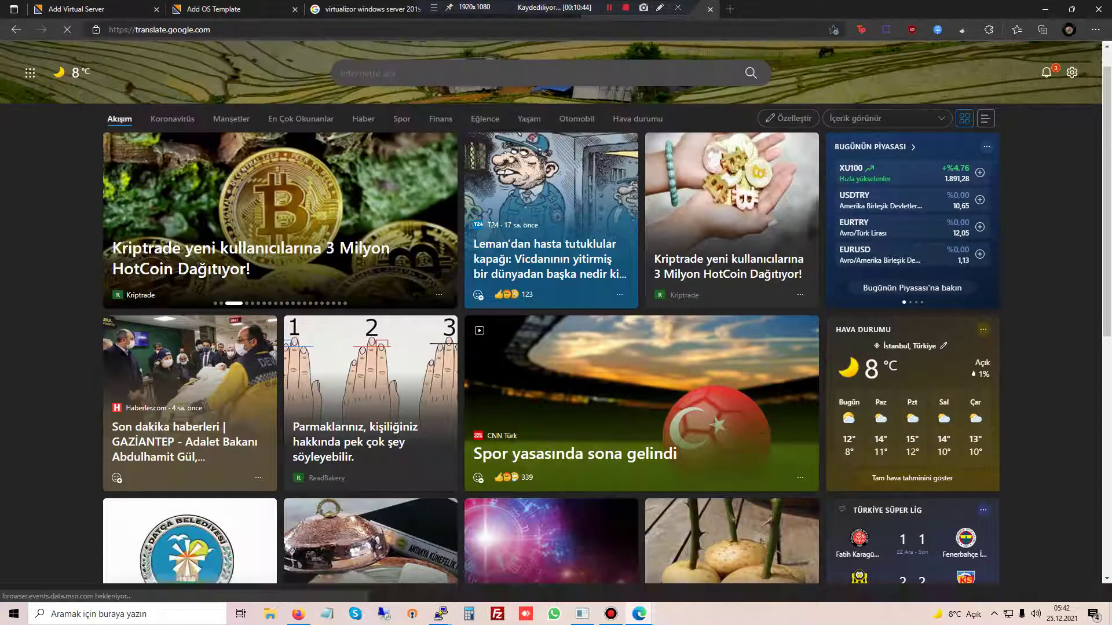
key("ctrl+v")
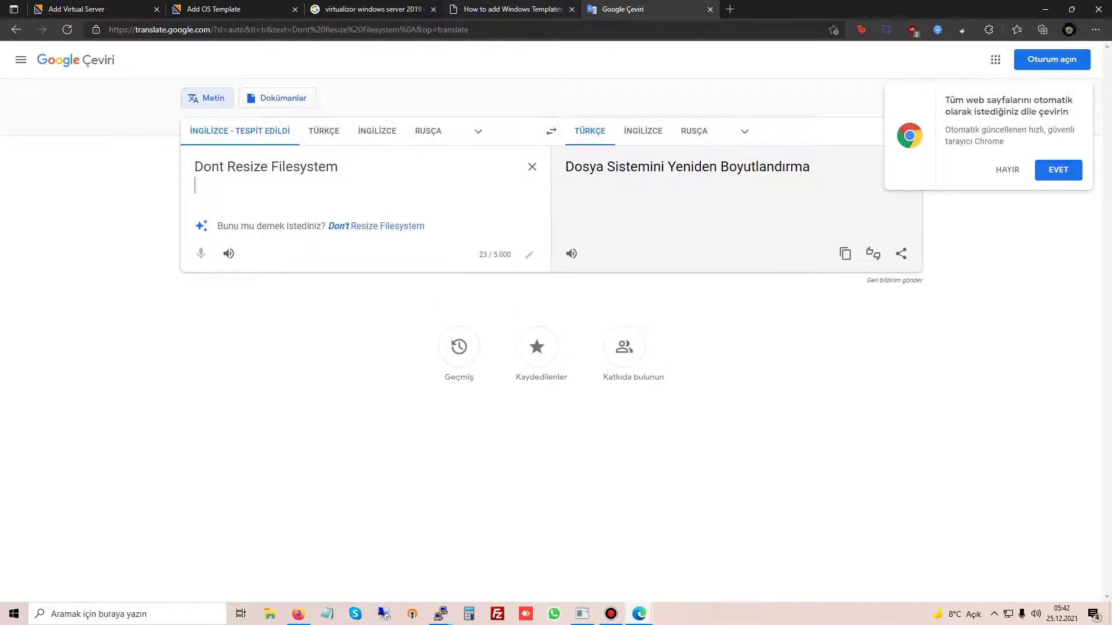
key("ctrl+shift+Tab")
key("ctrl+shift+Tab")
key("ctrl+shift+Tab")
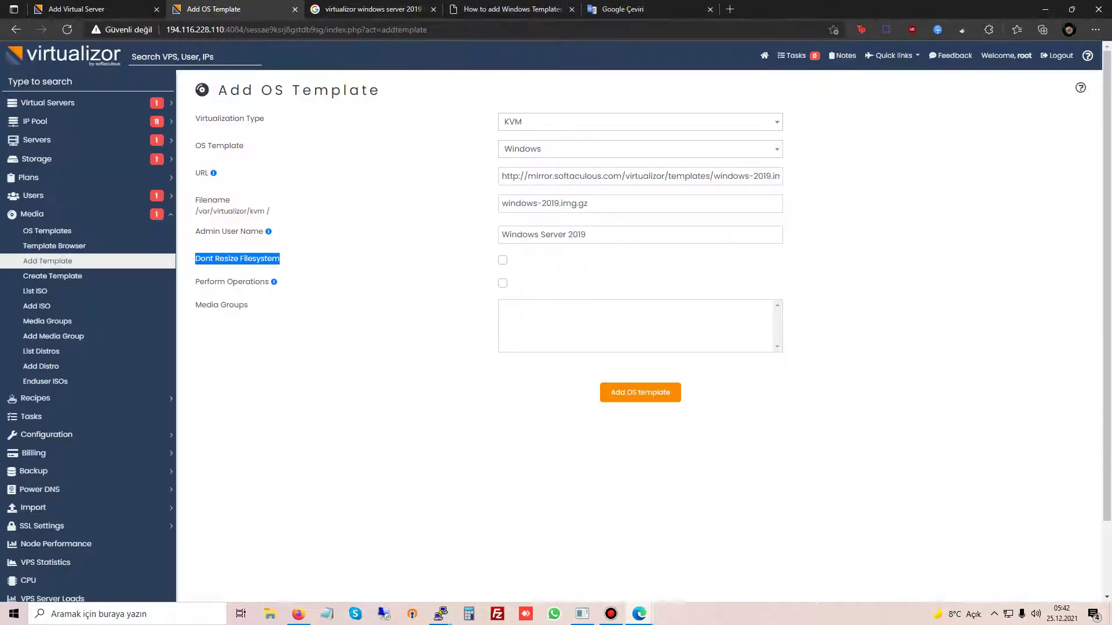
Step: Copy the Perform Operations help text from the Add OS Template form
mouse_move(275, 282)
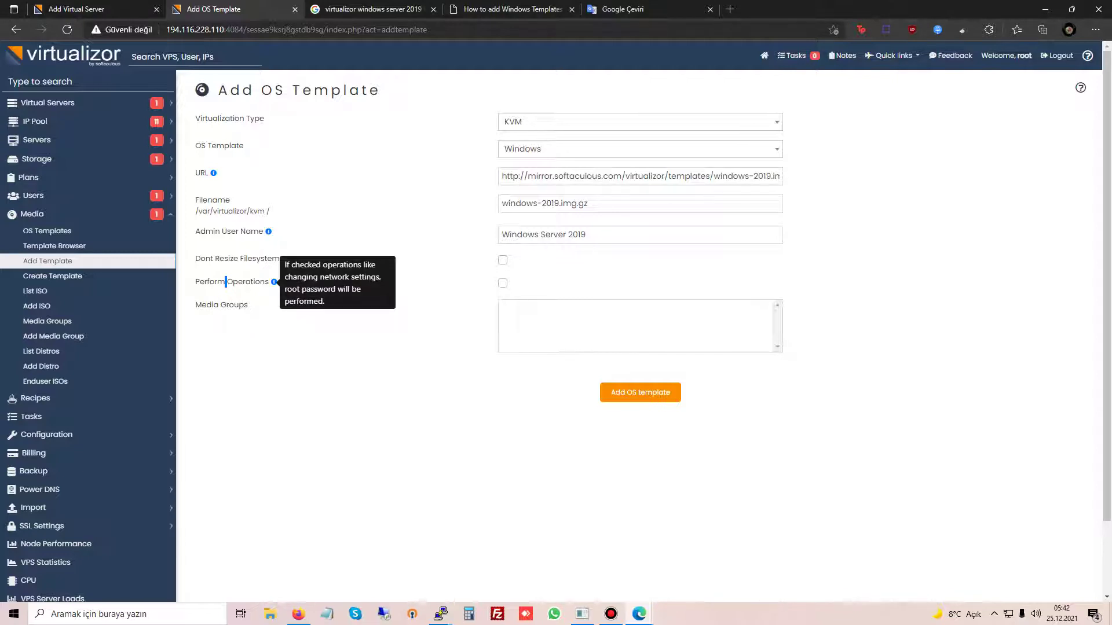
left_click_drag(284, 265, 325, 302)
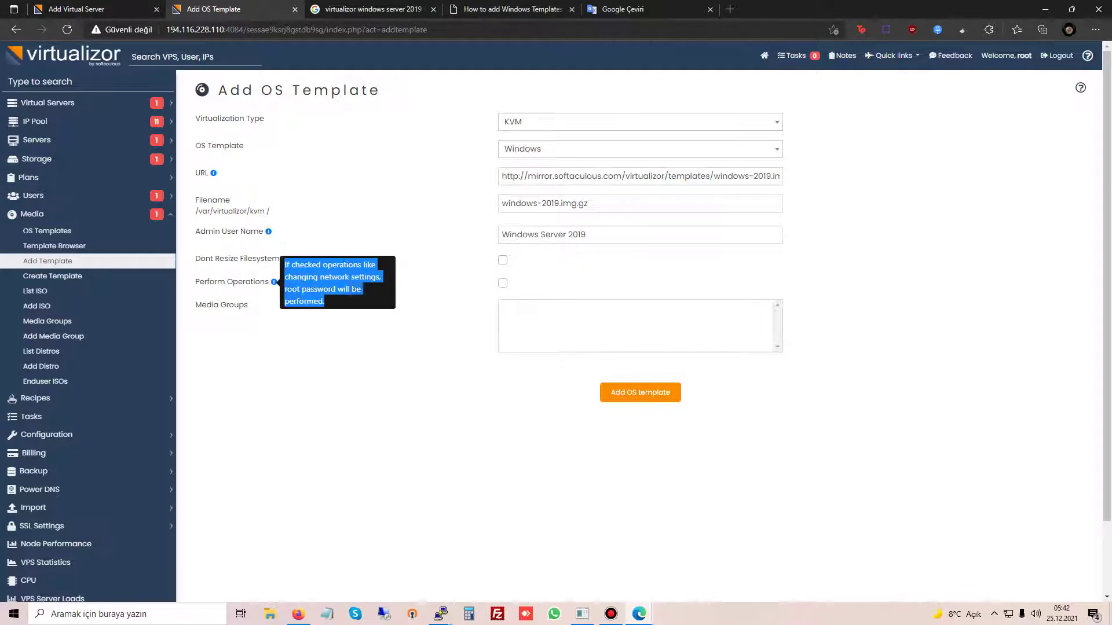
right_click(348, 277)
left_click(622, 9)
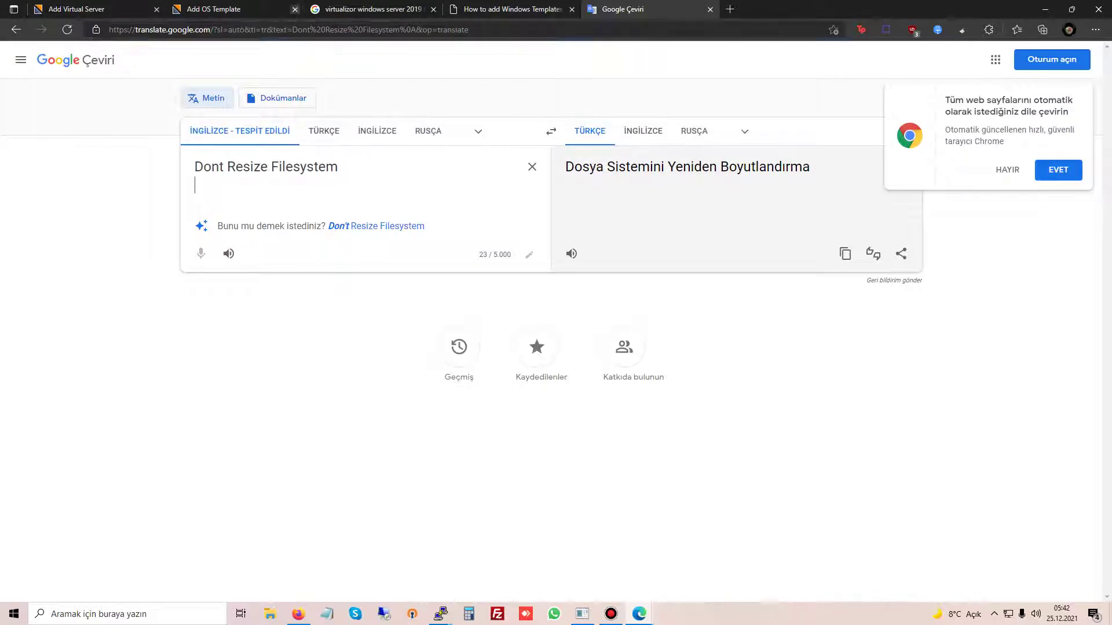
key("ctrl+2")
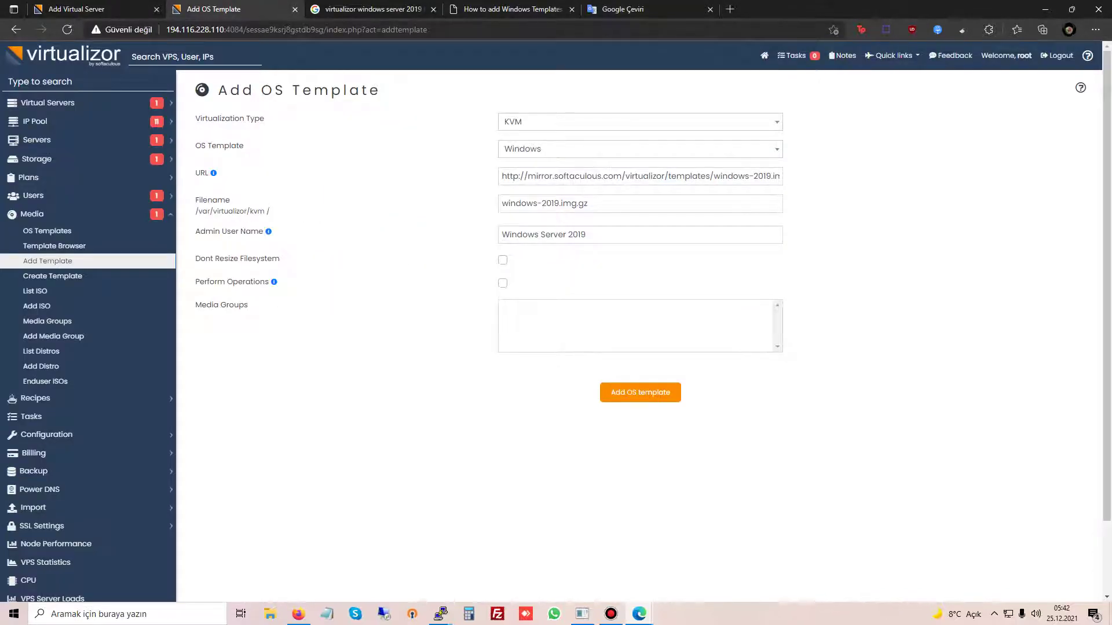
mouse_move(274, 282)
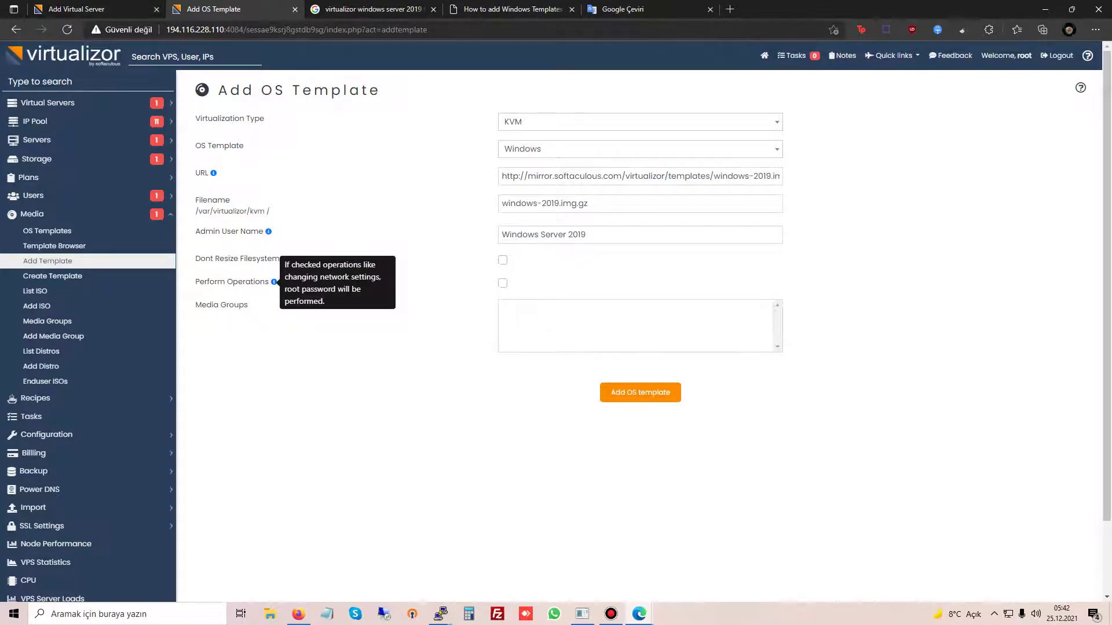
triple_click(325, 277)
right_click(294, 288)
left_click(310, 294)
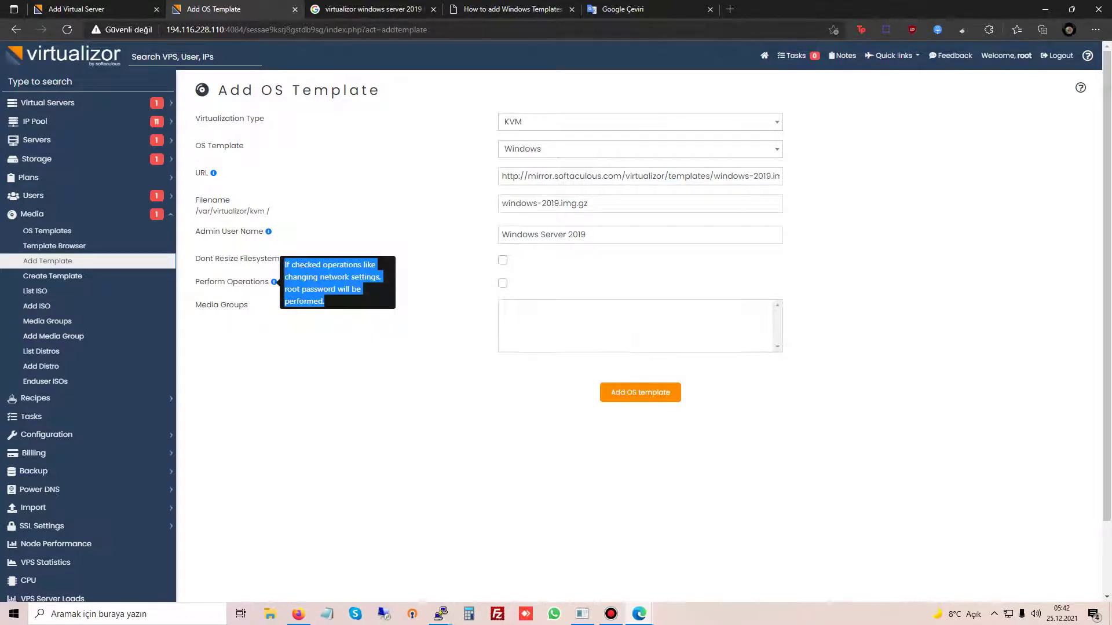
Step: Translate the Perform Operations help text into Turkish, then return to the template form
left_click(672, 9)
key("ctrl+a")
key("ctrl+v")
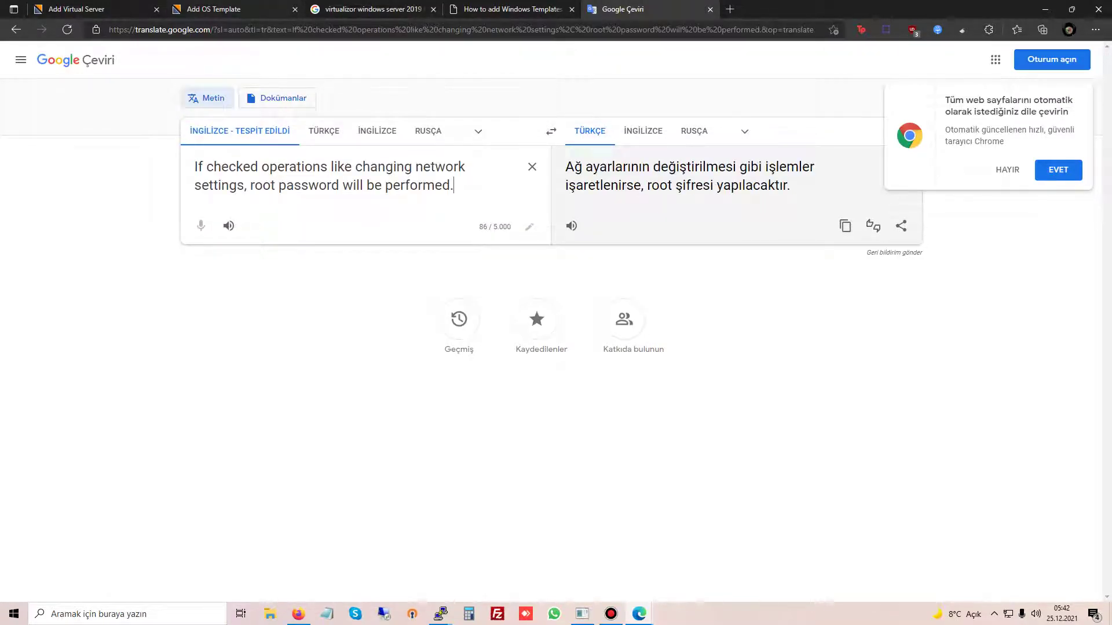
left_click(232, 9)
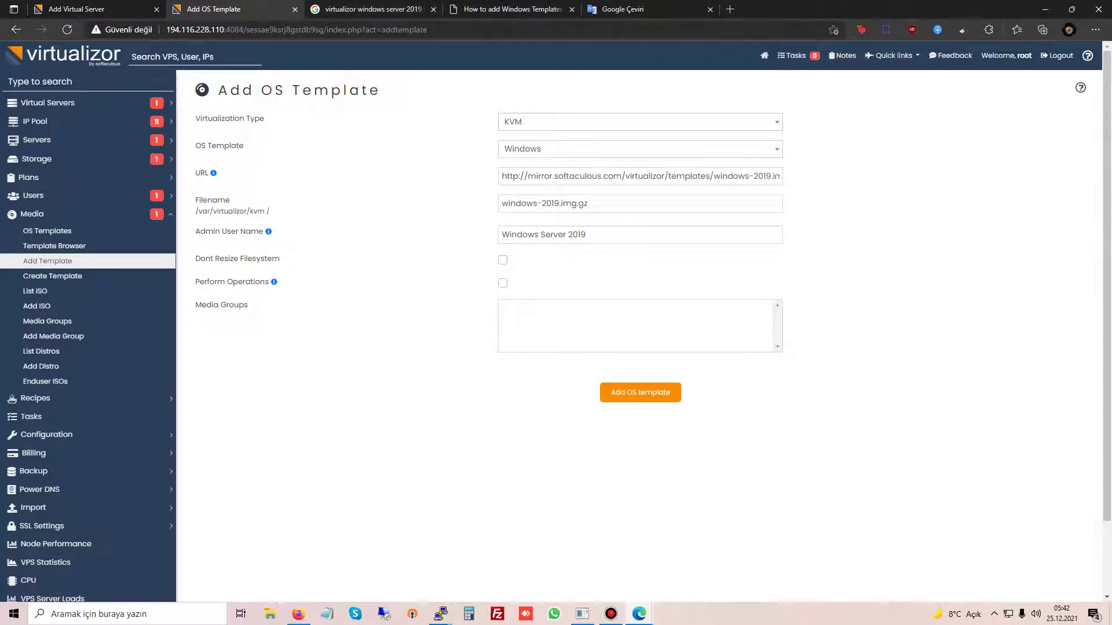
Step: Enable Perform Operations, save the Windows Server 2019 template, and note its 5647 MB download
left_click(503, 283)
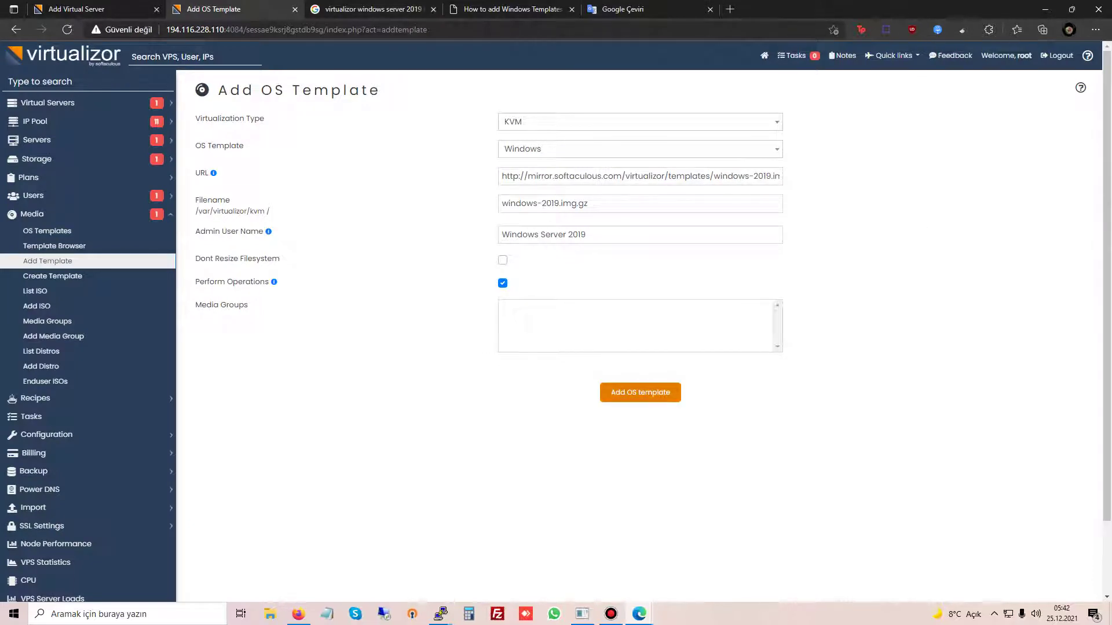
left_click(640, 392)
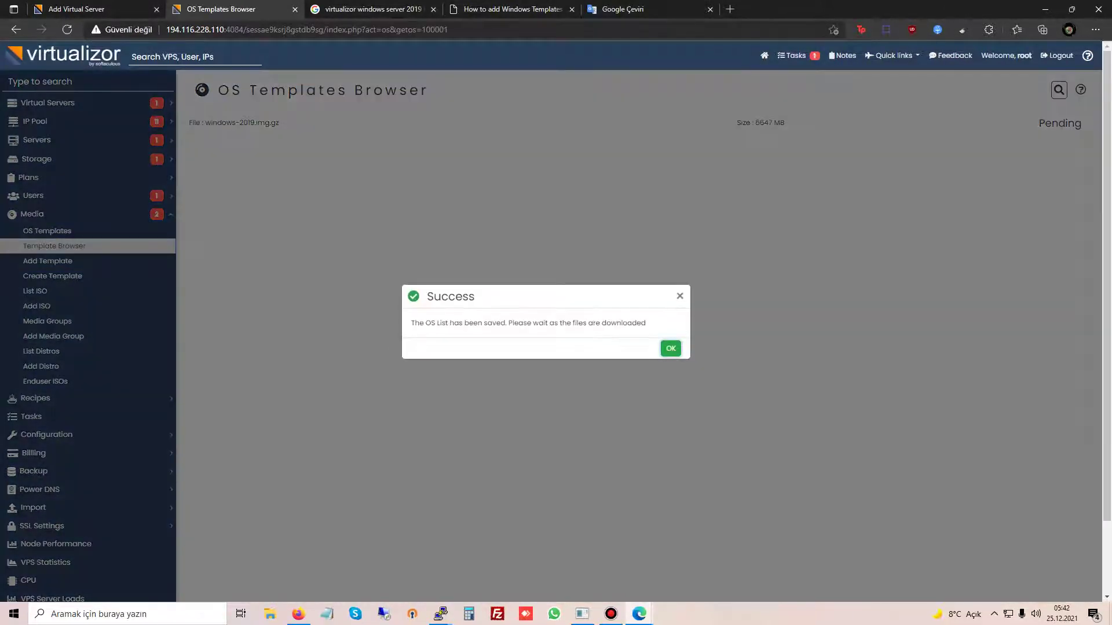
key("Return")
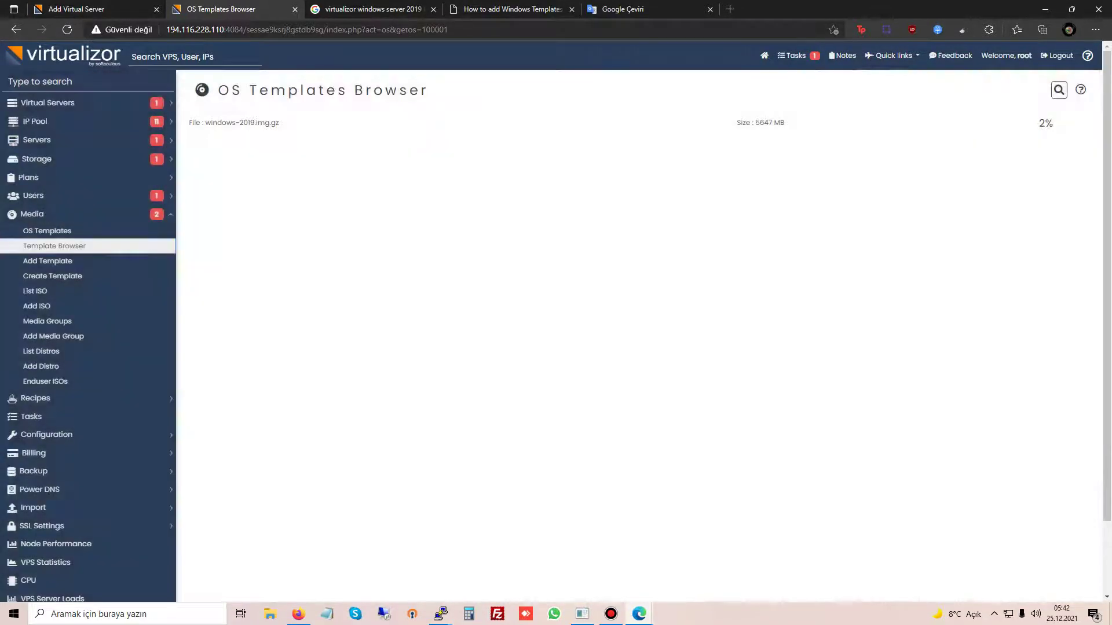
left_click_drag(734, 122, 806, 104)
left_click(509, 8)
left_click(370, 8)
Step: Open search results in new tabs and read the Virtualizor Create OS Template documentation
middle_click(187, 243)
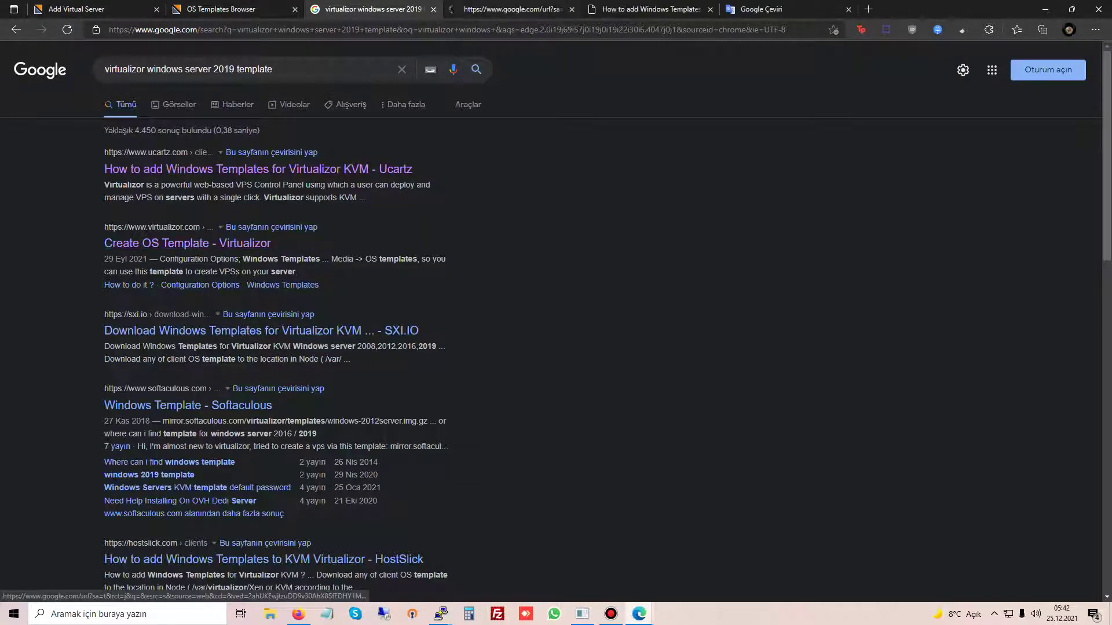
left_click(648, 9)
left_click(510, 9)
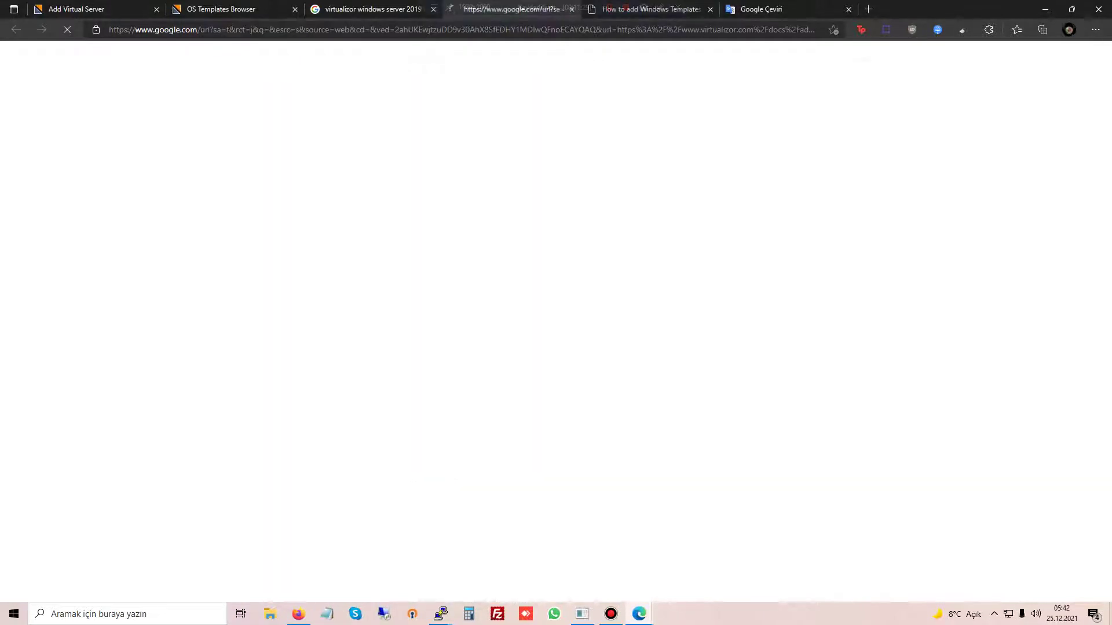
left_click(371, 8)
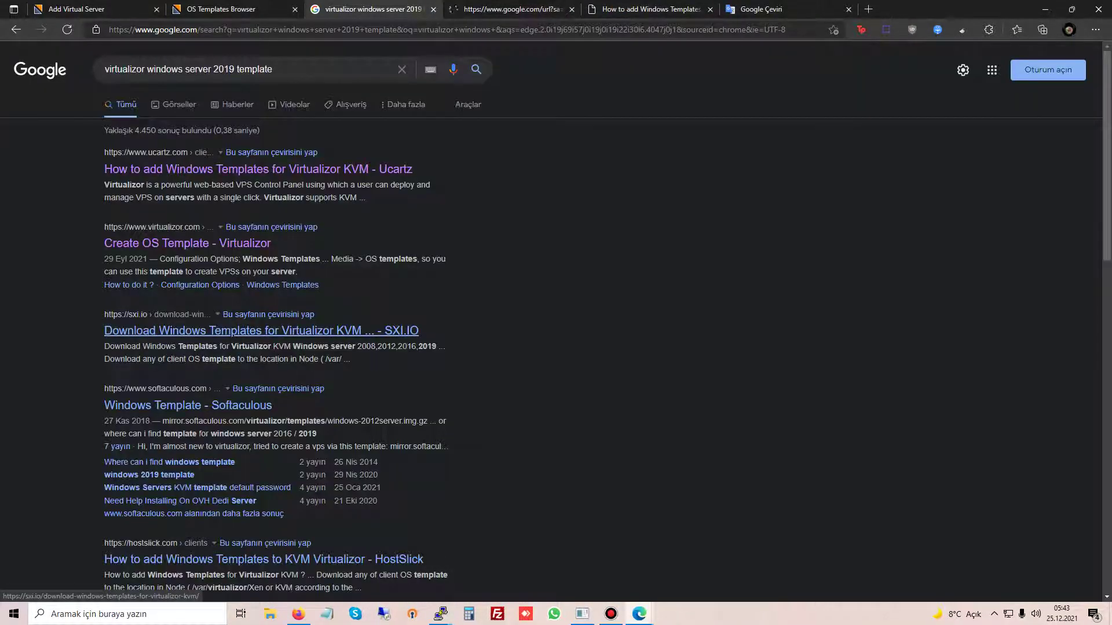
left_click(186, 244)
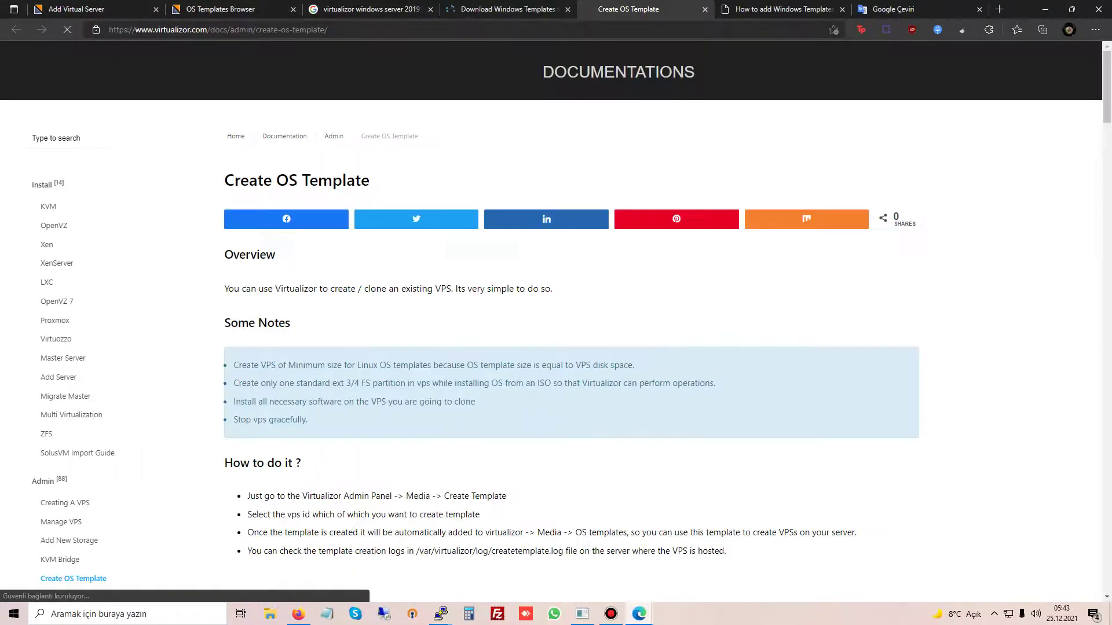
scroll(666, 319, "down", 10)
scroll(570, 318, "down", 14)
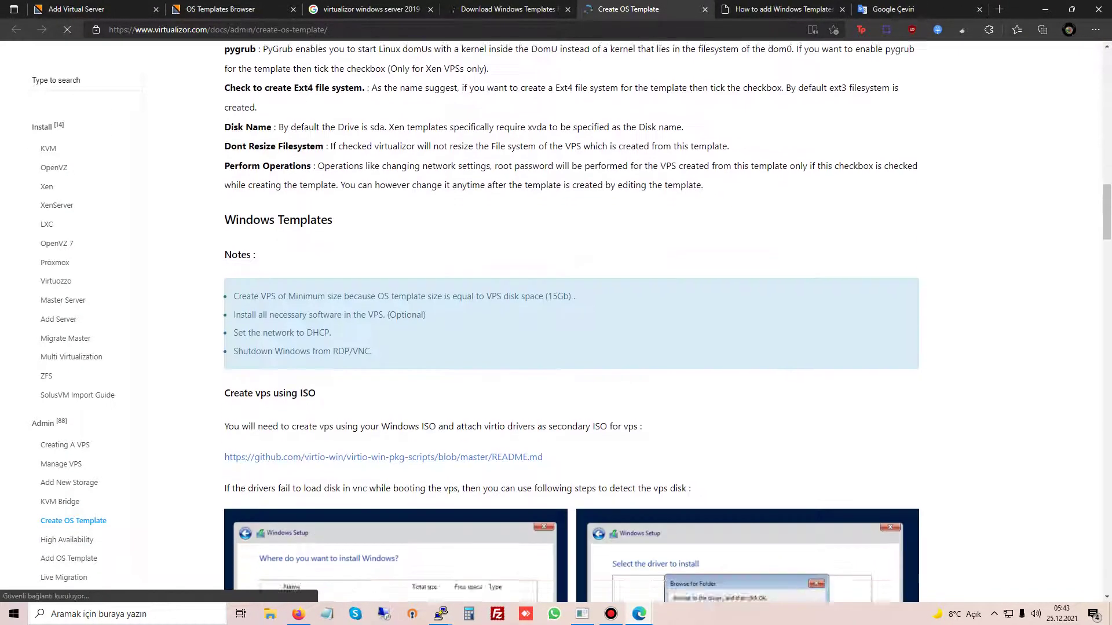
scroll(571, 319, "down", 10)
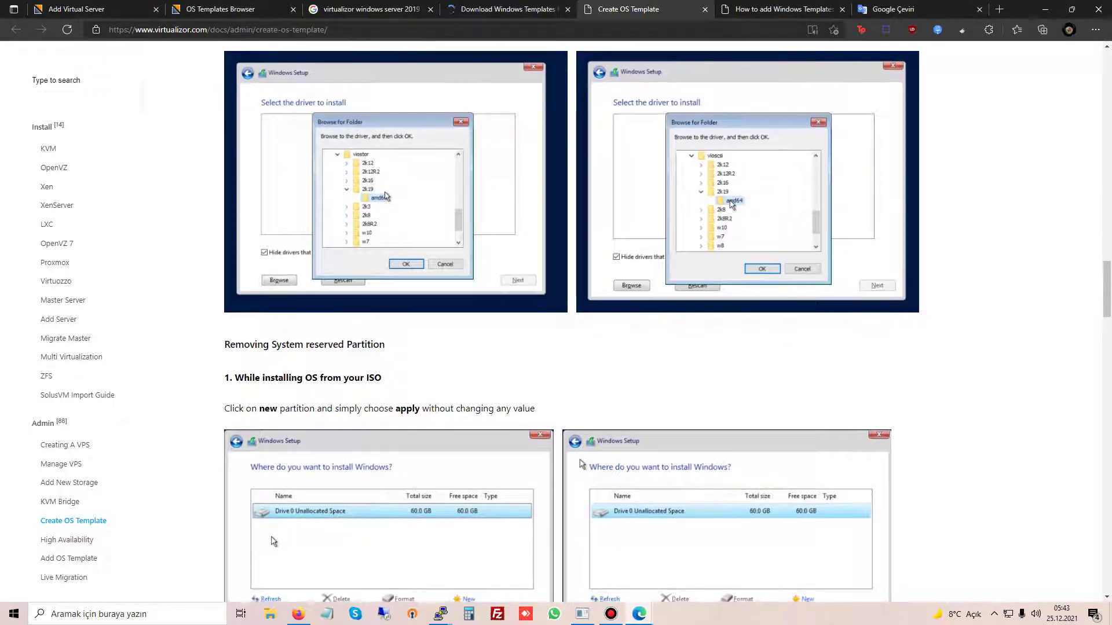
key("ctrl+w")
key("ctrl+shift+Tab")
Step: Review the SXI.IO template download page and the Ucartz guide, then close them
scroll(579, 319, "down", 5)
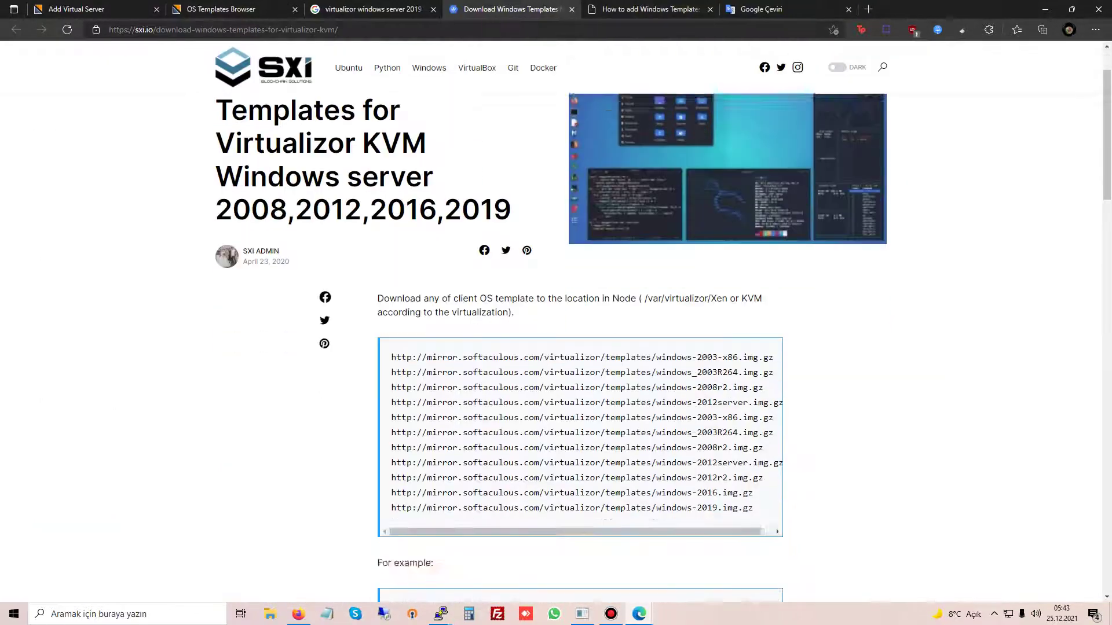
scroll(579, 452, "right", 1)
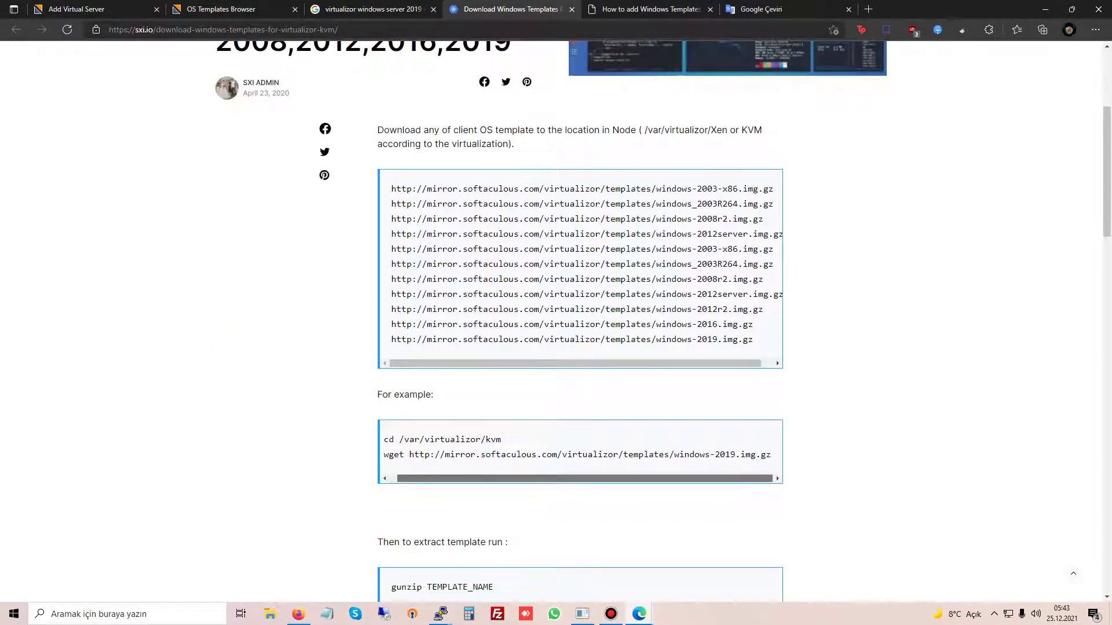
scroll(579, 266, "right", 1)
scroll(579, 318, "down", 9)
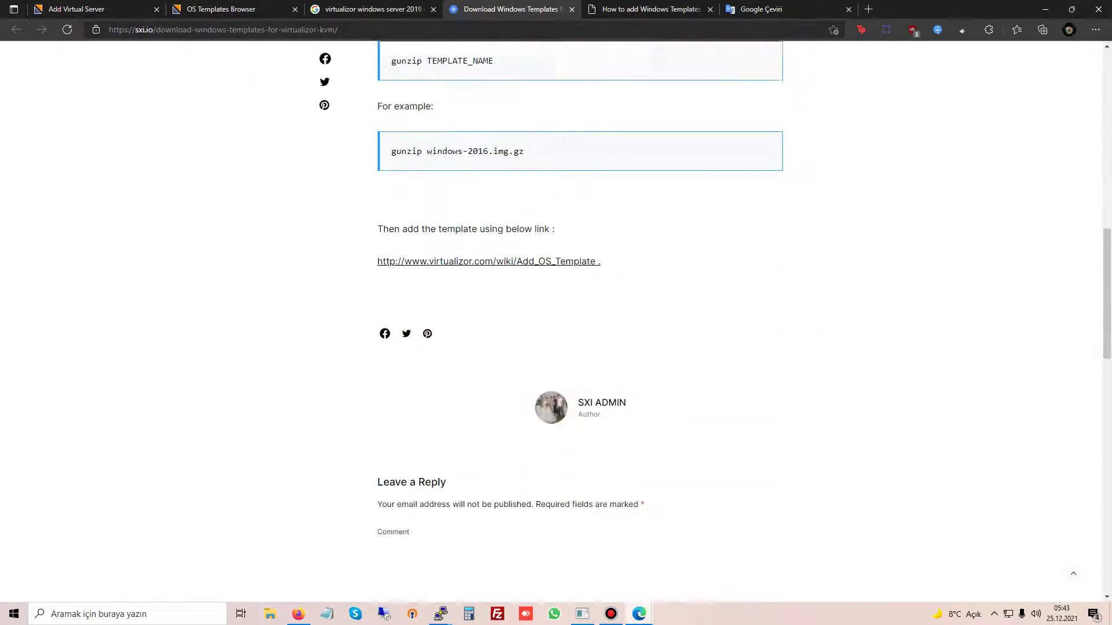
scroll(579, 319, "up", 2)
key("ctrl+w")
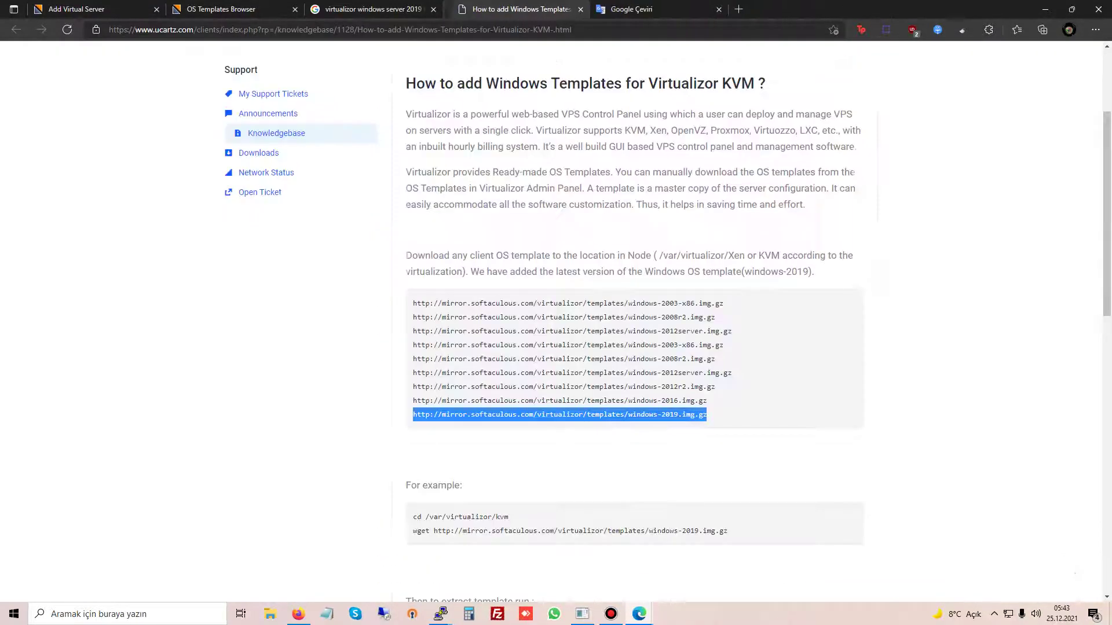
key("ctrl+shift+Tab")
key("ctrl+shift+Tab")
key("ctrl+Tab")
key("ctrl+Tab")
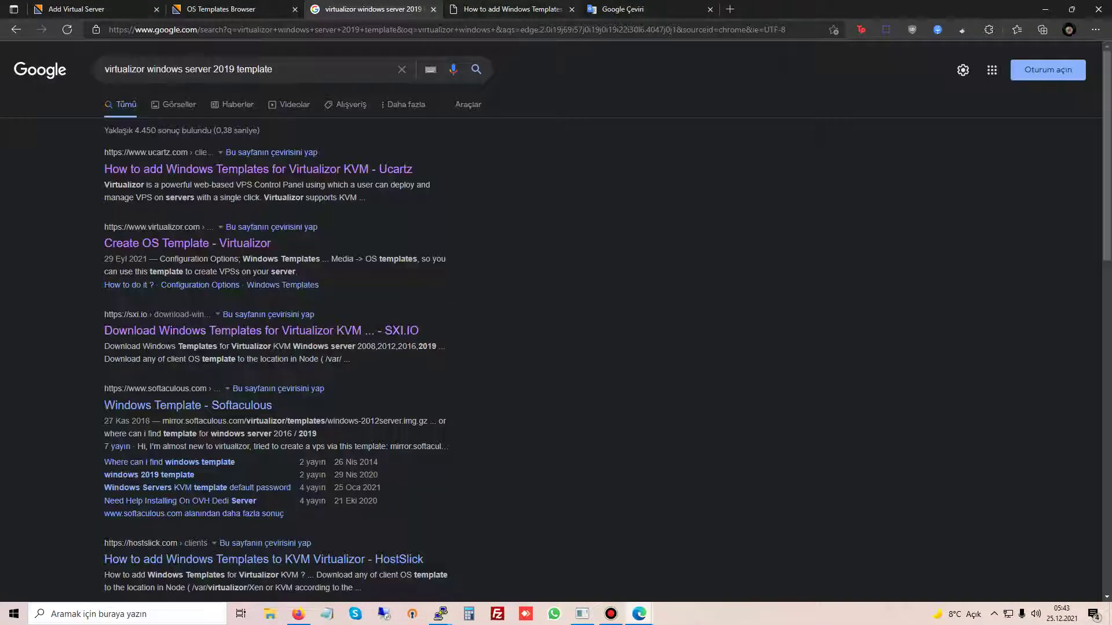
scroll(637, 319, "down", 5)
scroll(637, 319, "down", 6)
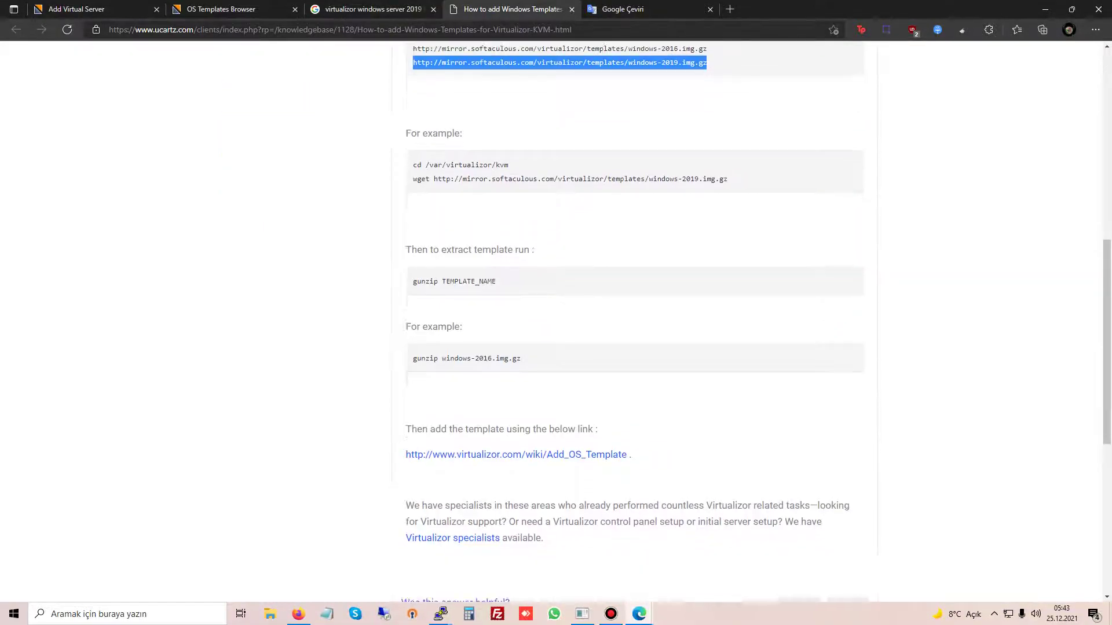
scroll(637, 319, "up", 7)
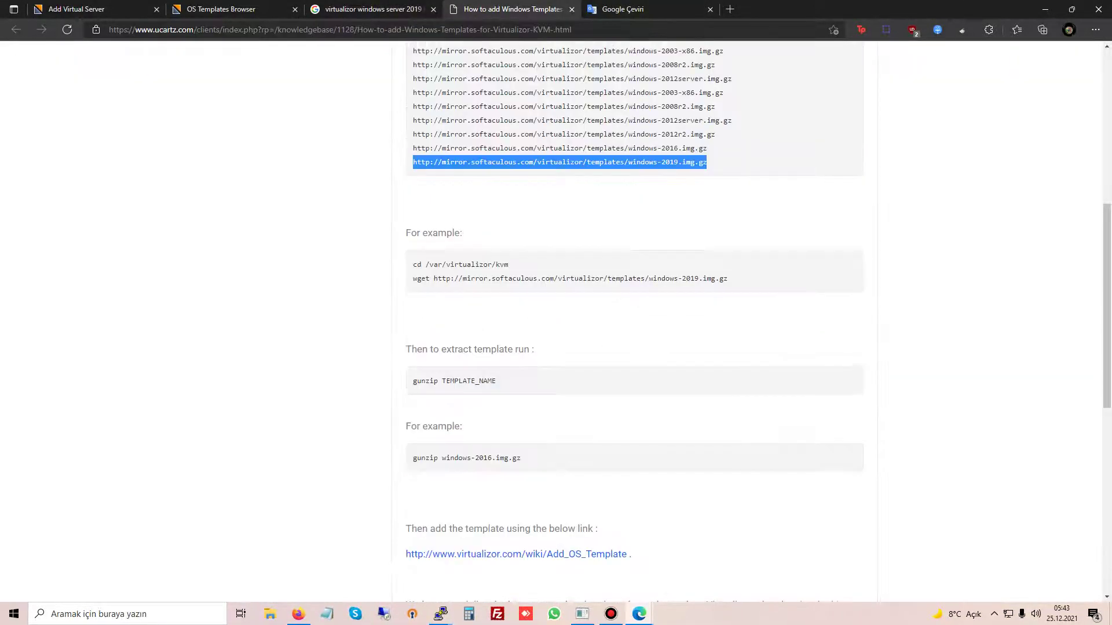
key("ctrl+shift+Tab")
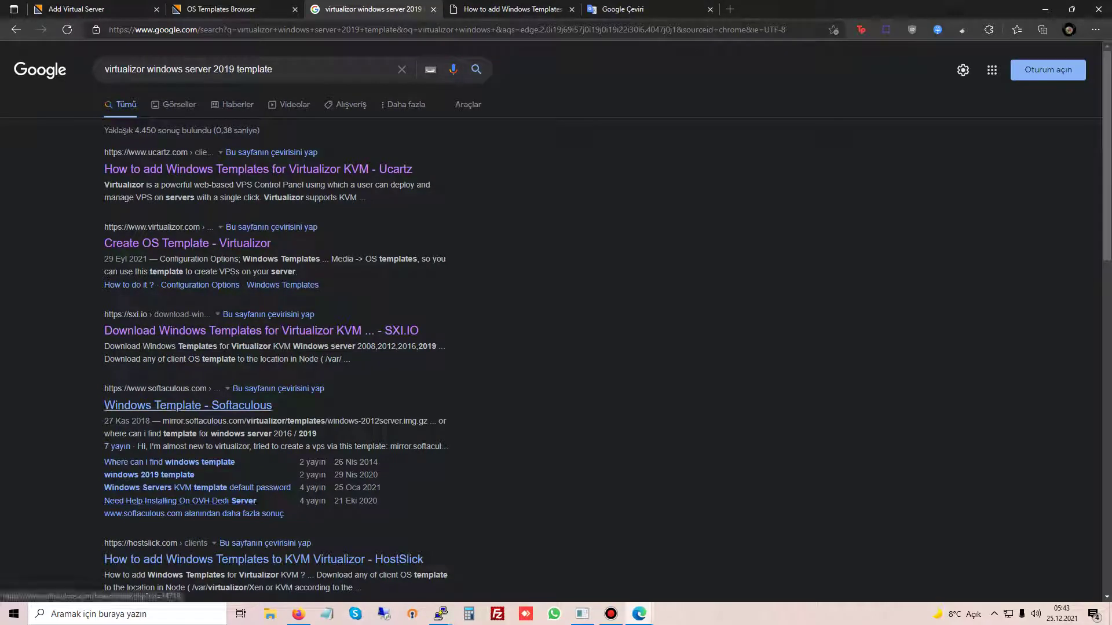
Step: Check the windows-2019.img.gz download progress in Virtualizor
key("ctrl+shift+Tab")
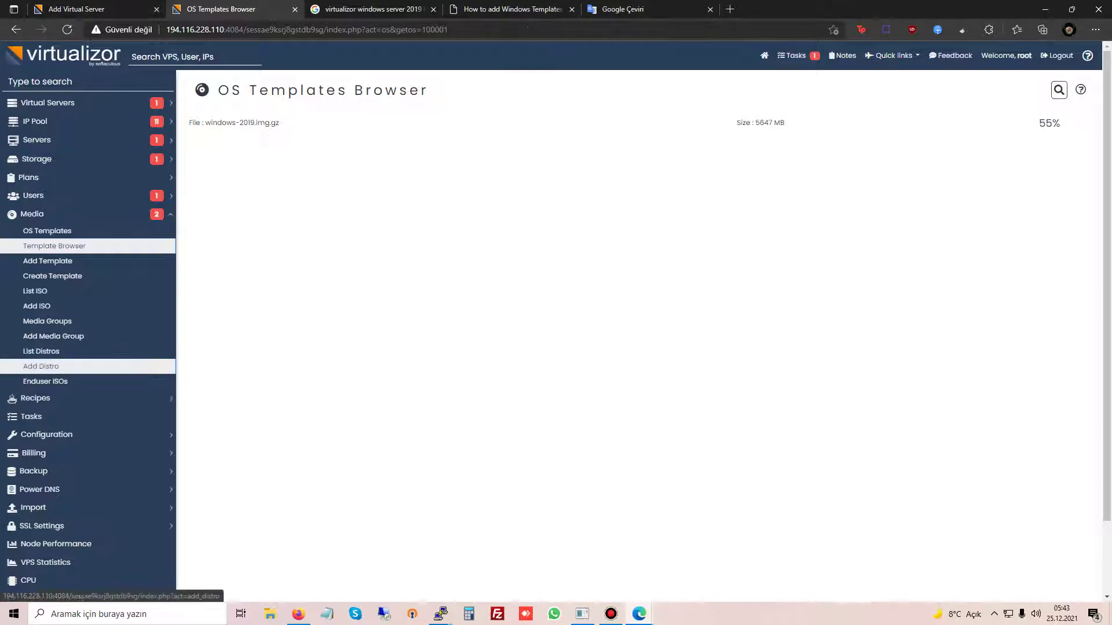
scroll(87, 365, "down", 3)
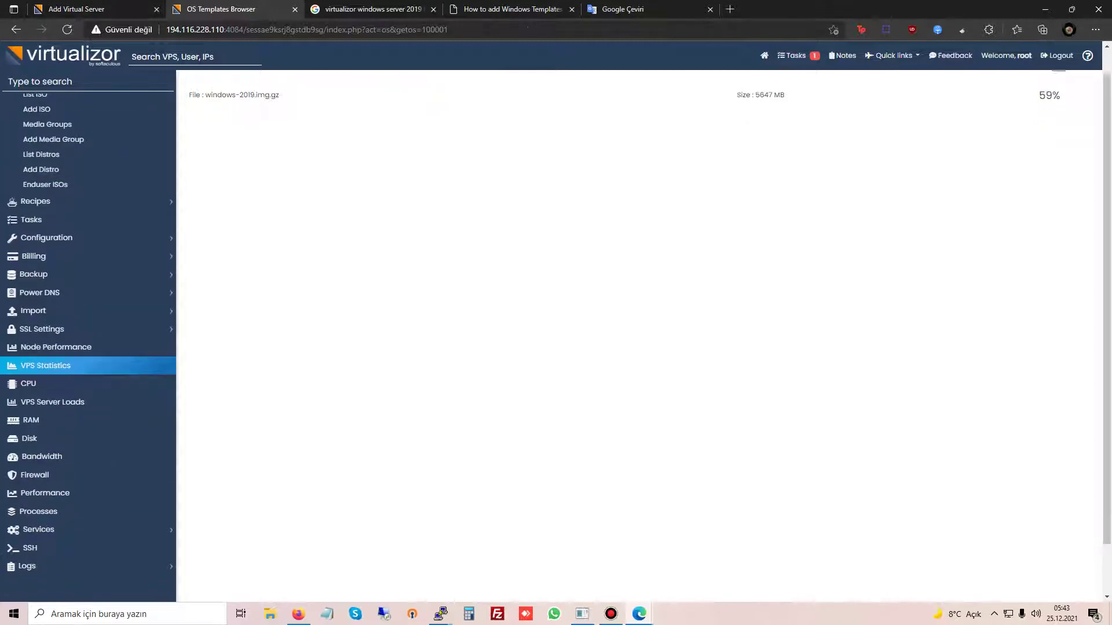
scroll(87, 383, "down", 3)
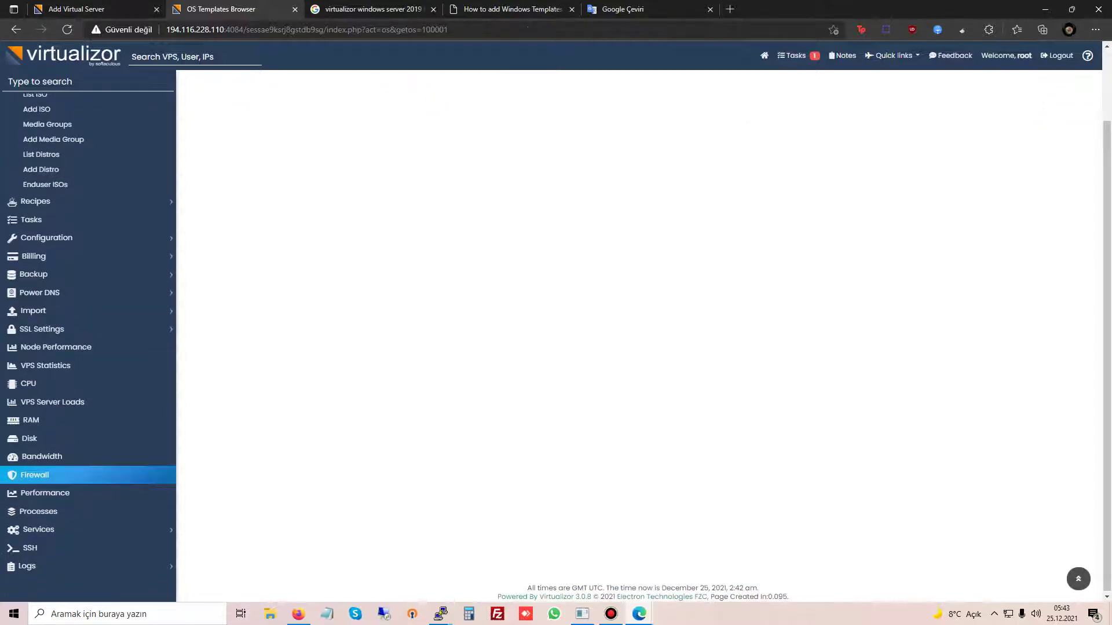
scroll(87, 475, "up", 5)
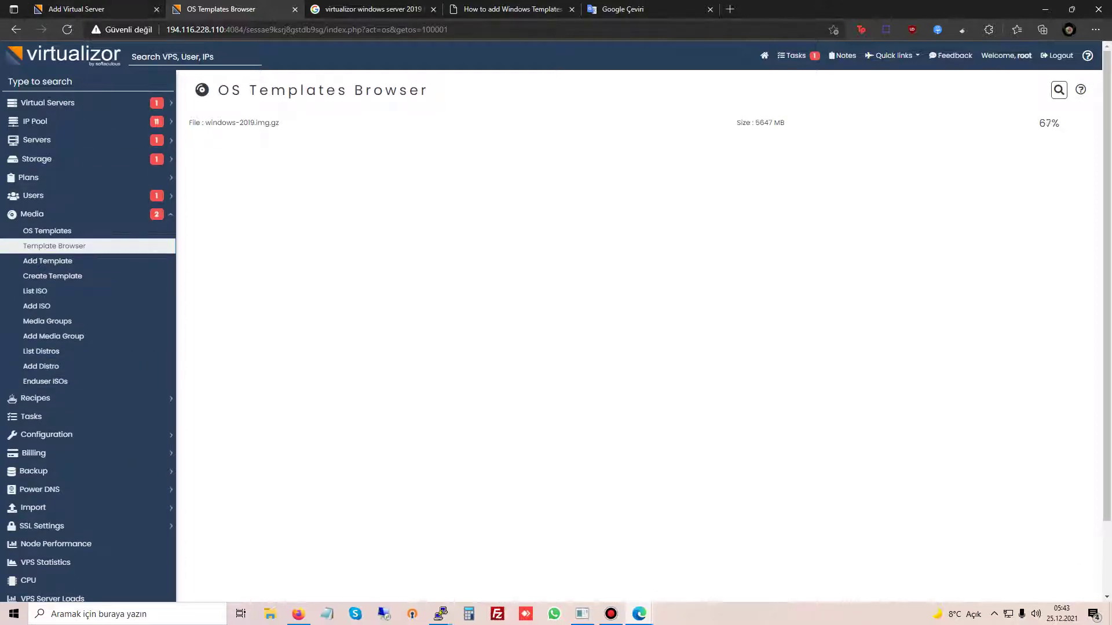
Step: Go to Plans > Add Plan in Virtualizor
key("ctrl+shift+Tab")
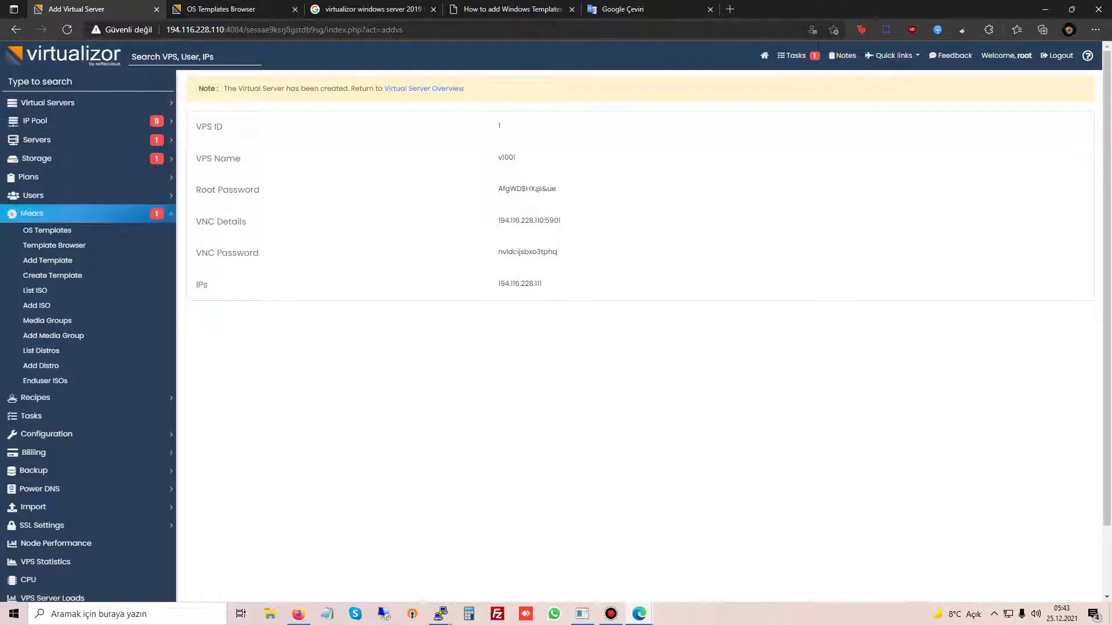
left_click(32, 213)
left_click(28, 177)
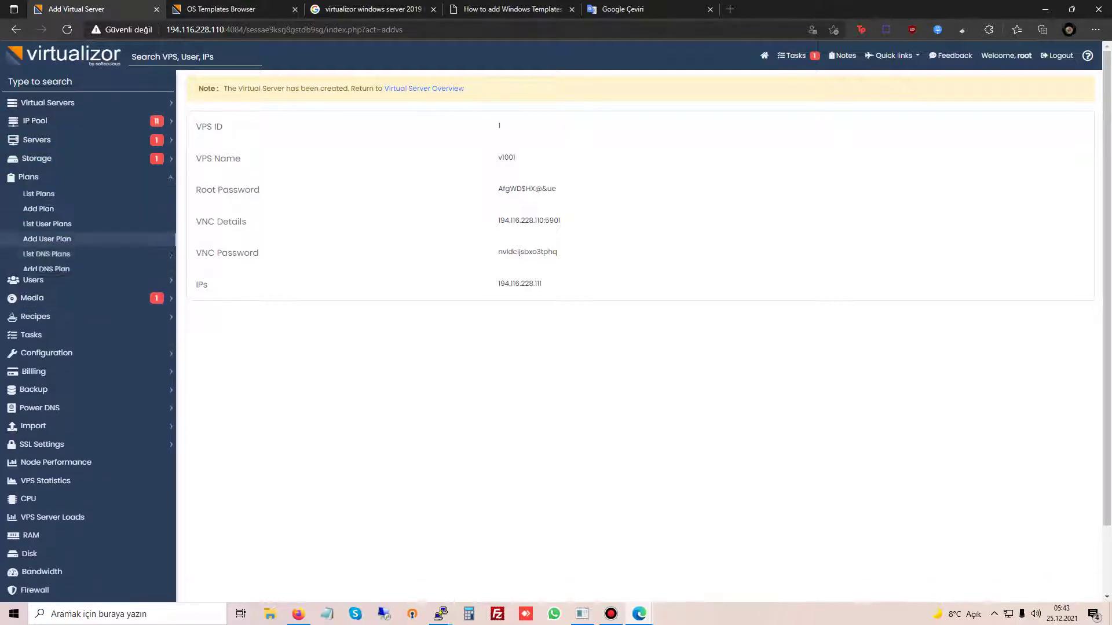
left_click(39, 209)
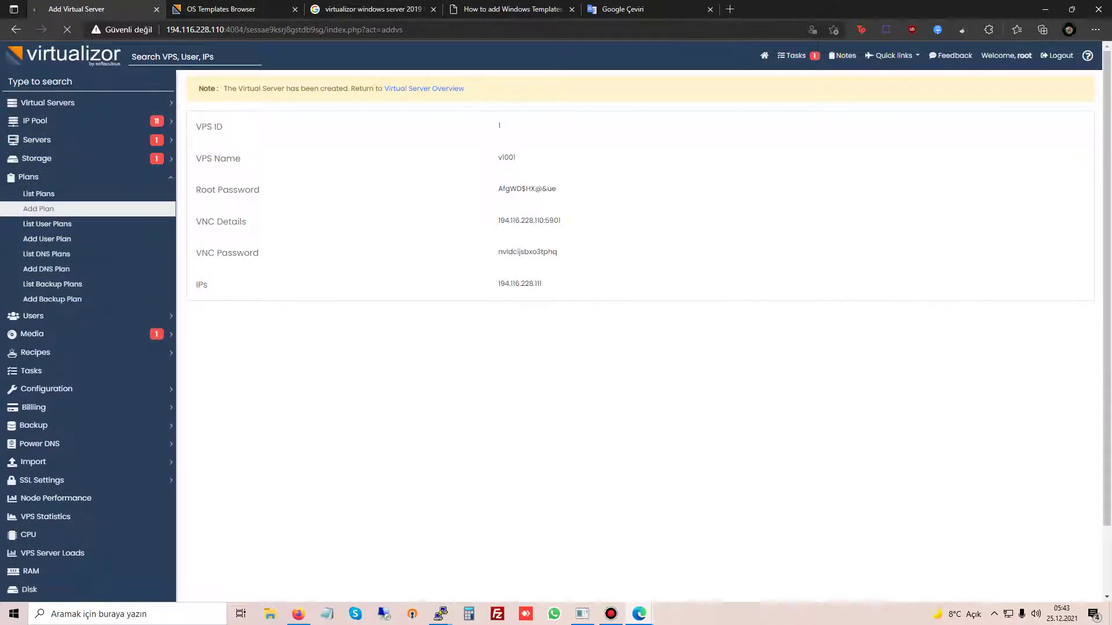
Step: Name the plan VPS-1 with type KVM and OS centos-7.6-x86_64
type("P")
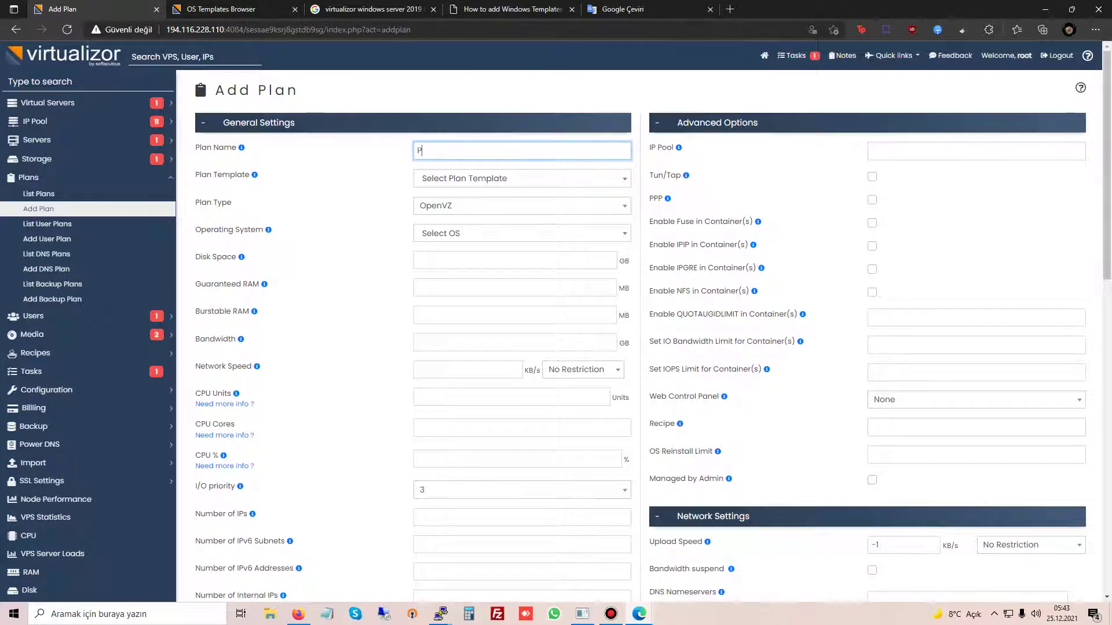
type("lan1")
key("ctrl+a")
type("VPS-1")
left_click(521, 233)
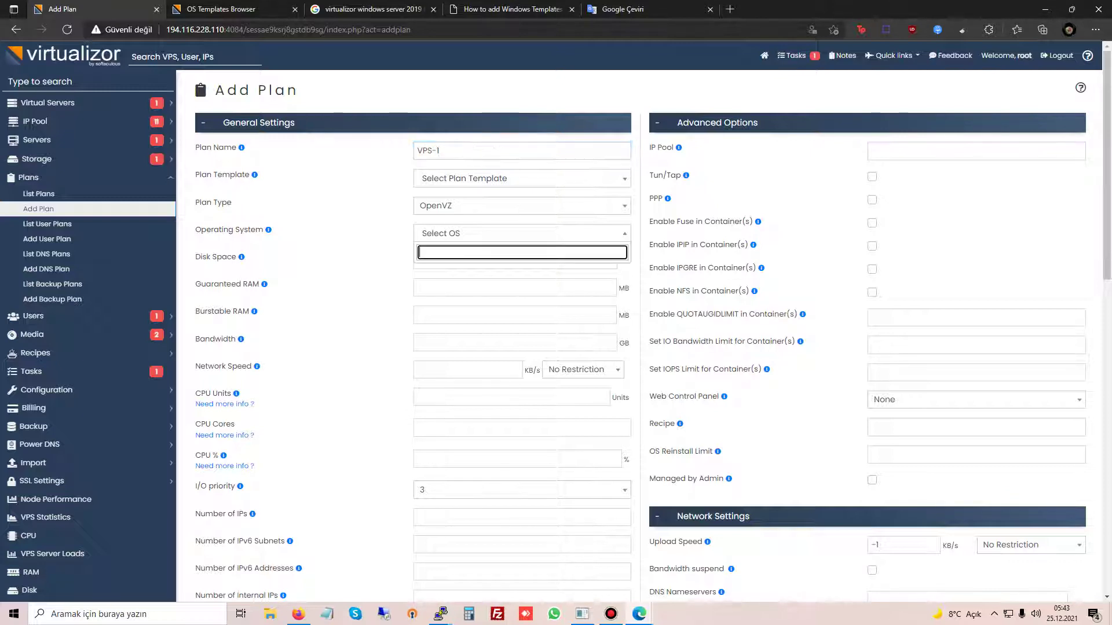
left_click(521, 205)
left_click(458, 233)
left_click(521, 233)
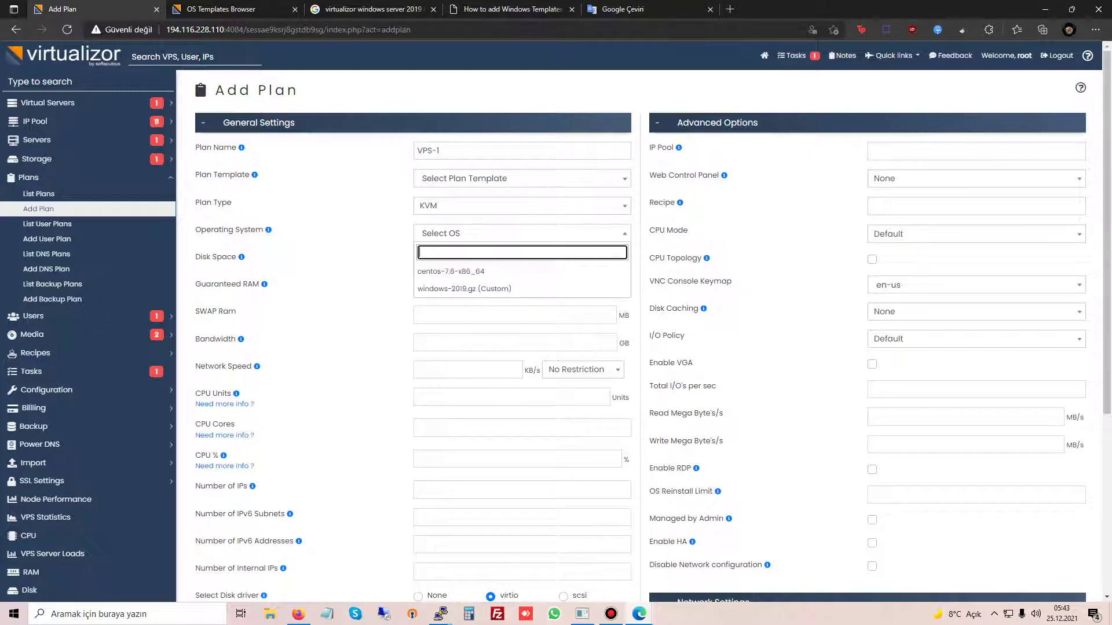
key("Return")
Step: Set disk 50 GB, guaranteed RAM 4096, SWAP 2048, and bandwidth 0
left_click(516, 260)
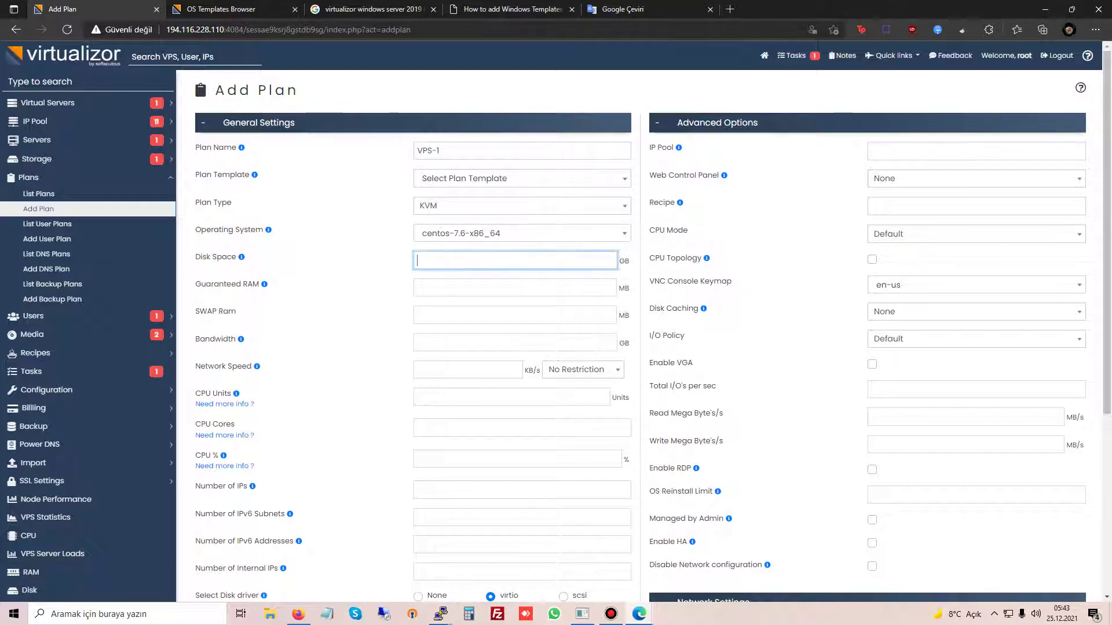
type("50")
key("Tab")
type("4096")
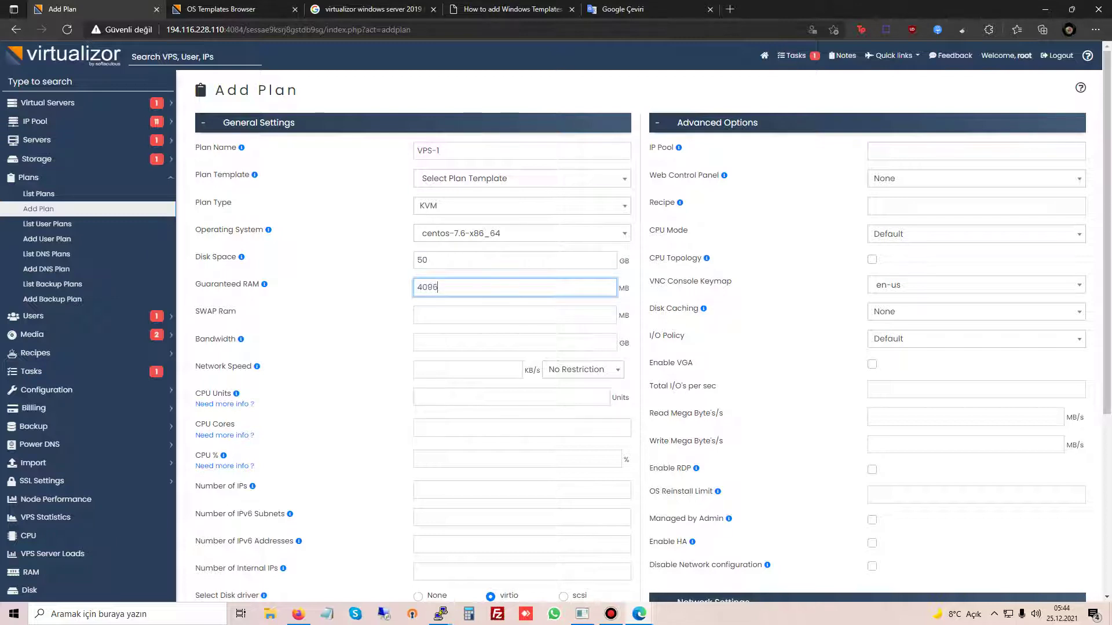
key("Tab")
type("2018")
key("Tab")
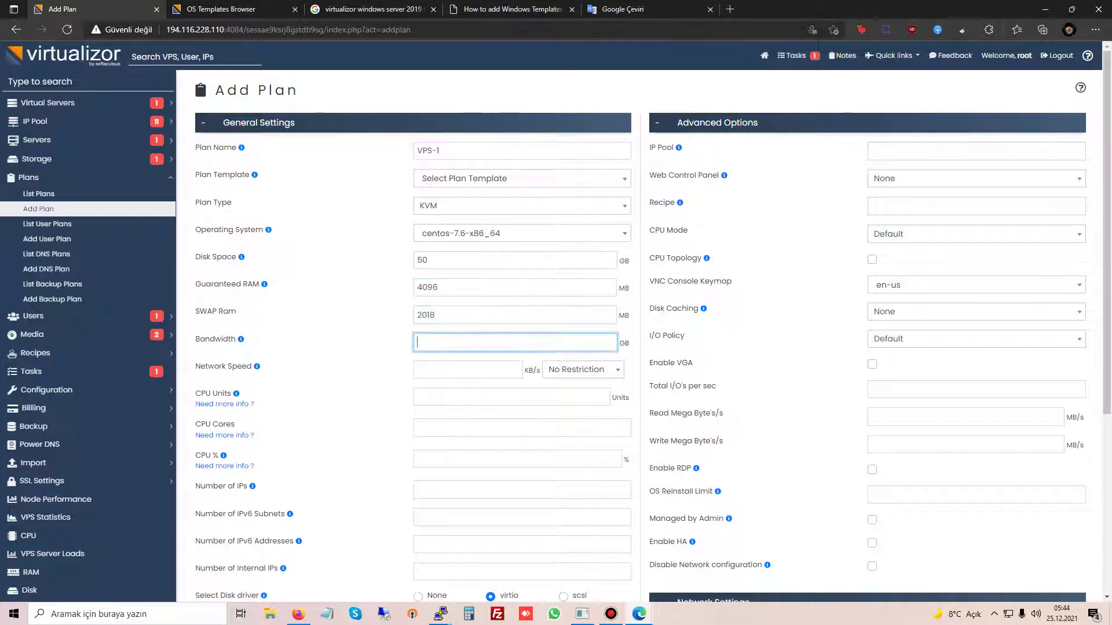
key("shift+Tab")
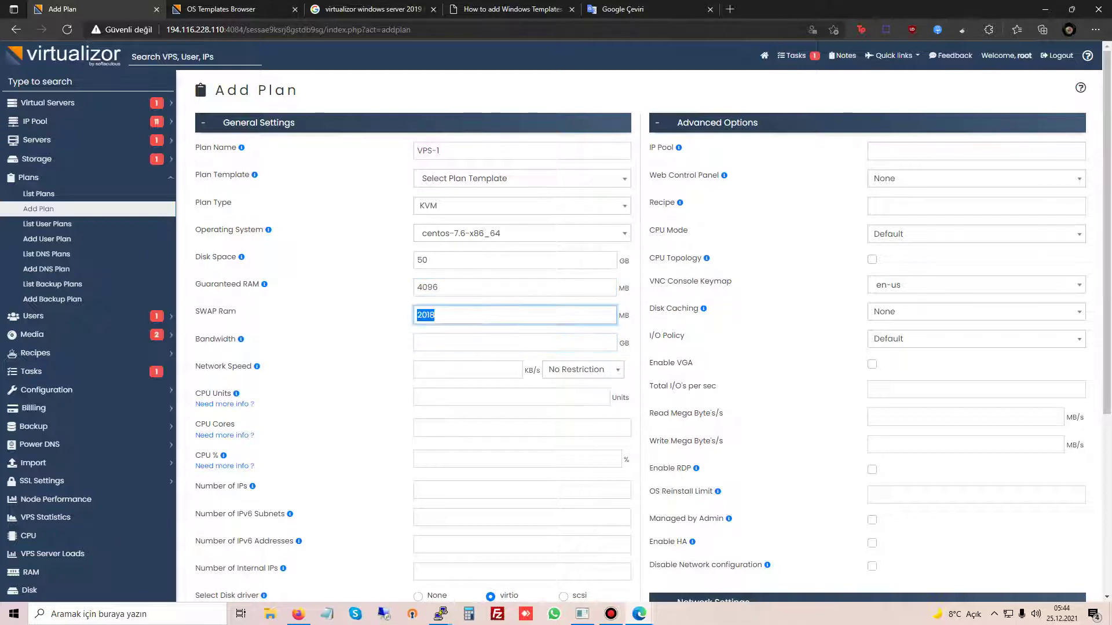
type("2048")
key("Tab")
type("0")
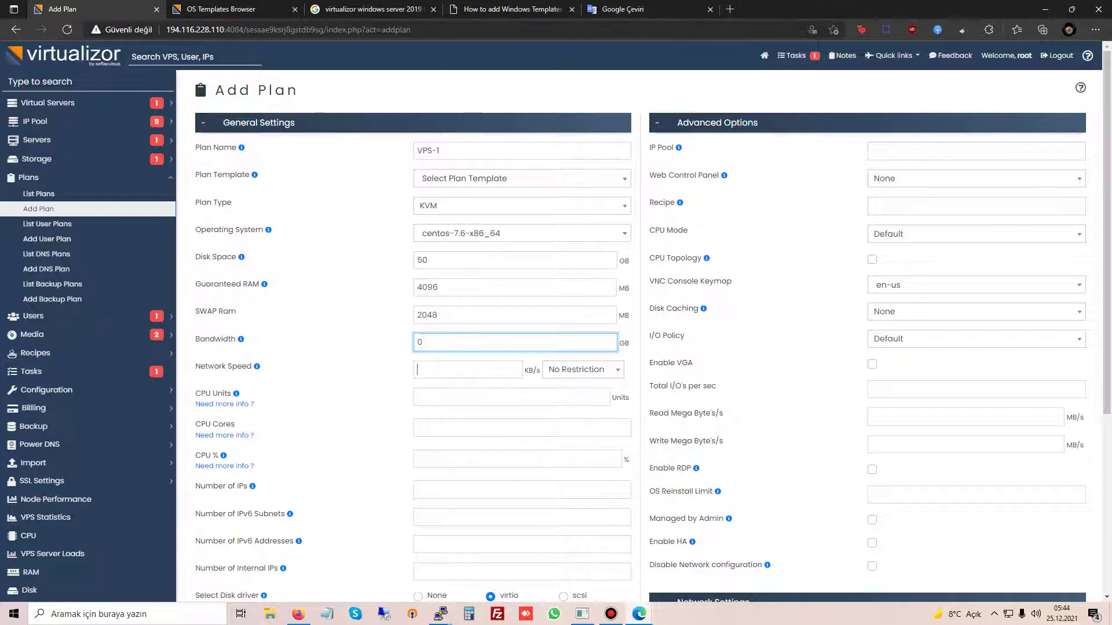
key("Tab")
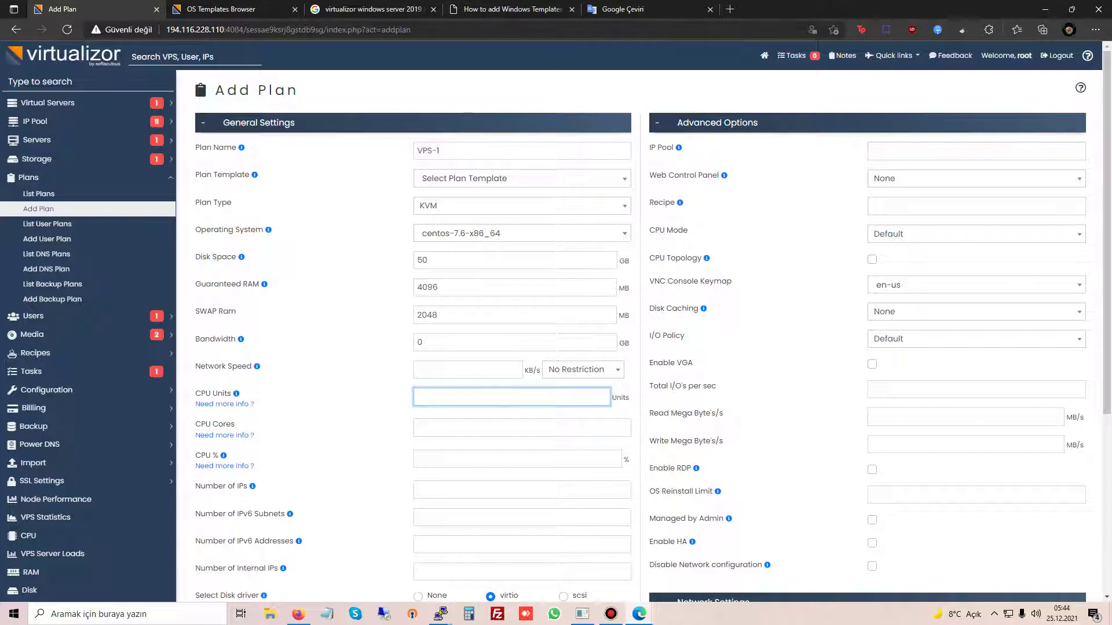
Step: Set 2 CPU cores, 6000 CPU units, 6000 CPU %, and 1 IP
left_click(522, 428)
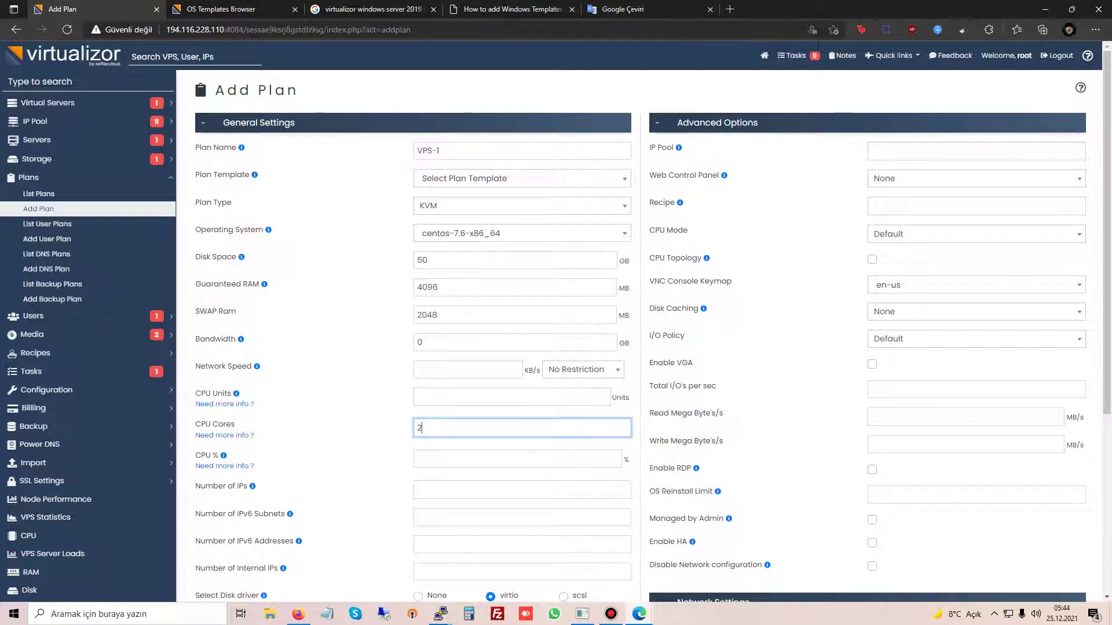
left_click(512, 397)
type("6000")
left_click(517, 458)
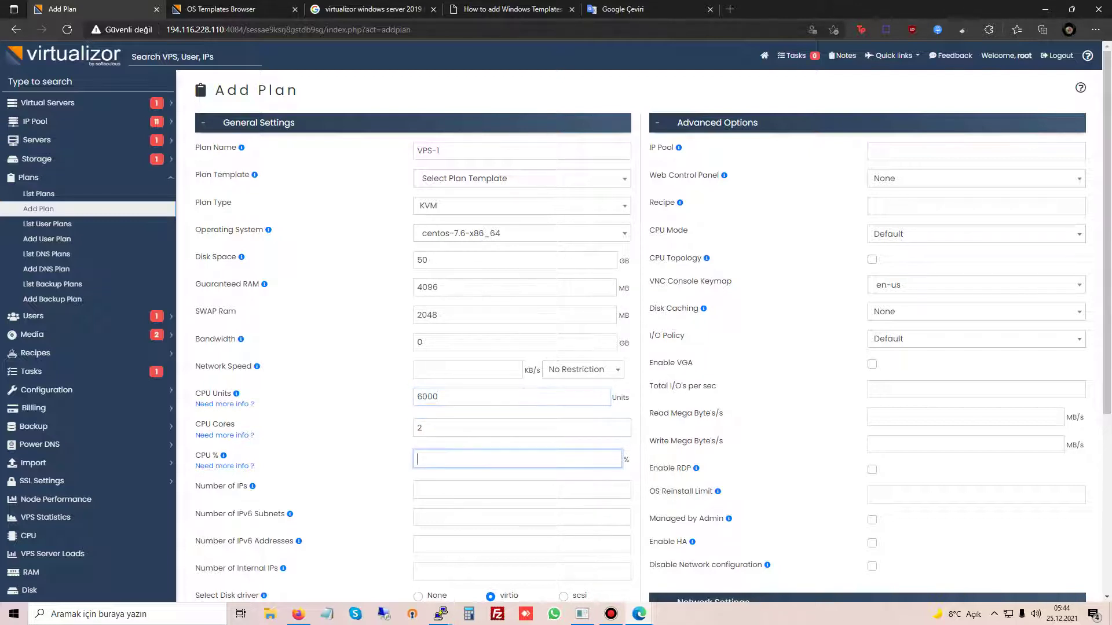
type("600")
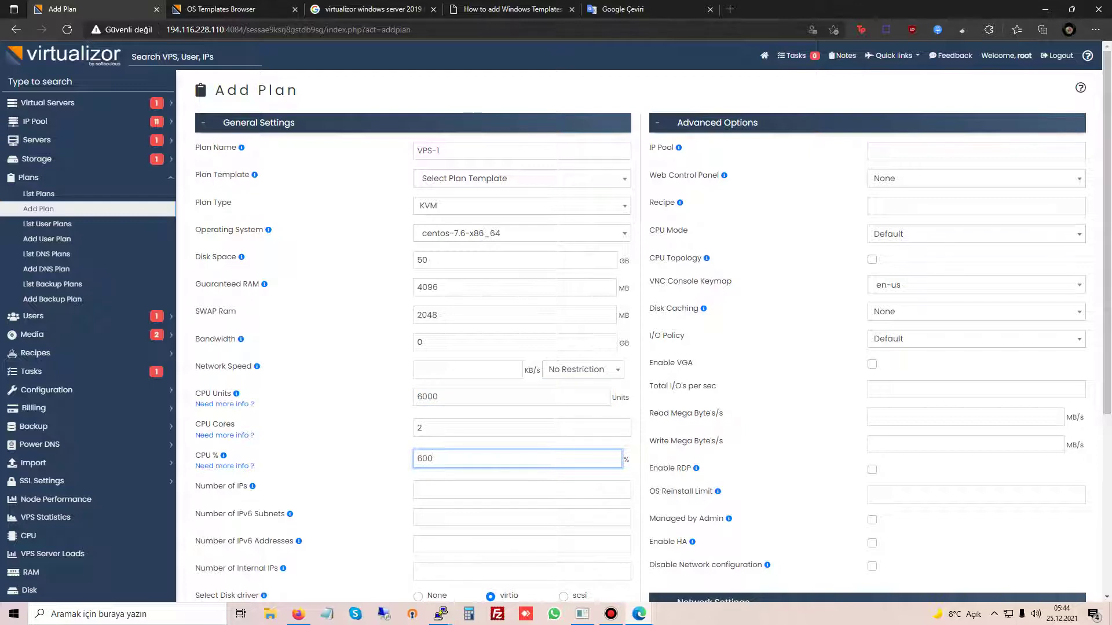
type("0")
left_click(521, 489)
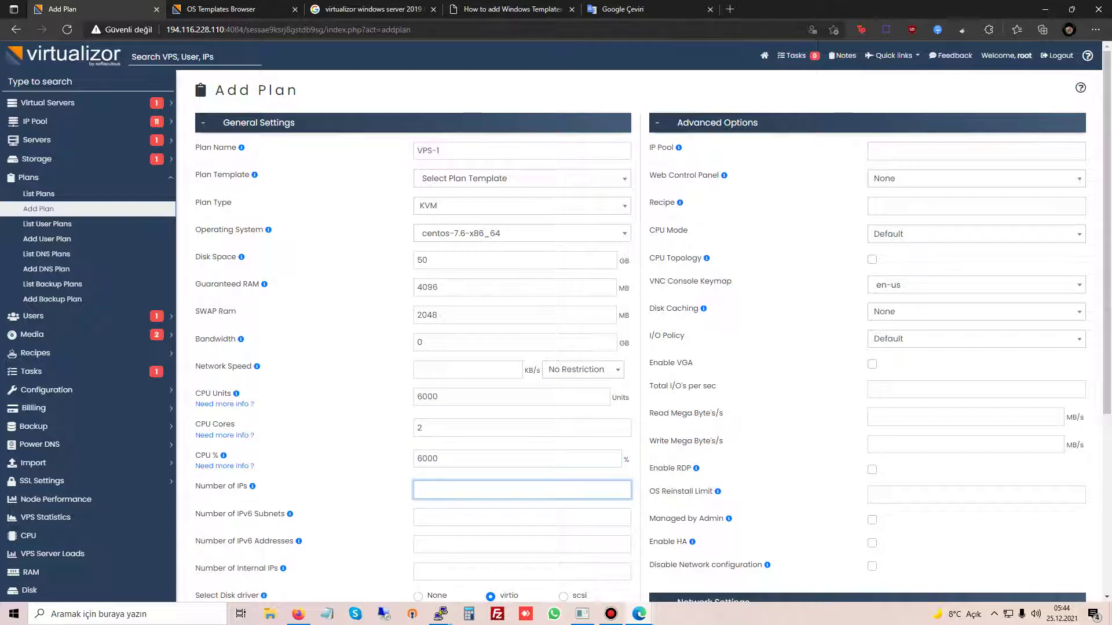
type("1")
Step: Enable VNC and RDP for the plan
scroll(637, 336, "down", 4)
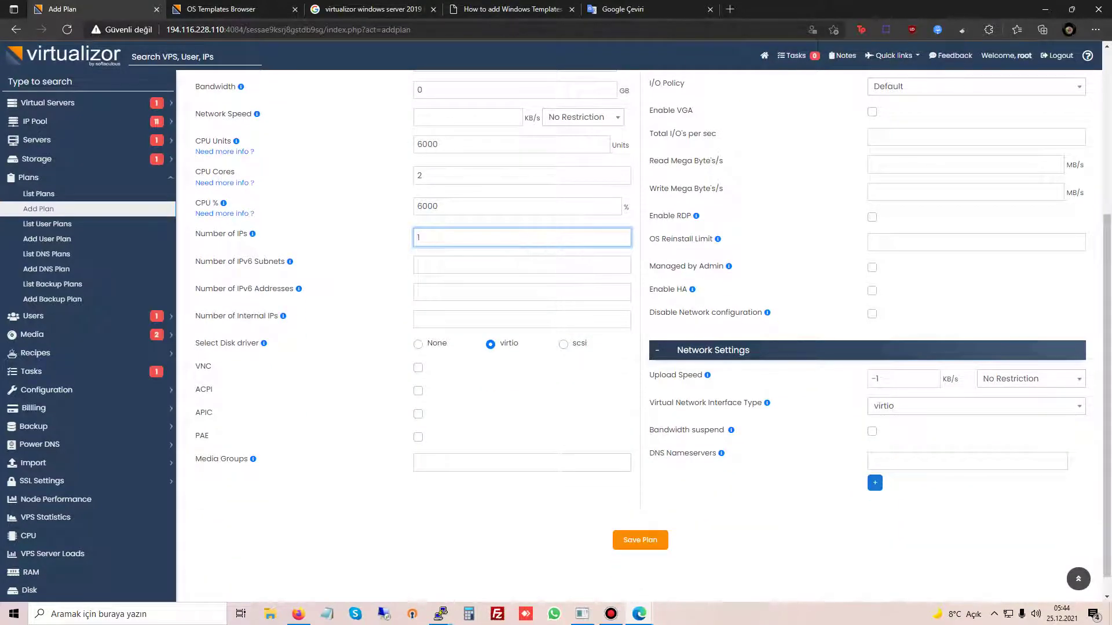
left_click(418, 367)
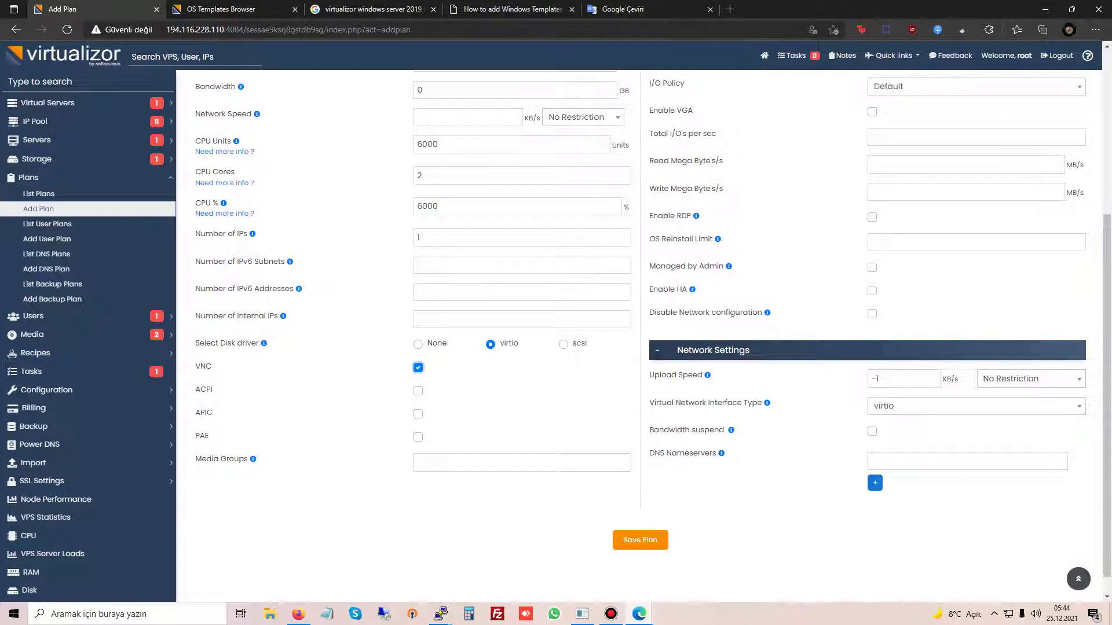
scroll(637, 336, "up", 4)
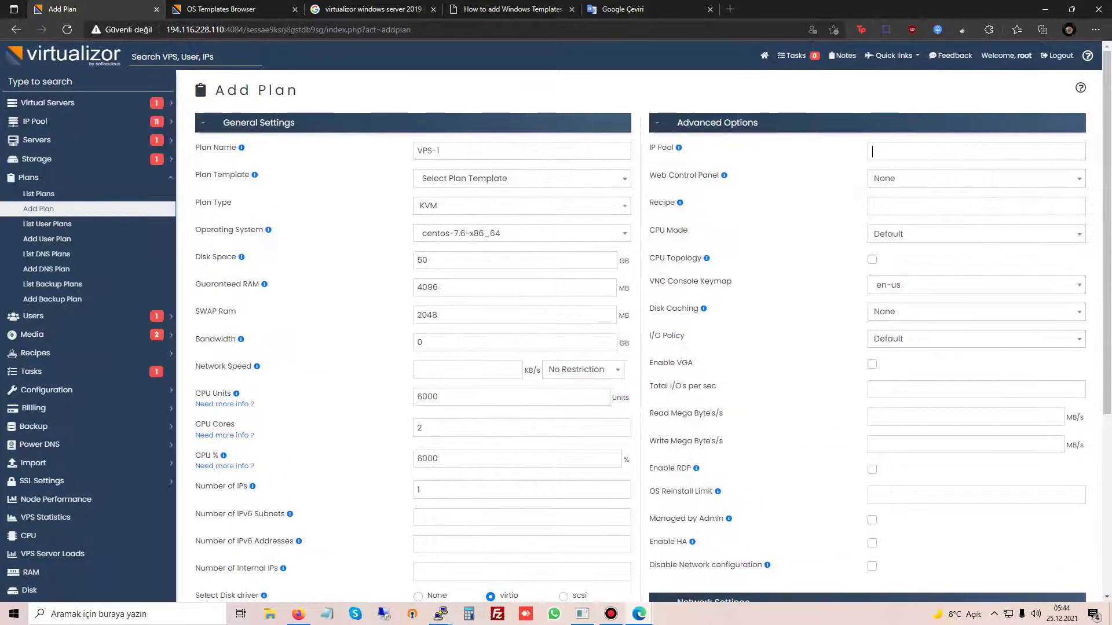
key("Escape")
left_click(872, 469)
scroll(872, 469, "down", 1)
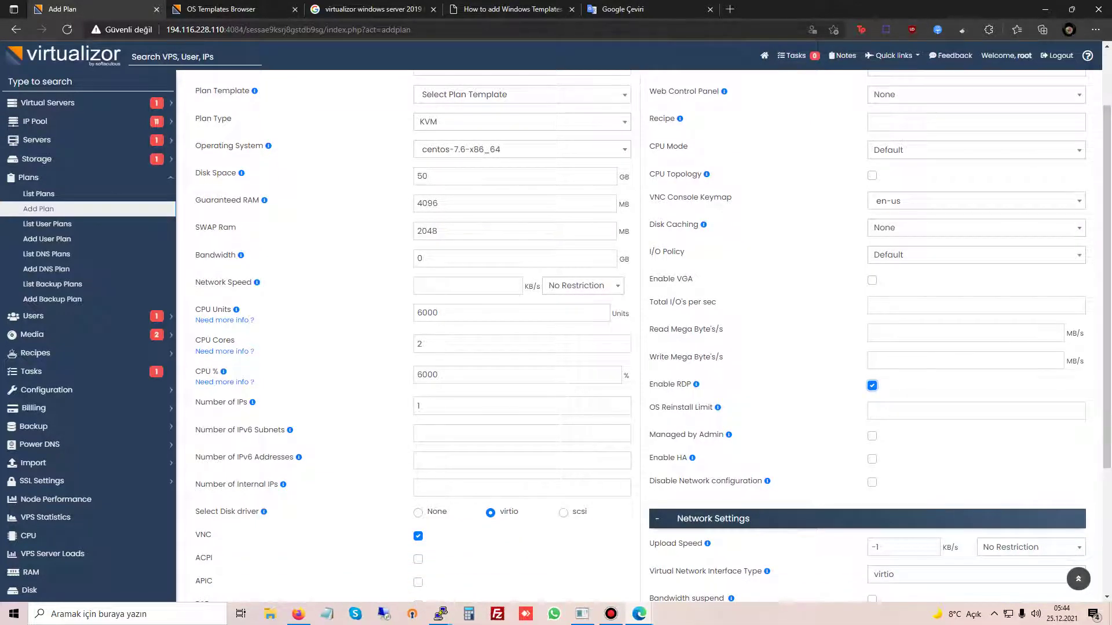
scroll(653, 327, "up", 1)
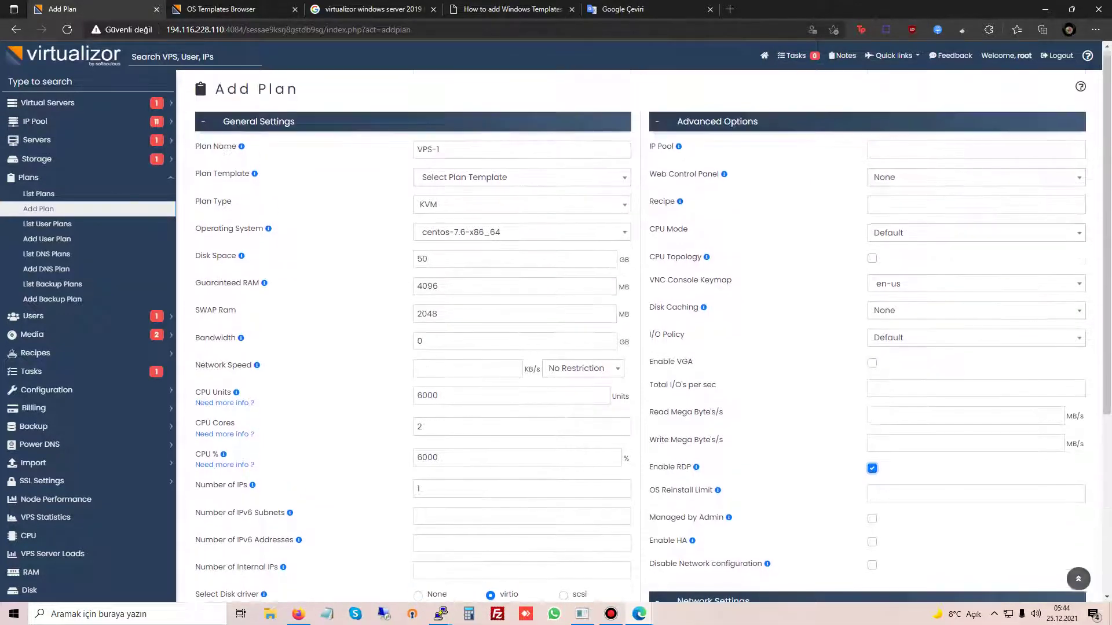
scroll(653, 327, "down", 3)
Step: Save plan VPS-1 and acknowledge the finished template download and plan-saved confirmations
left_click(640, 539)
key("ctrl+Tab")
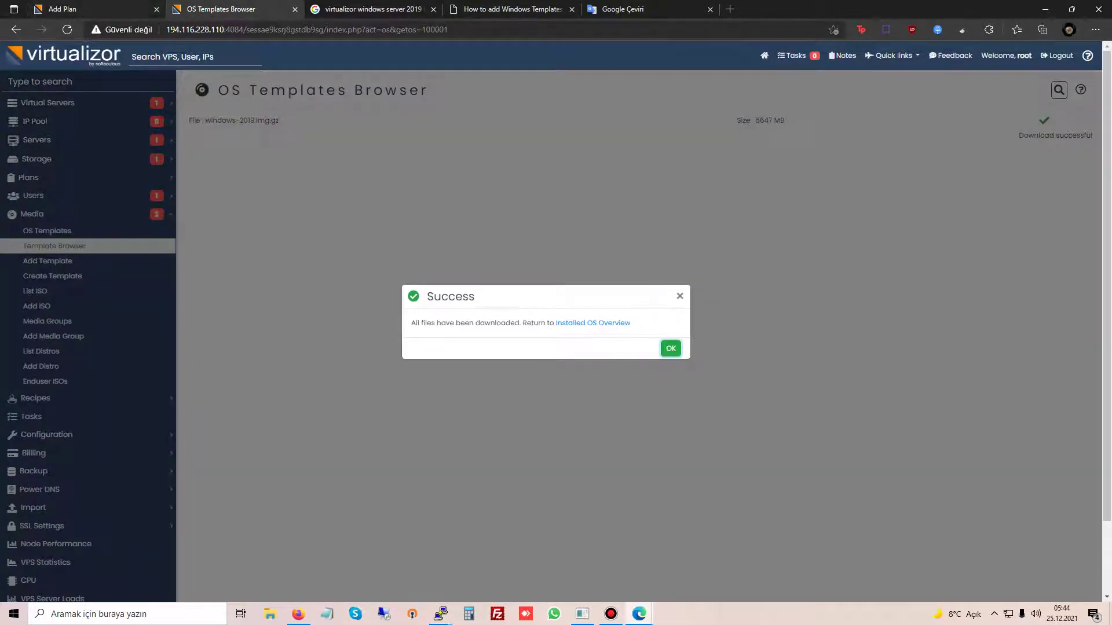
key("Return")
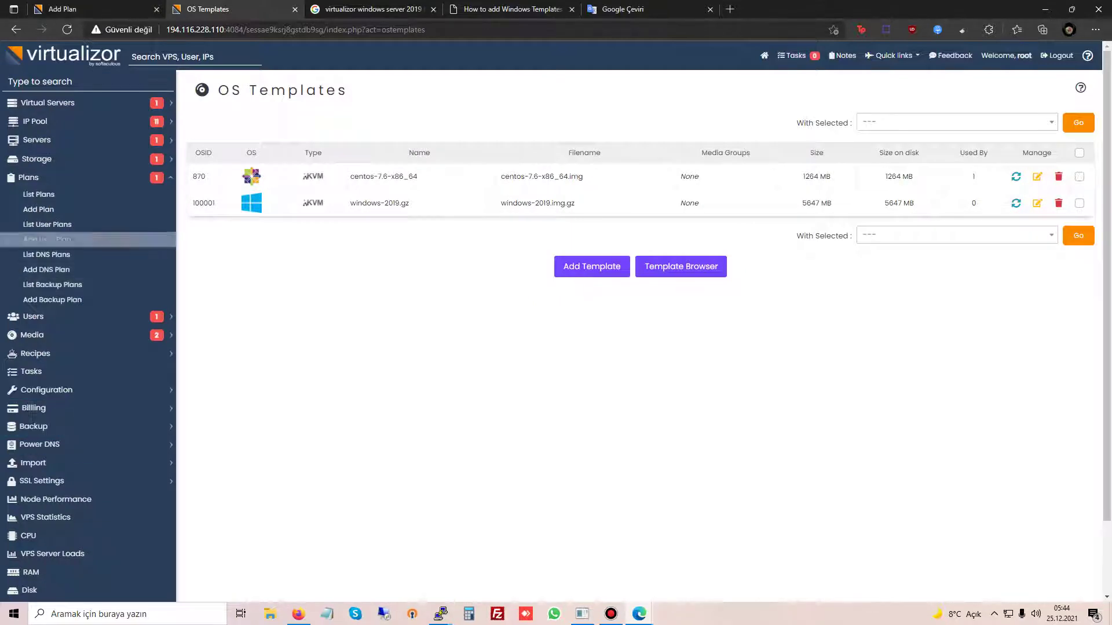
key("ctrl+shift+Tab")
key("Return")
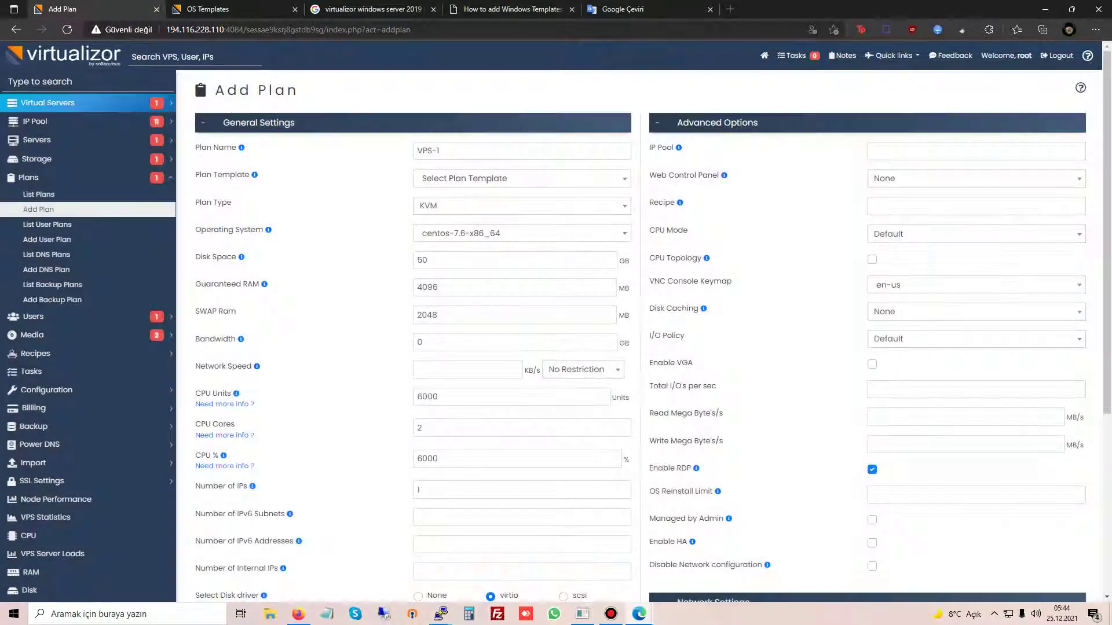
Step: Start a new VPS with the windows-2019.gz template, the existing user, and plan VPS-1
left_click(42, 134)
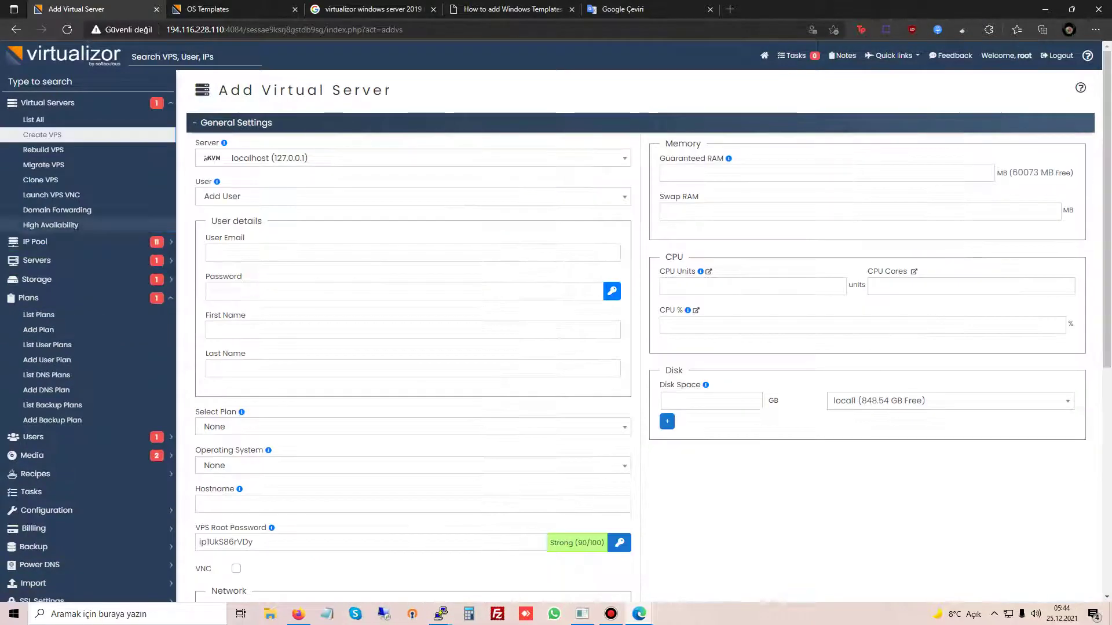
left_click(413, 466)
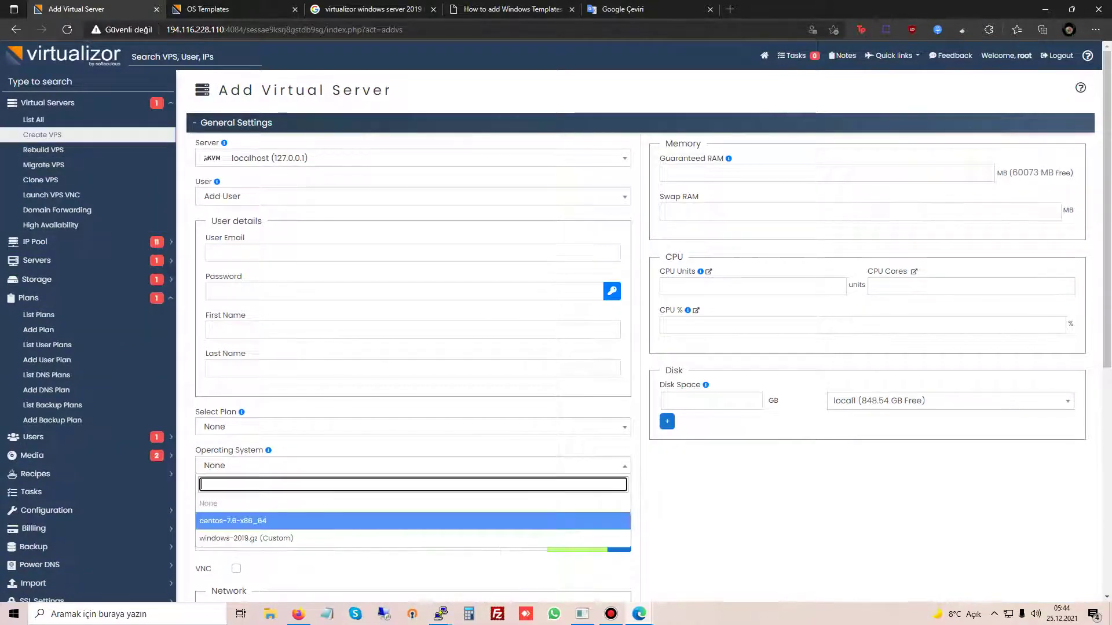
left_click(243, 536)
left_click(413, 253)
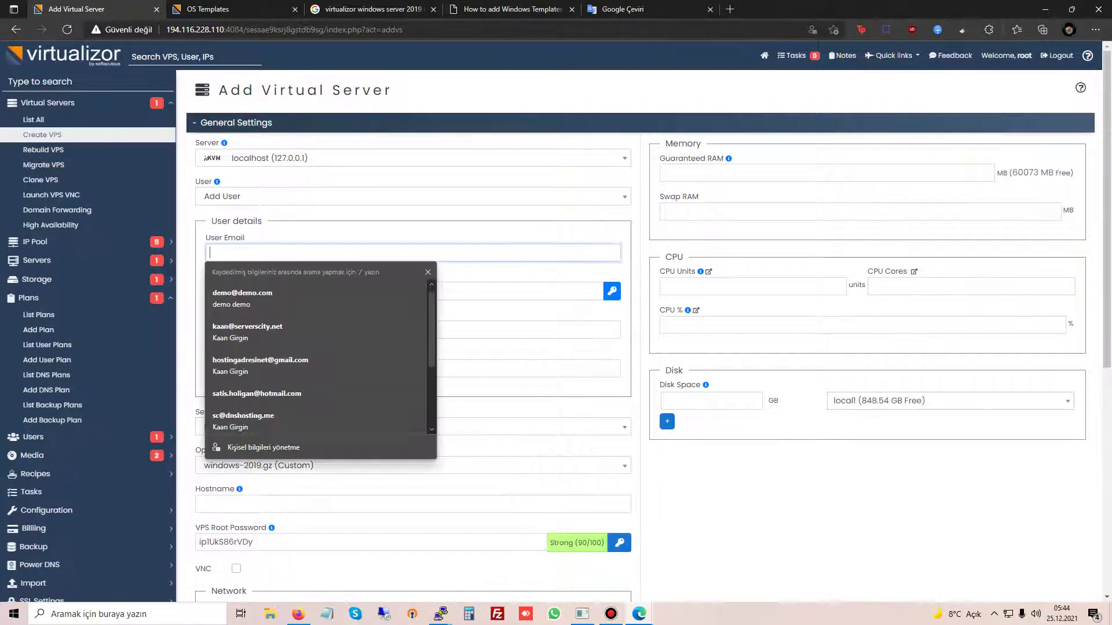
left_click(413, 197)
left_click(243, 250)
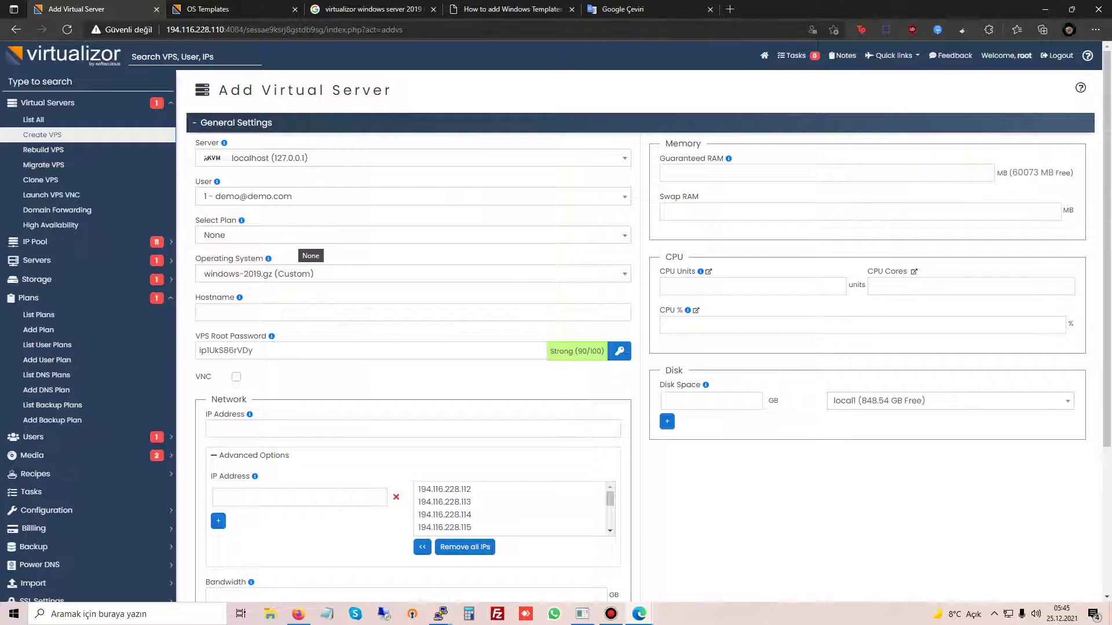
left_click(405, 196)
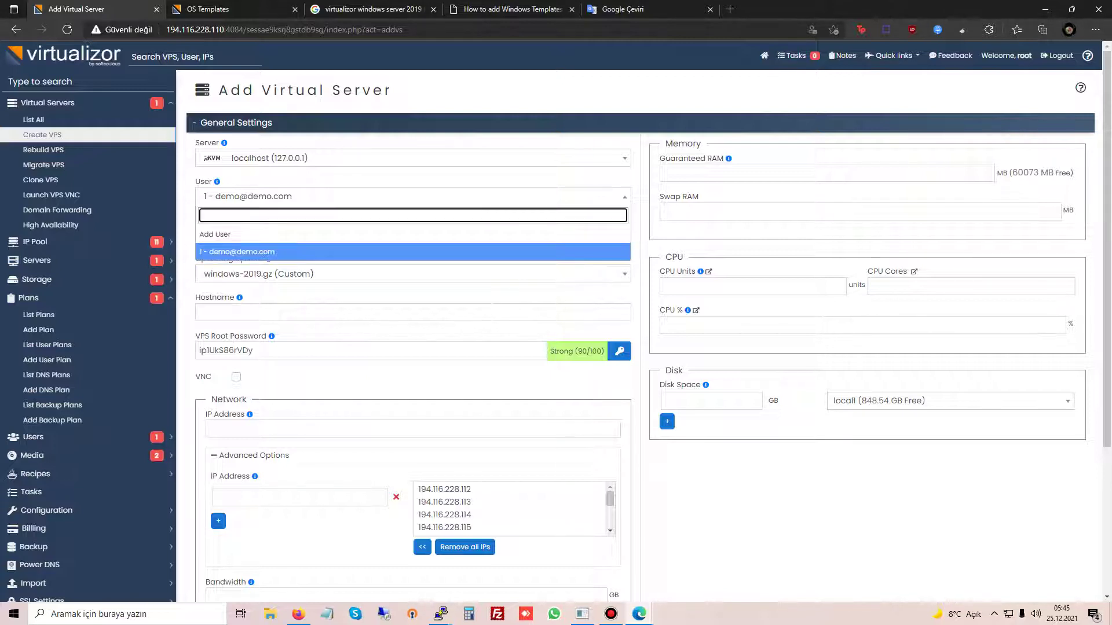
left_click(241, 251)
left_click(405, 235)
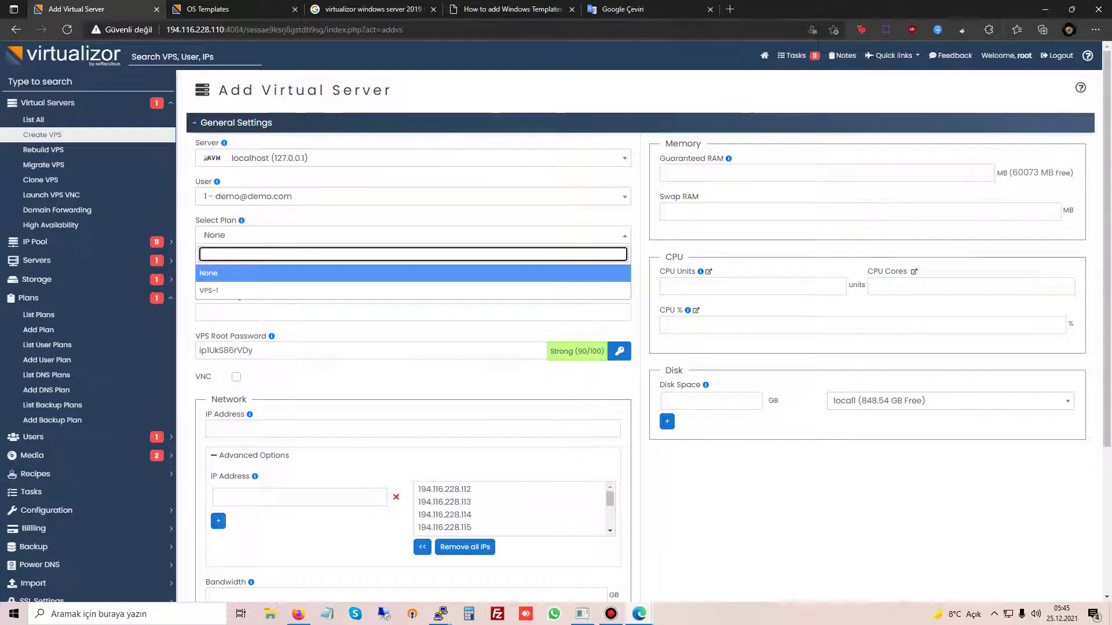
left_click(232, 289)
Step: Set hostname 'windowstest' and a 100 GB disk, then add the virtual server
left_click(405, 312)
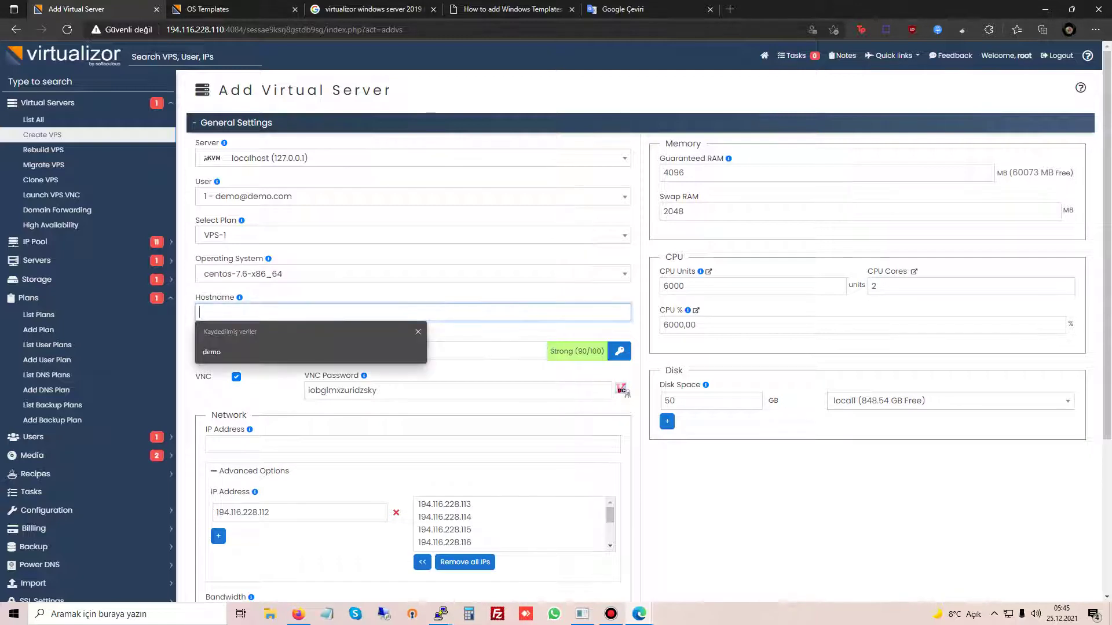
type("wwindowstest")
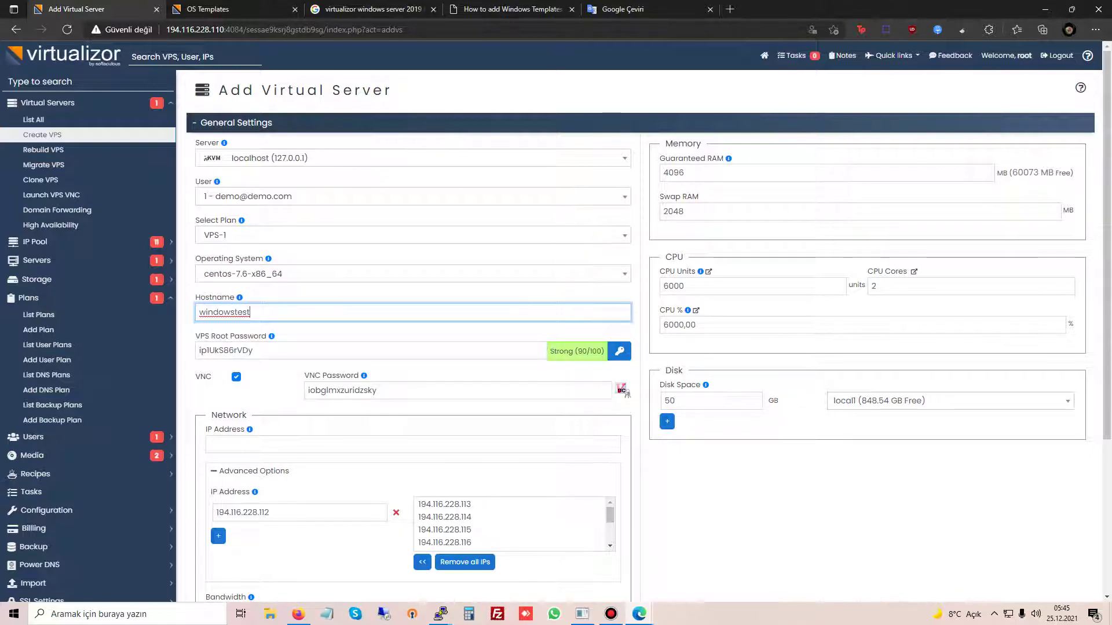
scroll(640, 335, "down", 5)
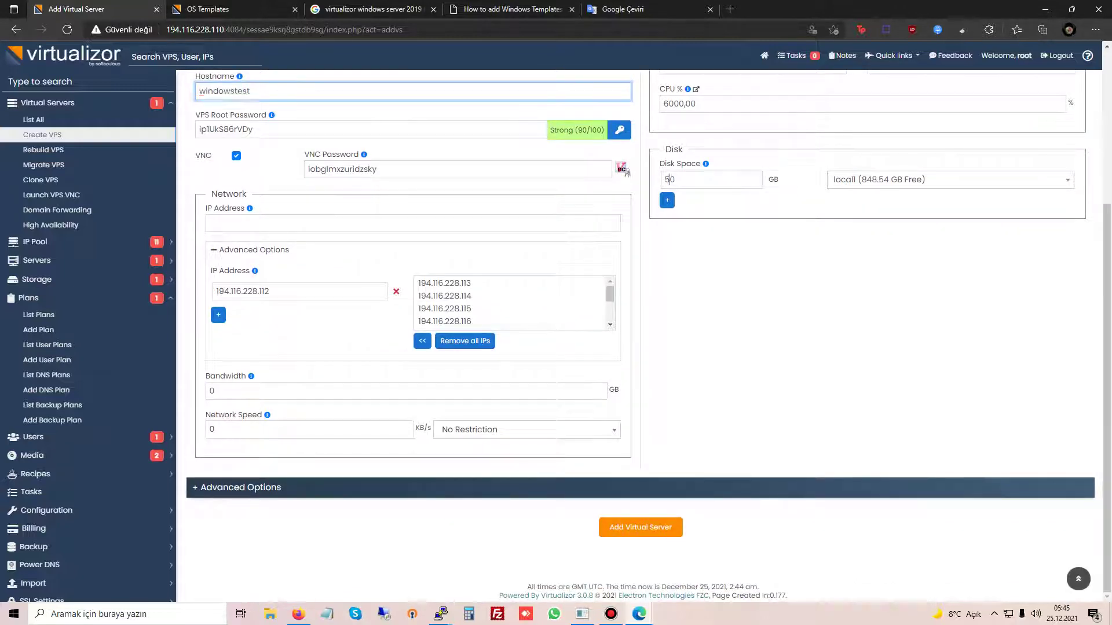
double_click(670, 179)
type("100")
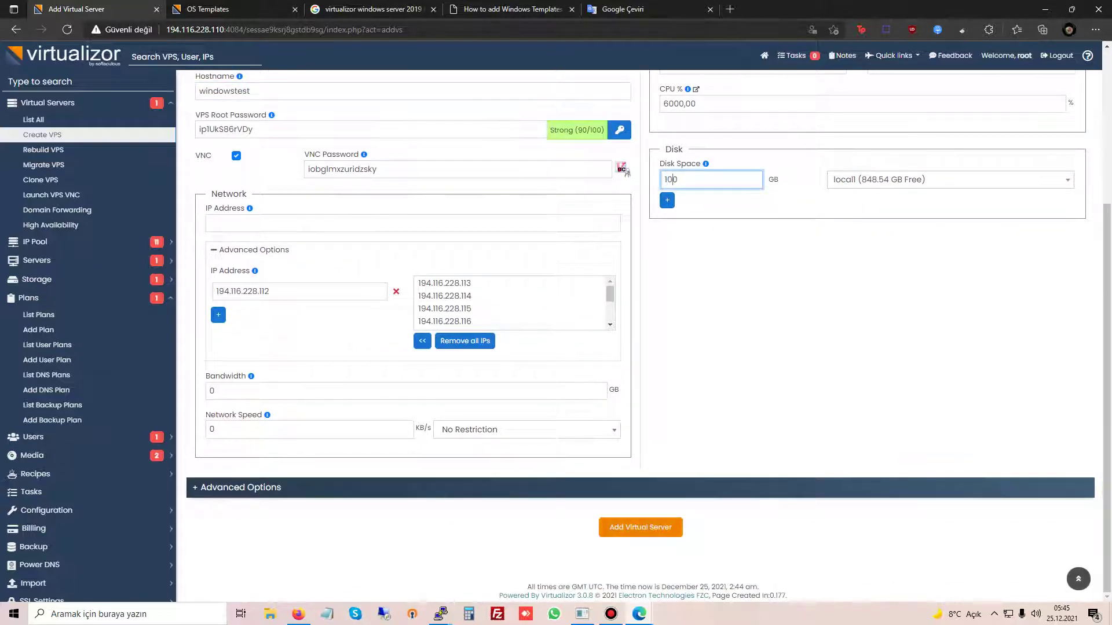
left_click(640, 527)
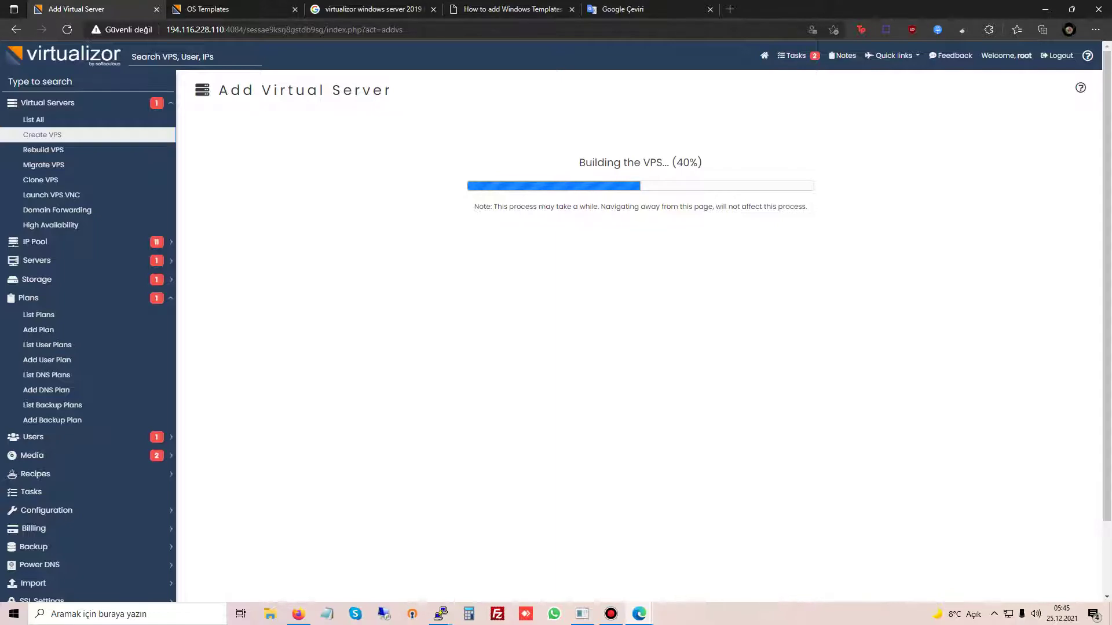
key("alt+Tab")
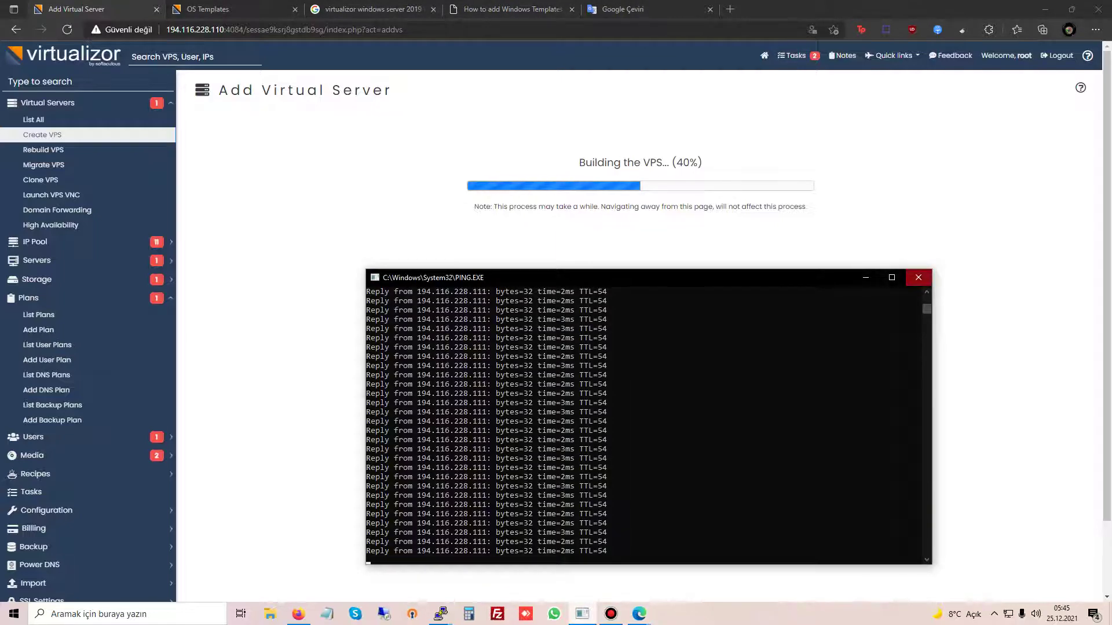
left_click(918, 278)
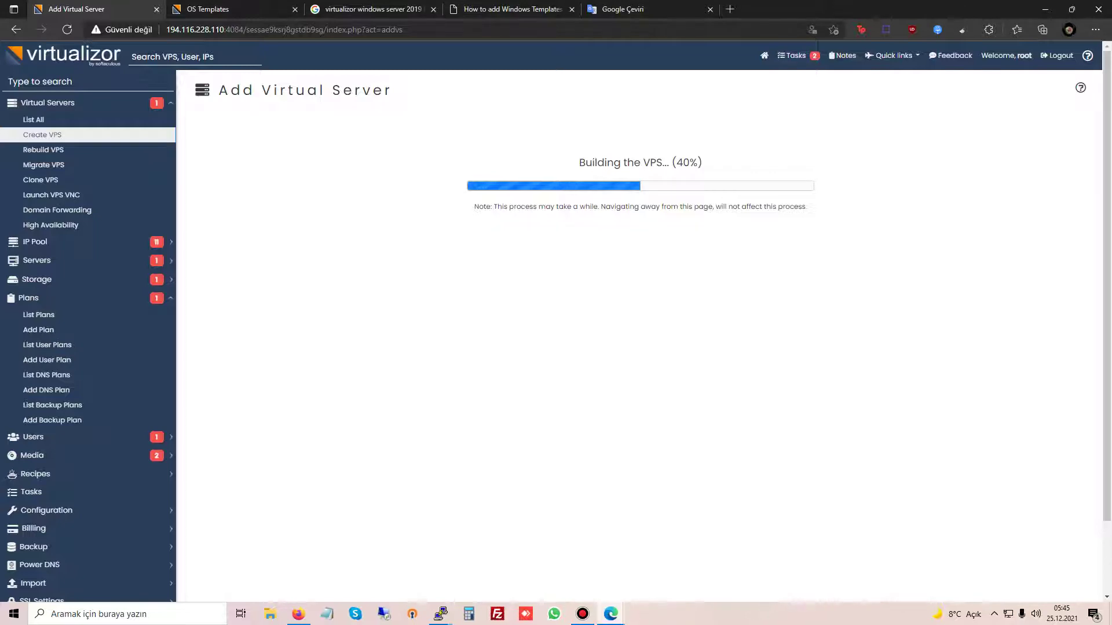
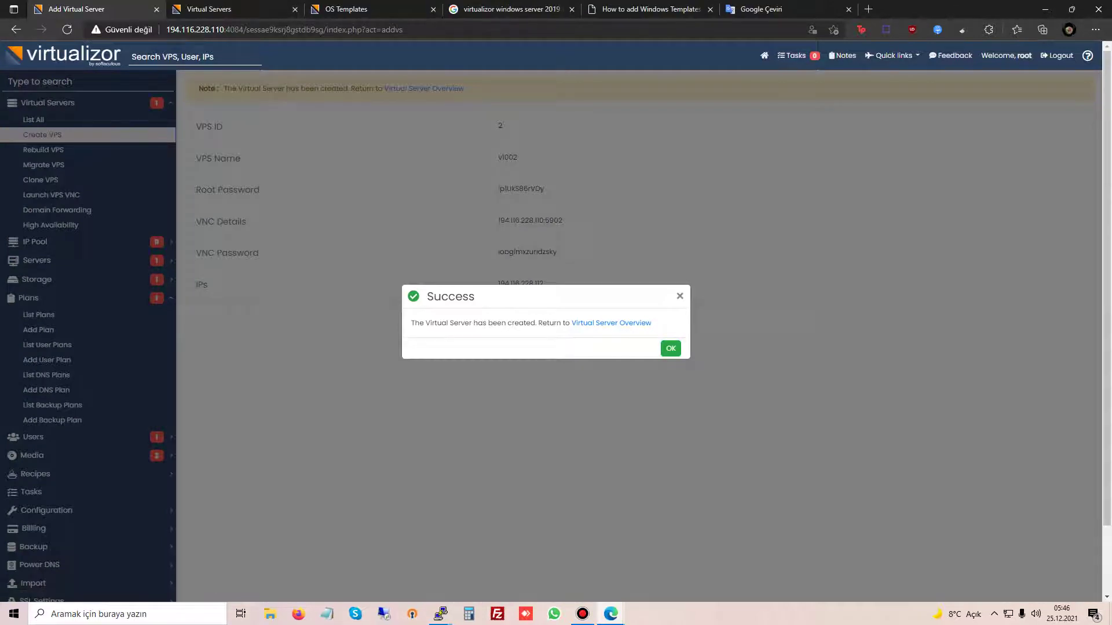
Step: Dismiss the success notice and show the server list, now including windowstest (vi002)
key("Return")
key("ctrl+Tab")
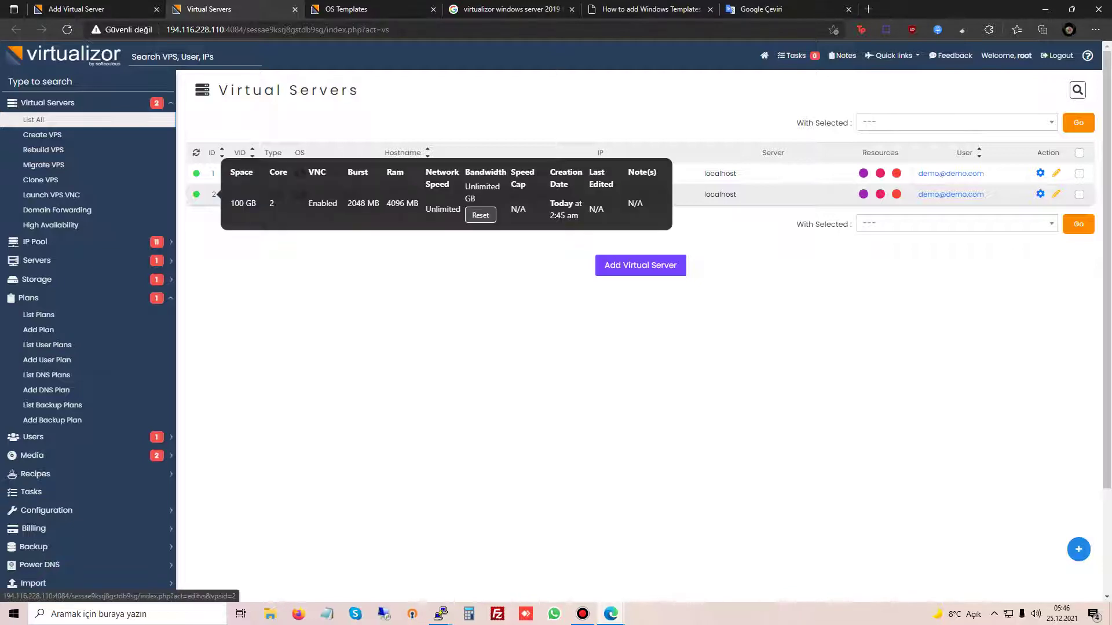
Step: Open VPS 2's management page, then briefly launch and close its VNC console
left_click(213, 194)
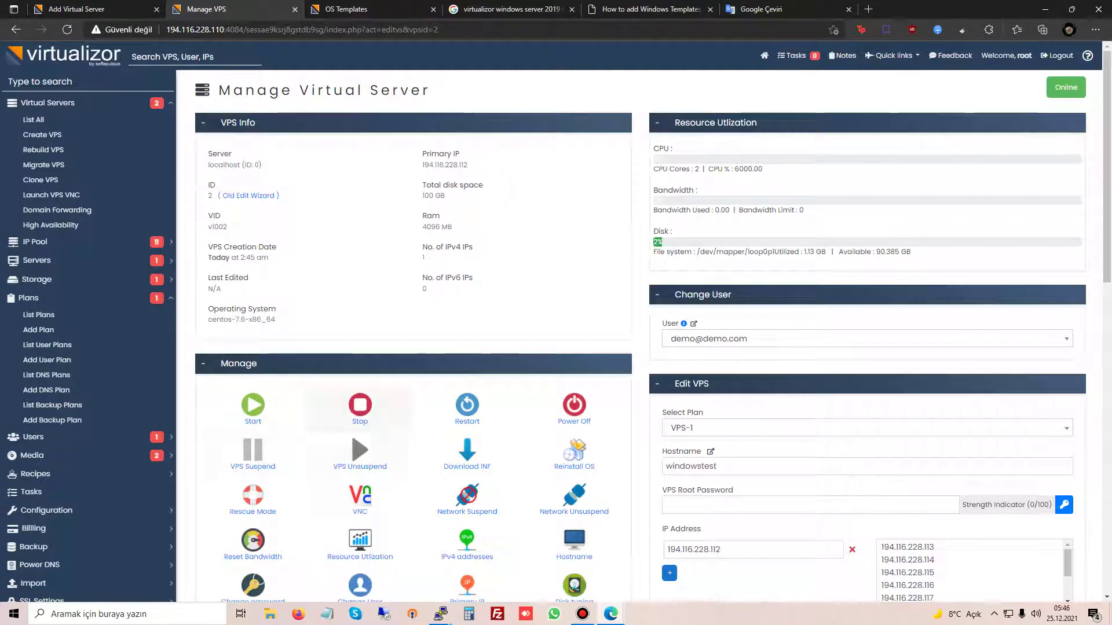
left_click(360, 496)
left_click(545, 200)
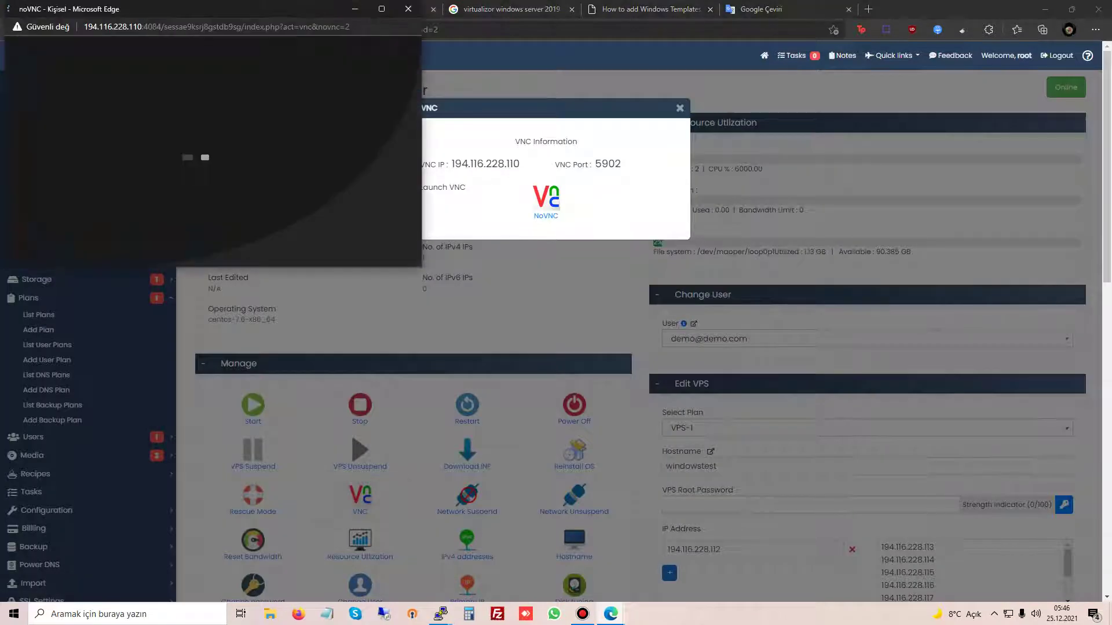
left_click(408, 9)
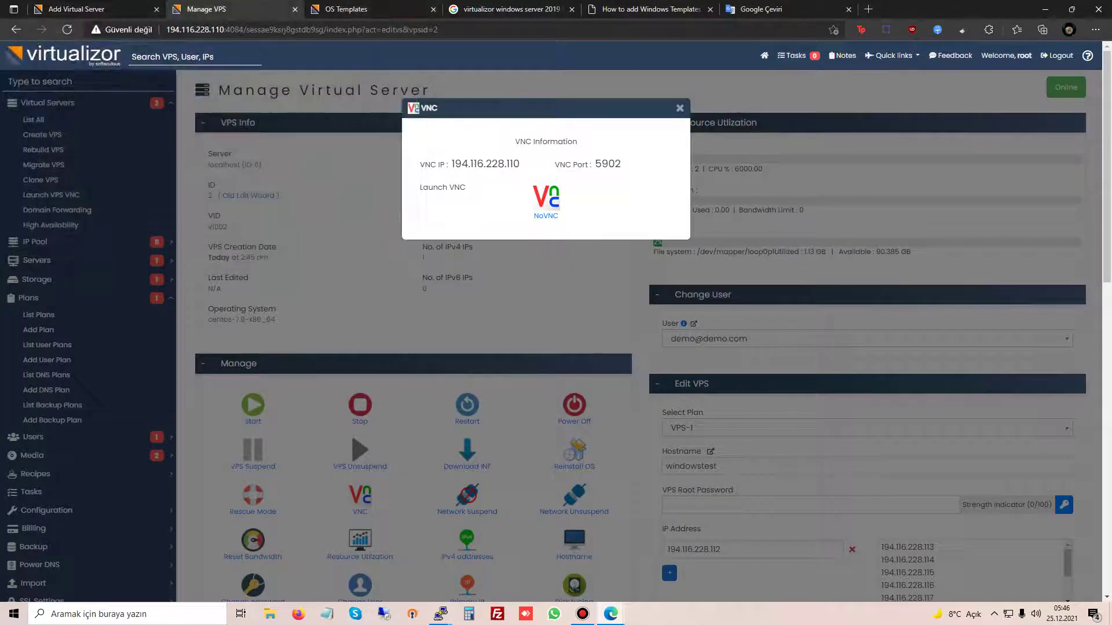
left_click(680, 107)
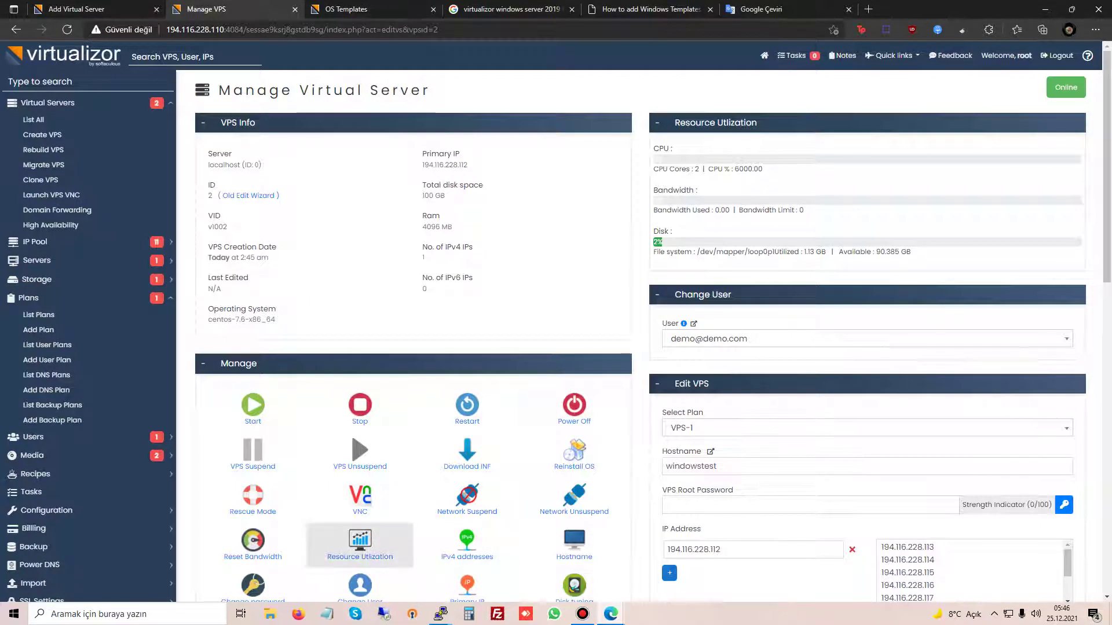
Step: Scroll through the windowstest page, which lists centos-7.6-x86_64 as its OS
scroll(360, 544, "down", 4)
scroll(360, 338, "up", 4)
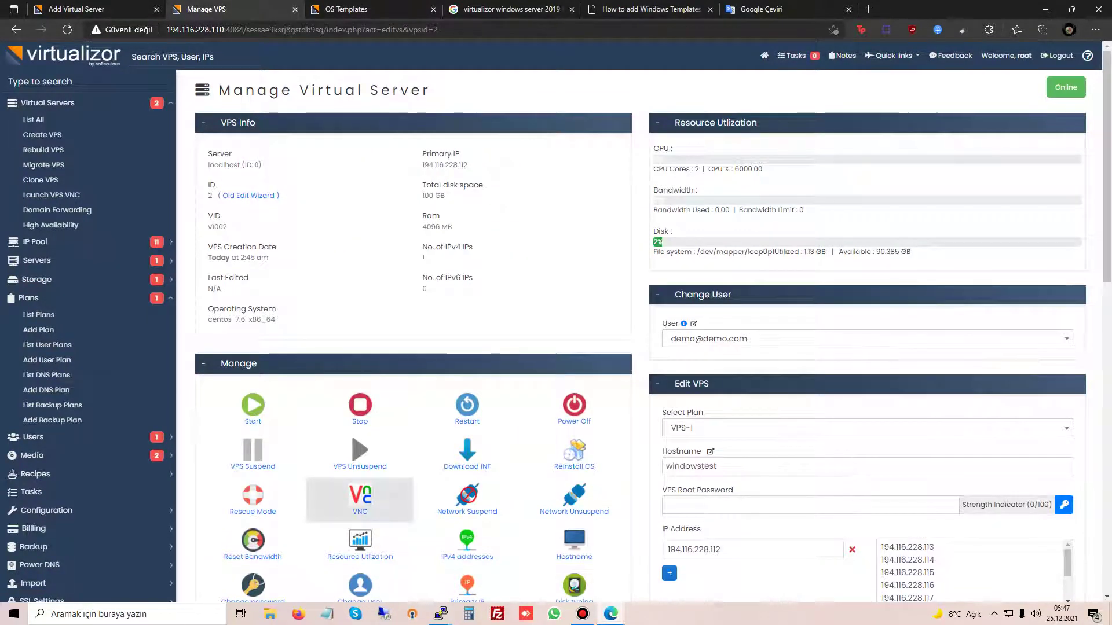
scroll(467, 240, "down", 7)
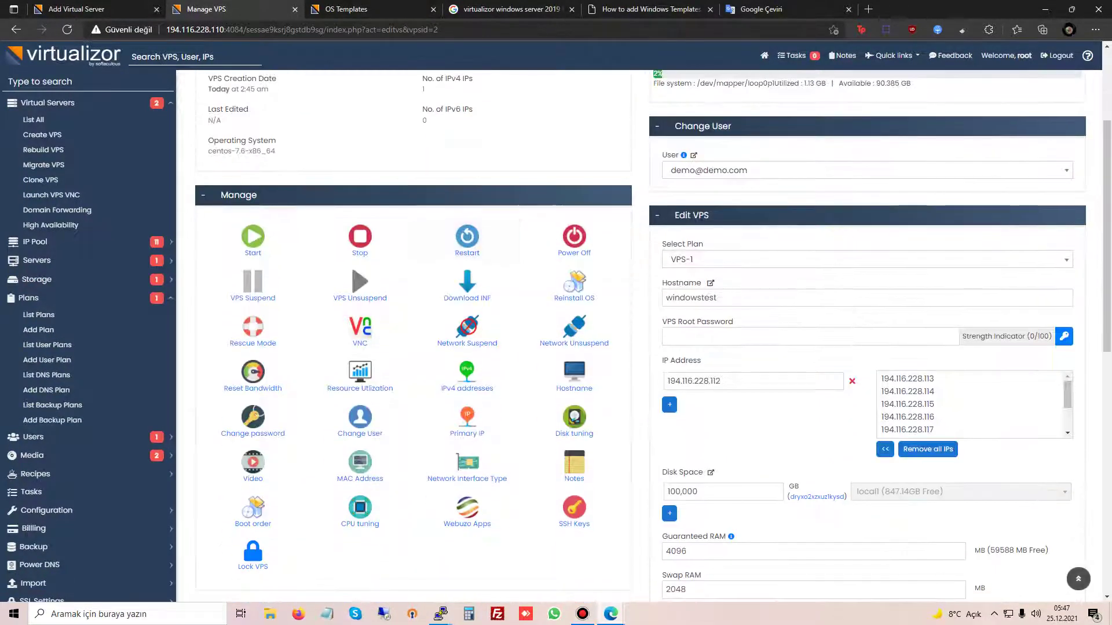
scroll(467, 336, "down", 5)
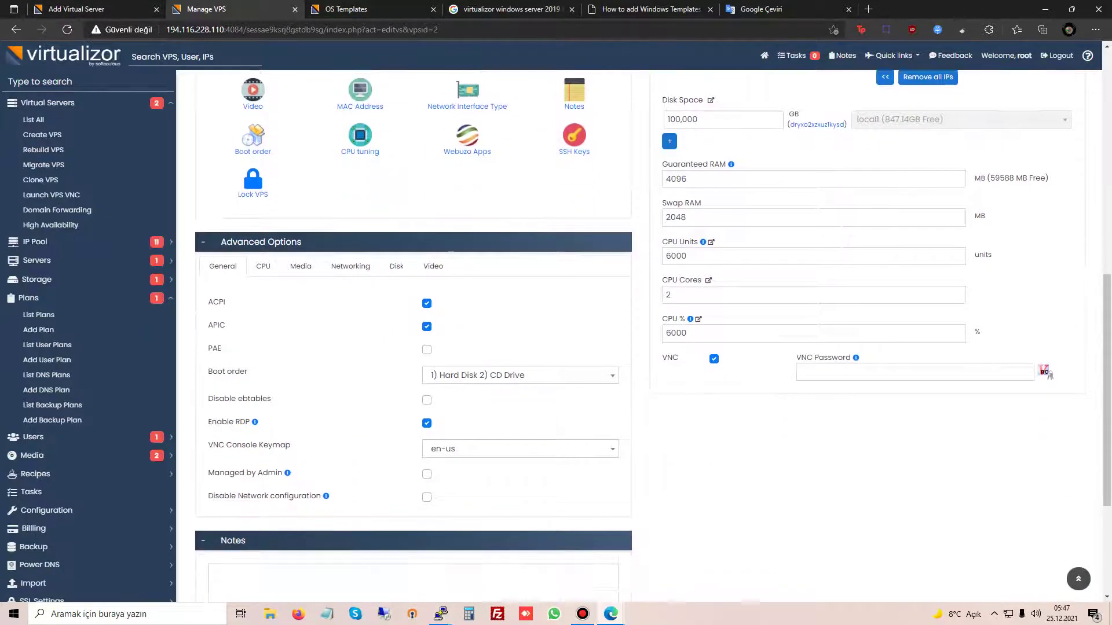
scroll(468, 336, "up", 8)
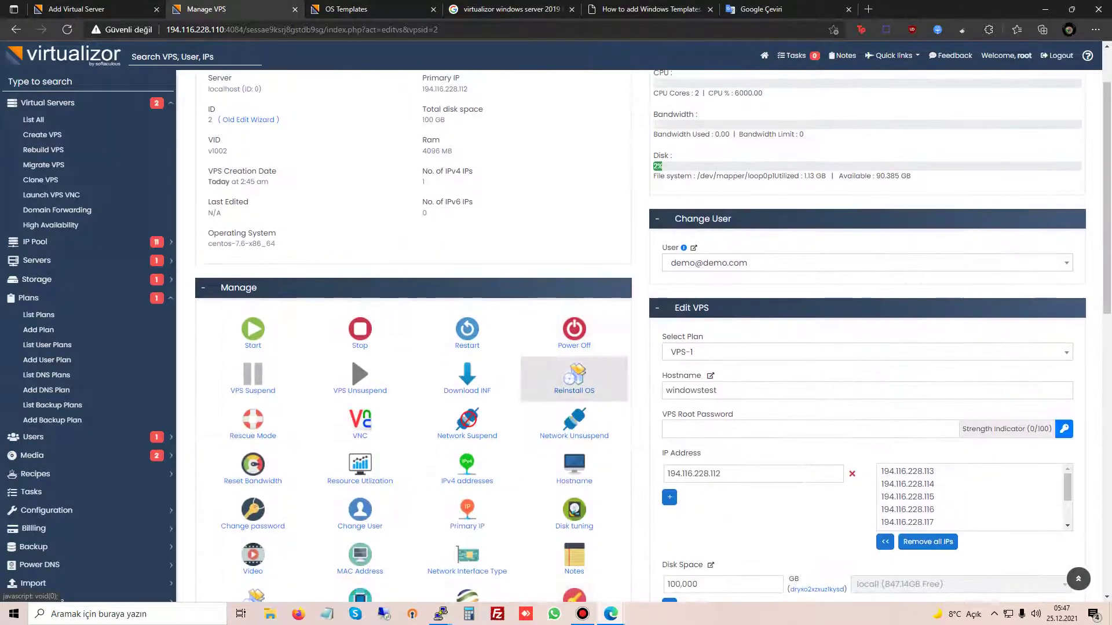
Step: Choose the windows-2019.gz (Custom) template for reinstall and enter and confirm a new root password
left_click(574, 377)
left_click(583, 147)
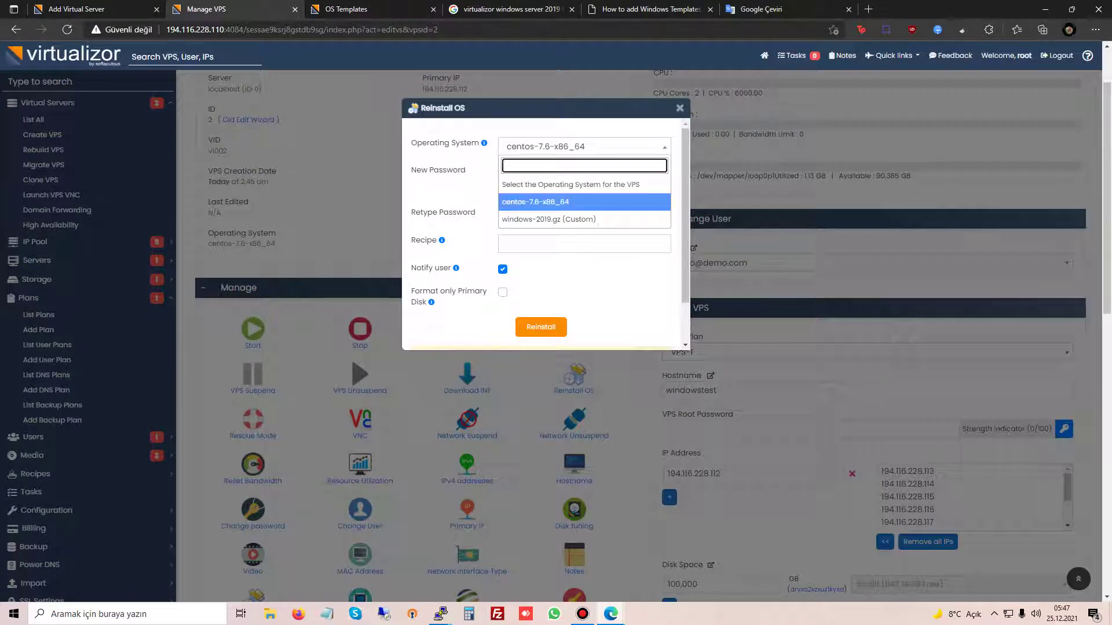
left_click(579, 220)
left_click(574, 174)
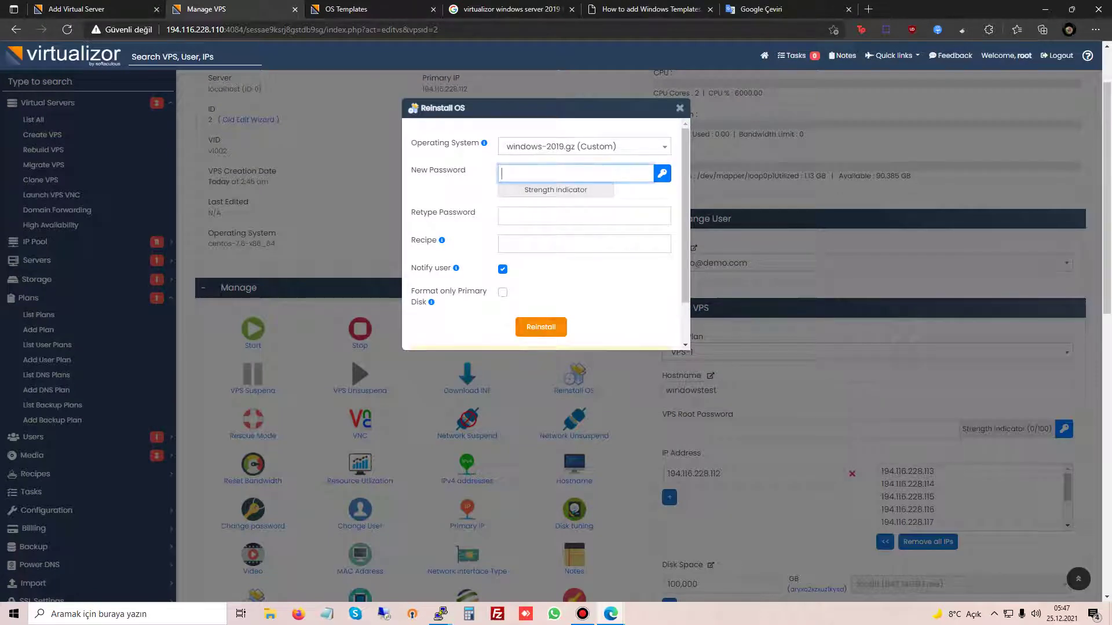
type("********")
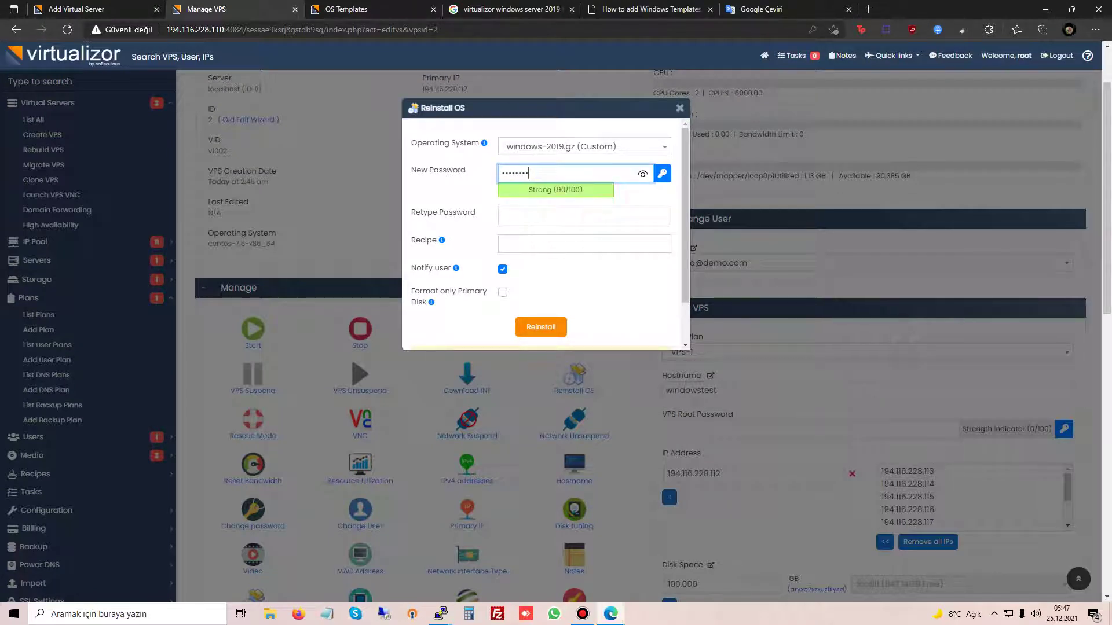
key("ctrl+a")
type("*******")
key("Tab")
type("*******")
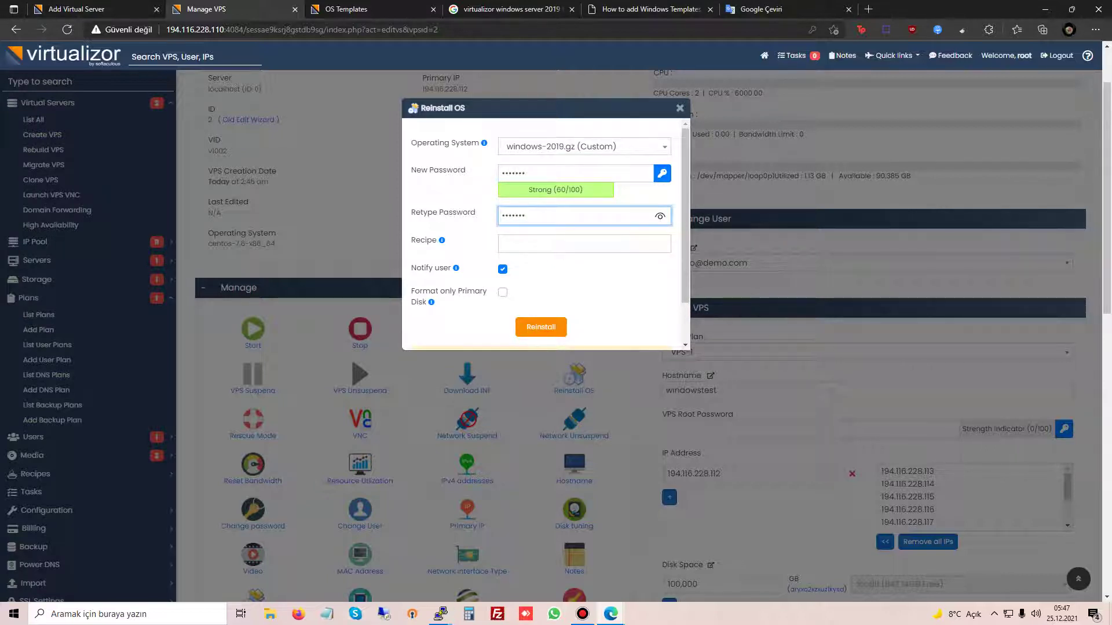
Step: Tick Format only Primary Disk and confirm the reinstall
left_click(502, 293)
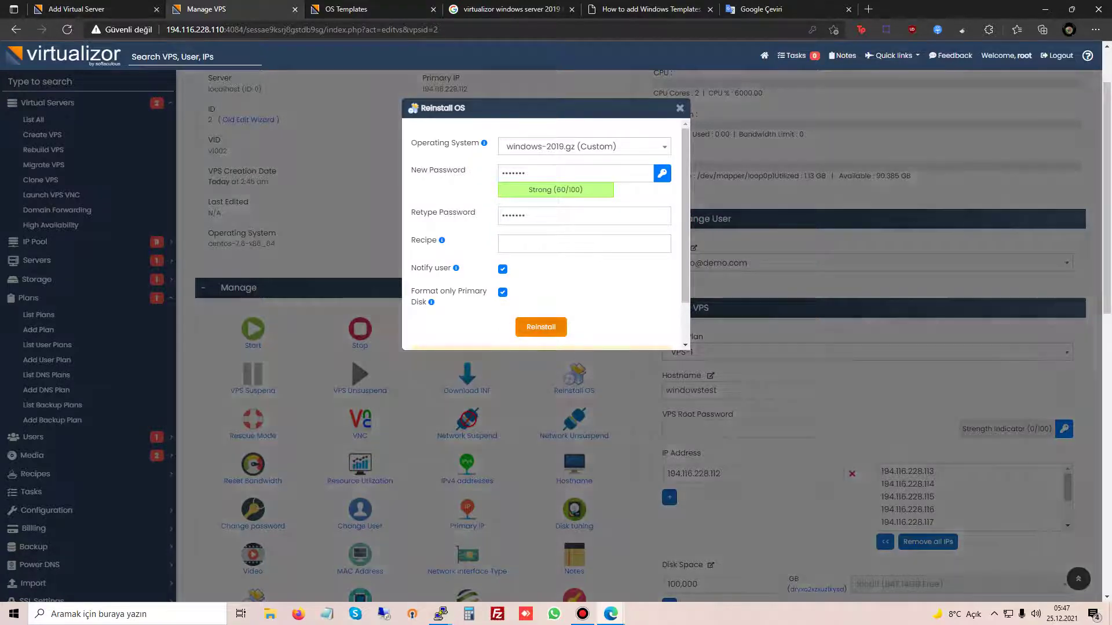
left_click(540, 327)
left_click(629, 351)
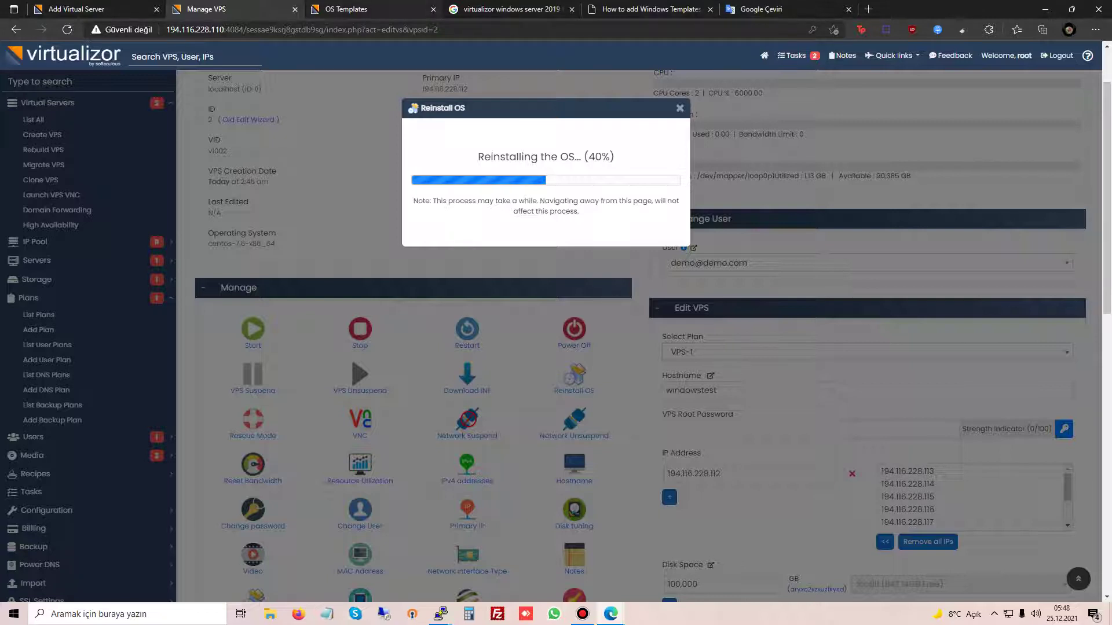
Step: Reload the OS Templates list to refresh windows-2019.gz's usage count
left_click(359, 9)
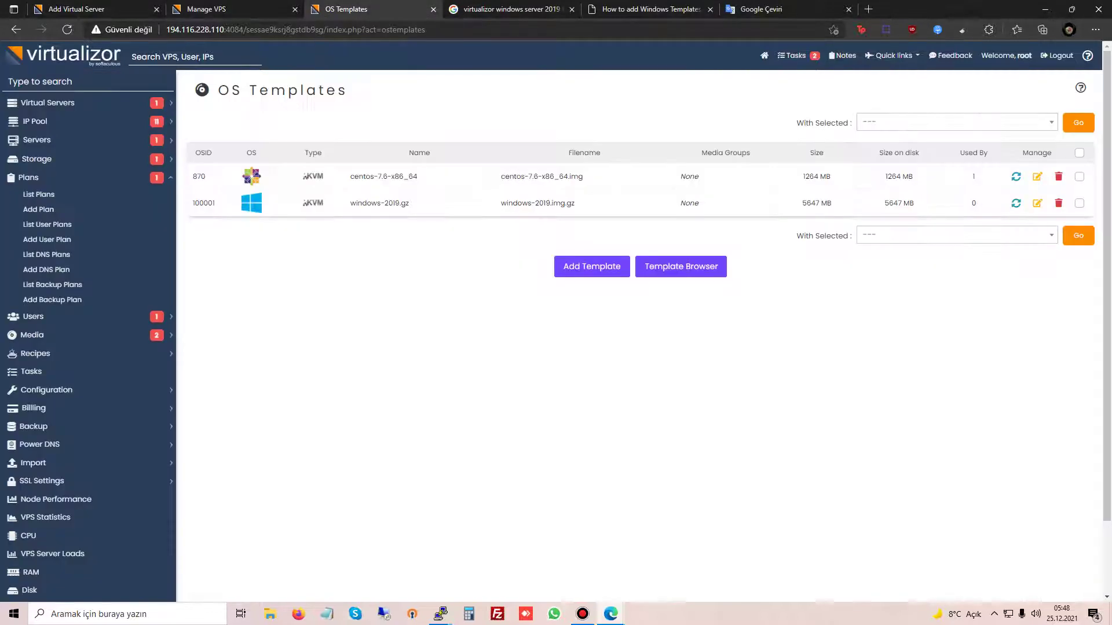
left_click_drag(361, 203, 409, 204)
key("F5")
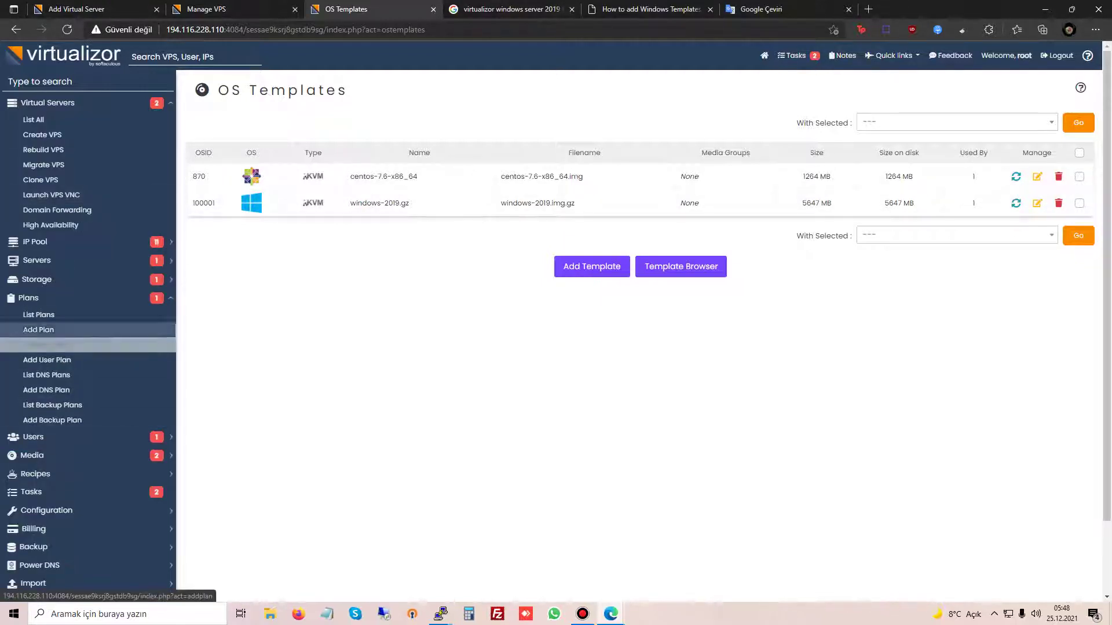
Step: Open Media > Create Template from the sidebar, glancing at the reinstall progress
left_click(47, 103)
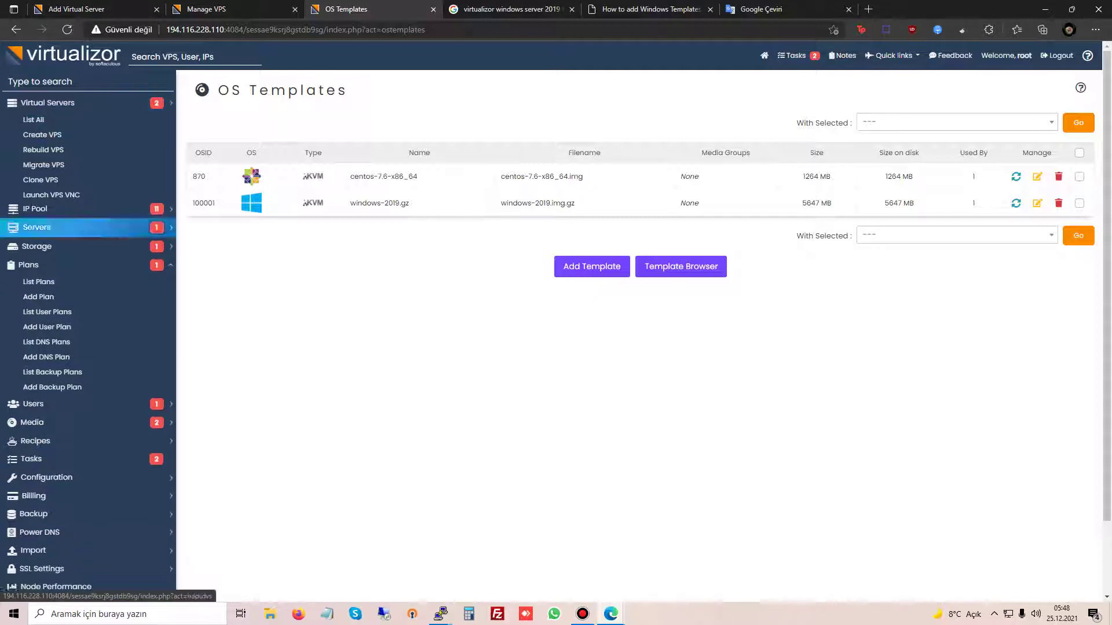
left_click(28, 177)
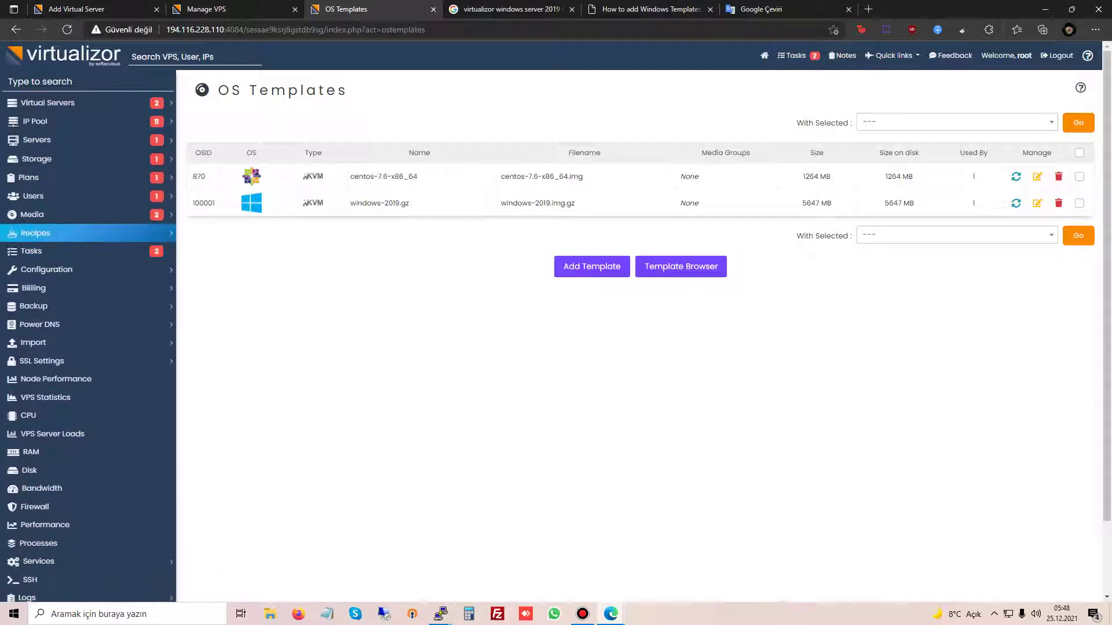
left_click(32, 214)
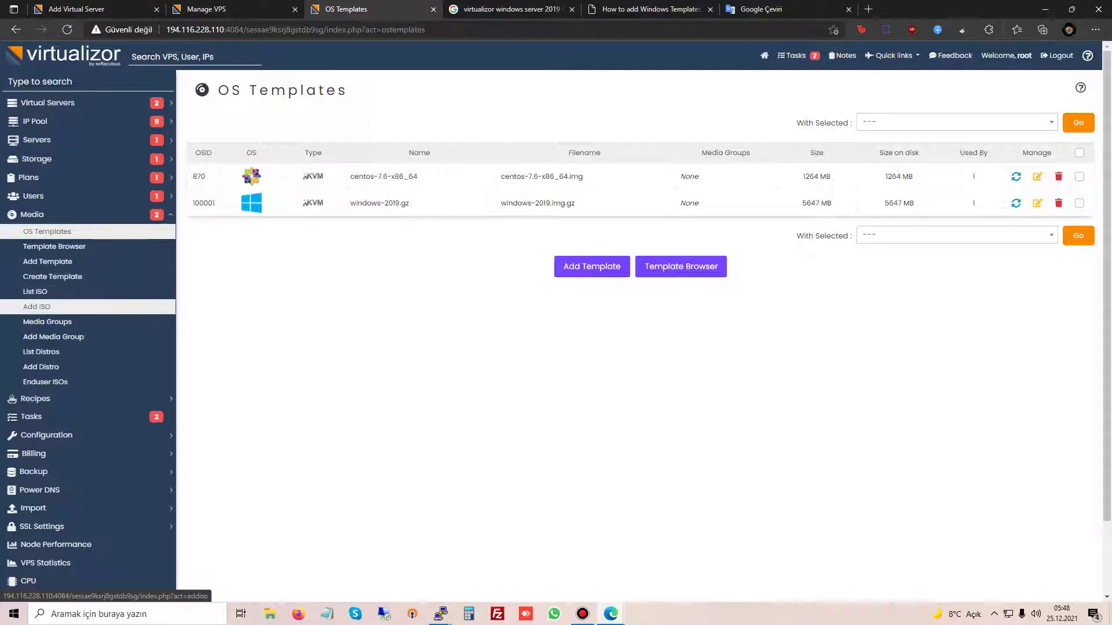
left_click(53, 276)
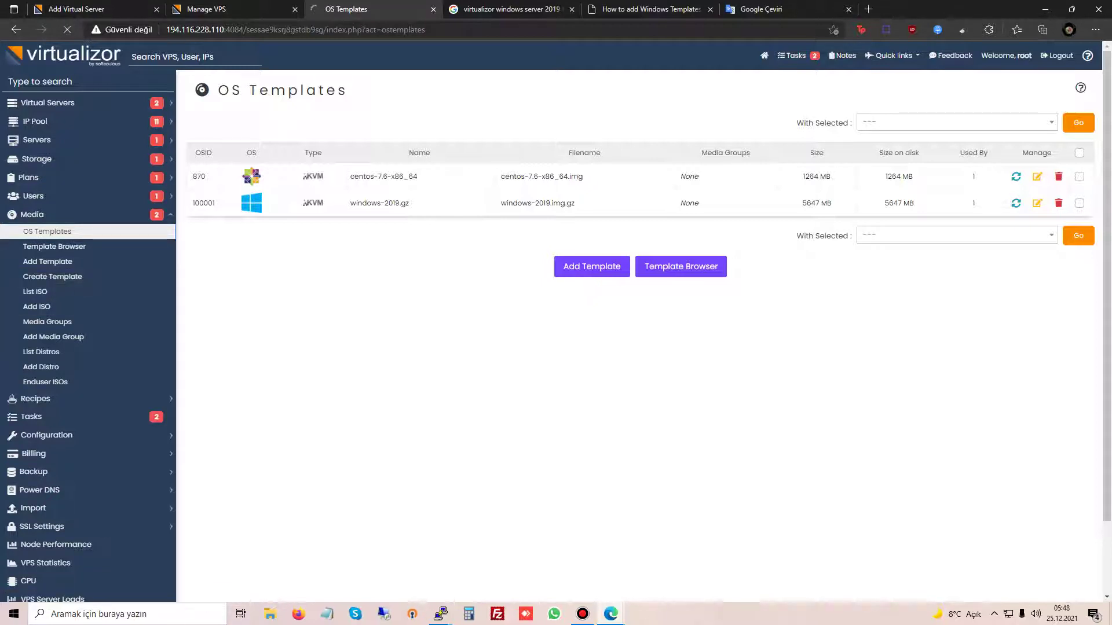
key("ctrl+shift+Tab")
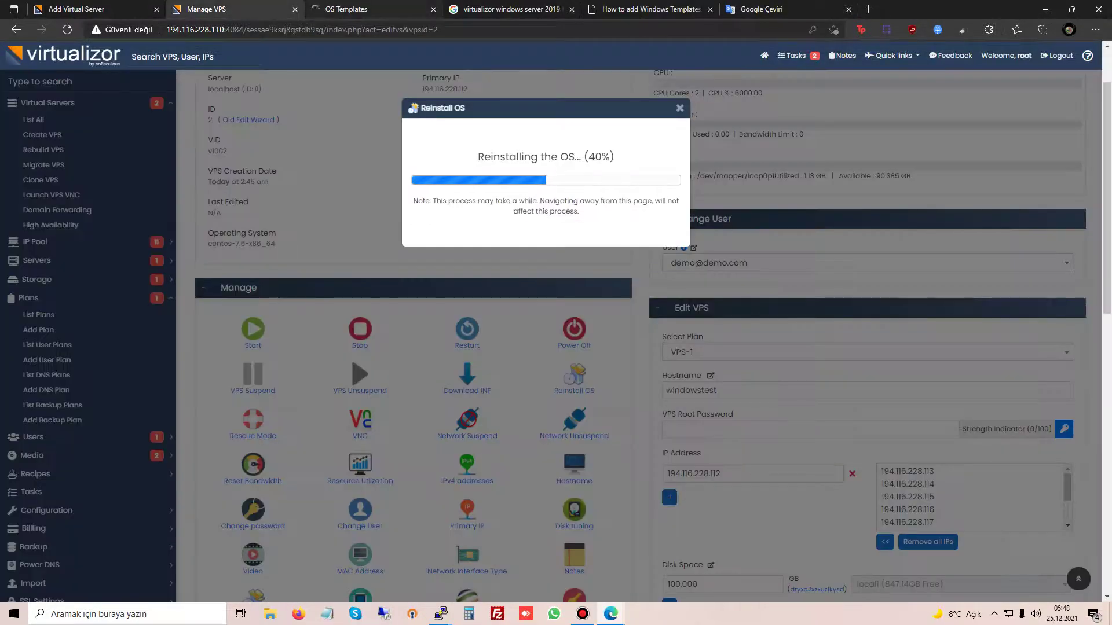
key("ctrl+Tab")
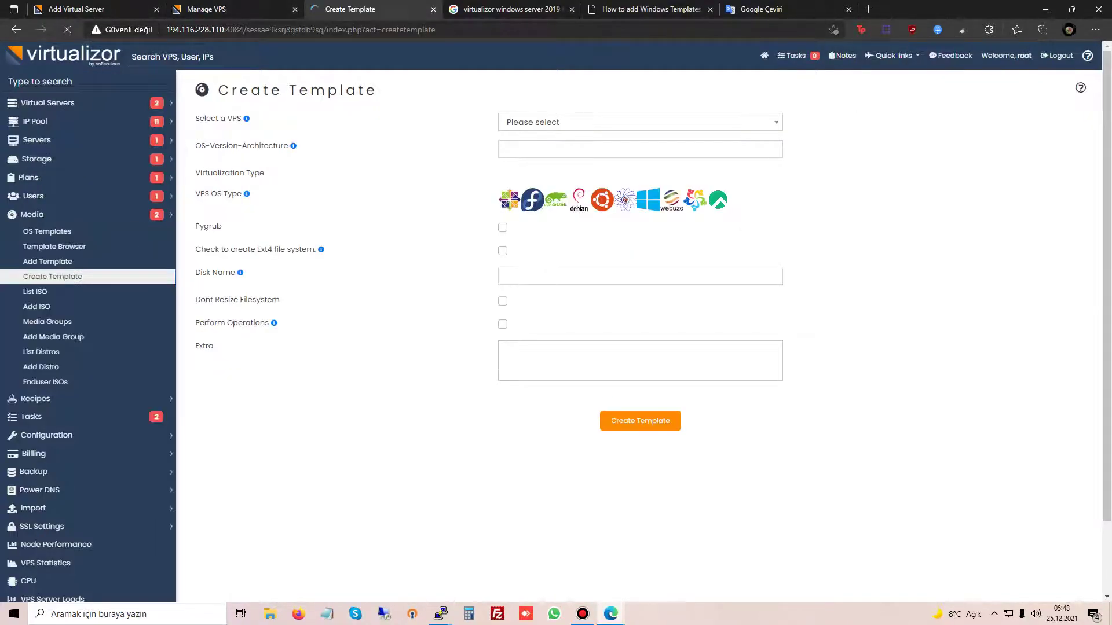
Step: Browse the template form's Select a VPS list without choosing any VPS
key("Down")
key("Down")
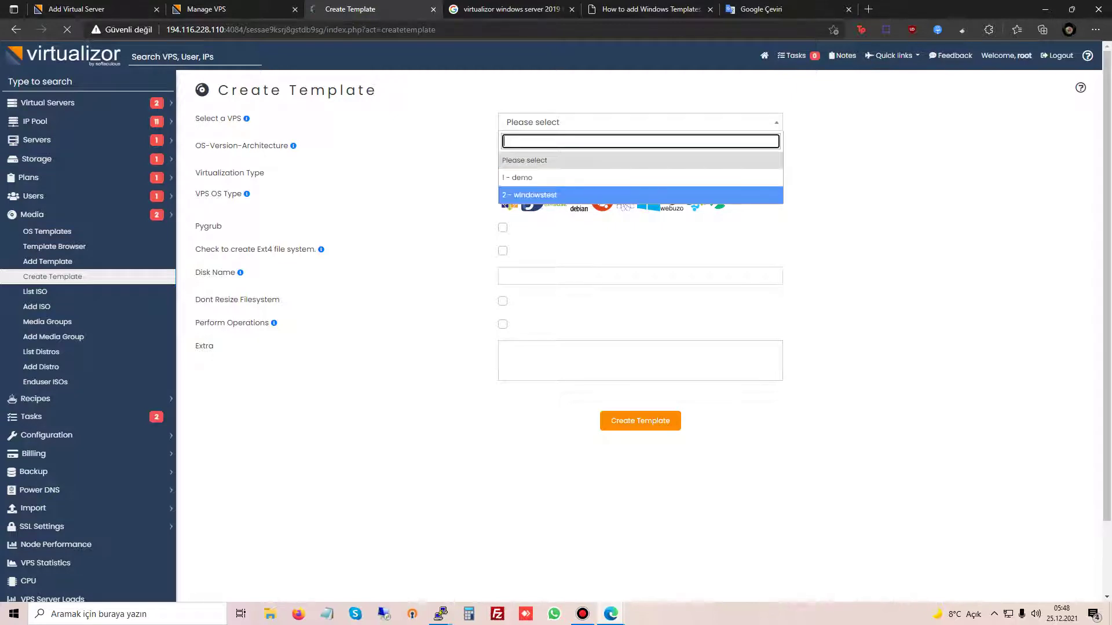
key("Return")
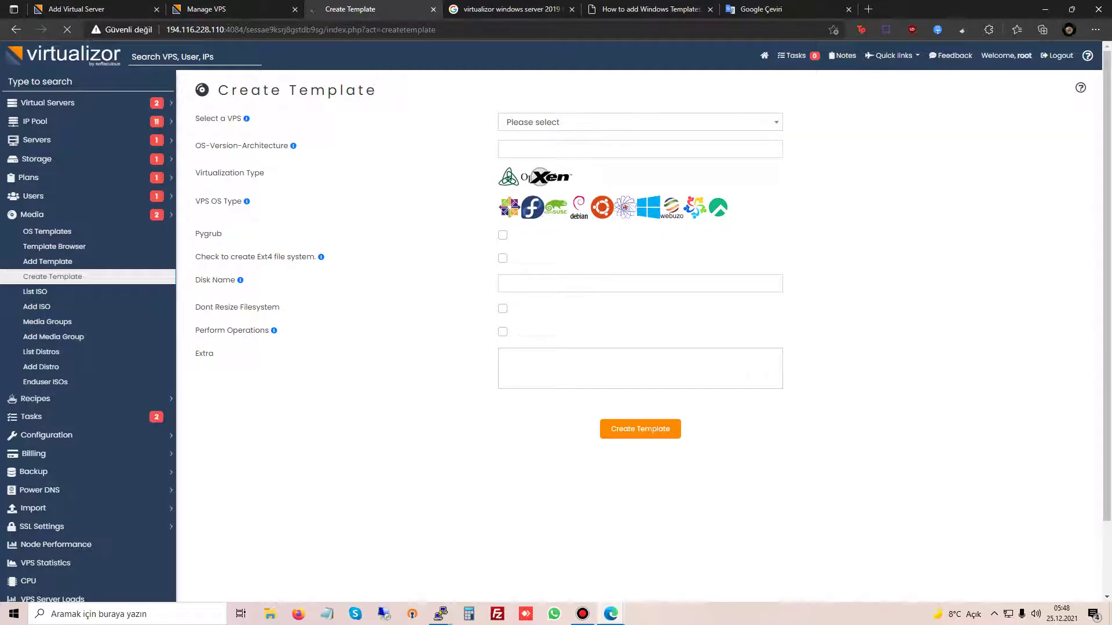
key("Return")
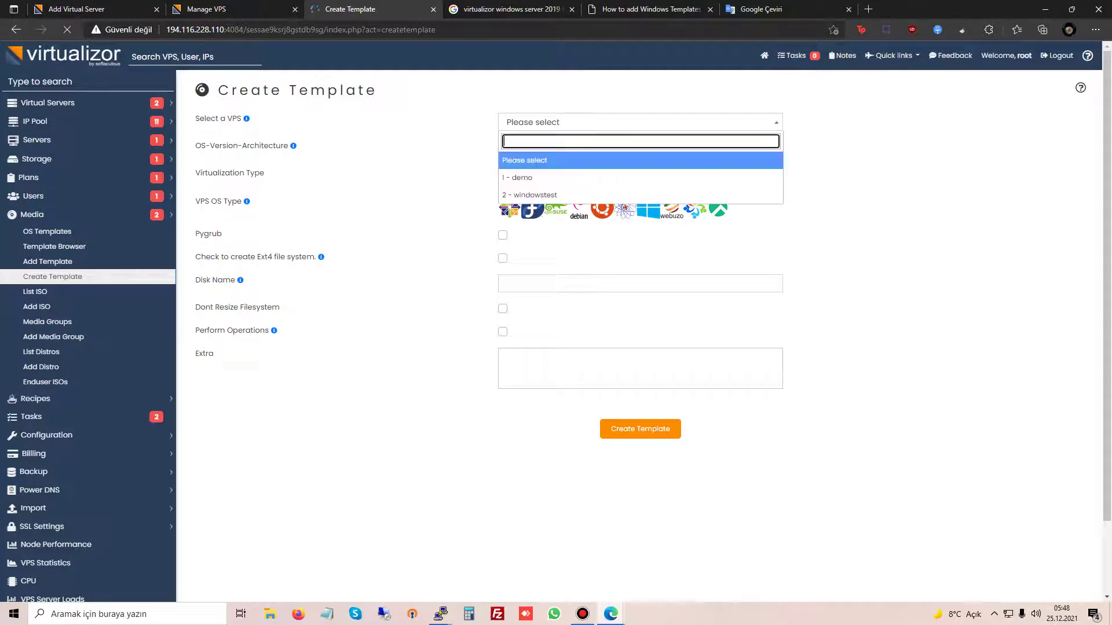
key("Down")
key("Return")
key("Return")
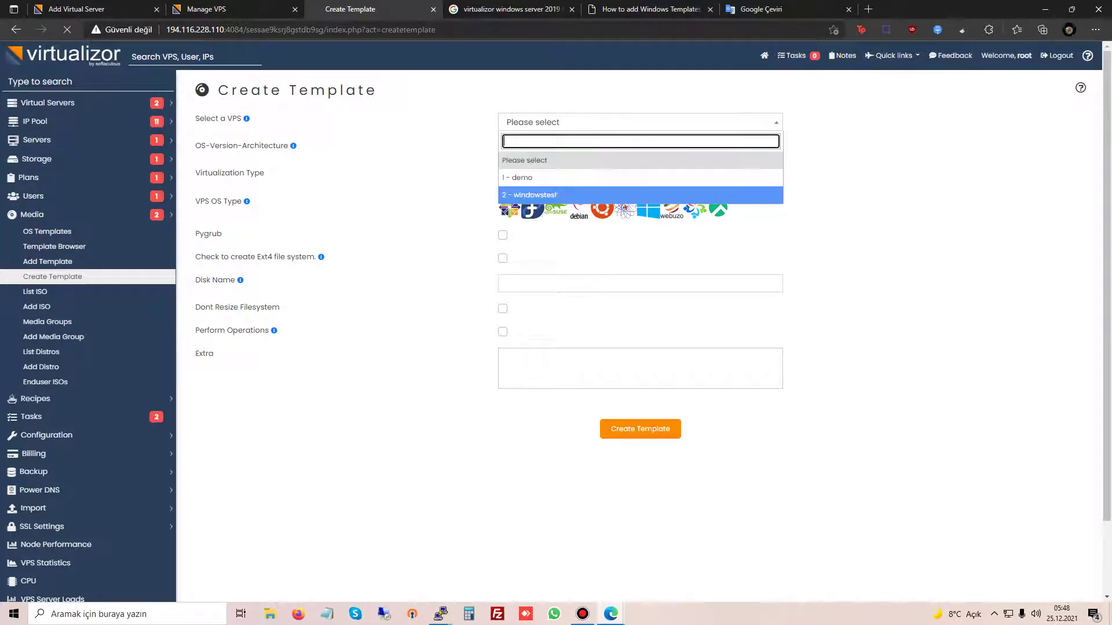
key("Up")
key("Escape")
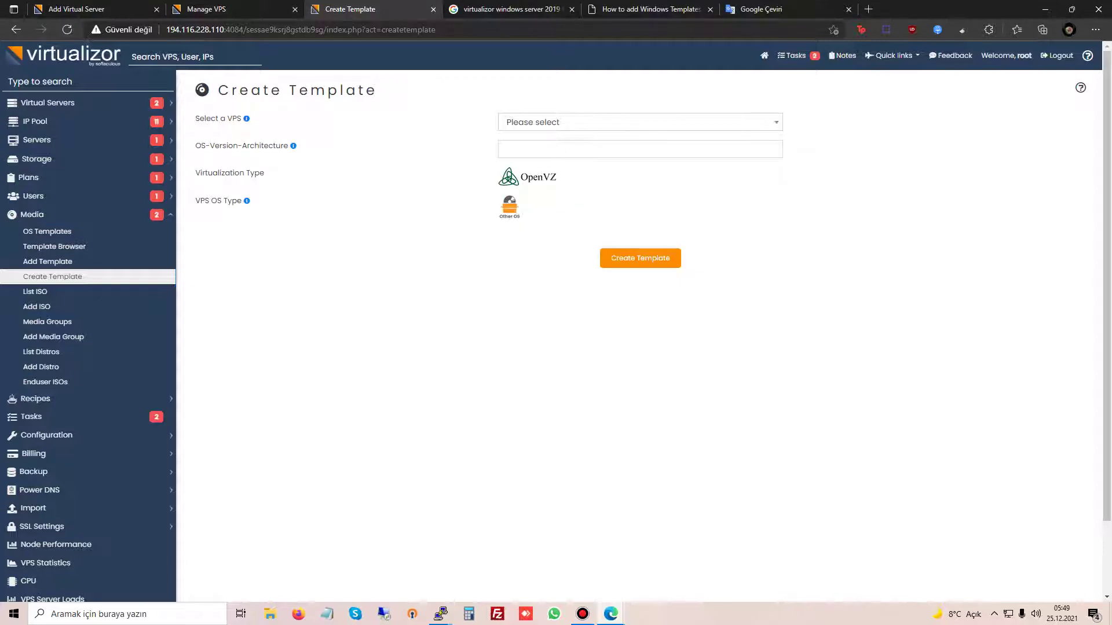
left_click(640, 122)
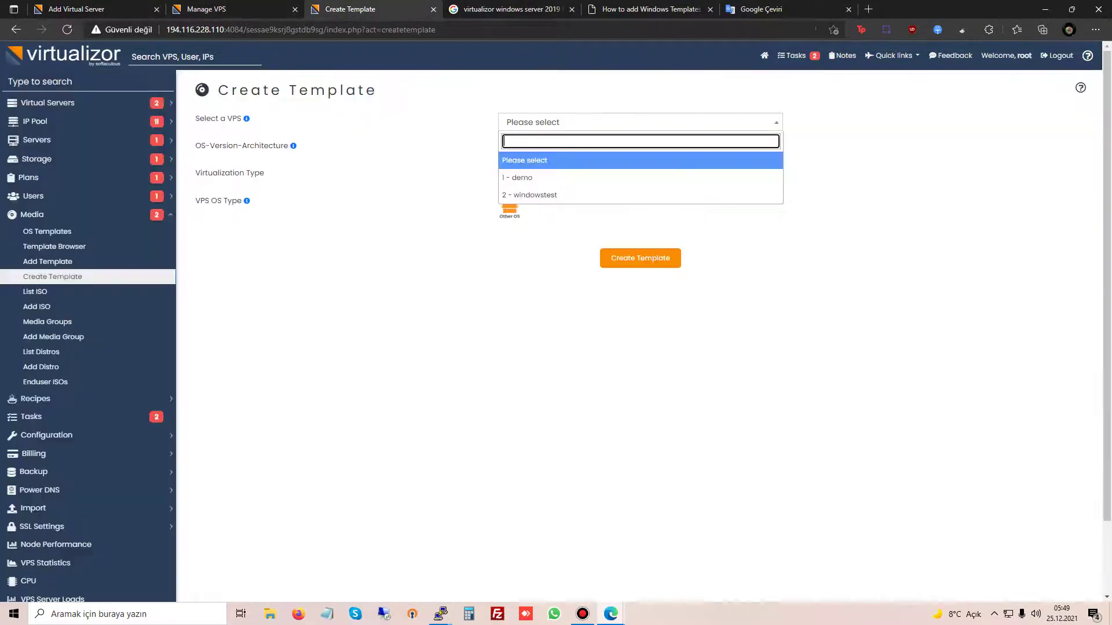
key("Down")
key("Escape")
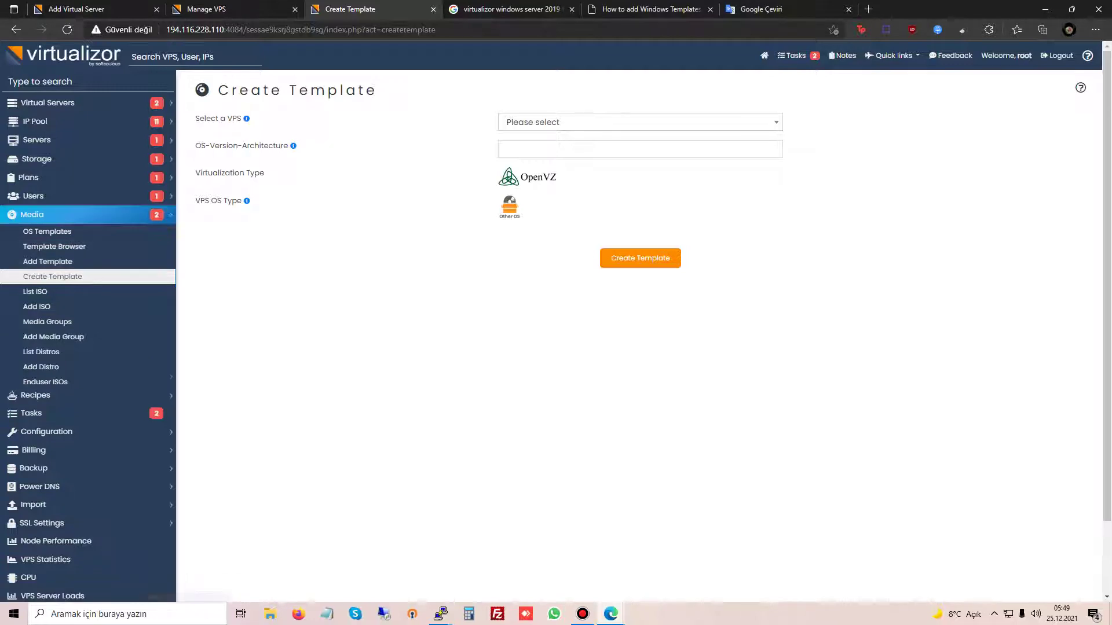
Step: Collapse Media and return to windowstest's page, where the reinstall stands at 40%
left_click(33, 215)
scroll(34, 260, "down", 1)
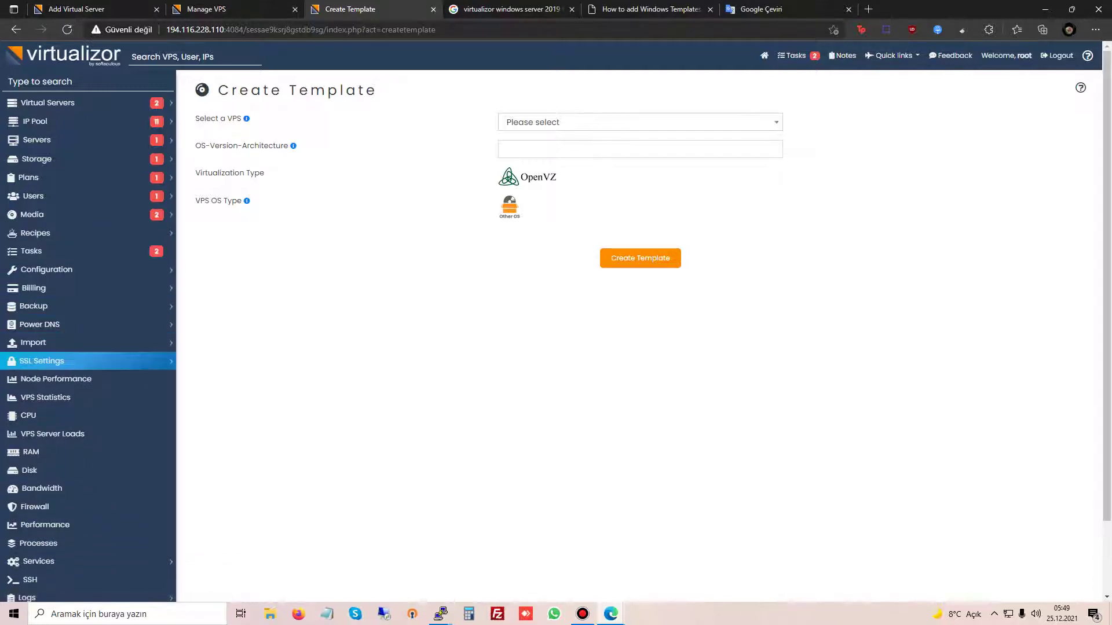
scroll(35, 348, "down", 2)
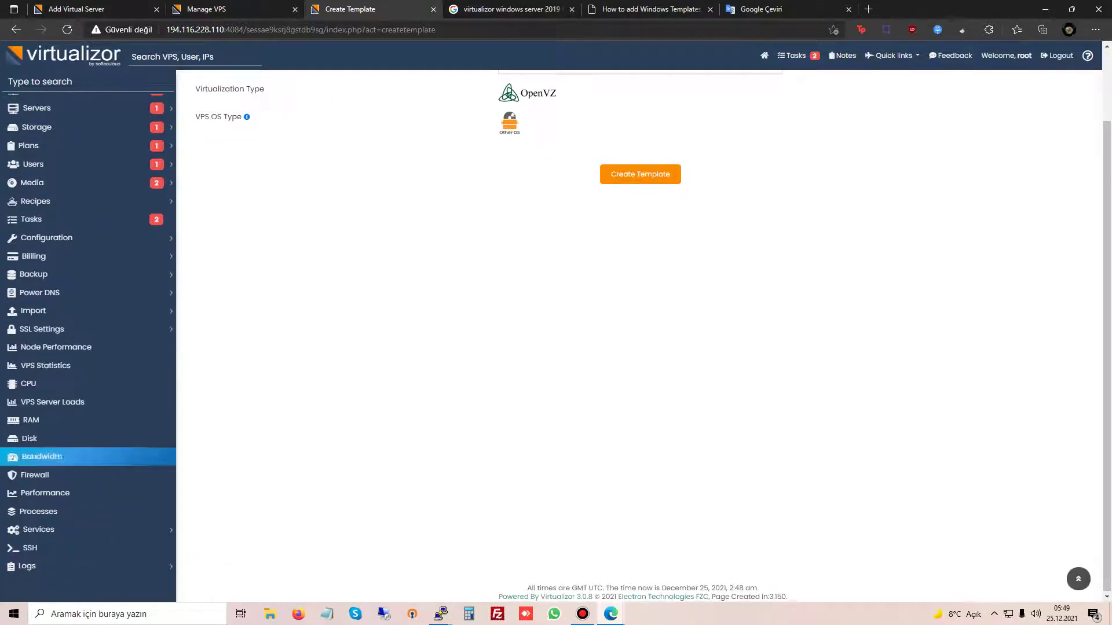
scroll(51, 474, "up", 2)
left_click(207, 9)
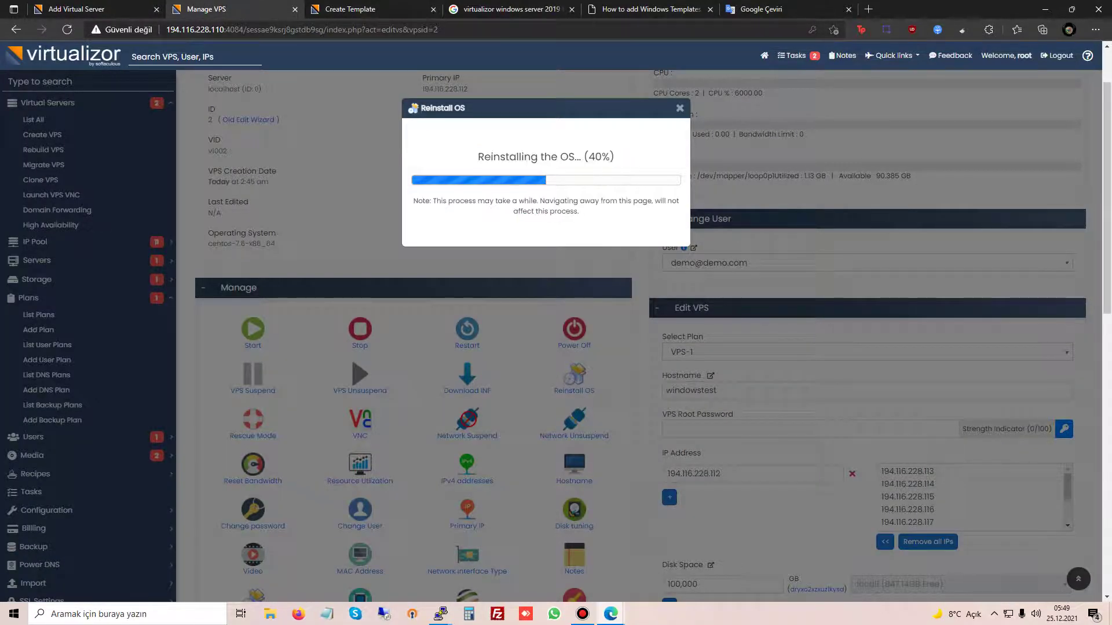
Step: List all virtual servers and check windowstest's windows-2019.gz OS and rebuild lock icon
key("ctrl+Tab")
left_click(47, 102)
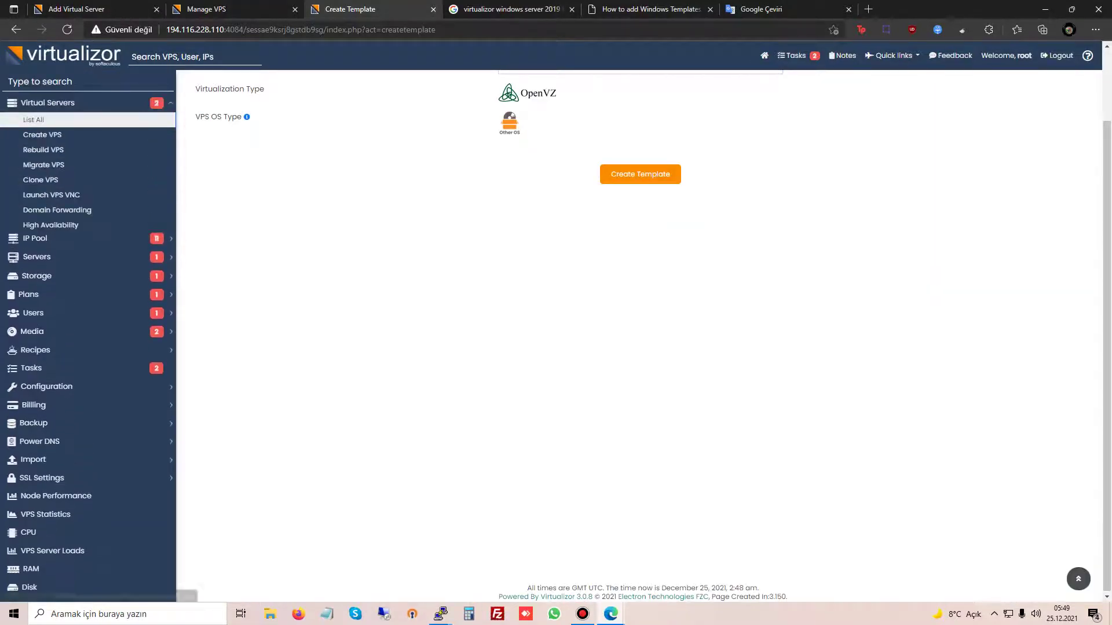
left_click(33, 119)
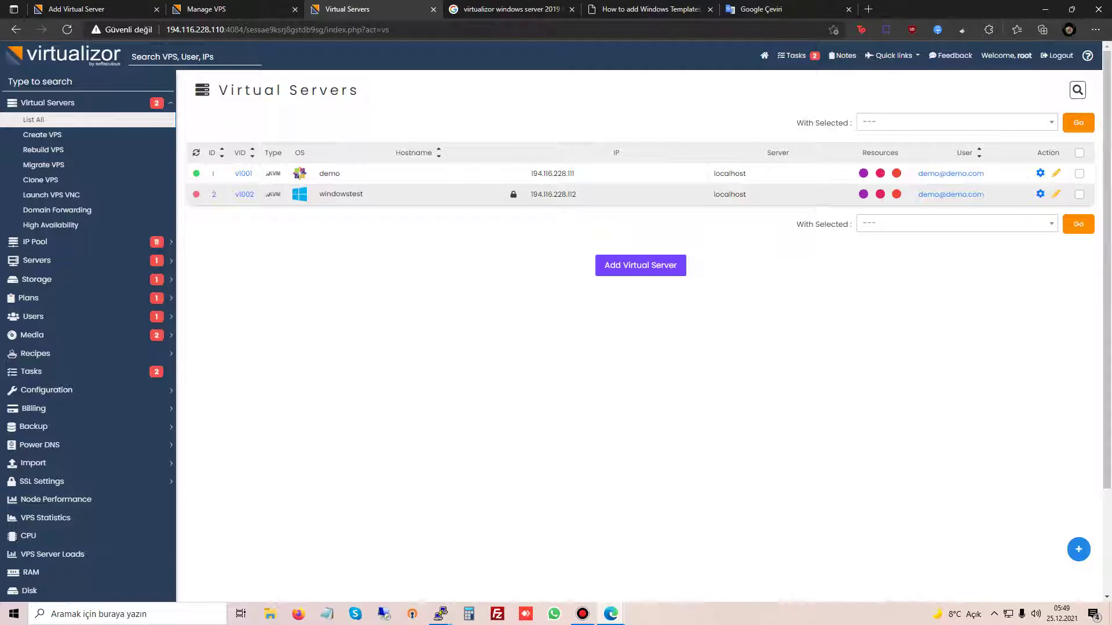
mouse_move(301, 196)
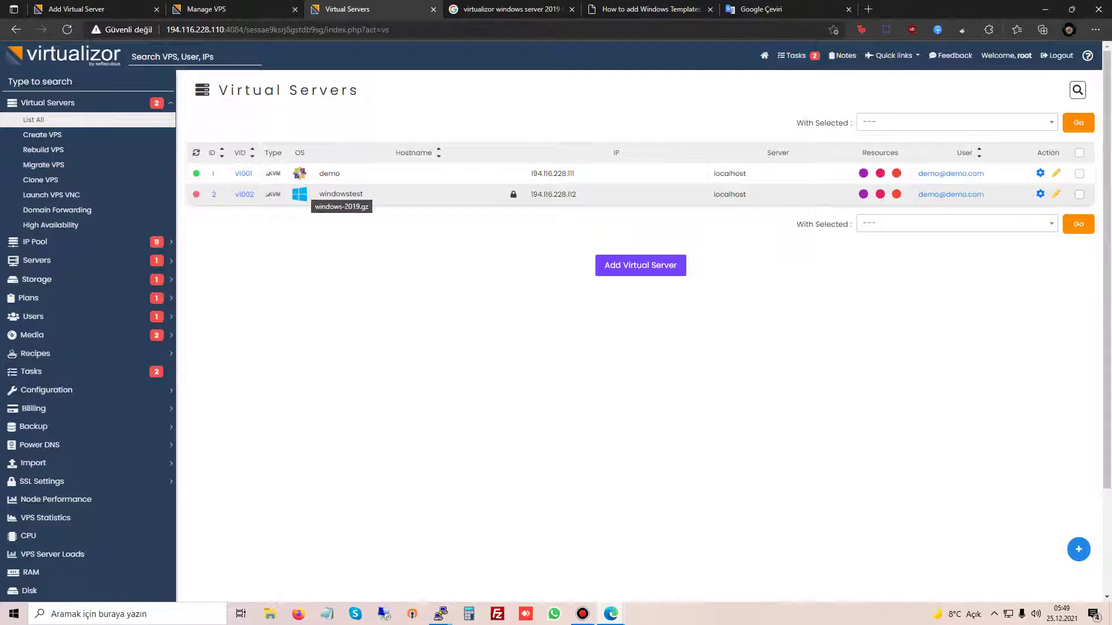
mouse_move(513, 194)
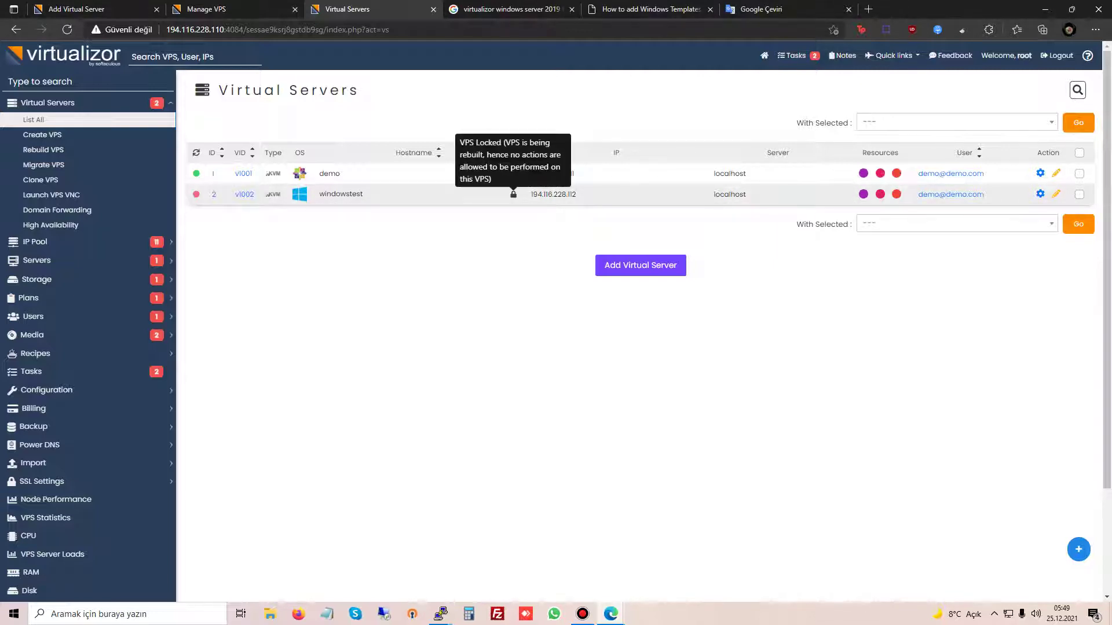
key("ctrl+shift+Tab")
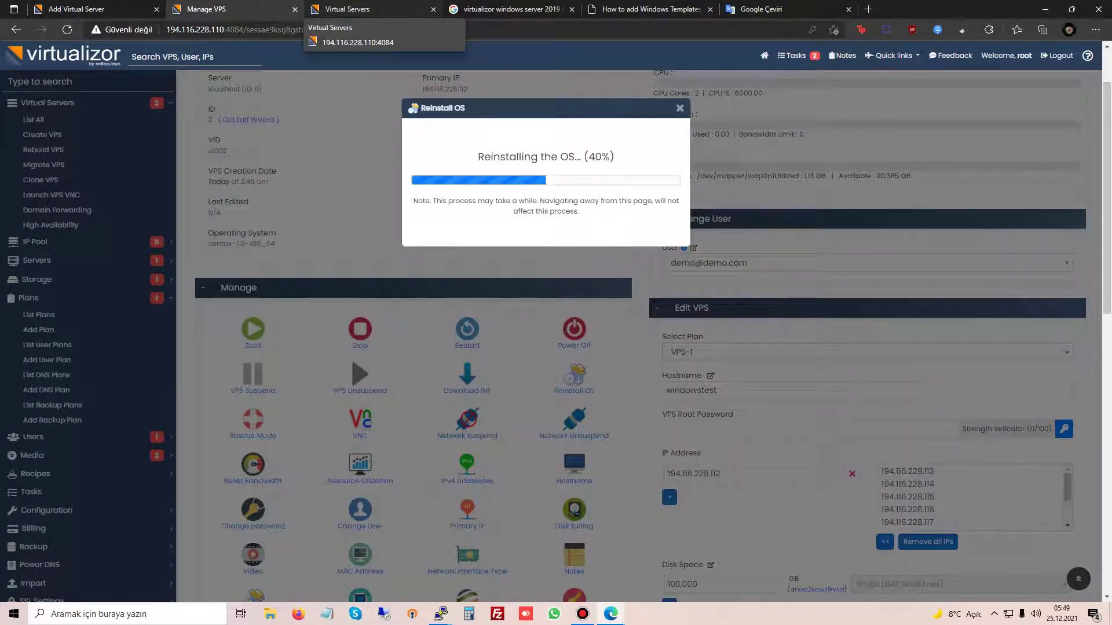
key("ctrl+Tab")
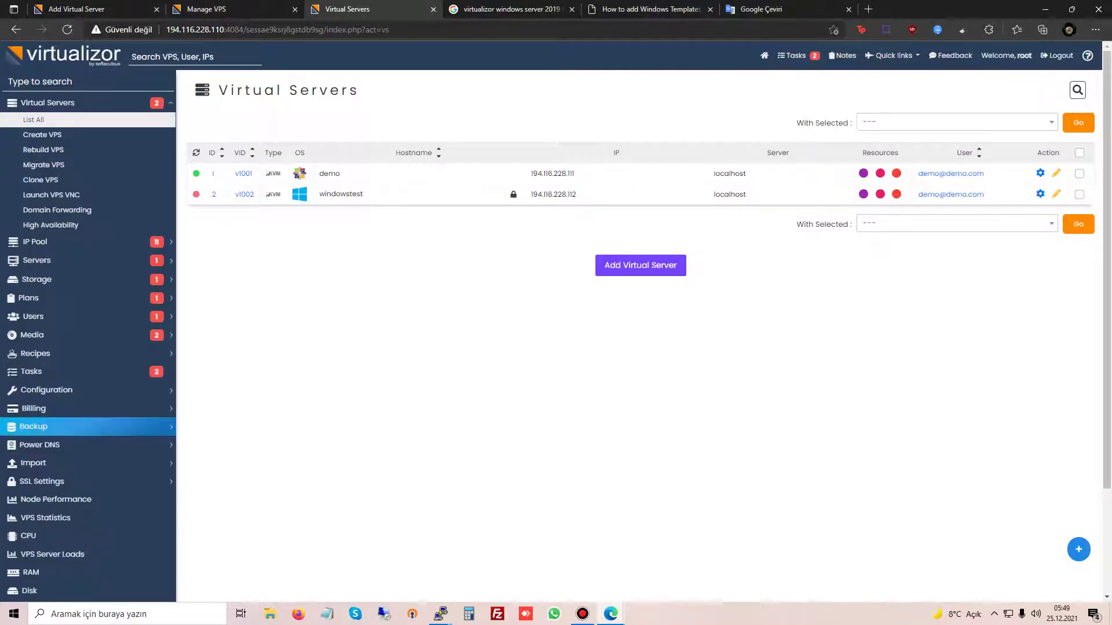
Step: Search Google for 'virtualizor install' in the guide tab
key("ctrl+Tab")
key("ctrl+Tab")
key("ctrl+l")
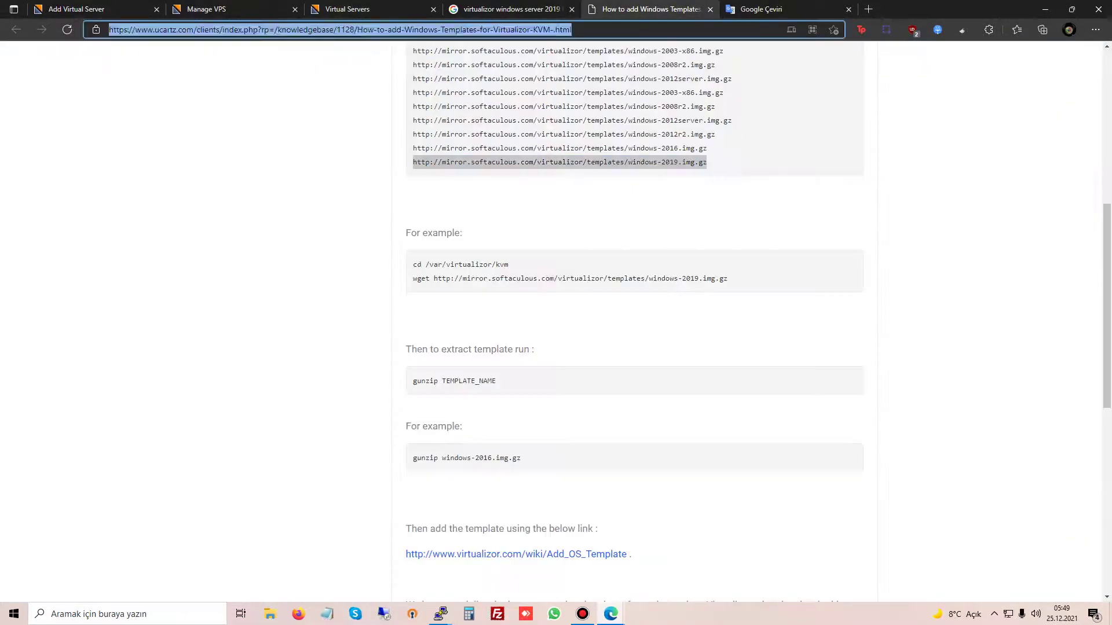
type("virtu")
type("alizor ")
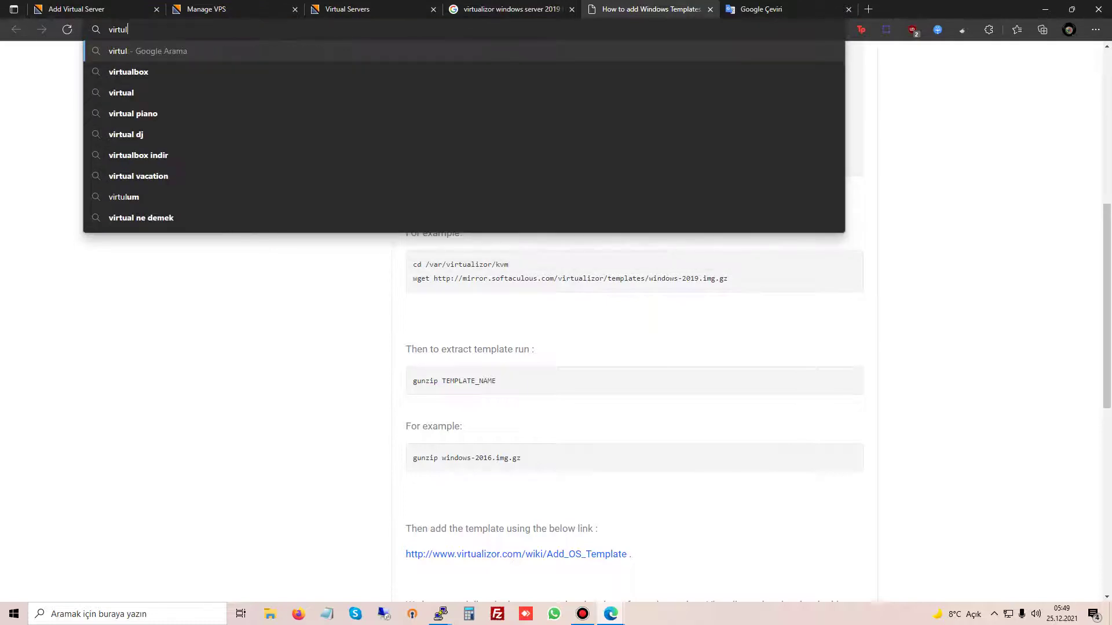
type("inst")
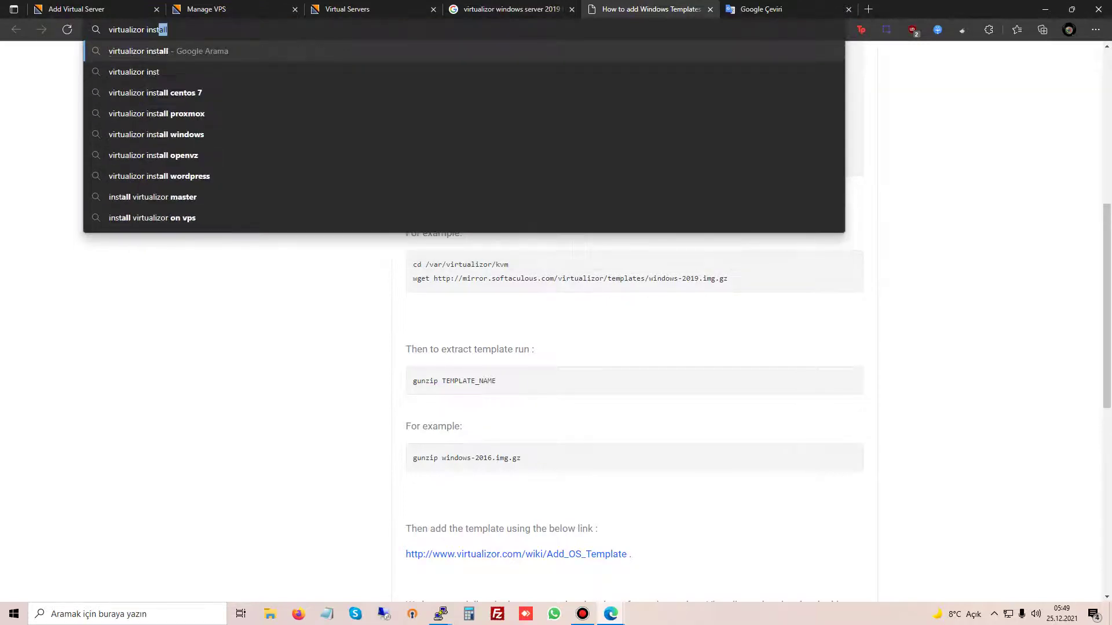
type("all")
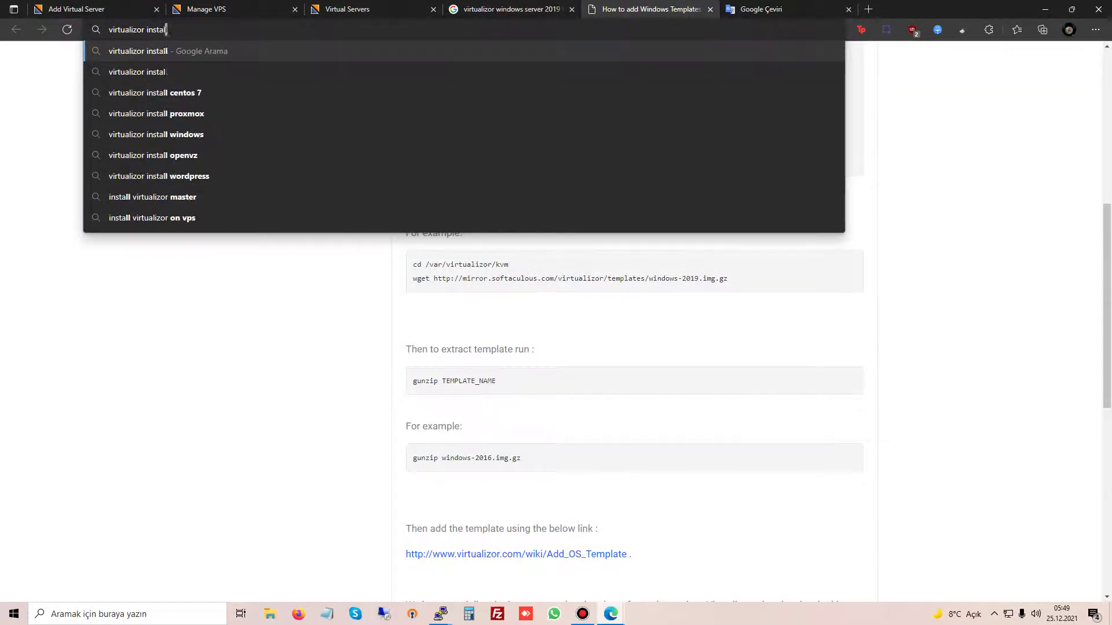
key("Return")
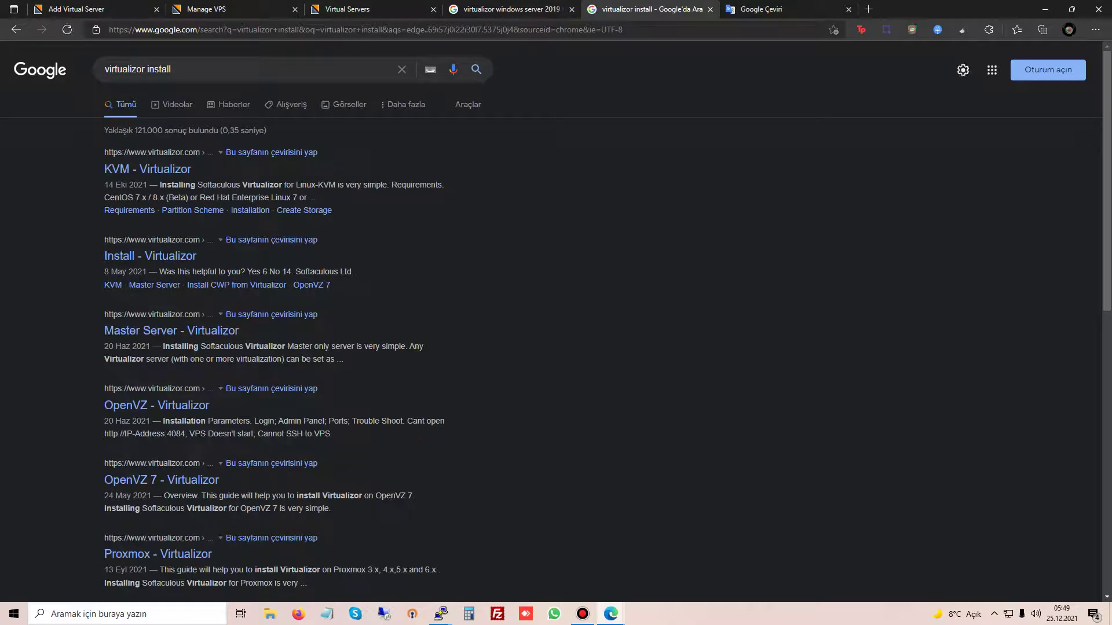
Step: Open the Install - Virtualizor result in a new tab, read it, then return to the server list
middle_click(150, 256)
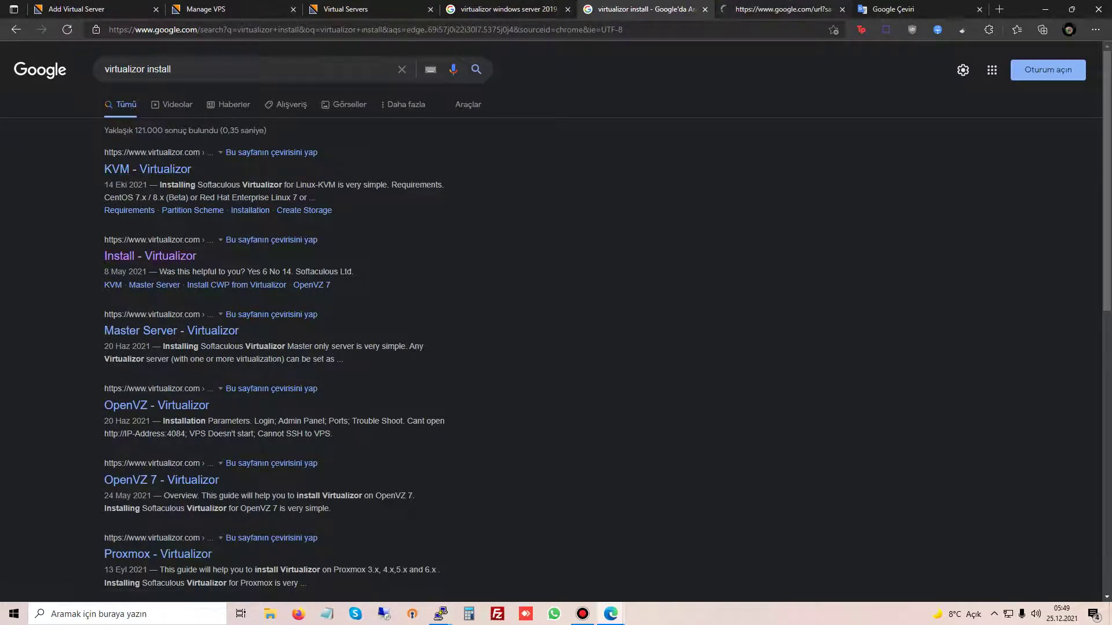
left_click(788, 8)
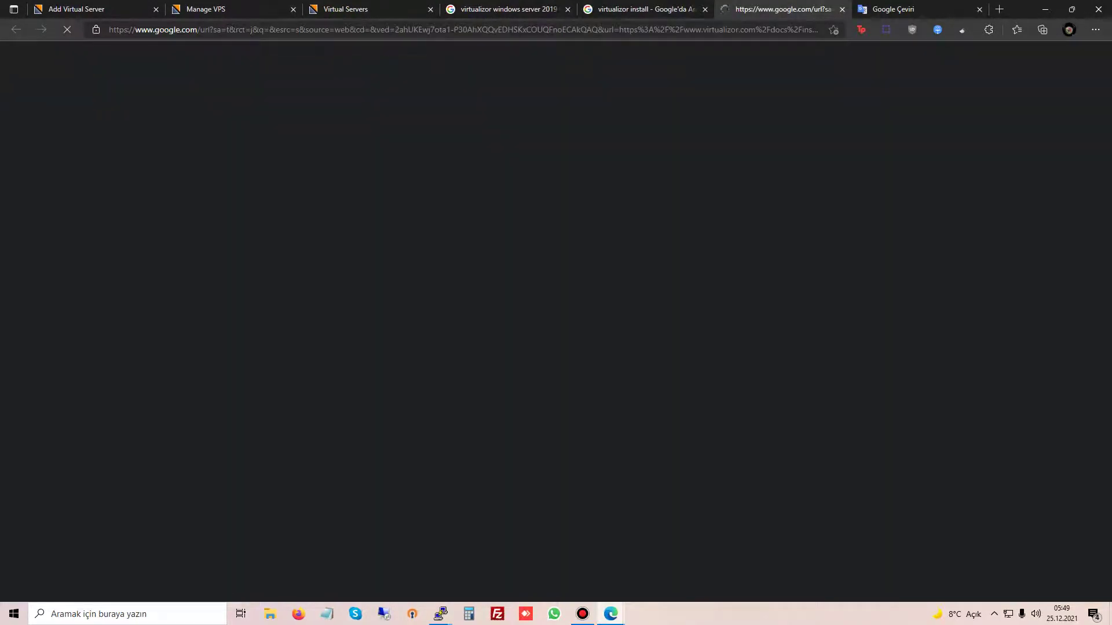
key("ctrl+shift+Tab")
key("ctrl+shift+Tab")
key("ctrl+shift+Tab")
key("ctrl+shift+Tab")
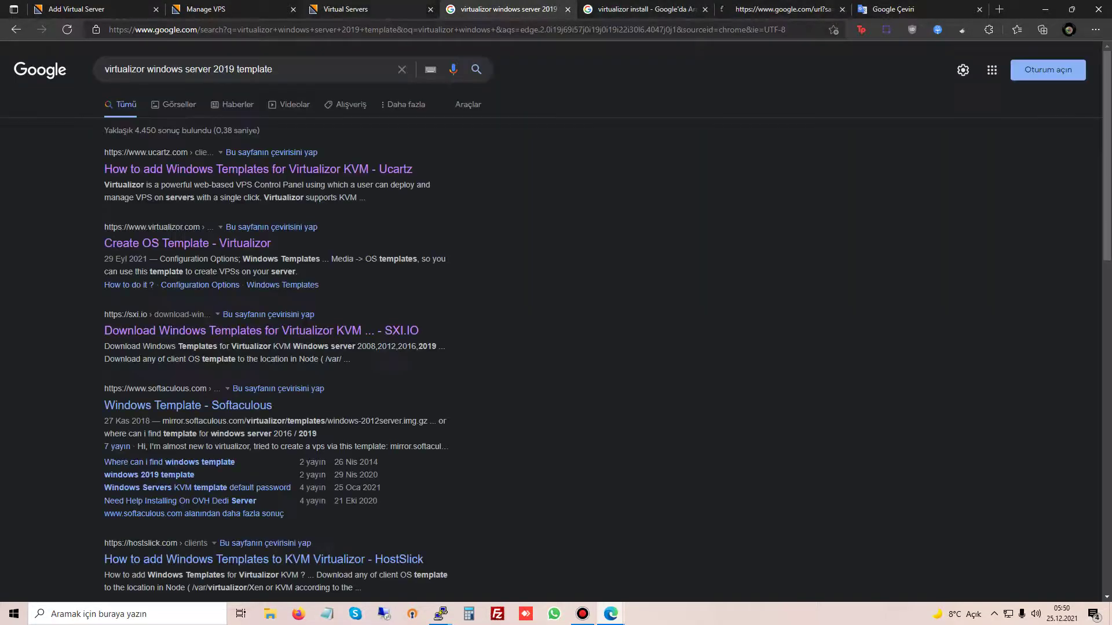
key("ctrl+Tab")
key("ctrl+Tab")
key("ctrl+Tab")
key("ctrl+Tab")
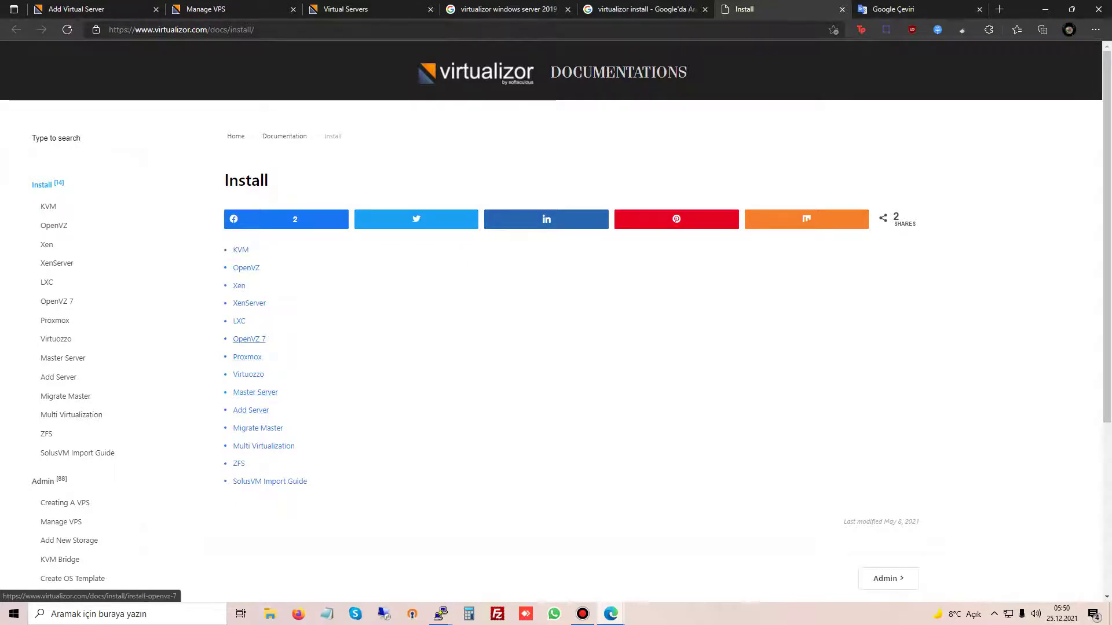
left_click(371, 9)
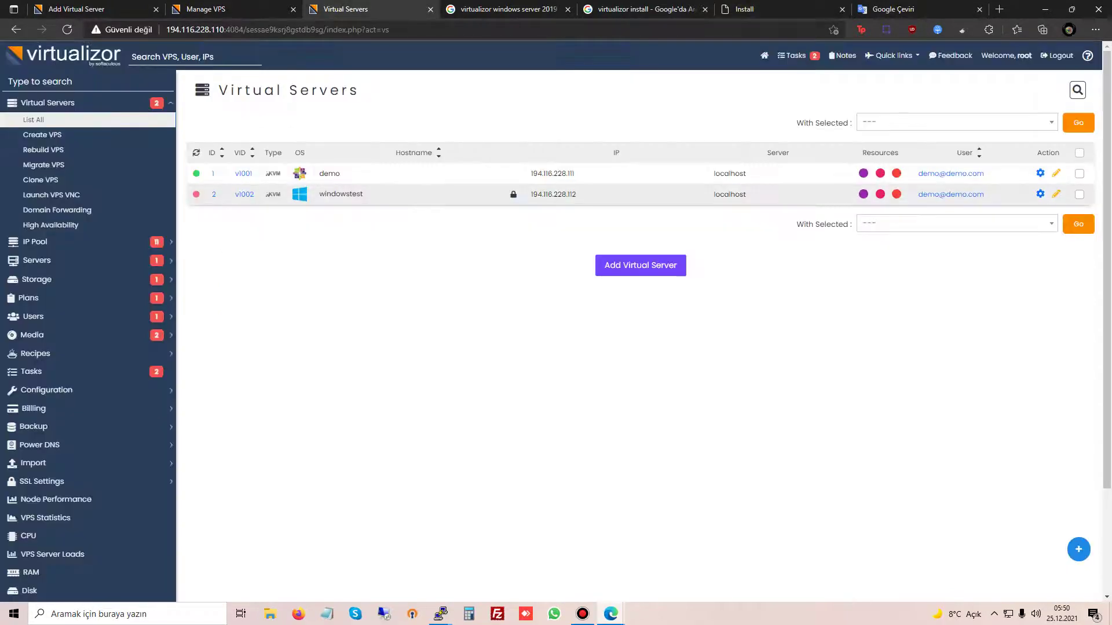
Step: Check the reinstall progress, then open Configuration > Master Settings
left_click(206, 9)
left_click(345, 10)
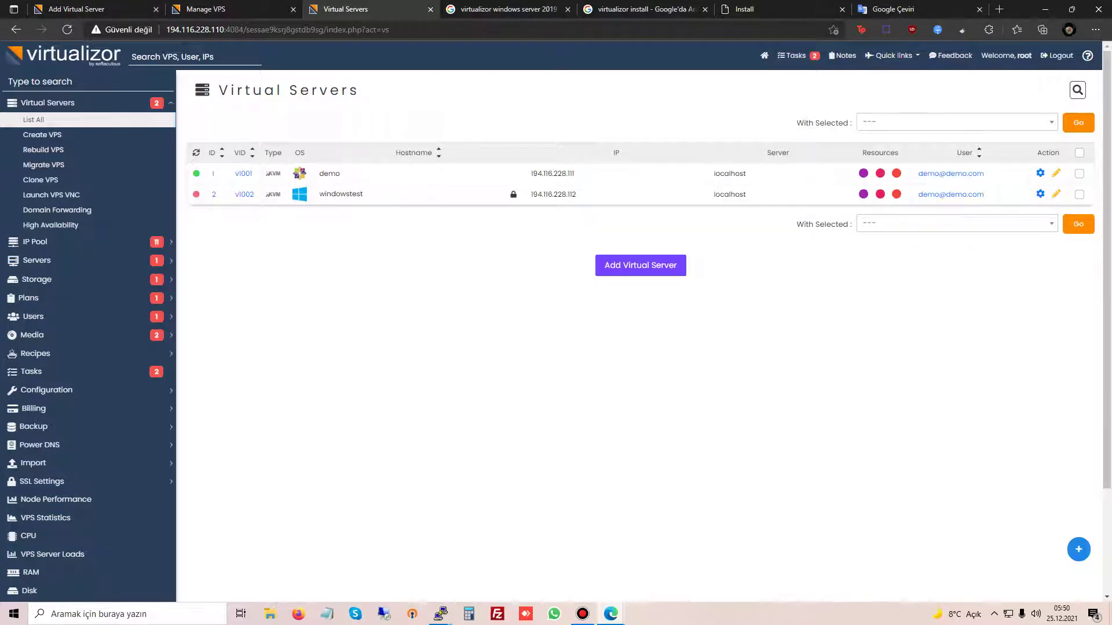
scroll(87, 368, "down", 3)
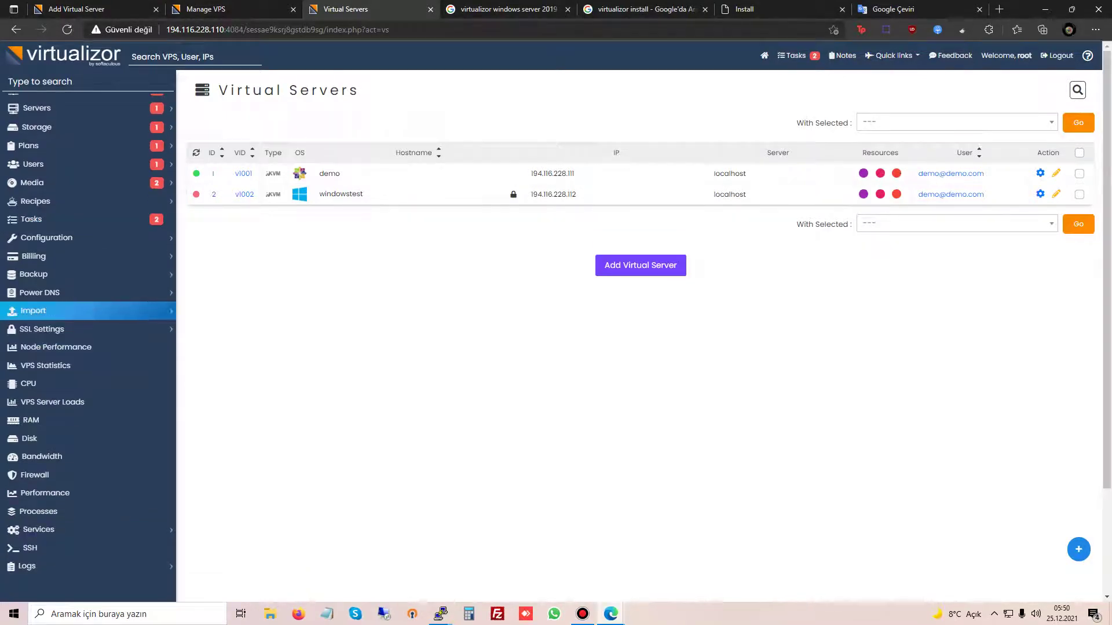
left_click(46, 237)
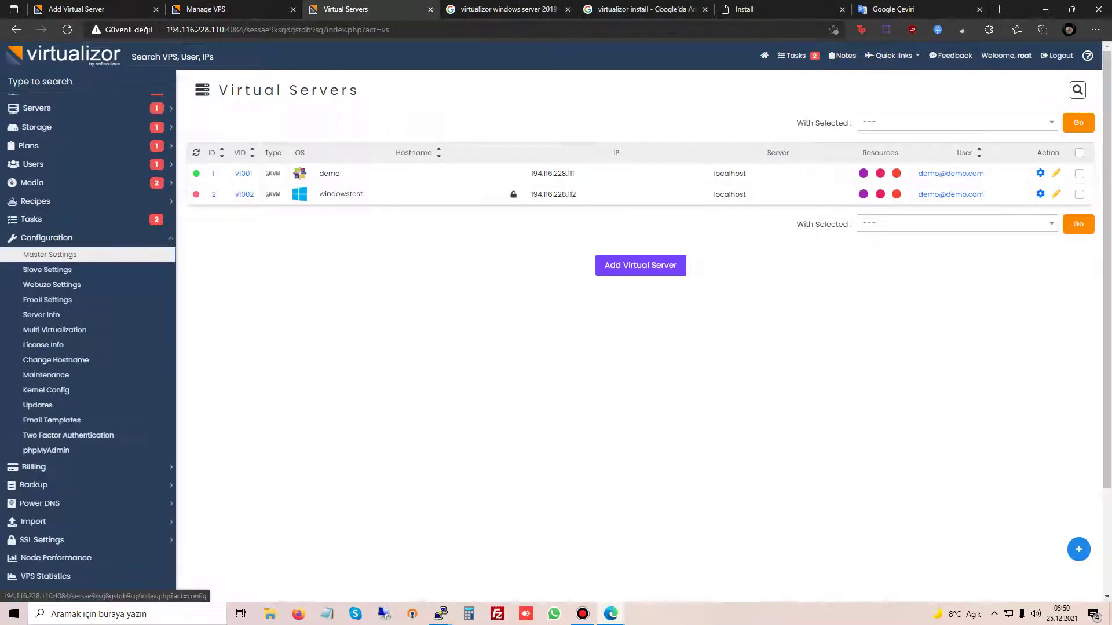
left_click(49, 251)
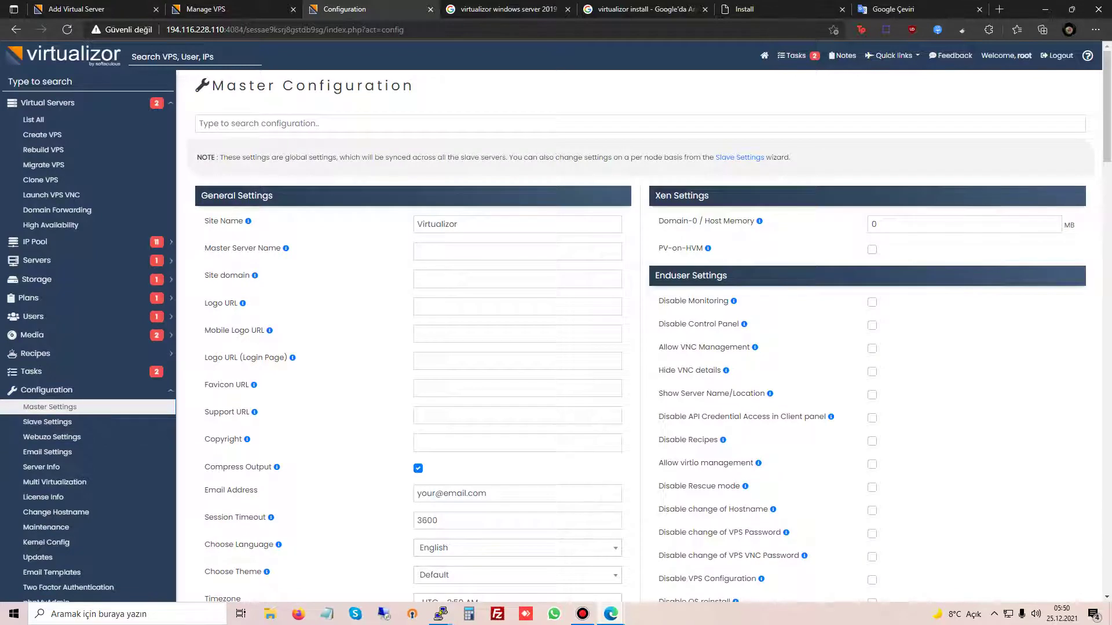
Step: Inspect the site name and default email address fields in Master Settings
double_click(457, 224)
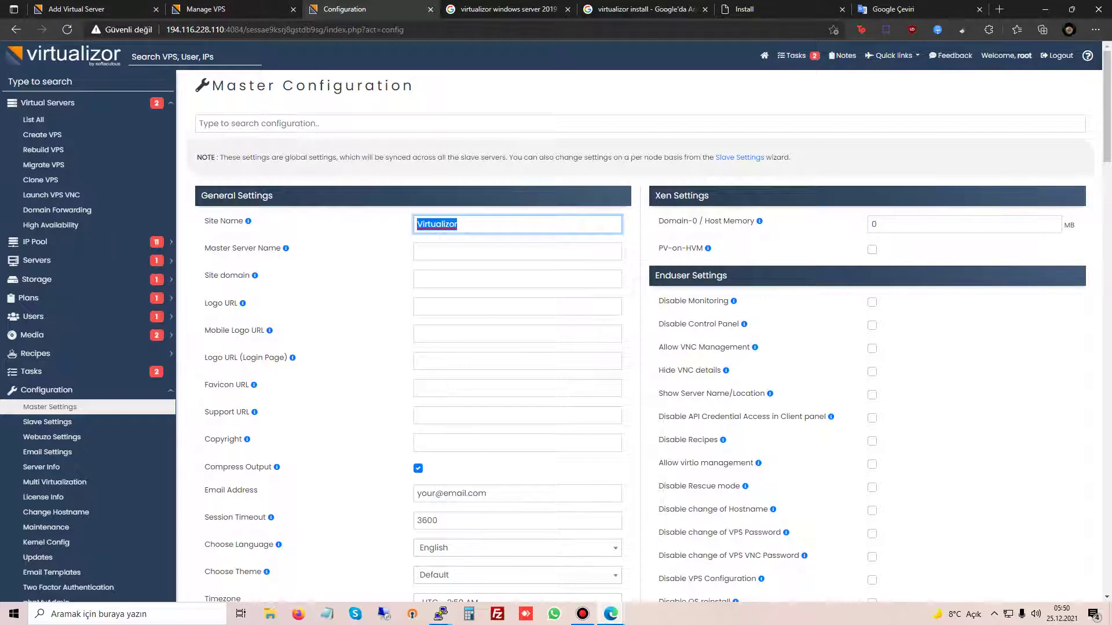
scroll(658, 336, "down", 3)
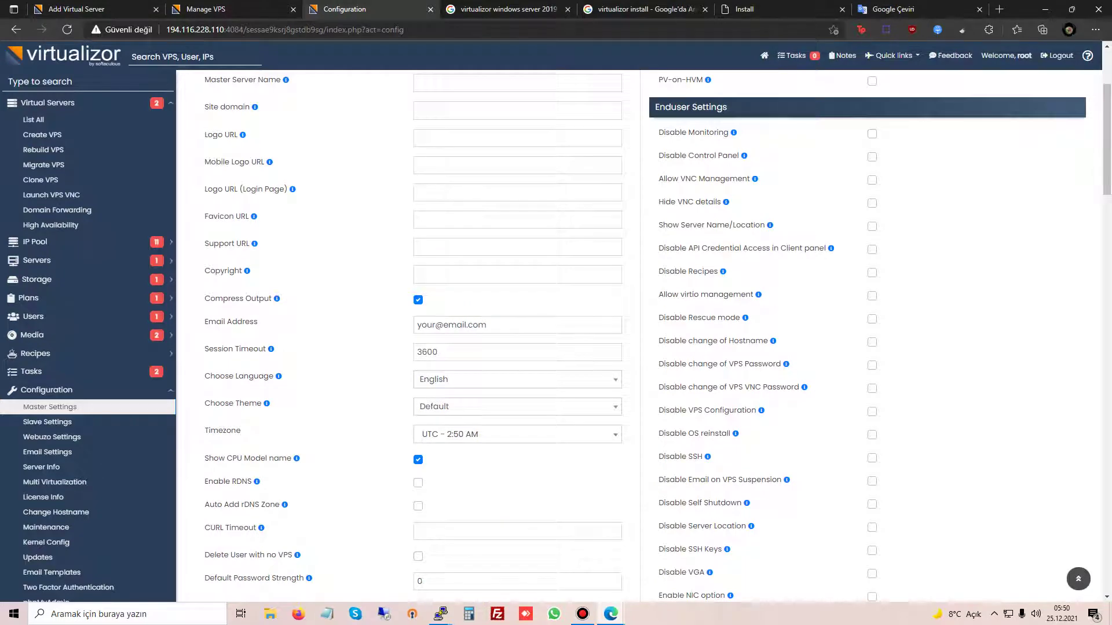
triple_click(451, 325)
left_click(440, 325)
double_click(426, 324)
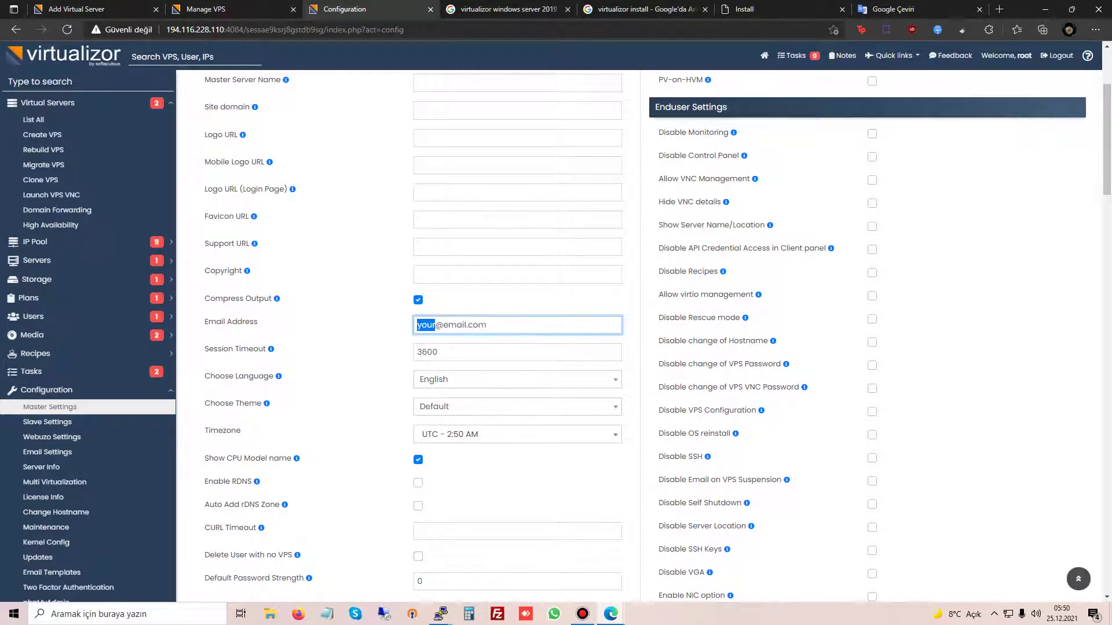
scroll(426, 325, "down", 2)
double_click(463, 243)
triple_click(463, 243)
Step: Scroll through Master Settings, then open the failed reinstall's log on the Manage VPS tab
scroll(464, 243, "down", 4)
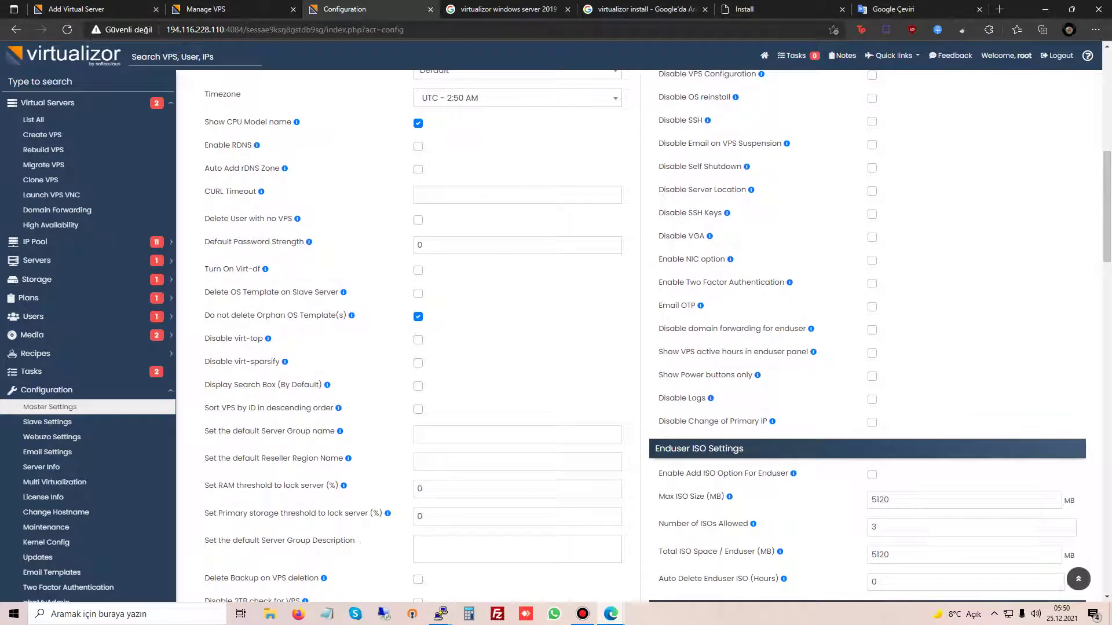
scroll(659, 337, "up", 3)
scroll(658, 336, "down", 2)
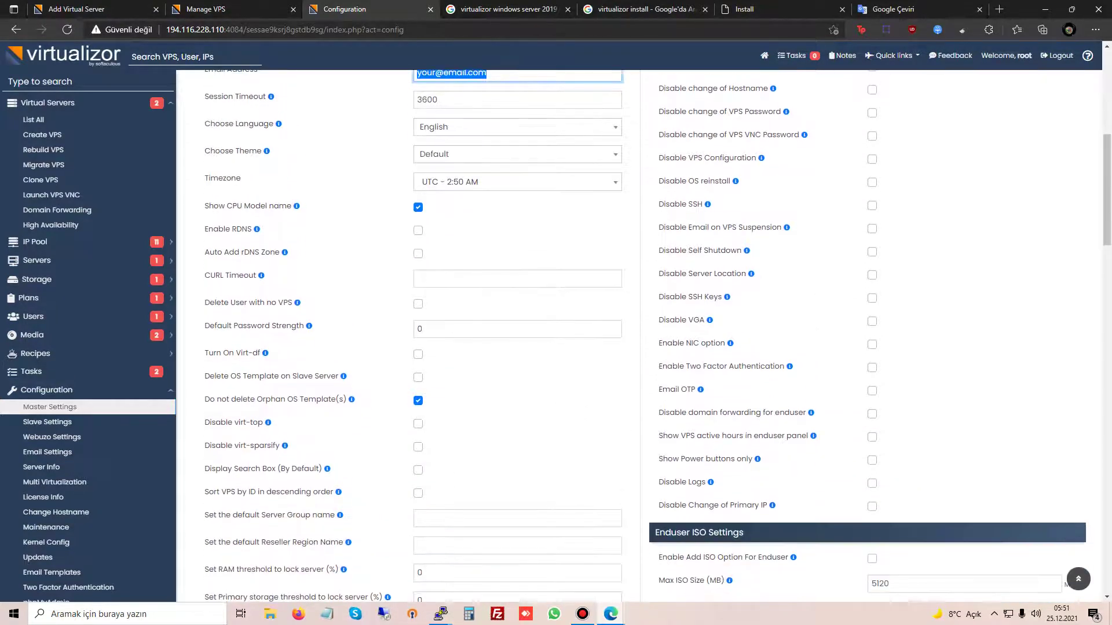
scroll(658, 336, "up", 6)
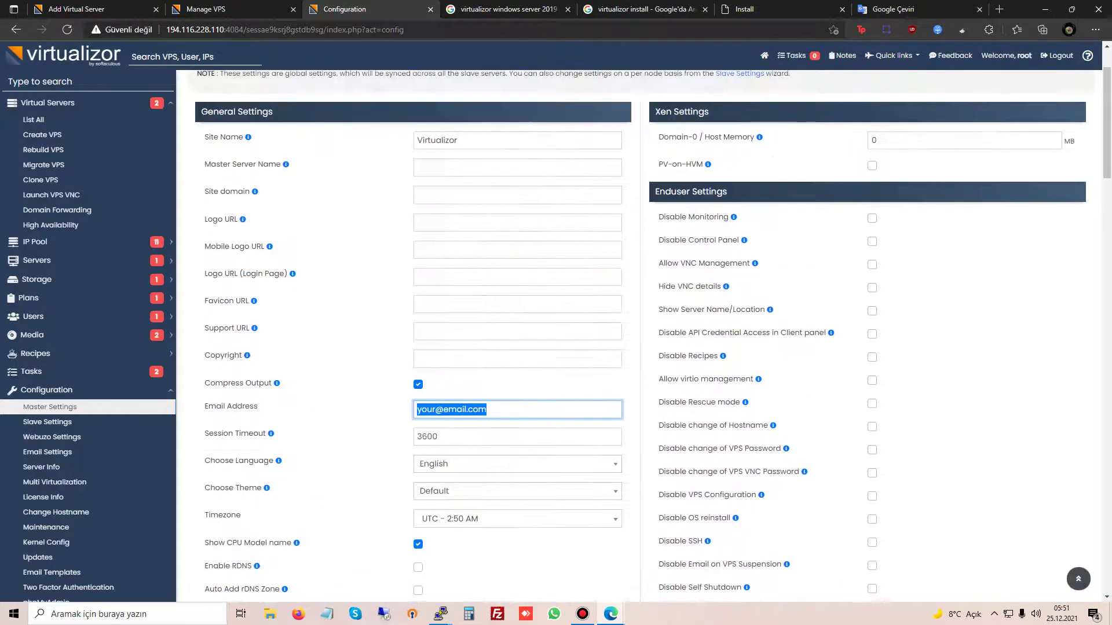
scroll(819, 156, "down", 4)
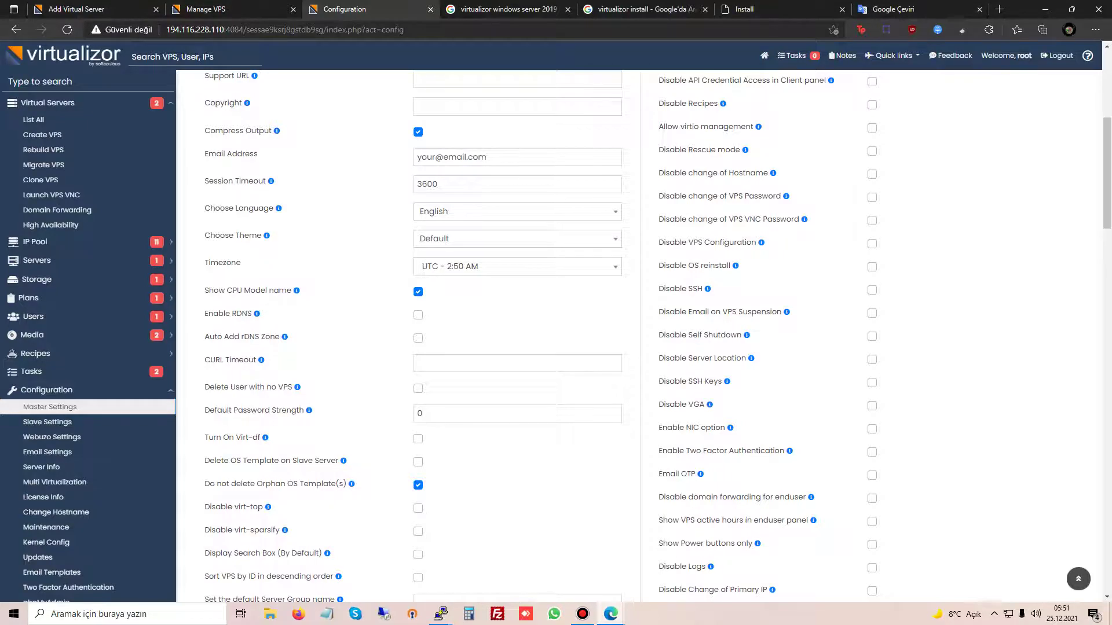
scroll(640, 336, "up", 4)
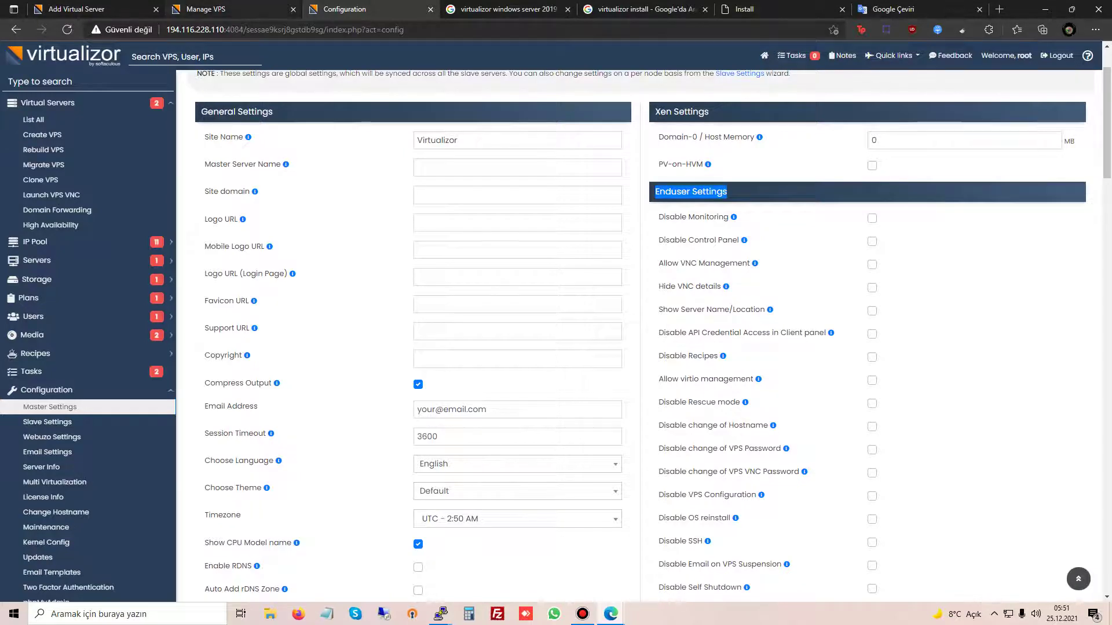
key("ctrl+shift+Tab")
left_click(467, 166)
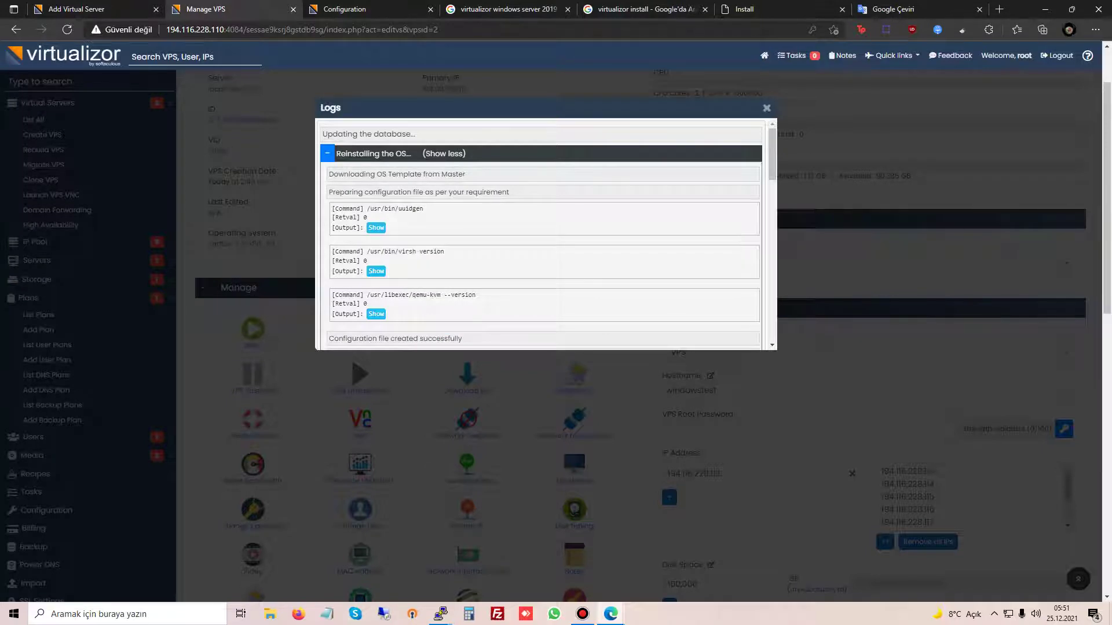
Step: Copy the root-password error message from the reinstall log
left_click_drag(328, 174, 370, 219)
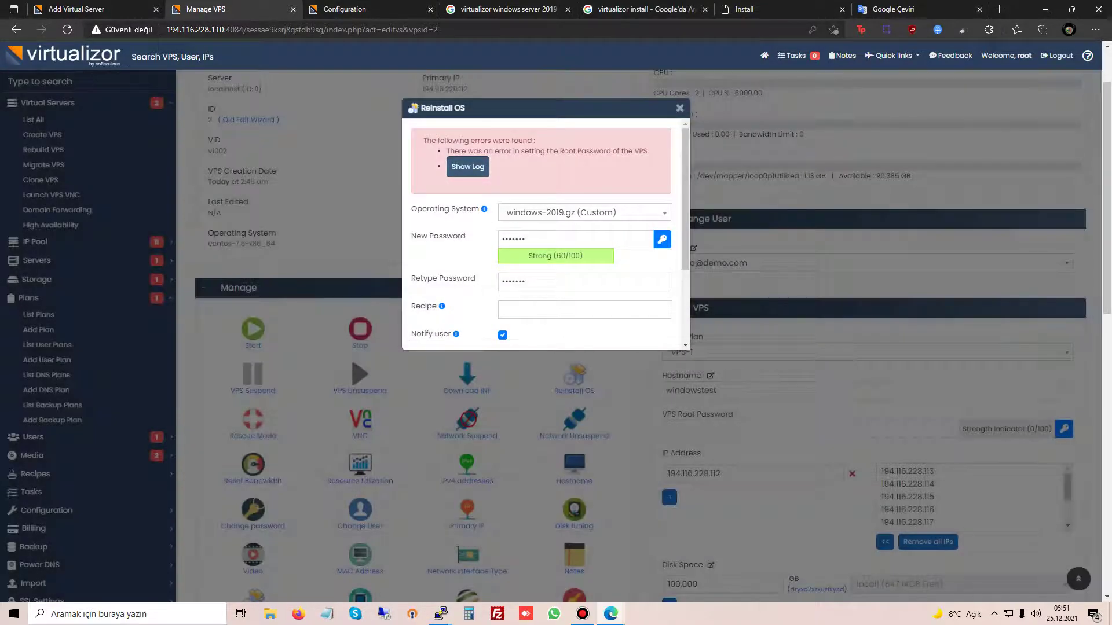
left_click_drag(649, 151, 446, 151)
key("ctrl+c")
Step: Paste the error into Google Translate for Turkish, then return to Virtualizor
left_click(915, 9)
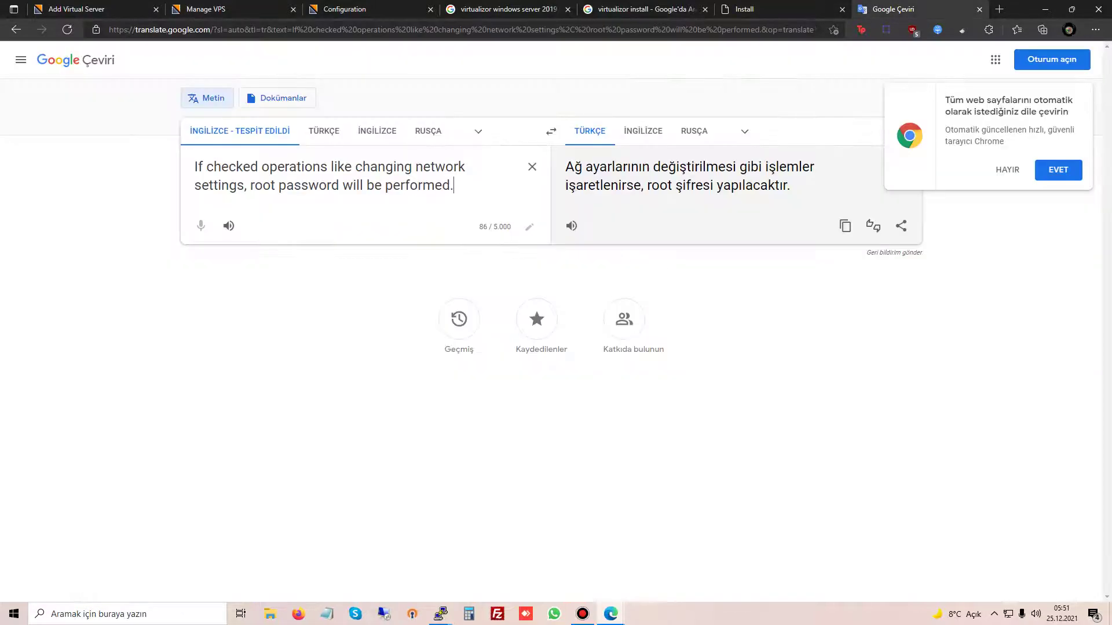
key("ctrl+a")
key("ctrl+v")
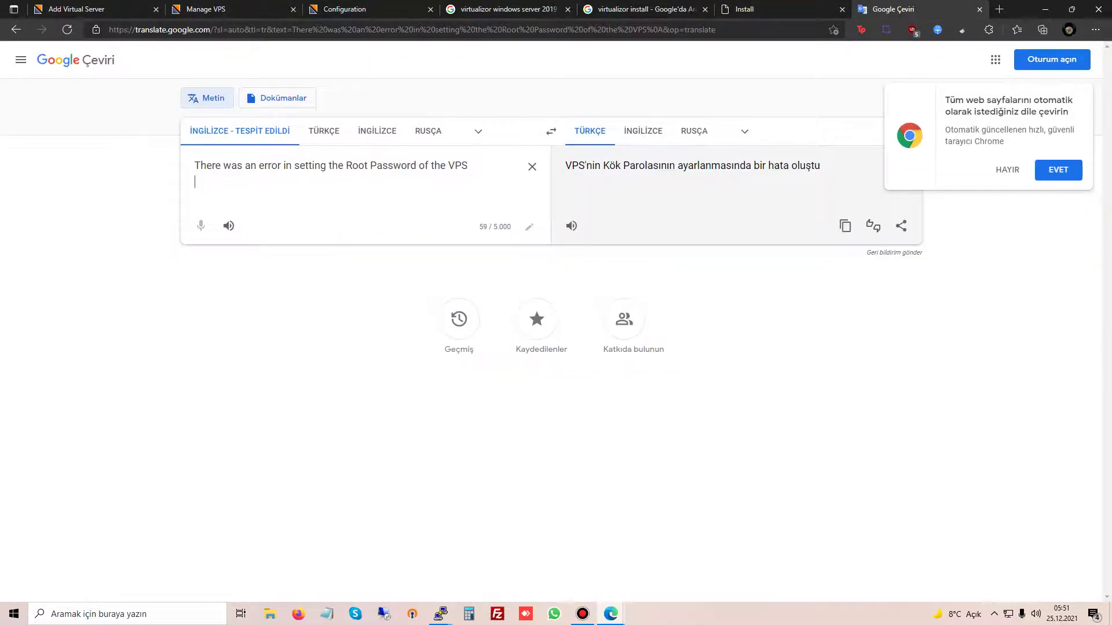
left_click(348, 9)
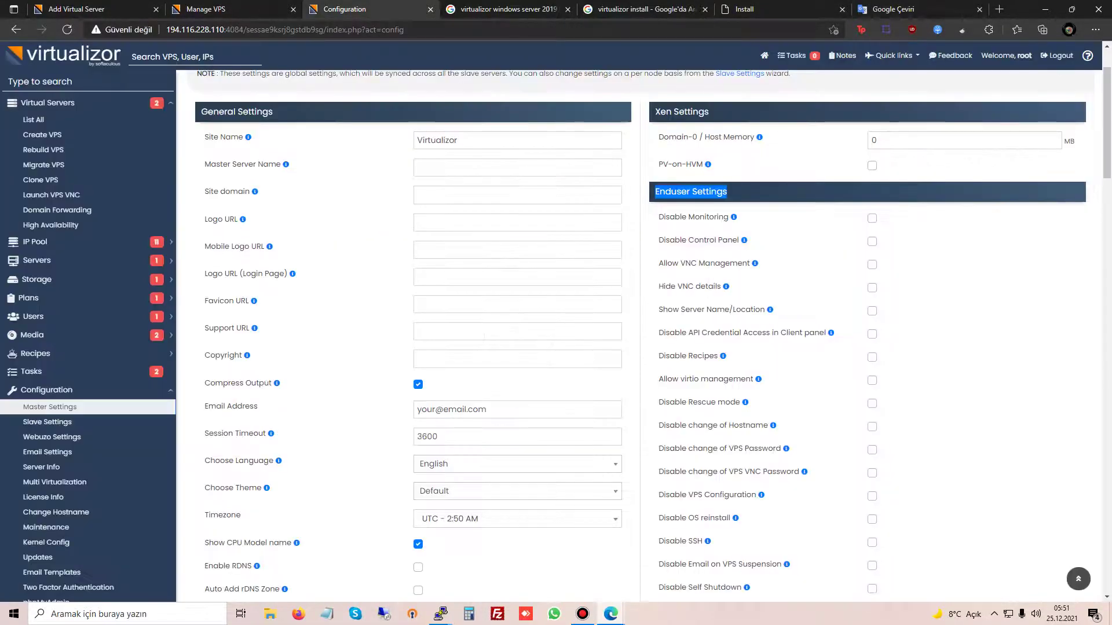
Step: Replace the new root password in the reinstall dialog and retype it to match
left_click(209, 9)
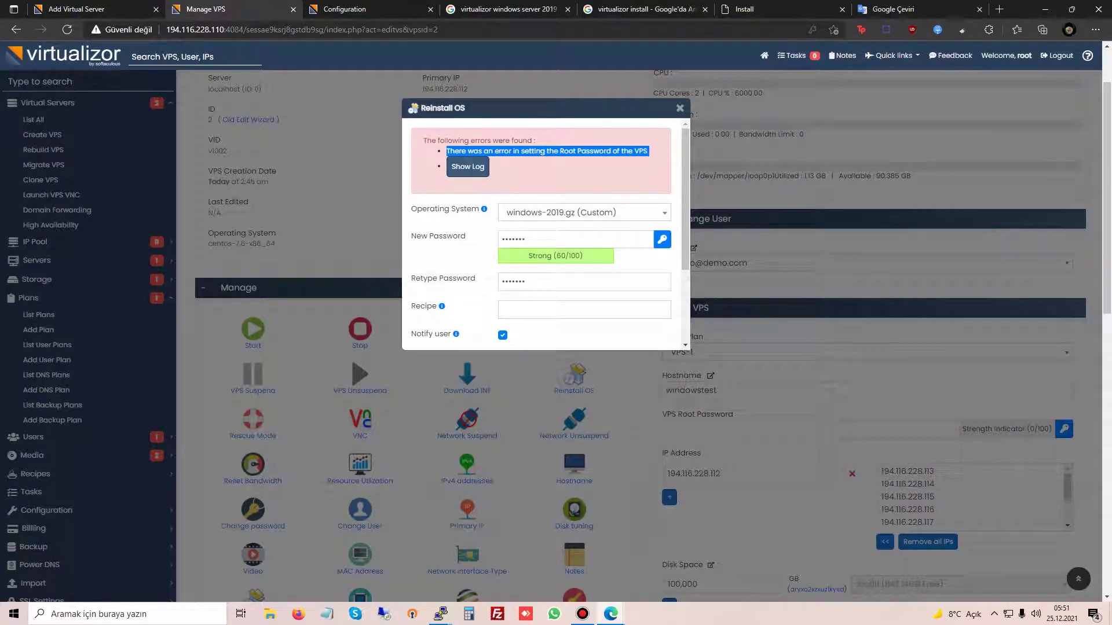
double_click(513, 239)
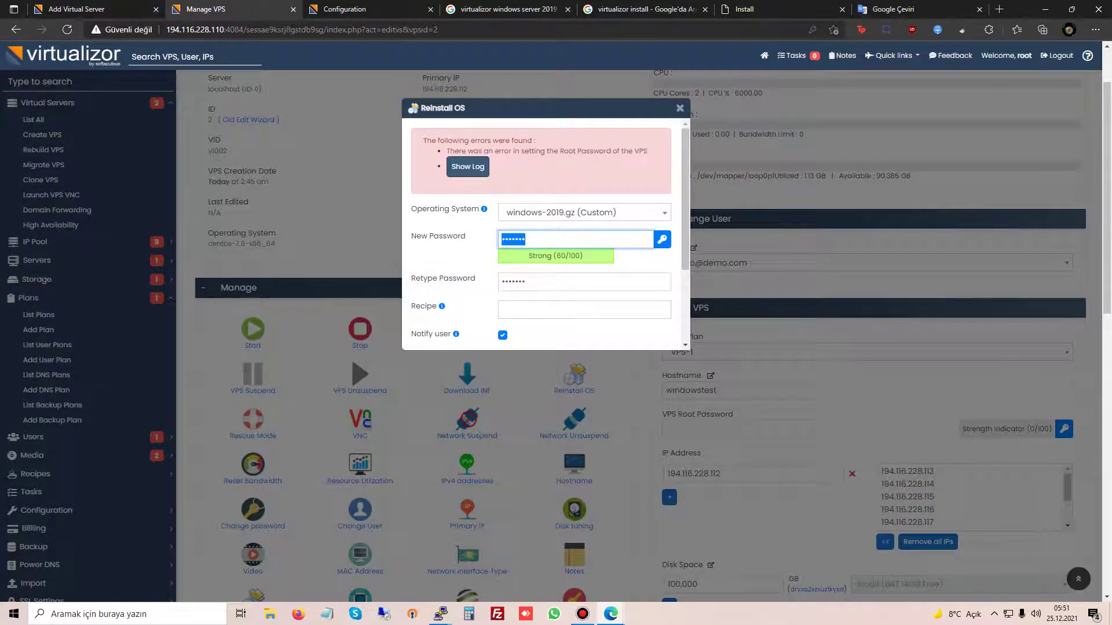
type("•••")
type("1!")
key("Tab")
type("a")
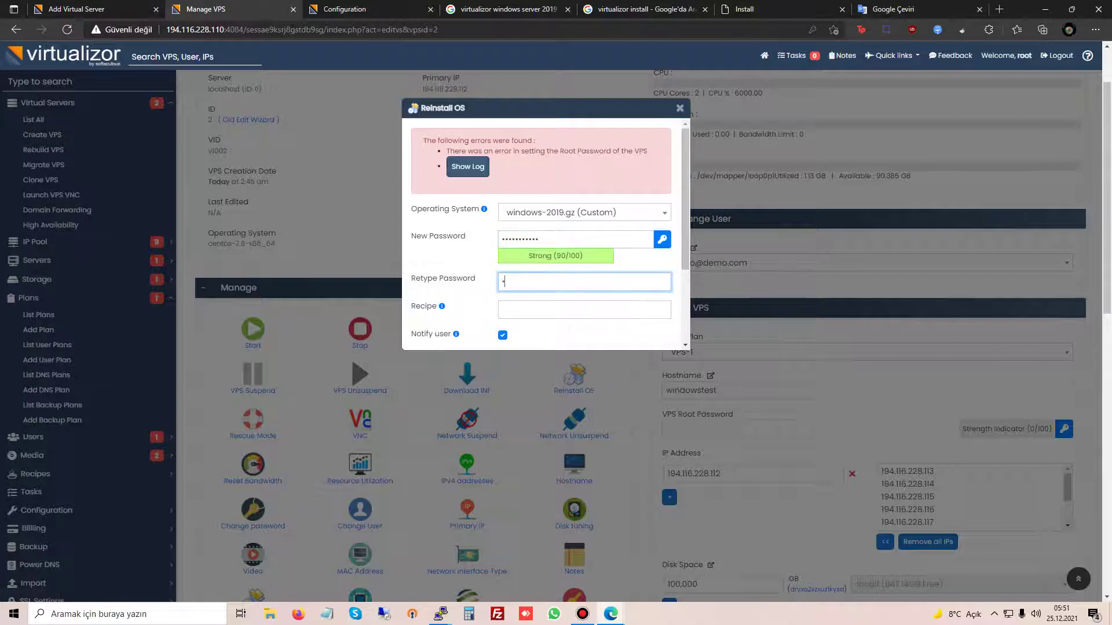
key("ctrl+a")
type("as")
Step: Start the reinstall from windows-2019.gz (Custom) and confirm wiping the VPS data
scroll(542, 232, "down", 2)
left_click(542, 325)
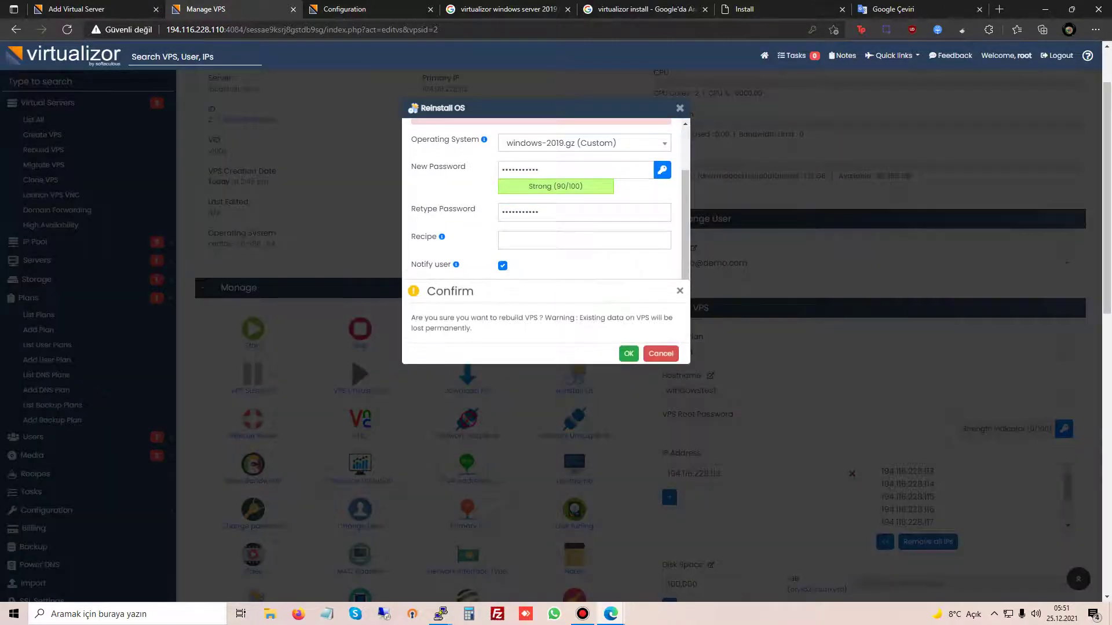
left_click(628, 353)
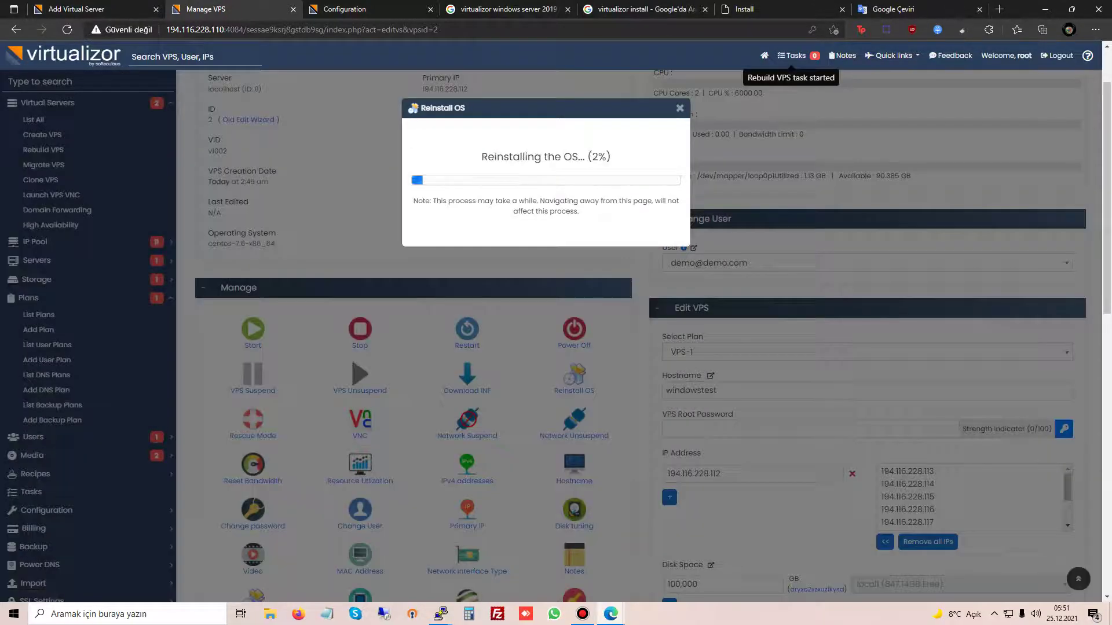
Step: Check the Windows template results and install documentation, then return to Master Settings
key("ctrl+a")
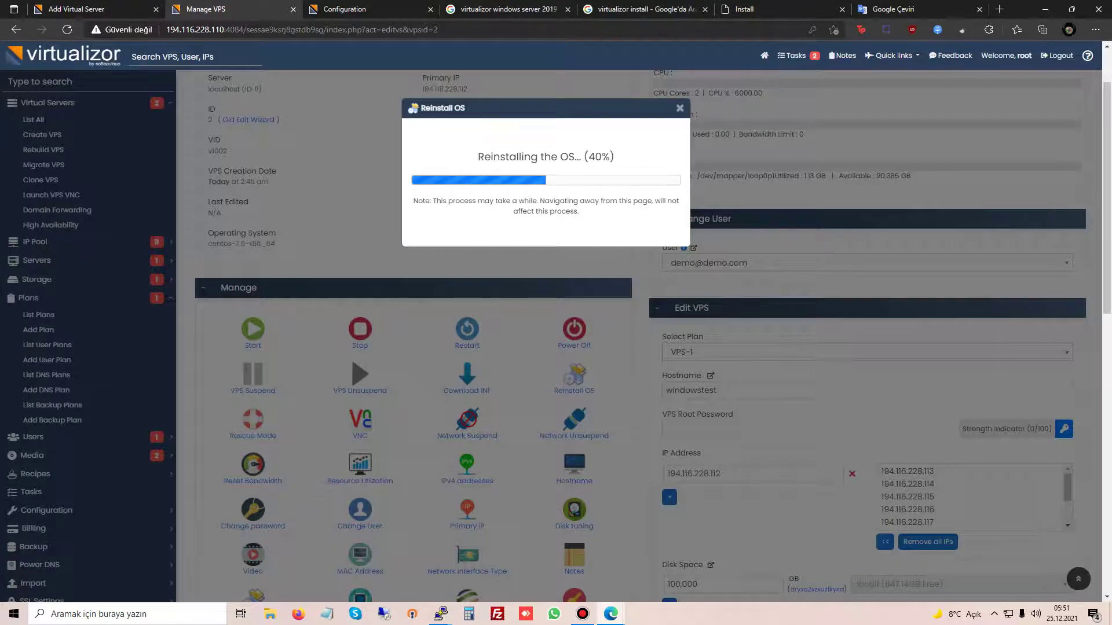
key("ctrl+4")
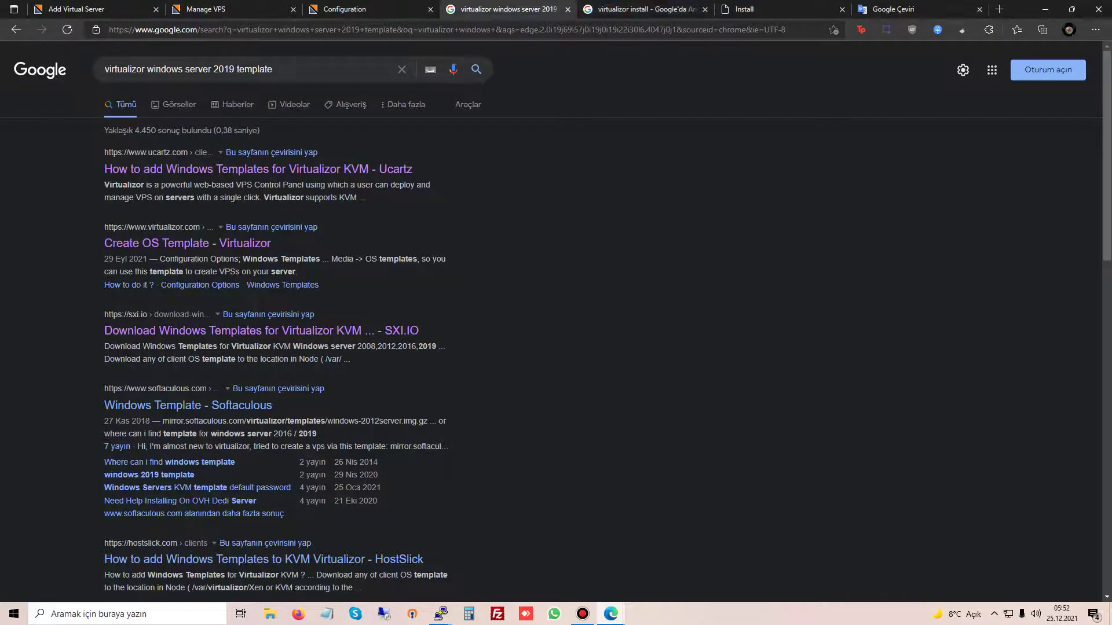
key("ctrl+Tab")
key("ctrl+Tab")
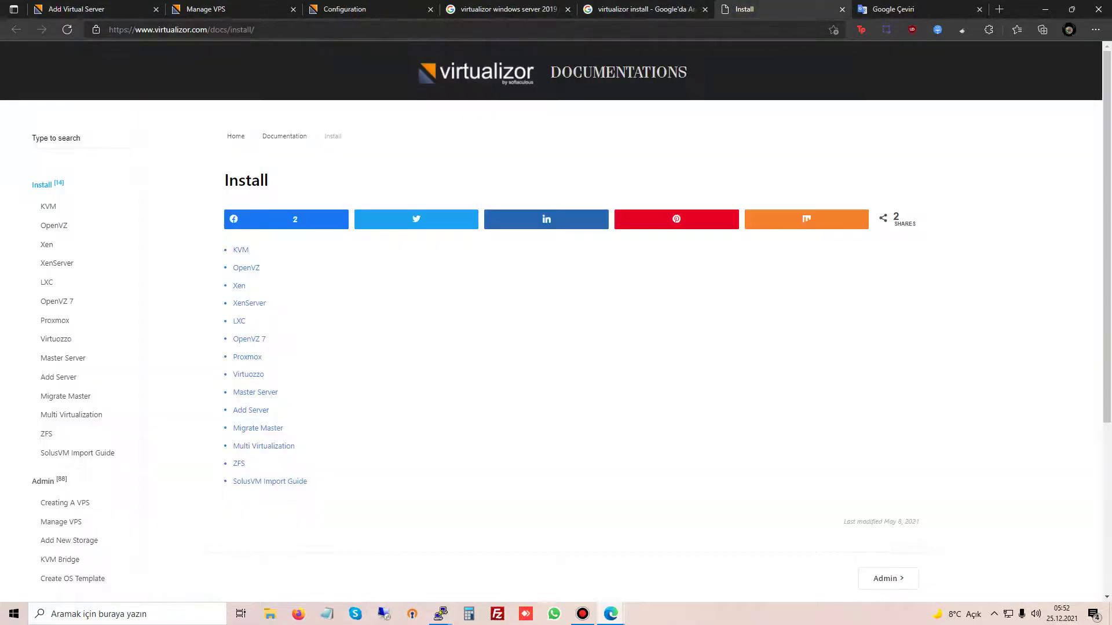
key("ctrl+3")
Step: Scroll down through Master Settings and back up to the top
scroll(637, 336, "down", 5)
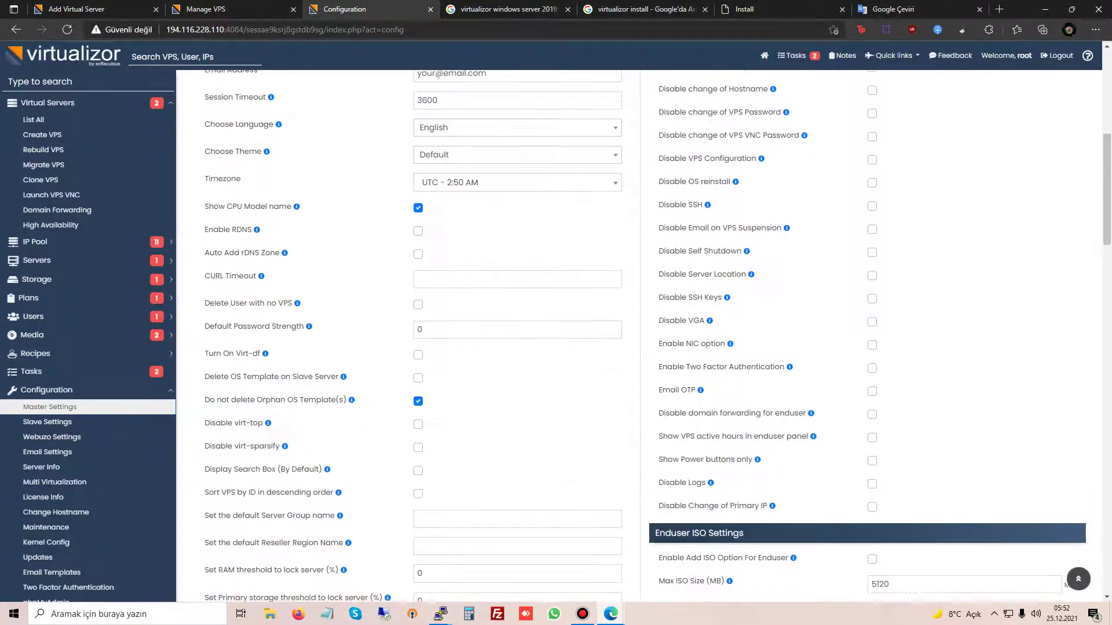
scroll(637, 336, "down", 5)
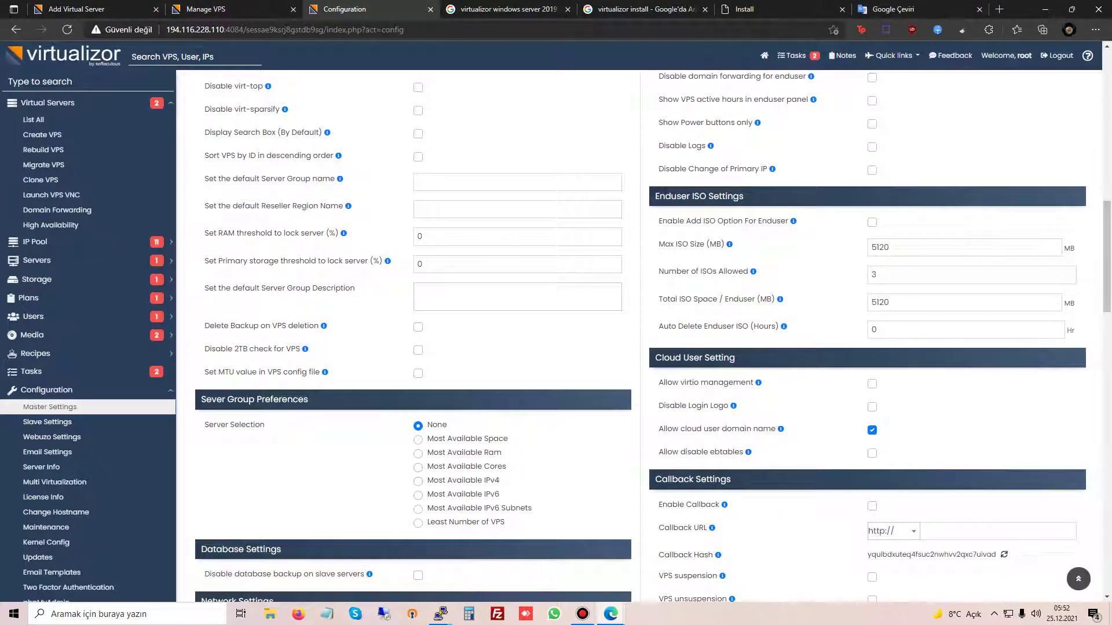
scroll(637, 336, "down", 4)
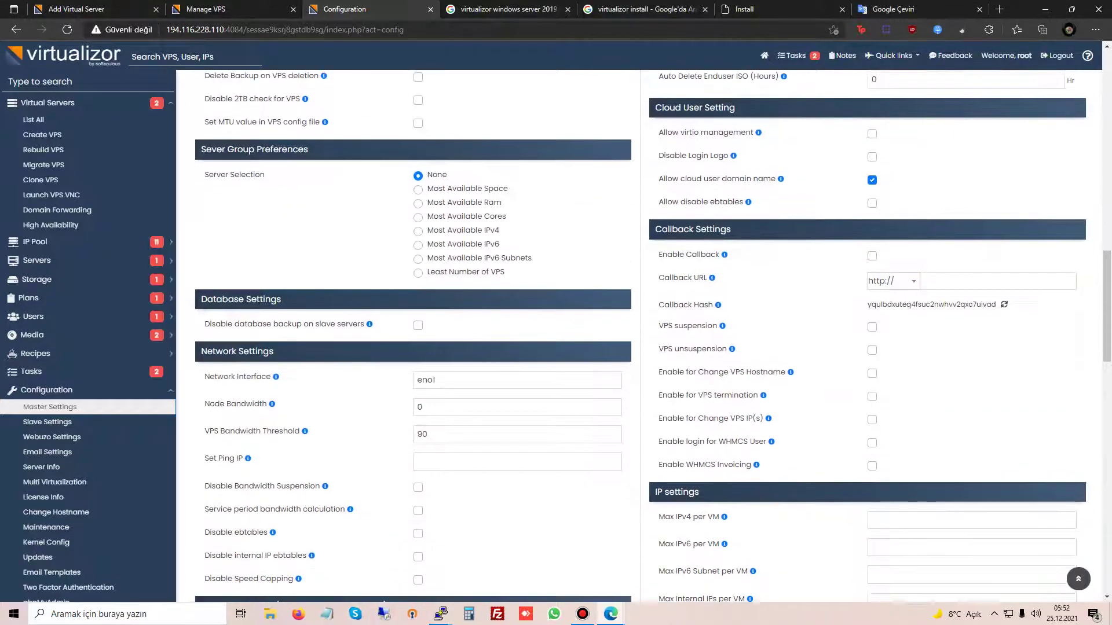
scroll(637, 336, "down", 4)
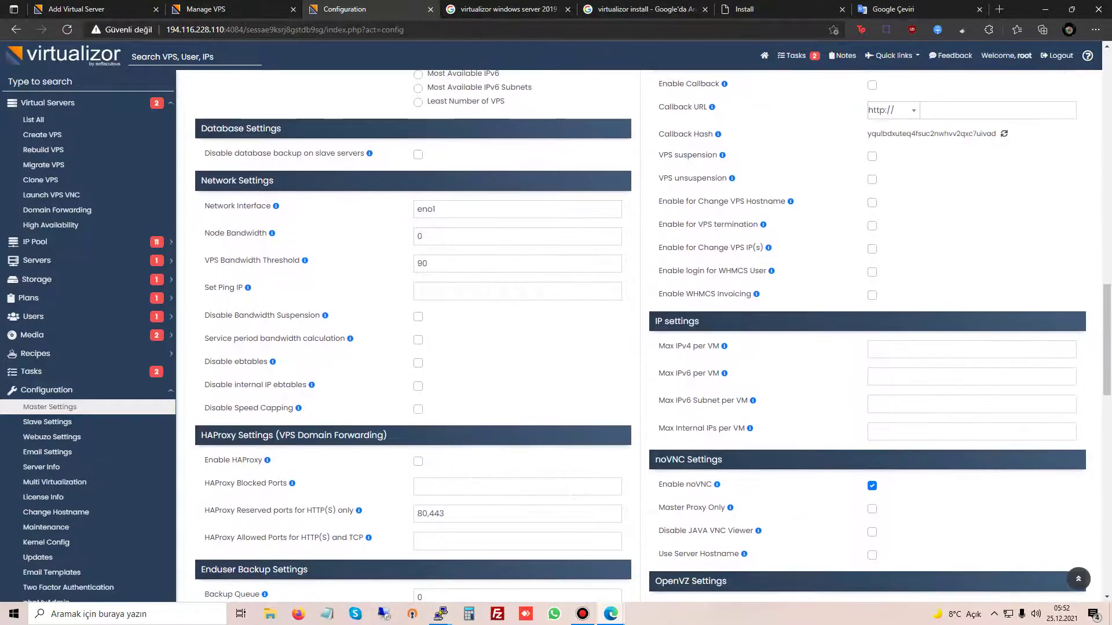
scroll(637, 336, "down", 8)
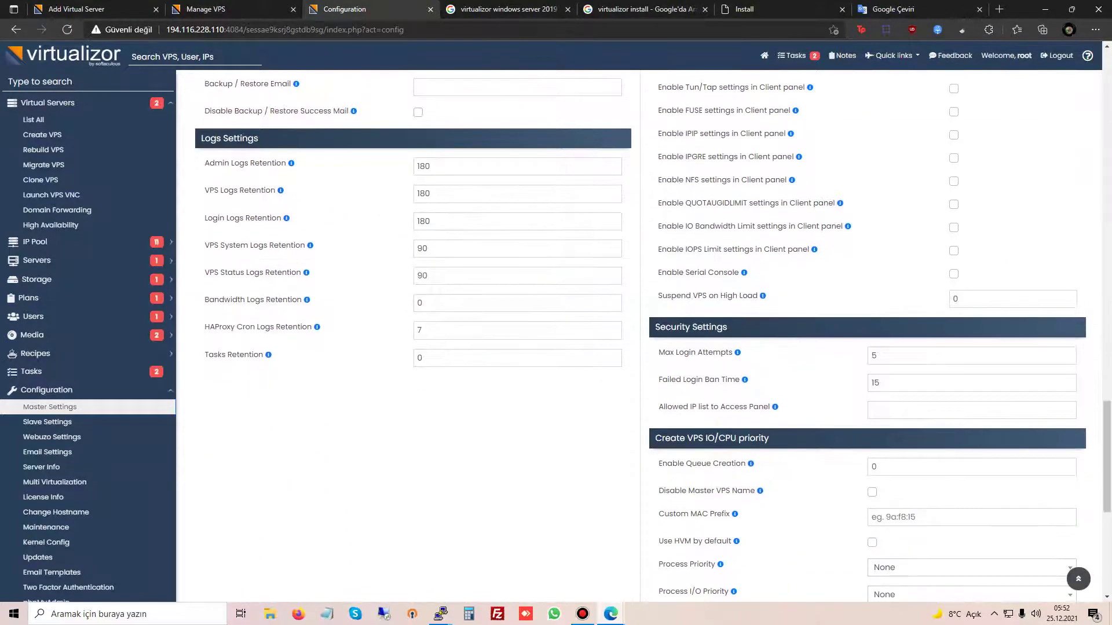
scroll(637, 336, "up", 4)
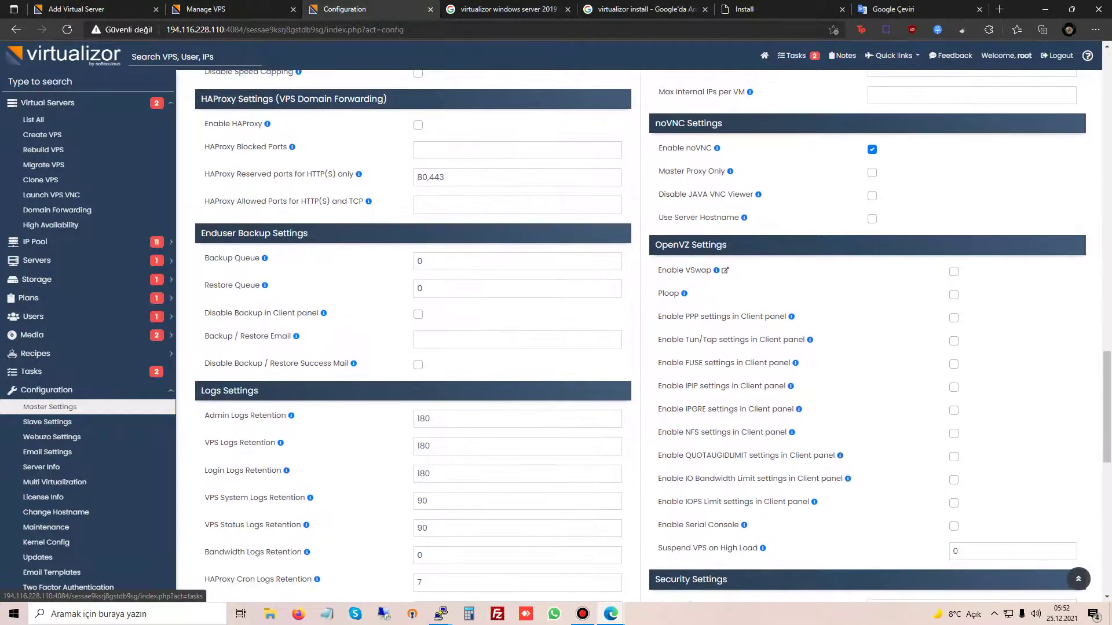
scroll(637, 336, "up", 3)
scroll(641, 337, "up", 4)
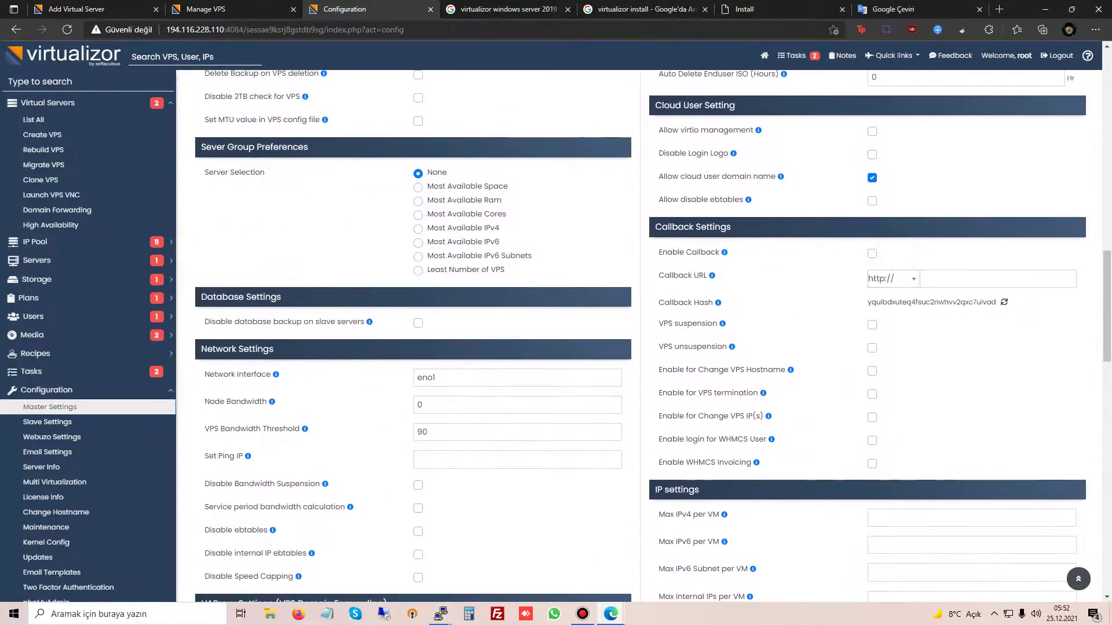
scroll(641, 337, "up", 6)
scroll(641, 337, "up", 6)
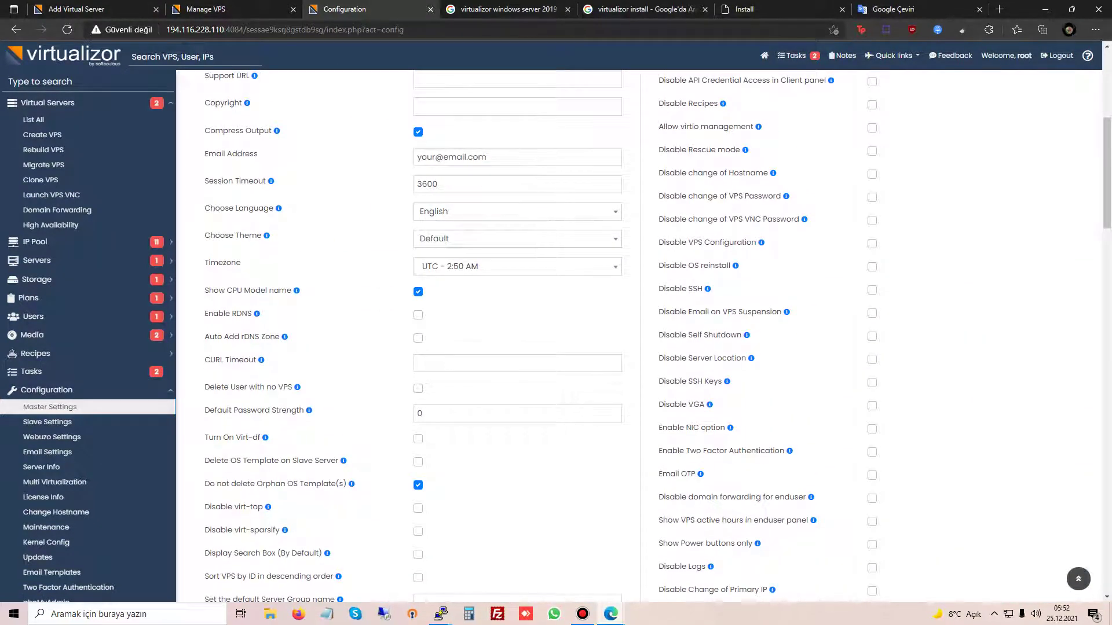
scroll(641, 337, "up", 6)
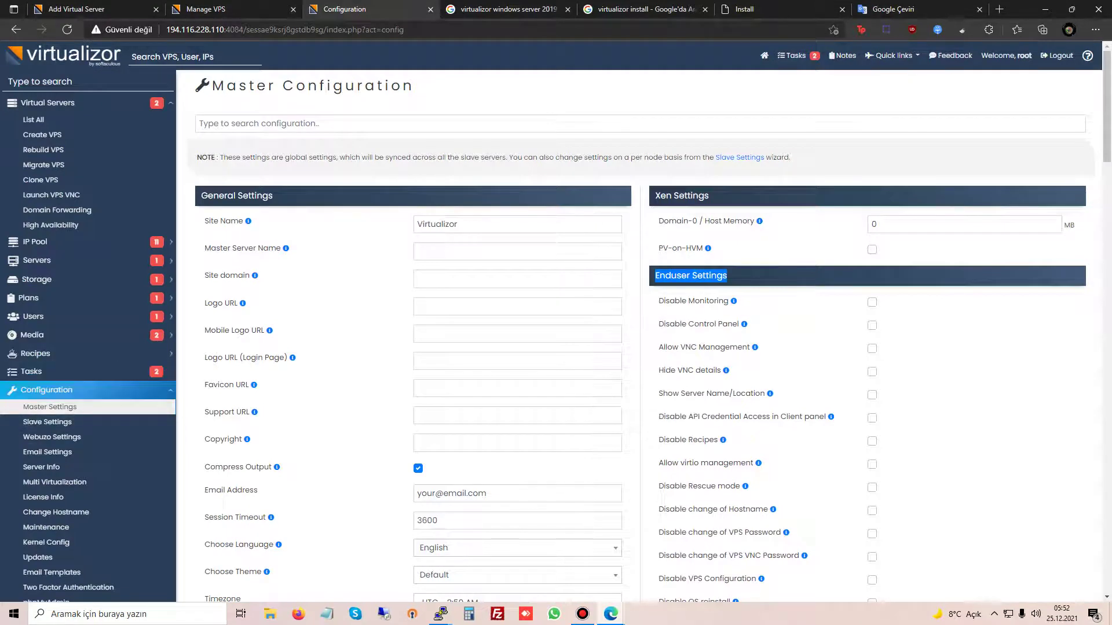
Step: Deselect the Enduser Settings heading and return to the VPS management page's reinstall errors
left_click(47, 390)
left_click(46, 389)
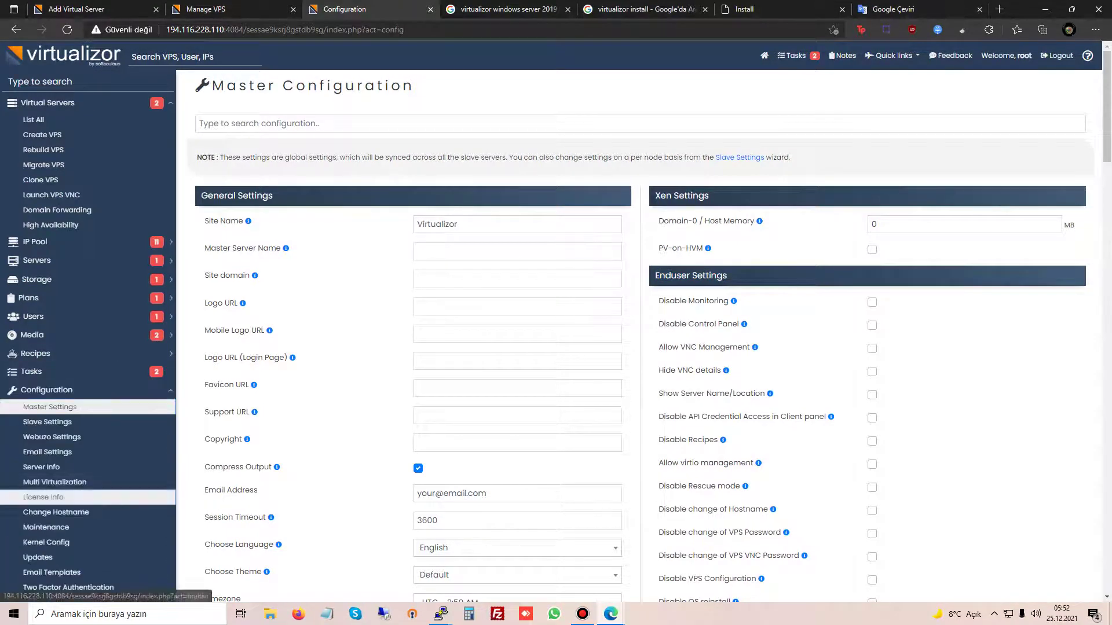
scroll(64, 498, "down", 2)
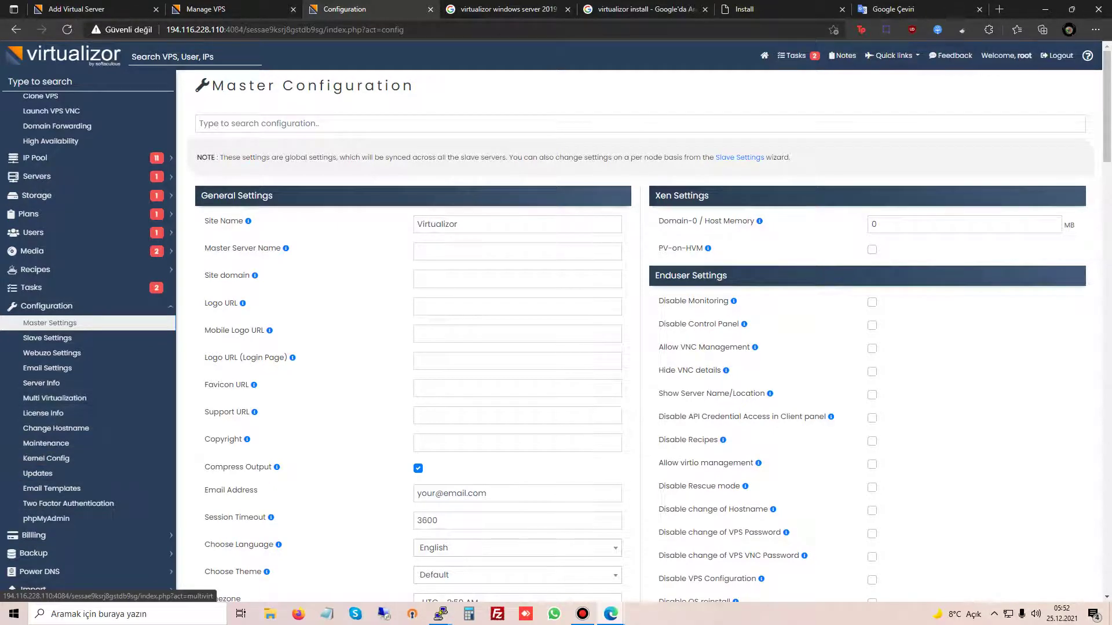
scroll(55, 398, "up", 2)
left_click(206, 9)
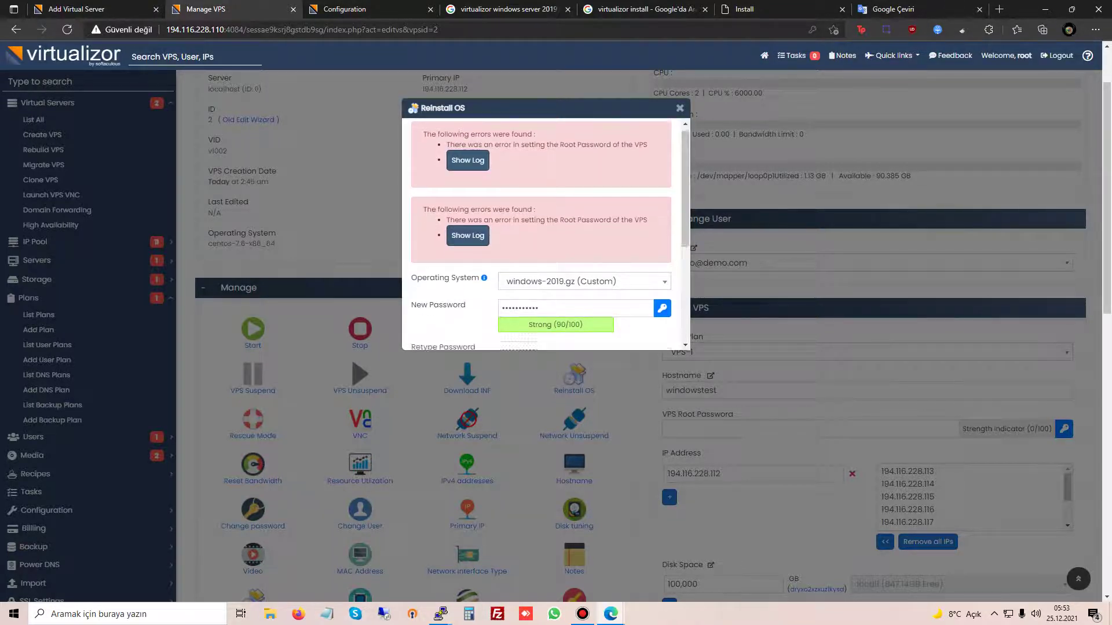
Step: Close the Reinstall OS dialog and collapse the Virtual Servers and Plans sidebar menus
scroll(541, 232, "down", 2)
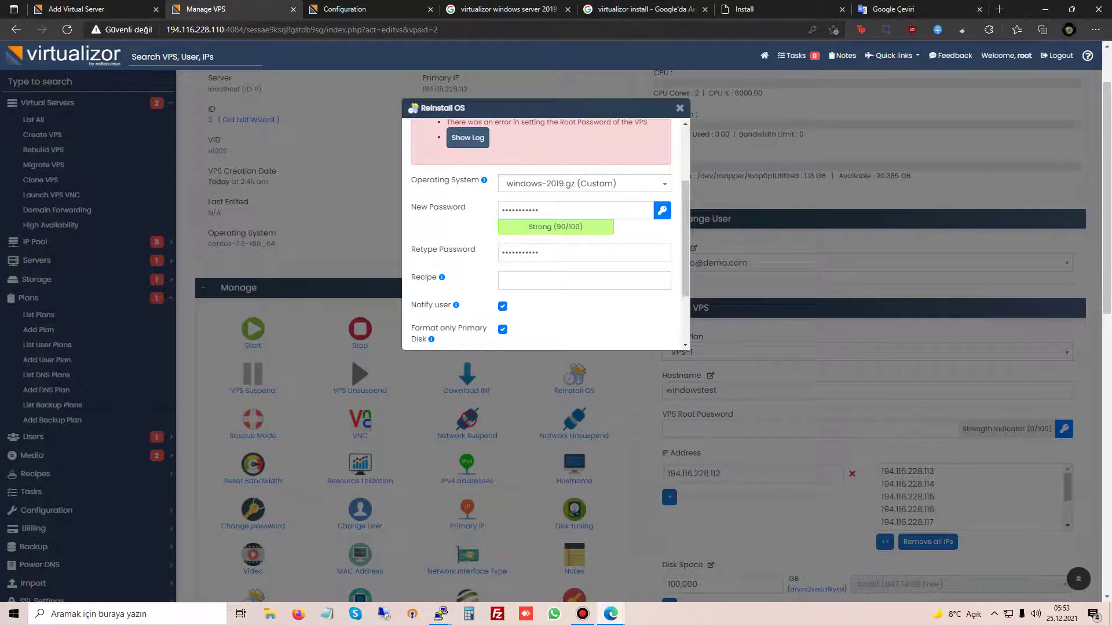
left_click(679, 108)
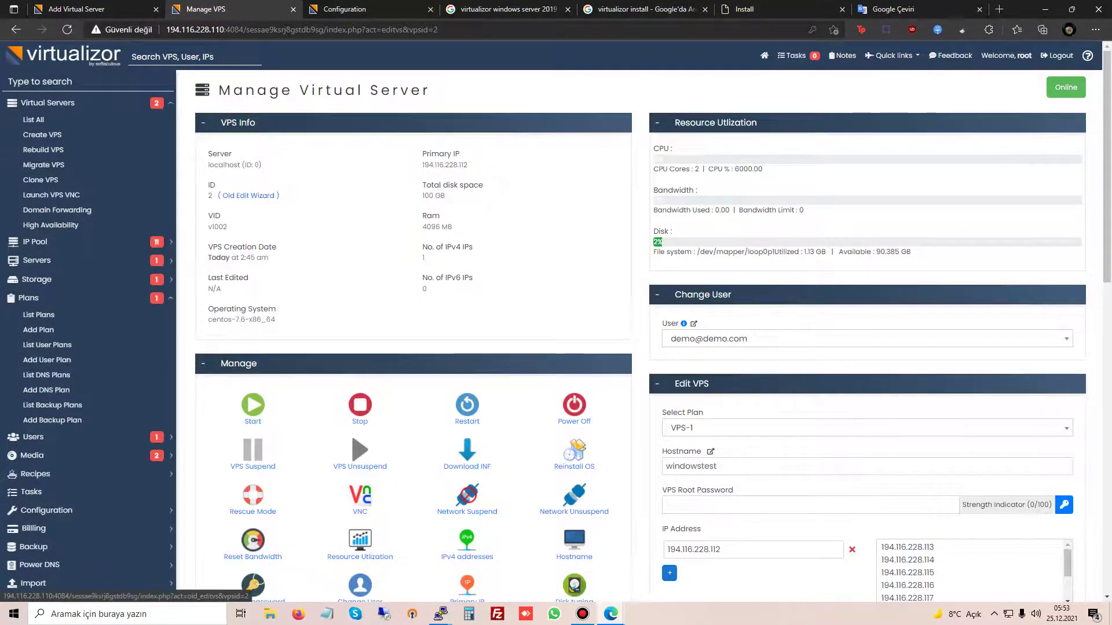
left_click(48, 103)
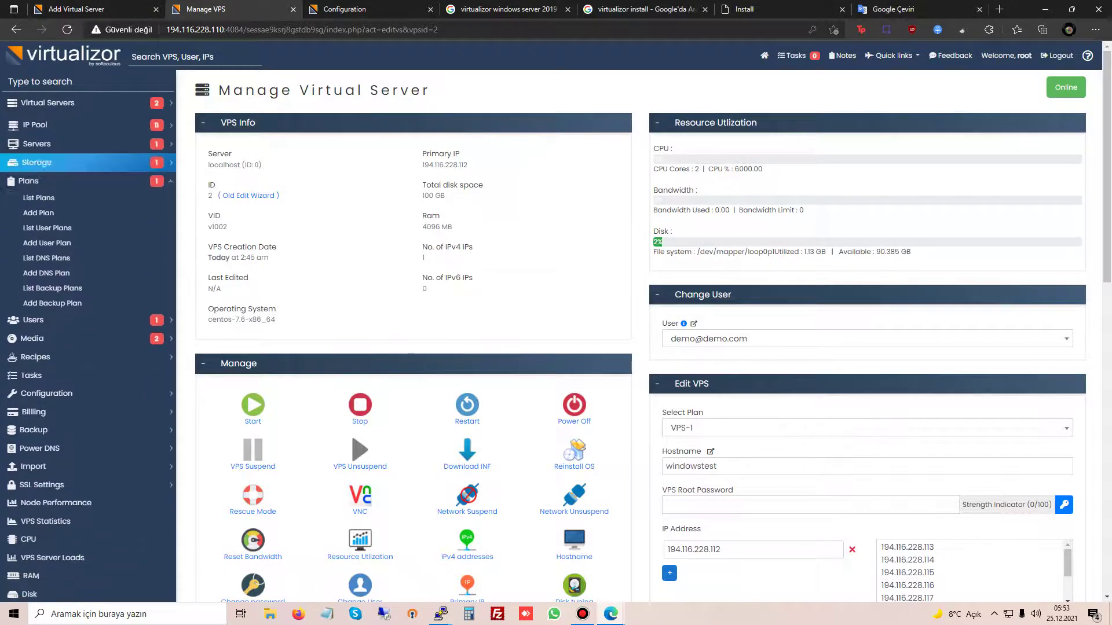
left_click(29, 181)
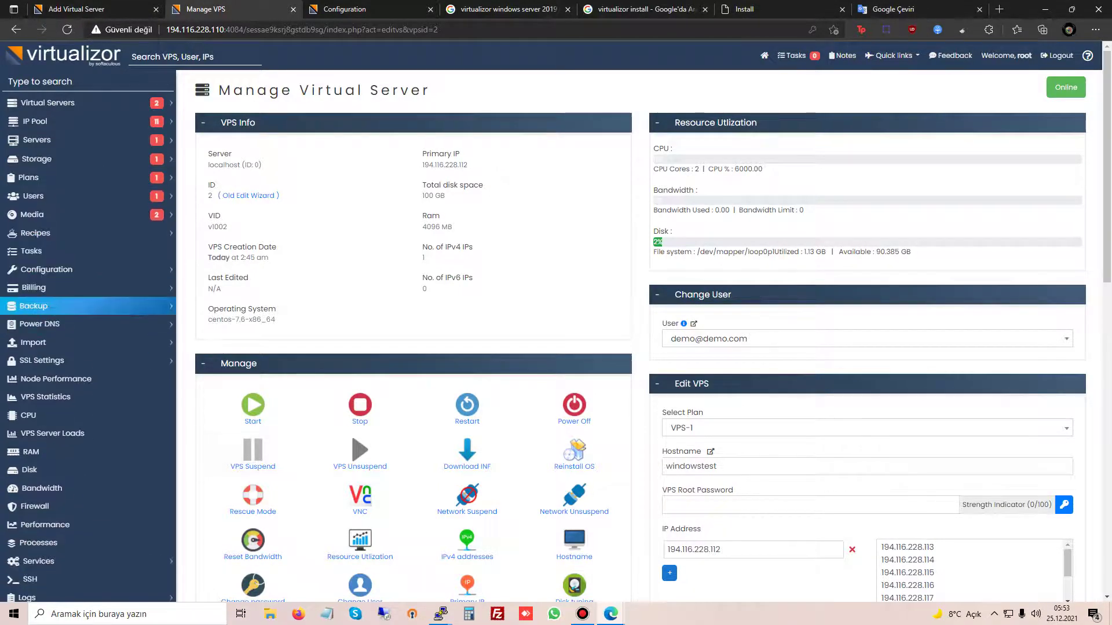
scroll(58, 293, "down", 5)
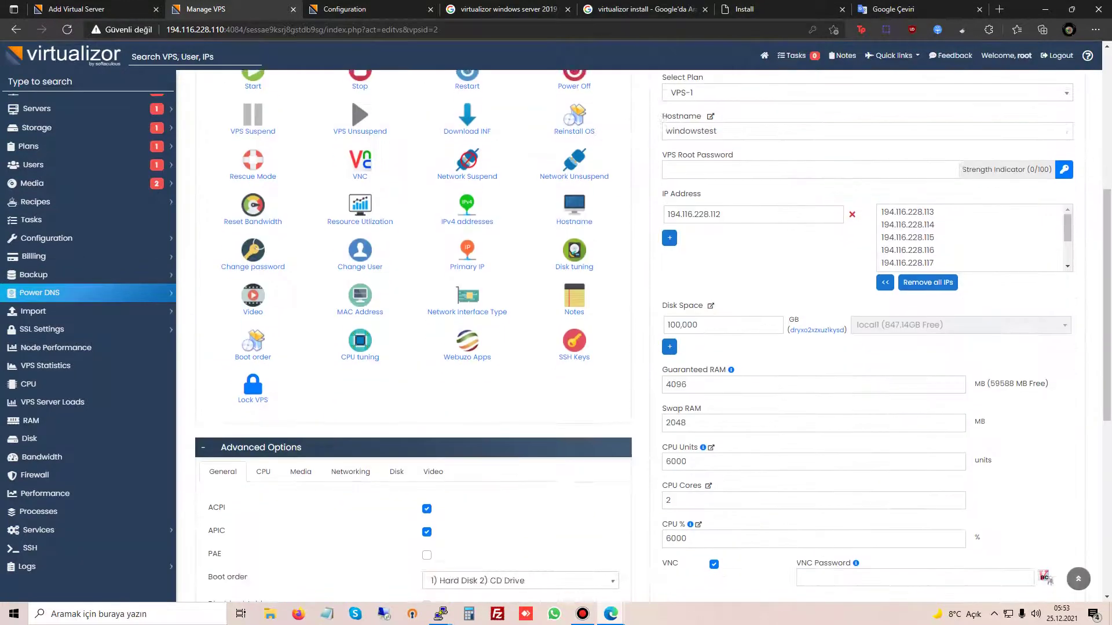
scroll(57, 292, "up", 5)
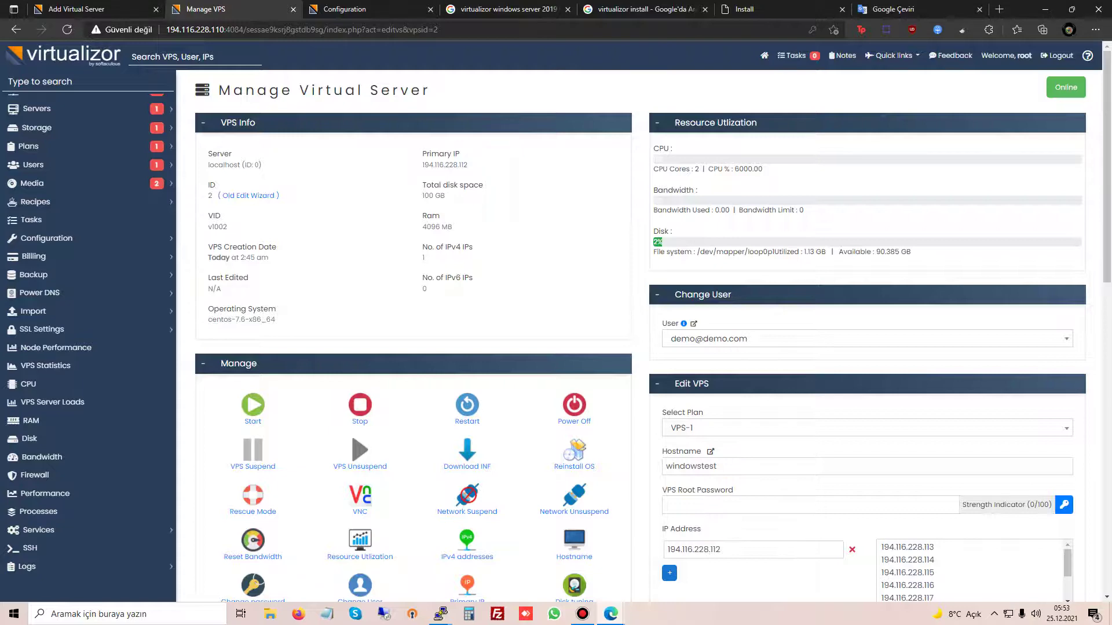
Step: Search Google for 'virtualizor whmcs module' and open 'WHMCS Module - Virtualizor' in a new tab
key("ctrl+Tab")
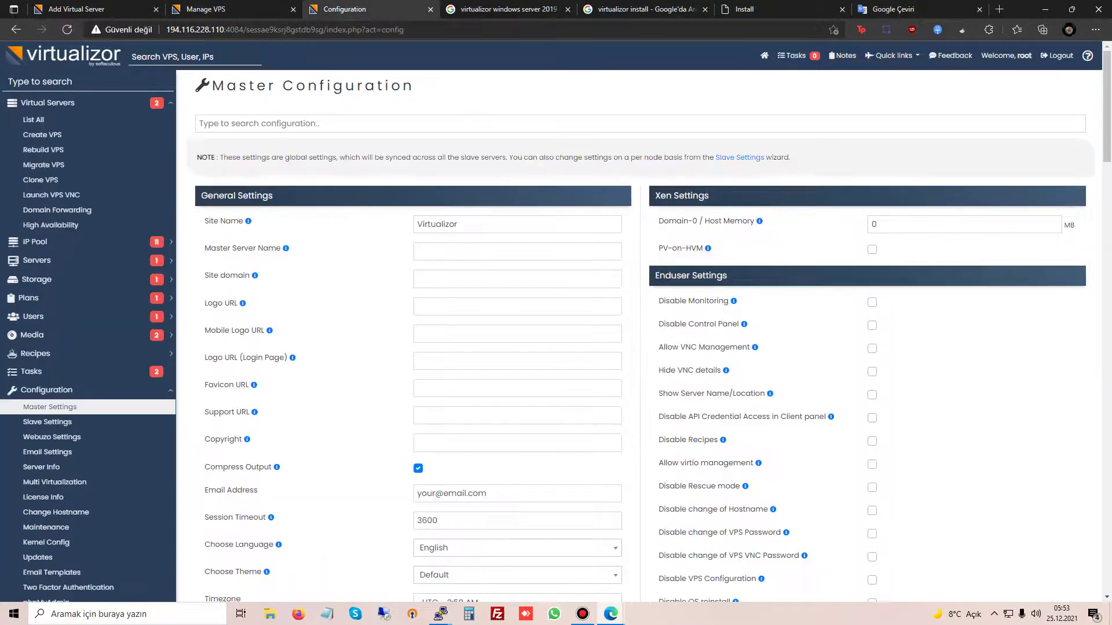
key("ctrl+Tab")
type("vi")
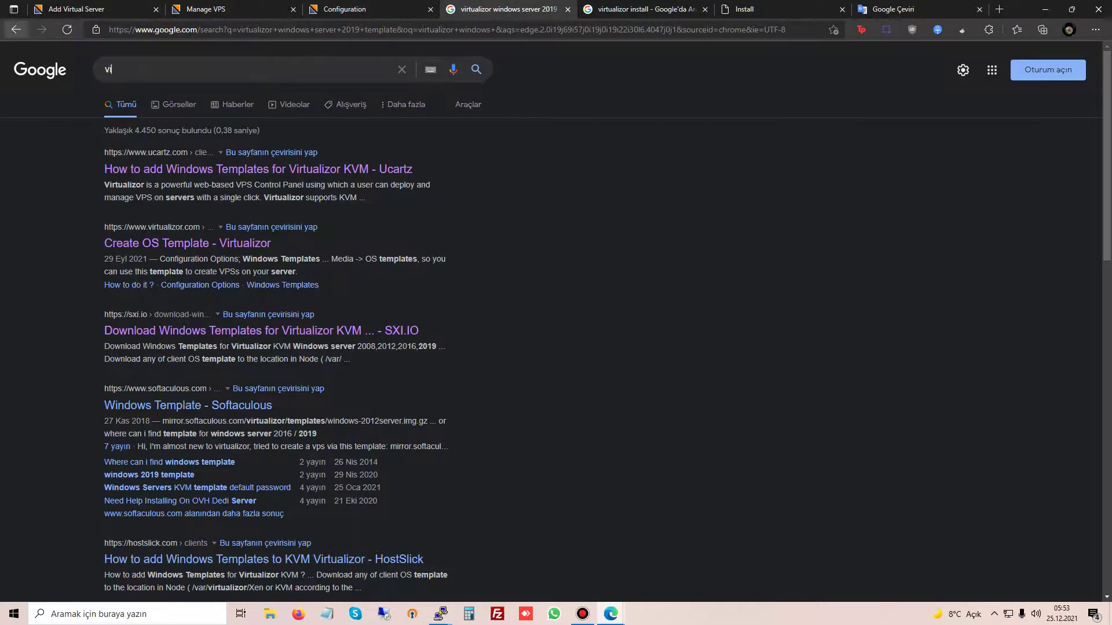
type("rtualizo")
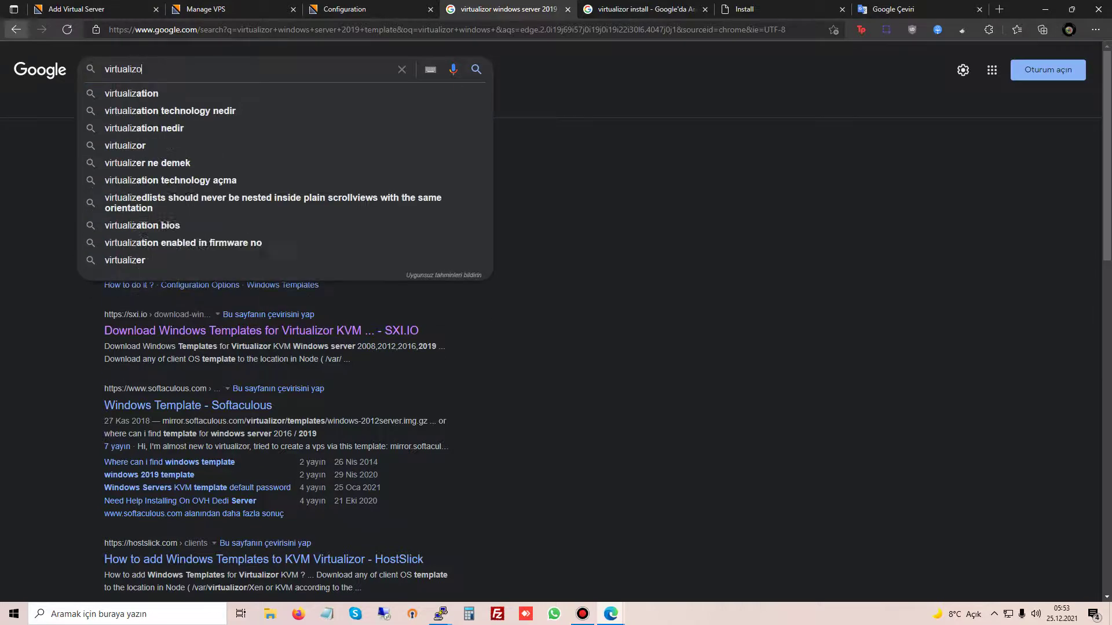
type("r whmcs module")
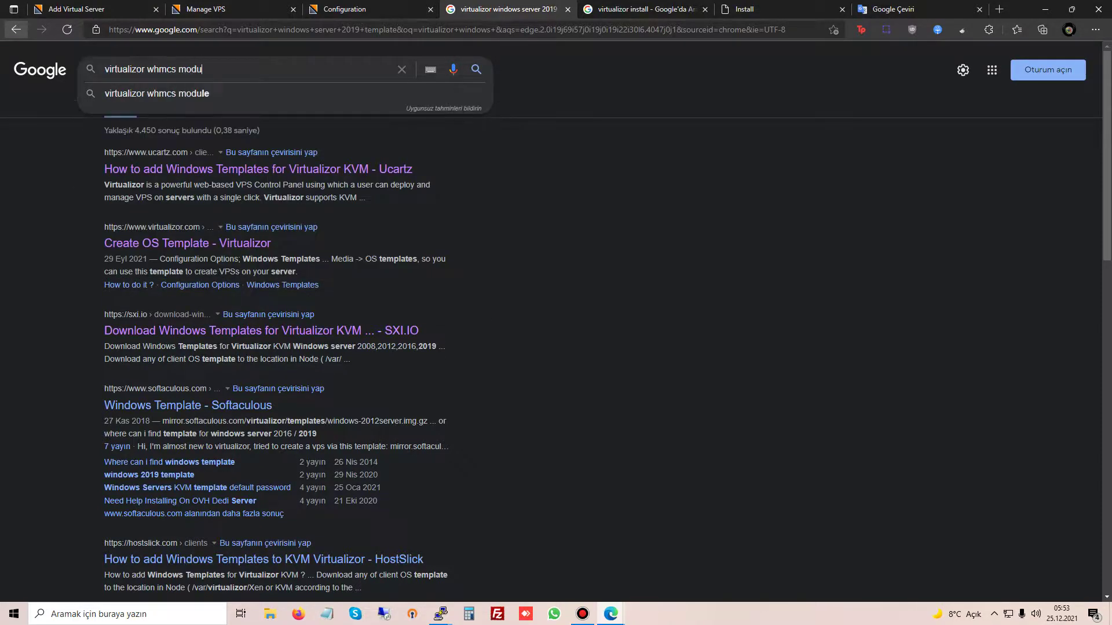
key("Return")
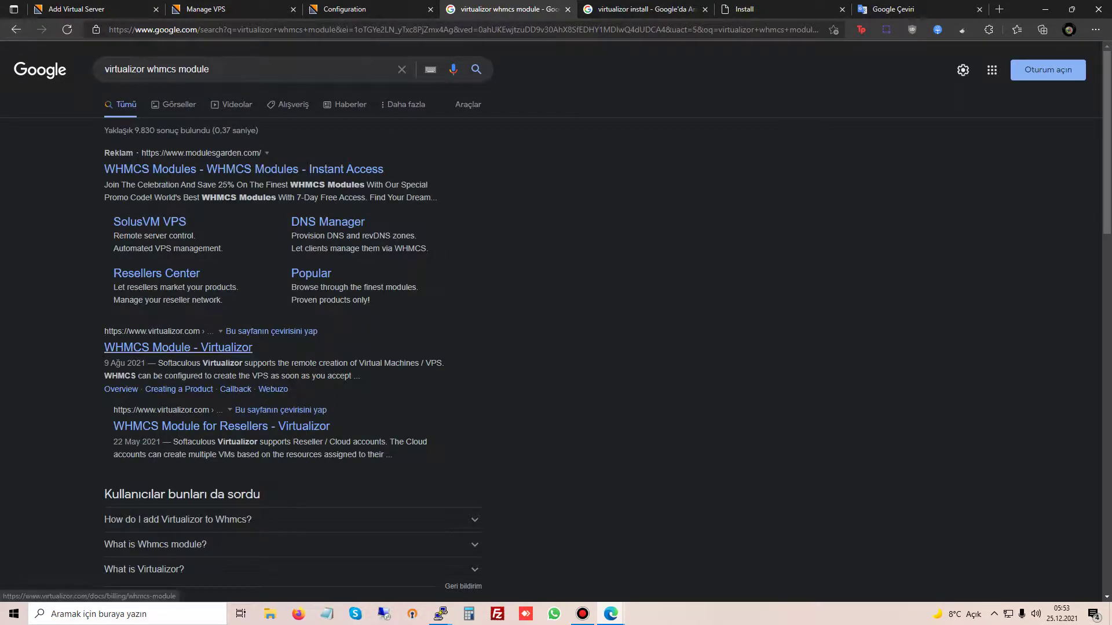
left_click(177, 347)
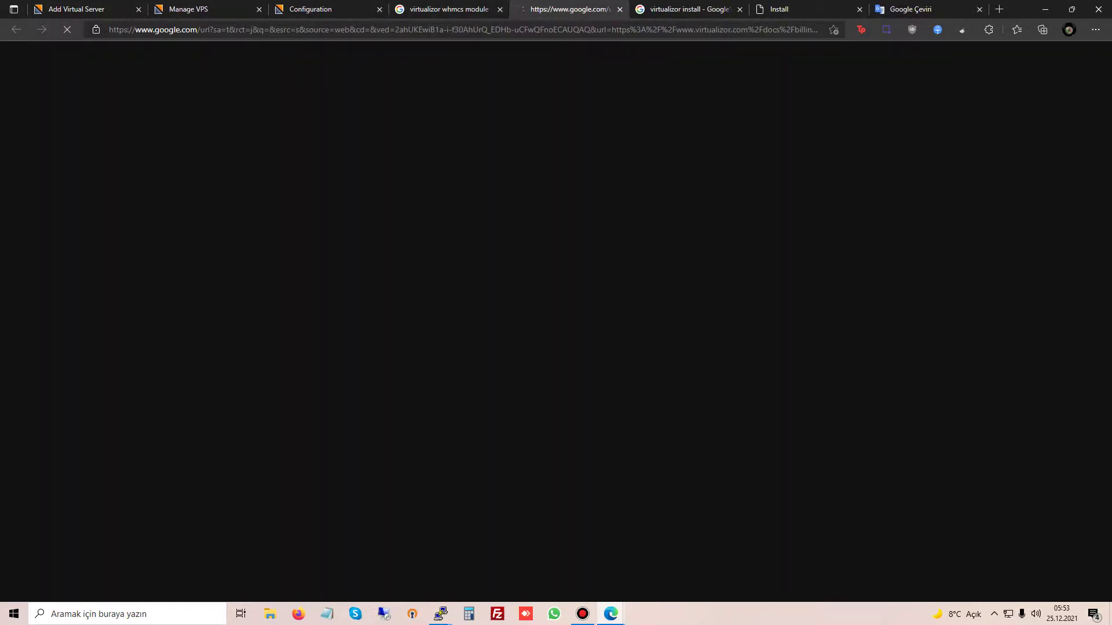
key("ctrl+shift+Tab")
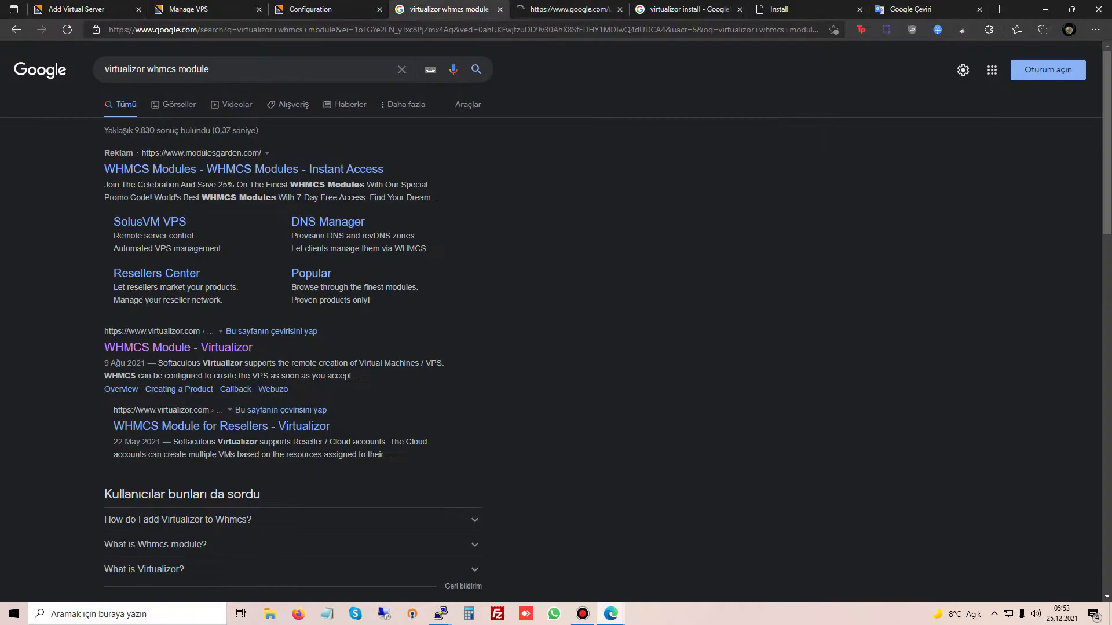
Step: Read the WHMCS Module guide down to its Configurable Options and Additional Params
key("ctrl+Tab")
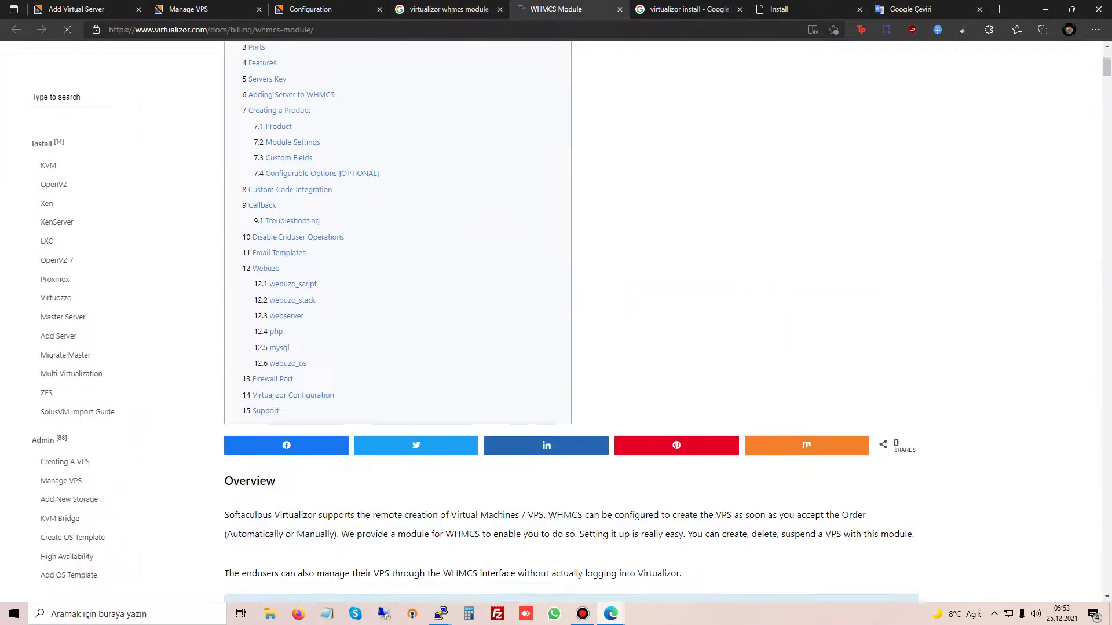
scroll(571, 320, "down", 9)
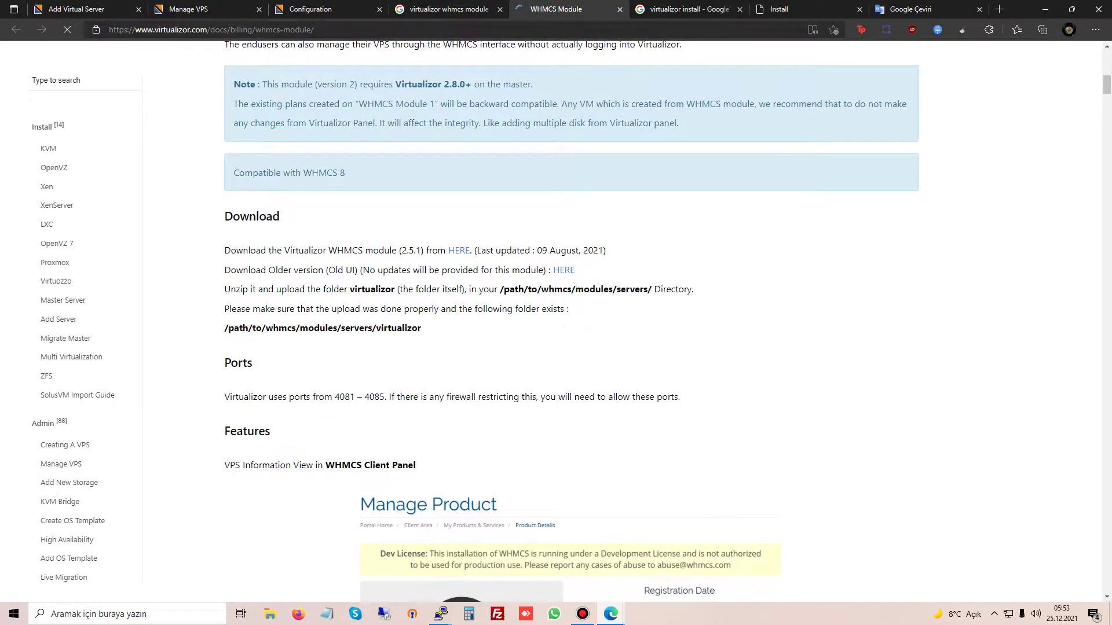
scroll(458, 250, "down", 15)
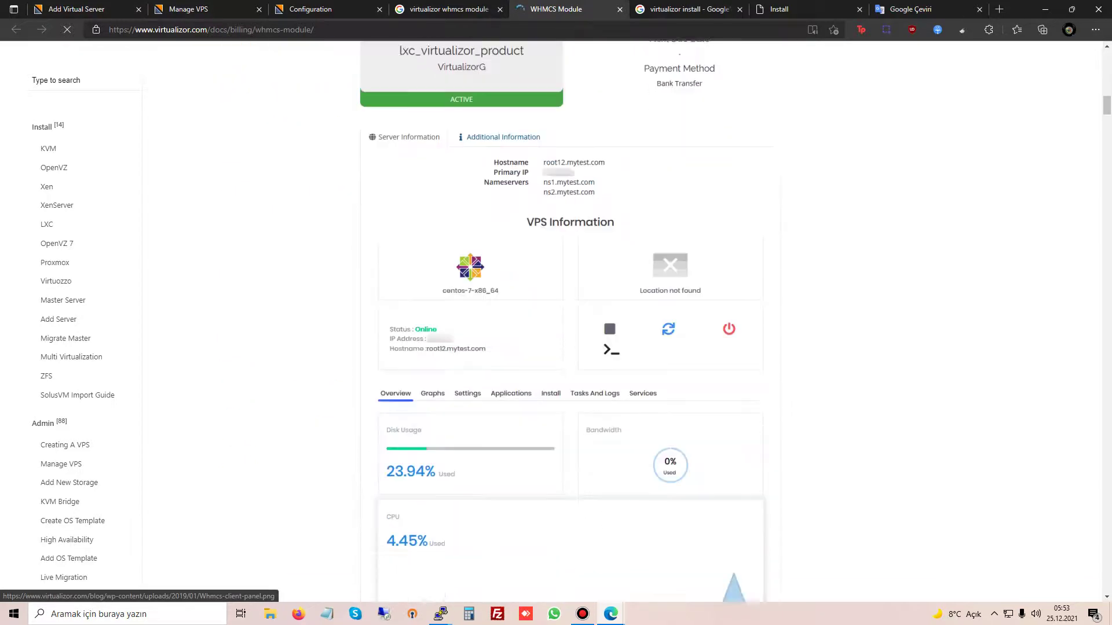
scroll(459, 251, "up", 4)
scroll(458, 250, "down", 15)
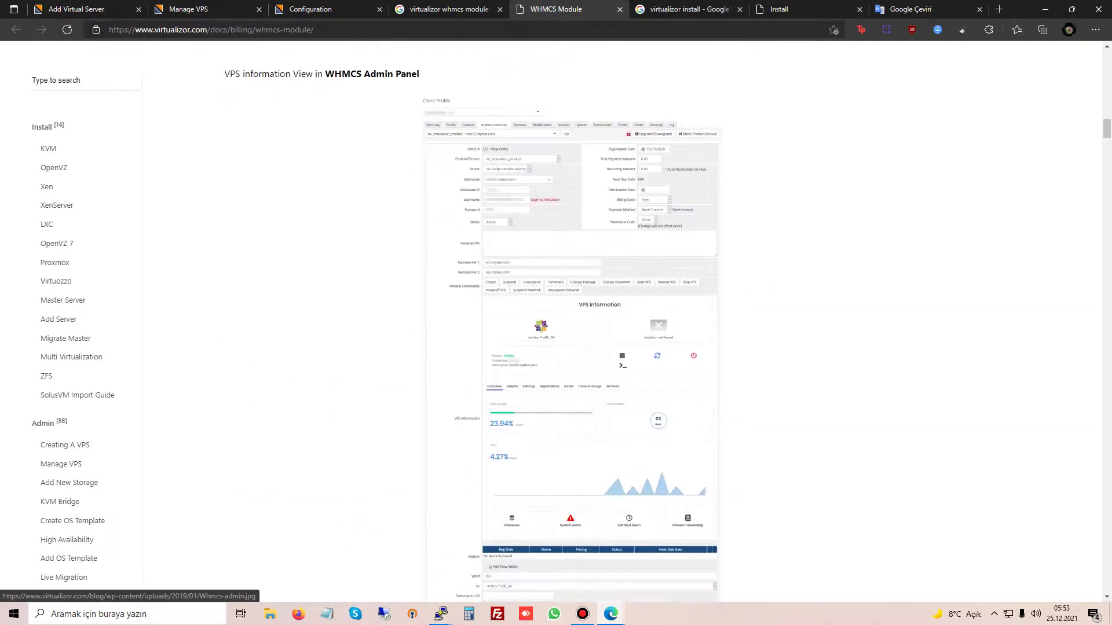
scroll(459, 232, "down", 20)
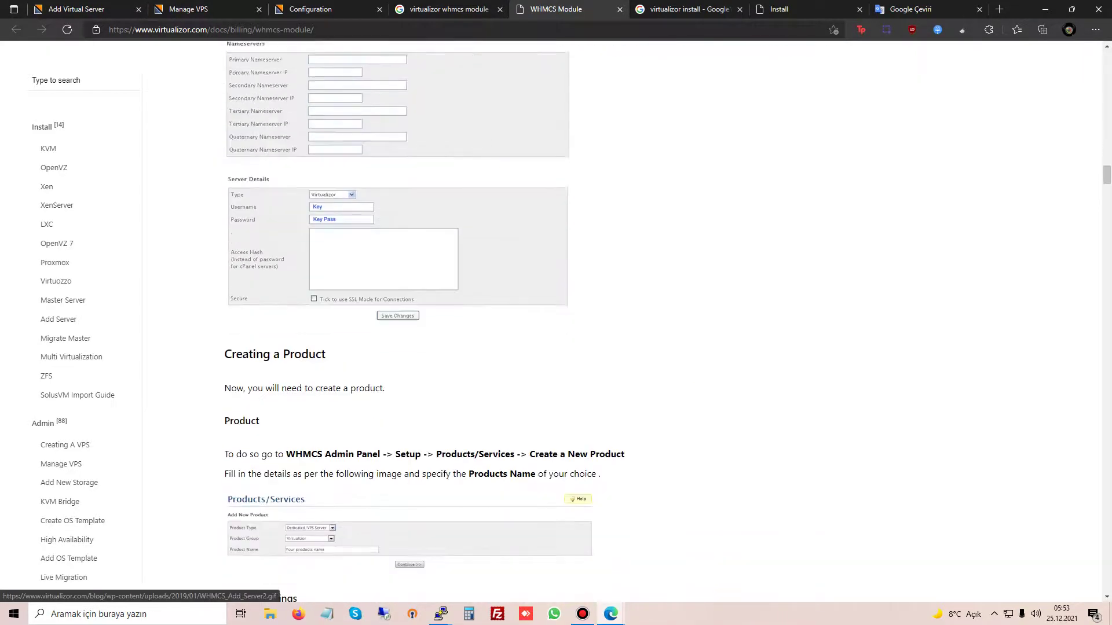
scroll(534, 318, "down", 20)
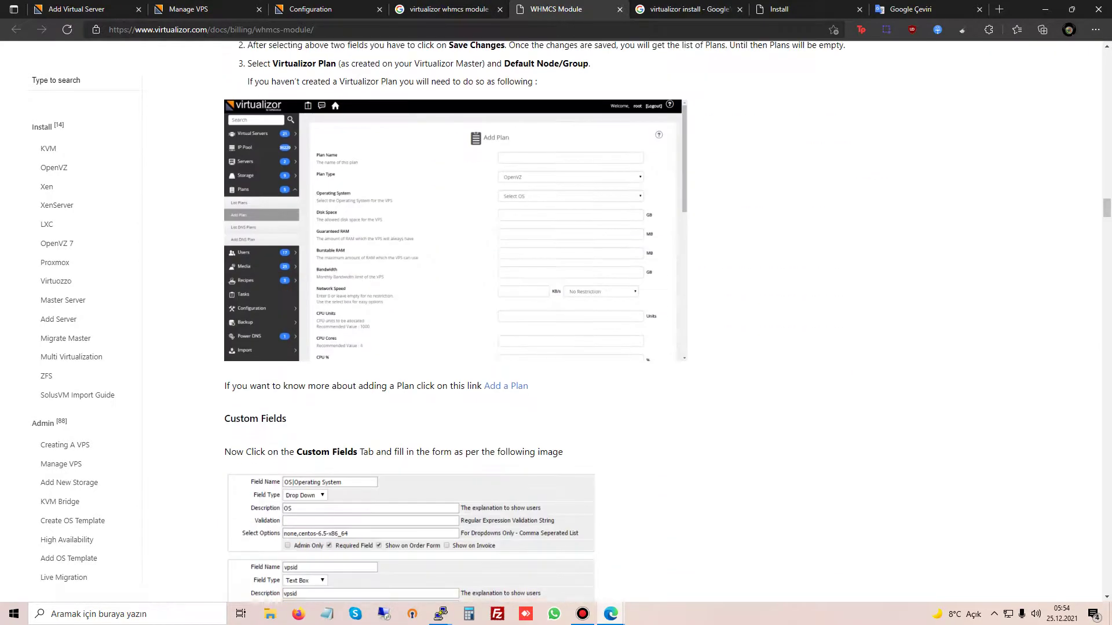
scroll(570, 319, "down", 10)
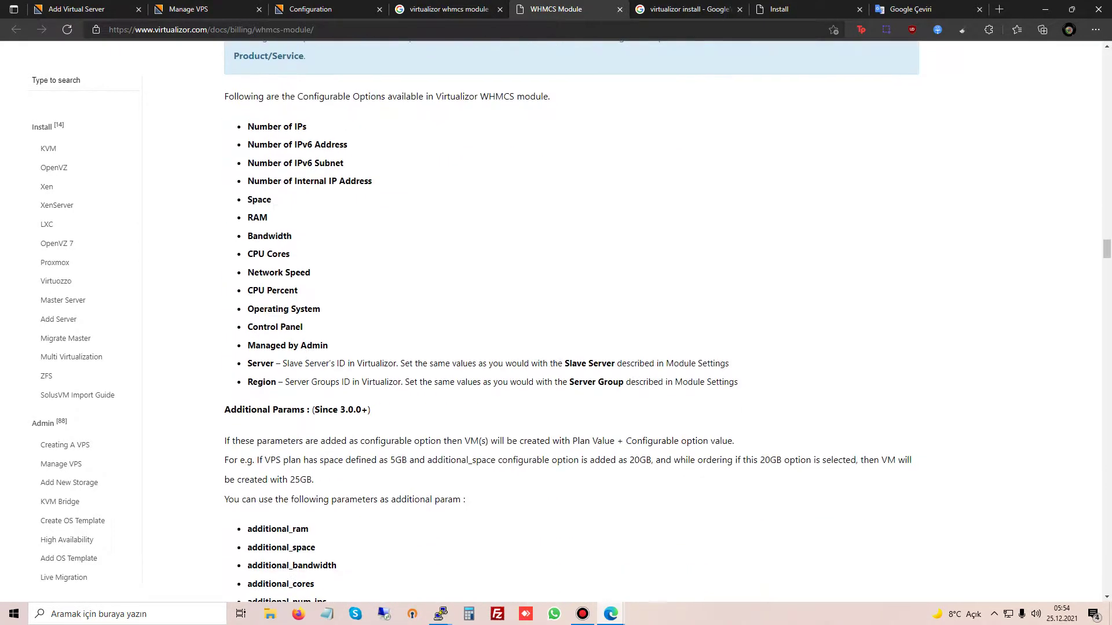